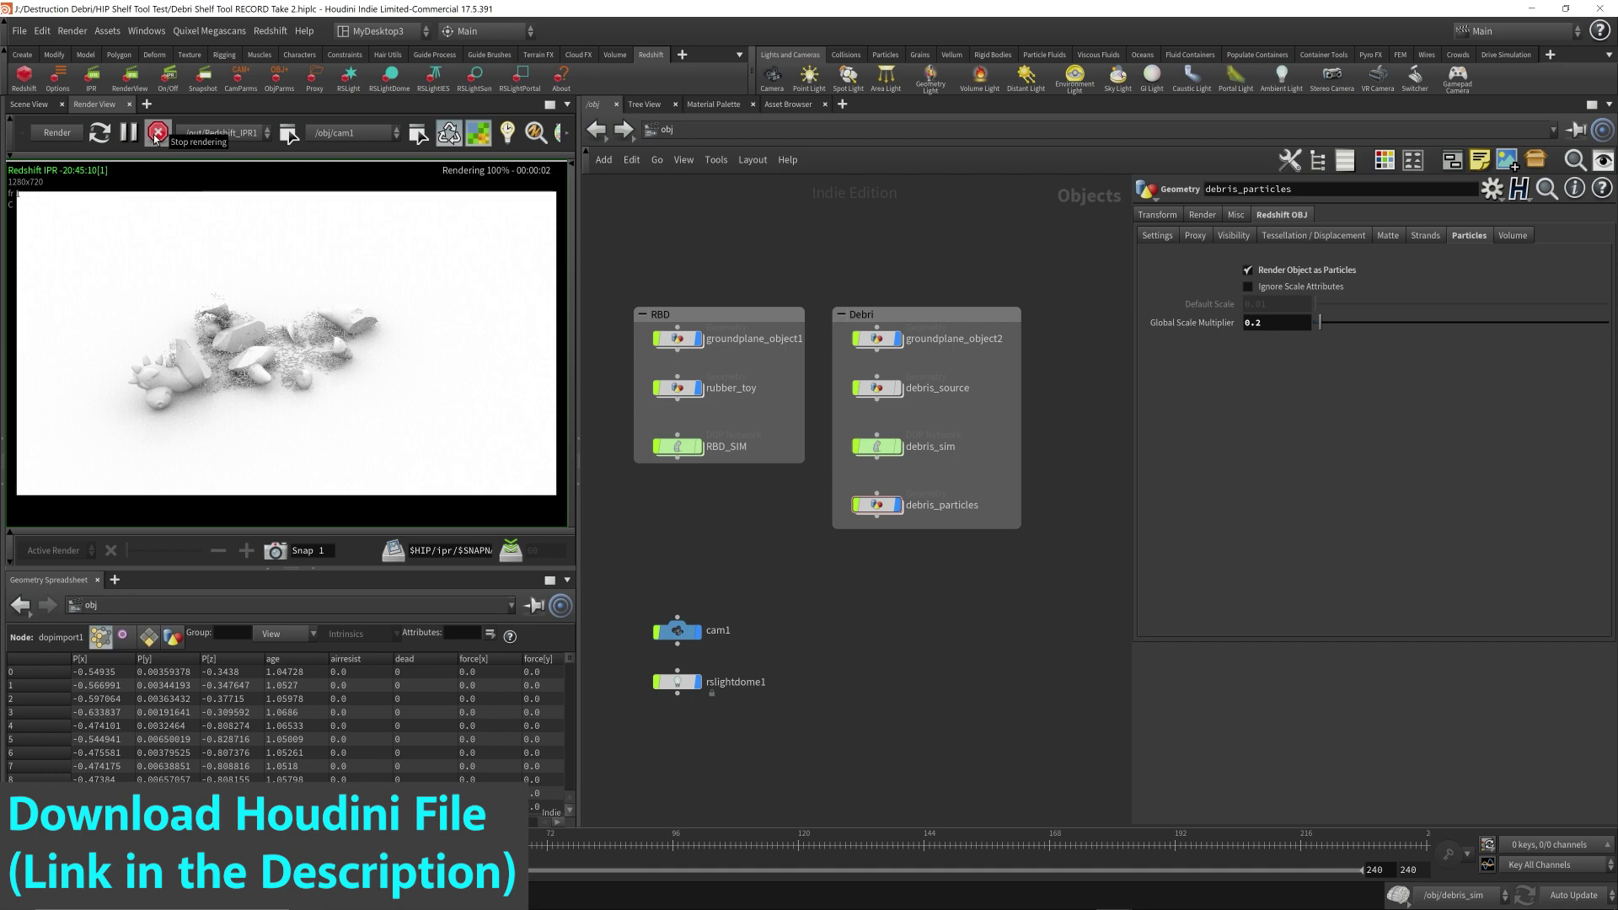
- Stop the Redshift IPR render of the debris scene
click(157, 135)
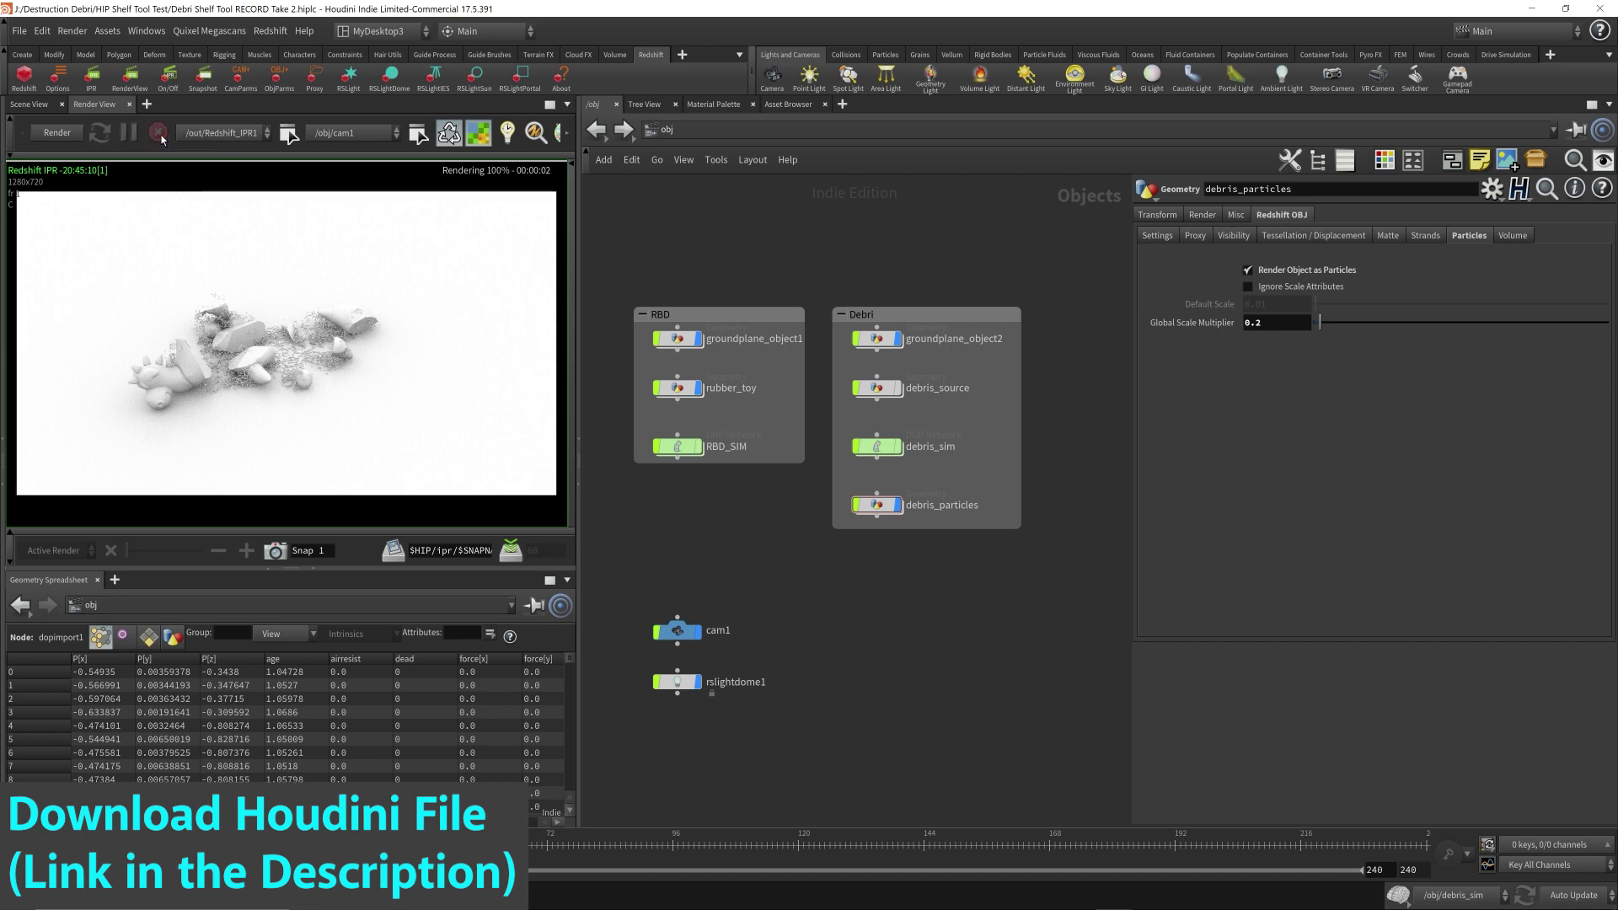
- Switch back to the Scene View and select groundplane_object1
click(31, 104)
click(934, 247)
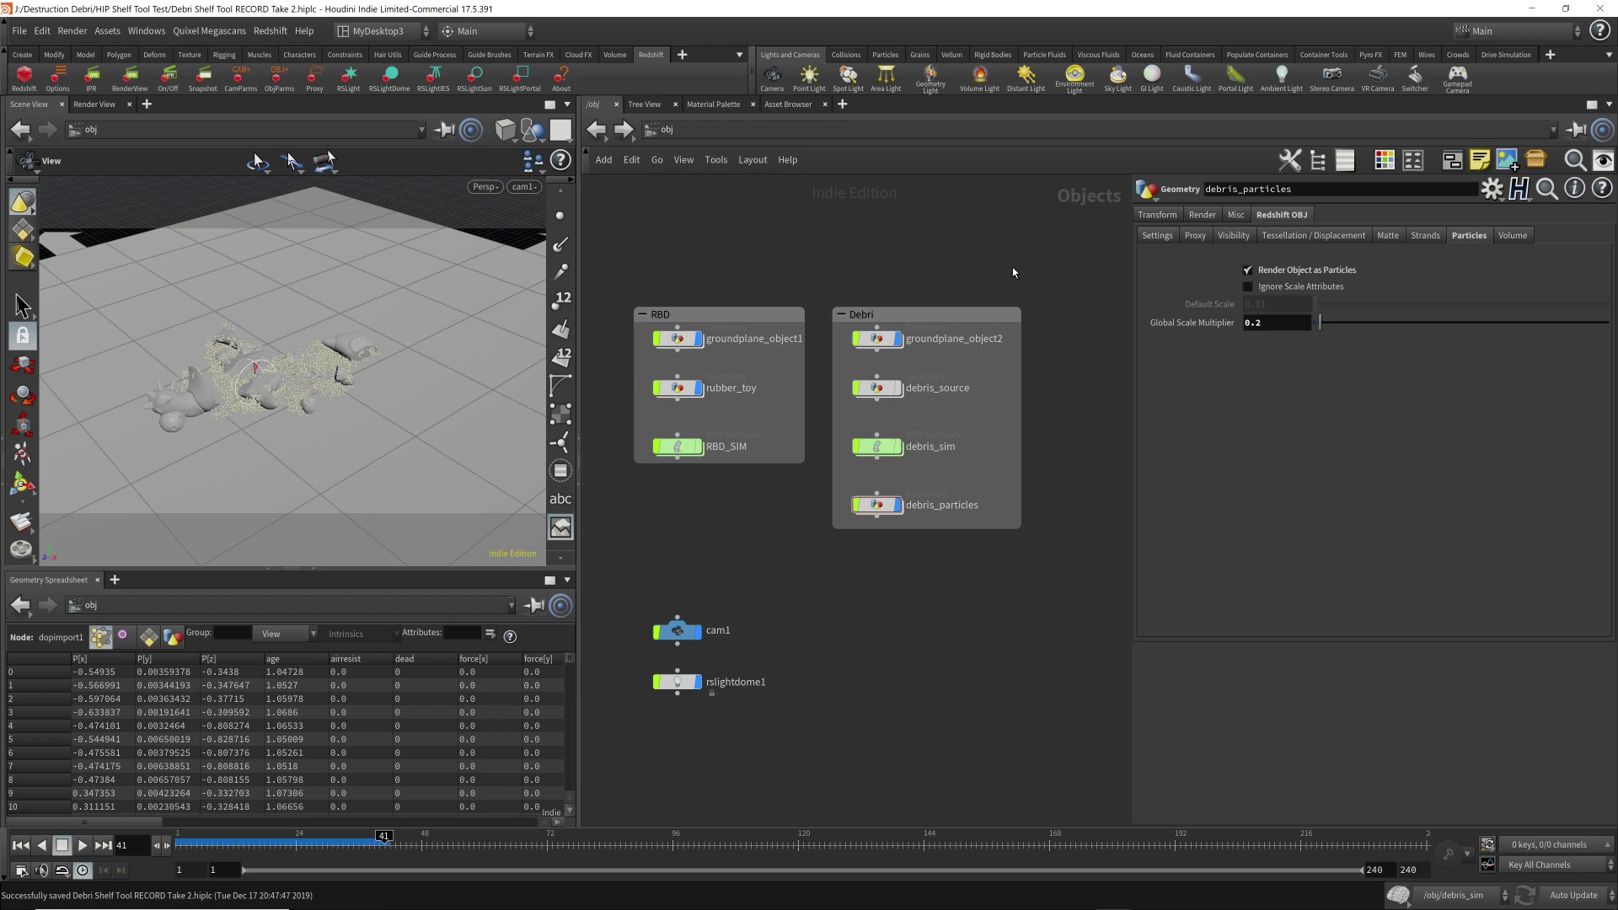
click(677, 341)
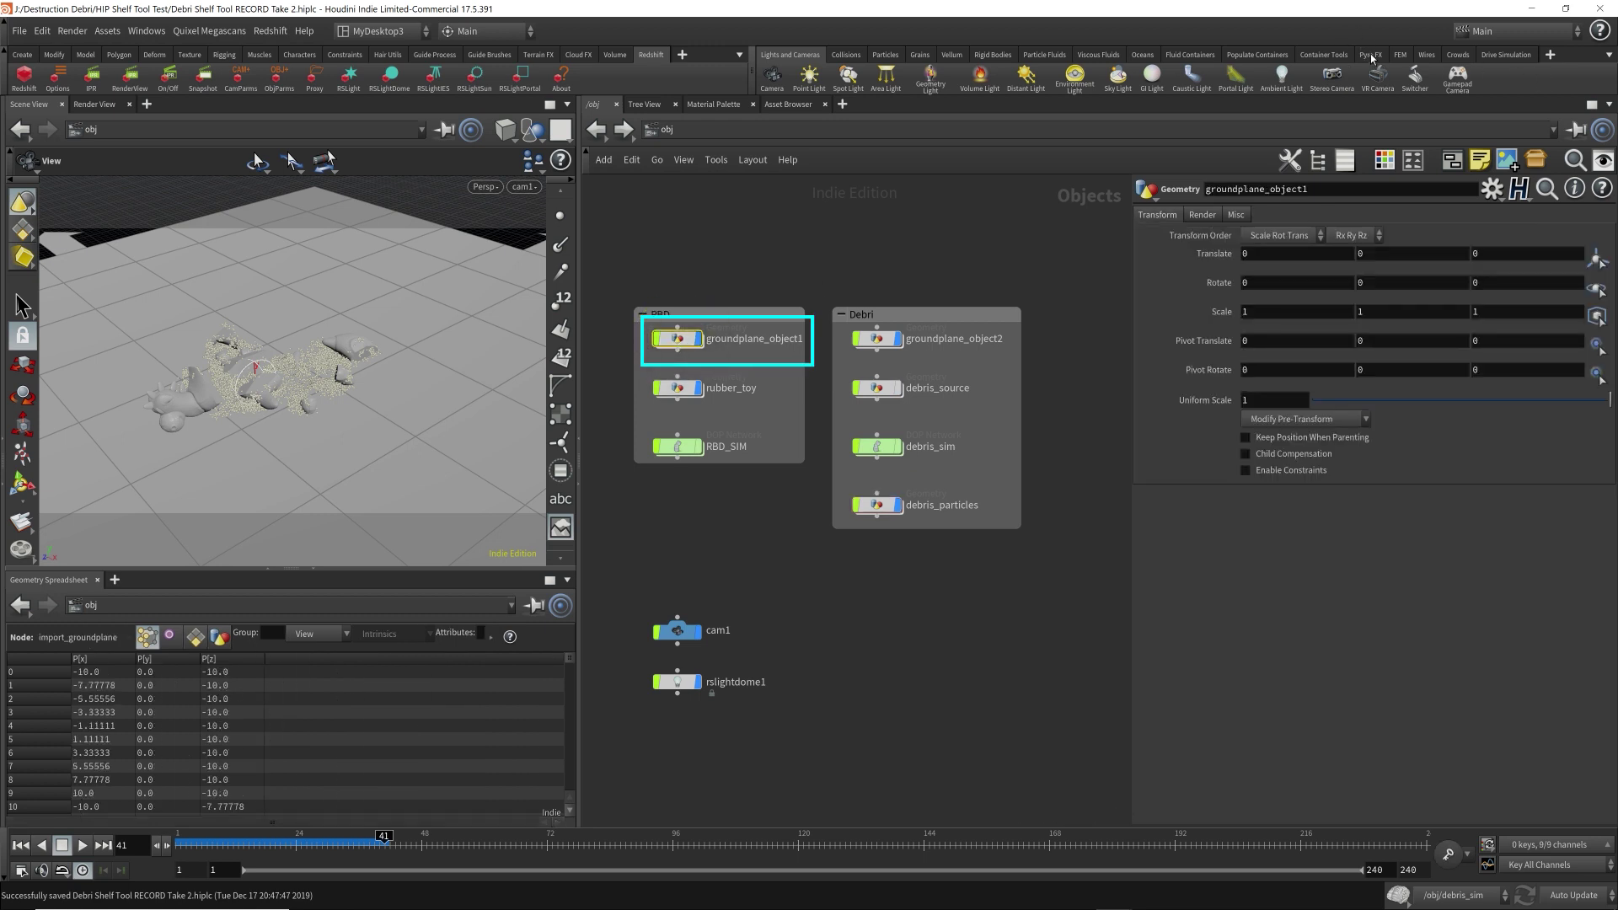
- Show the Collisions and Rigid Bodies shelf tools, then clear the network selection
click(845, 54)
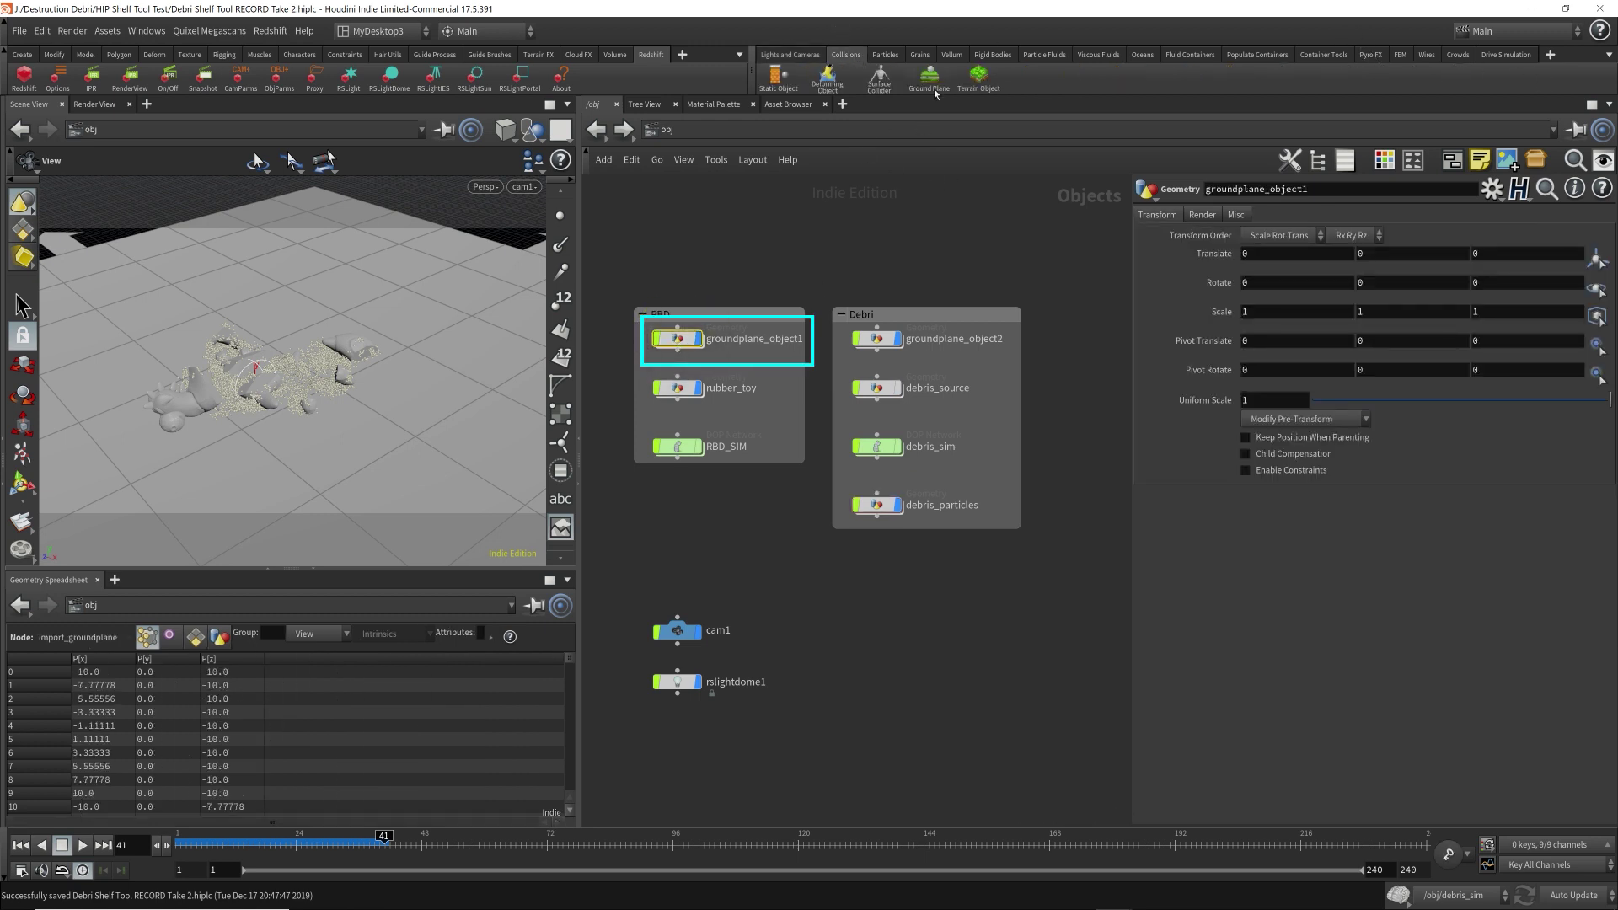
click(993, 56)
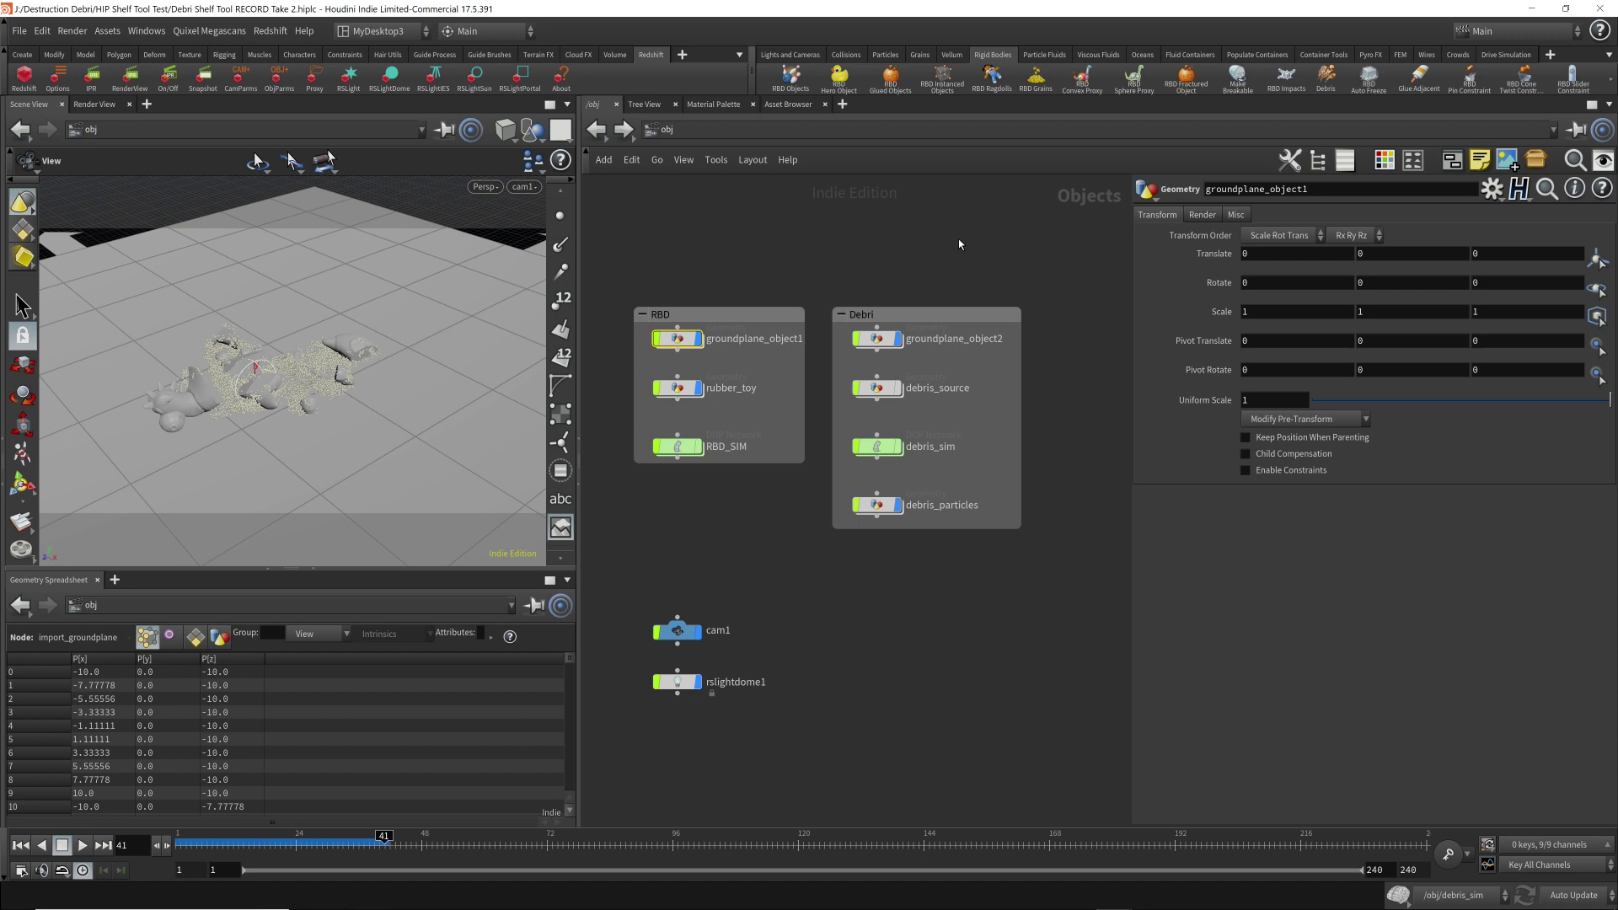
click(914, 256)
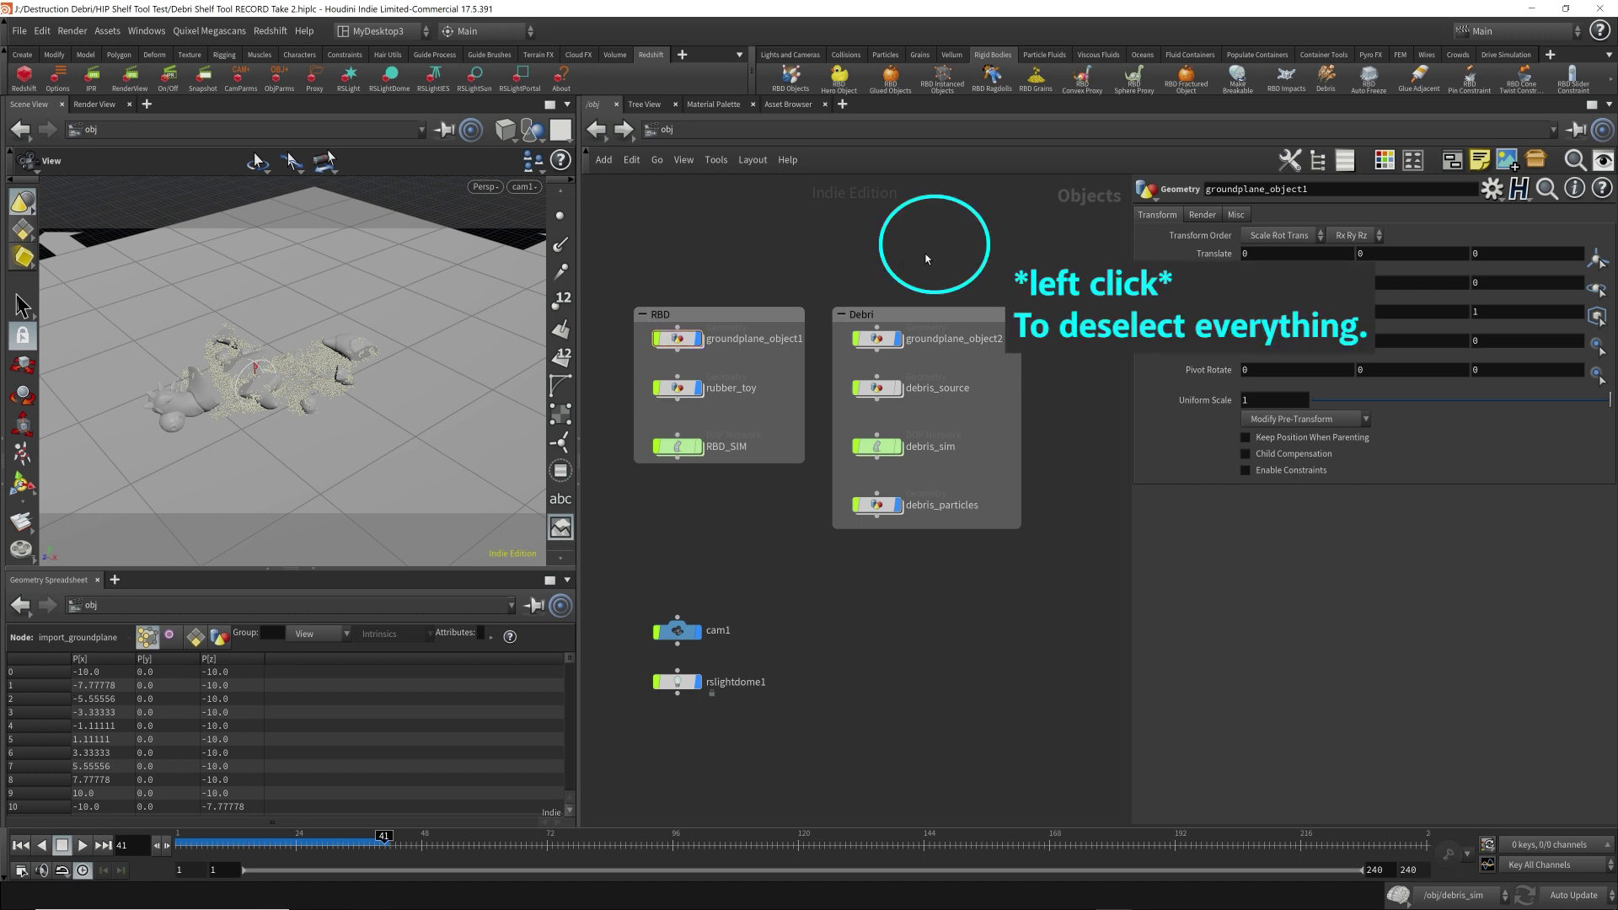
- Start the Pyro FX Smoke Cluster tool, then cancel it without picking a source
click(1372, 54)
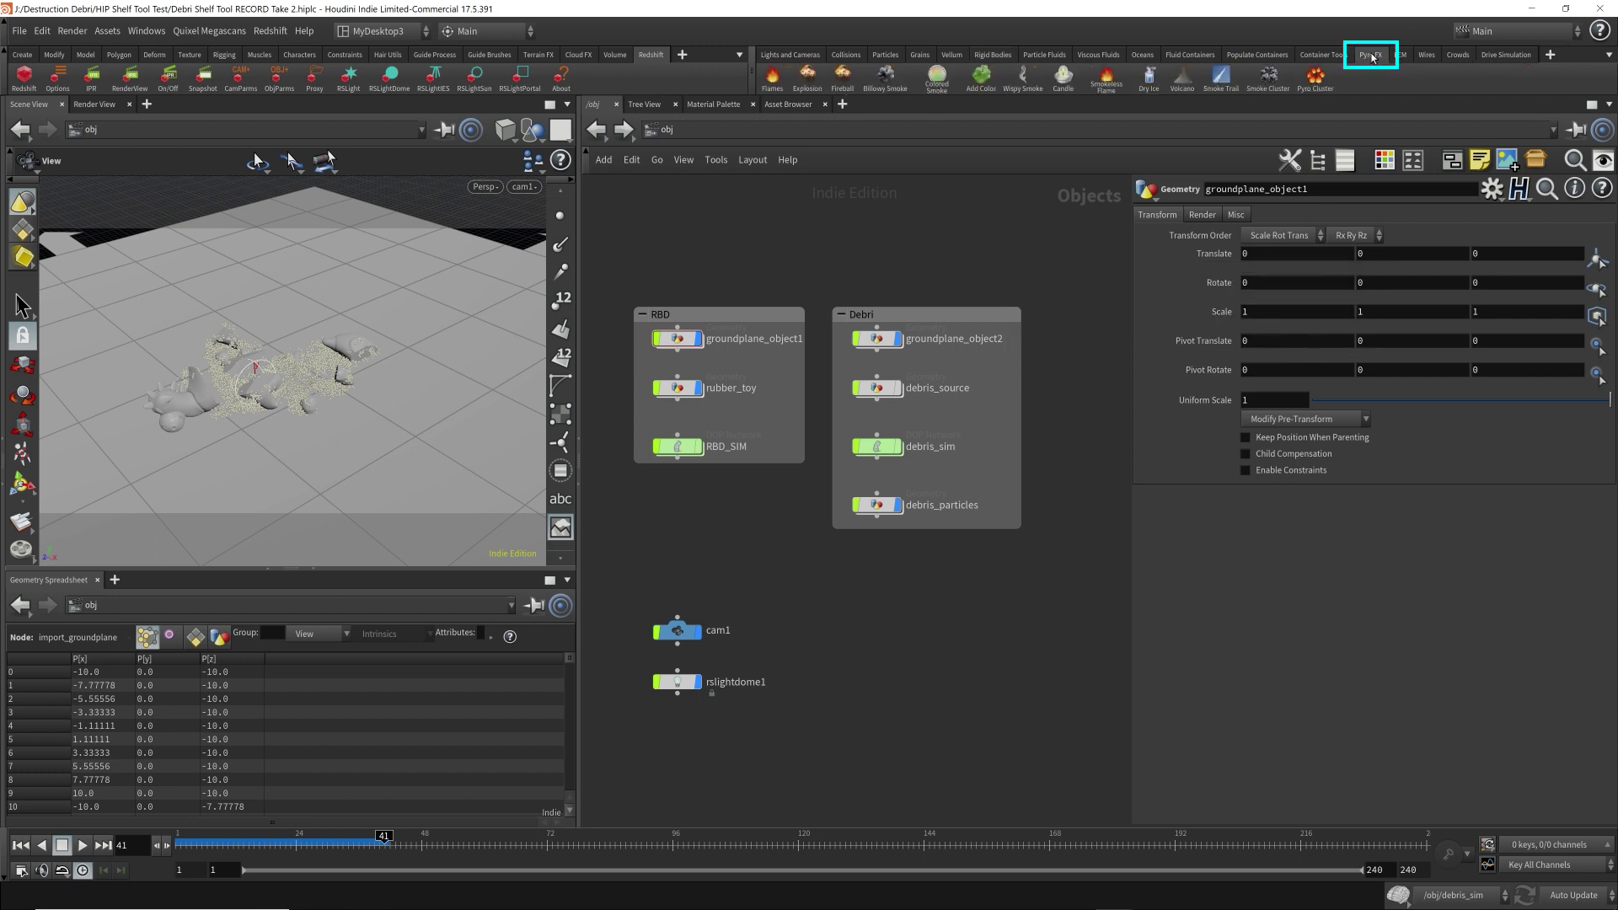
click(1273, 76)
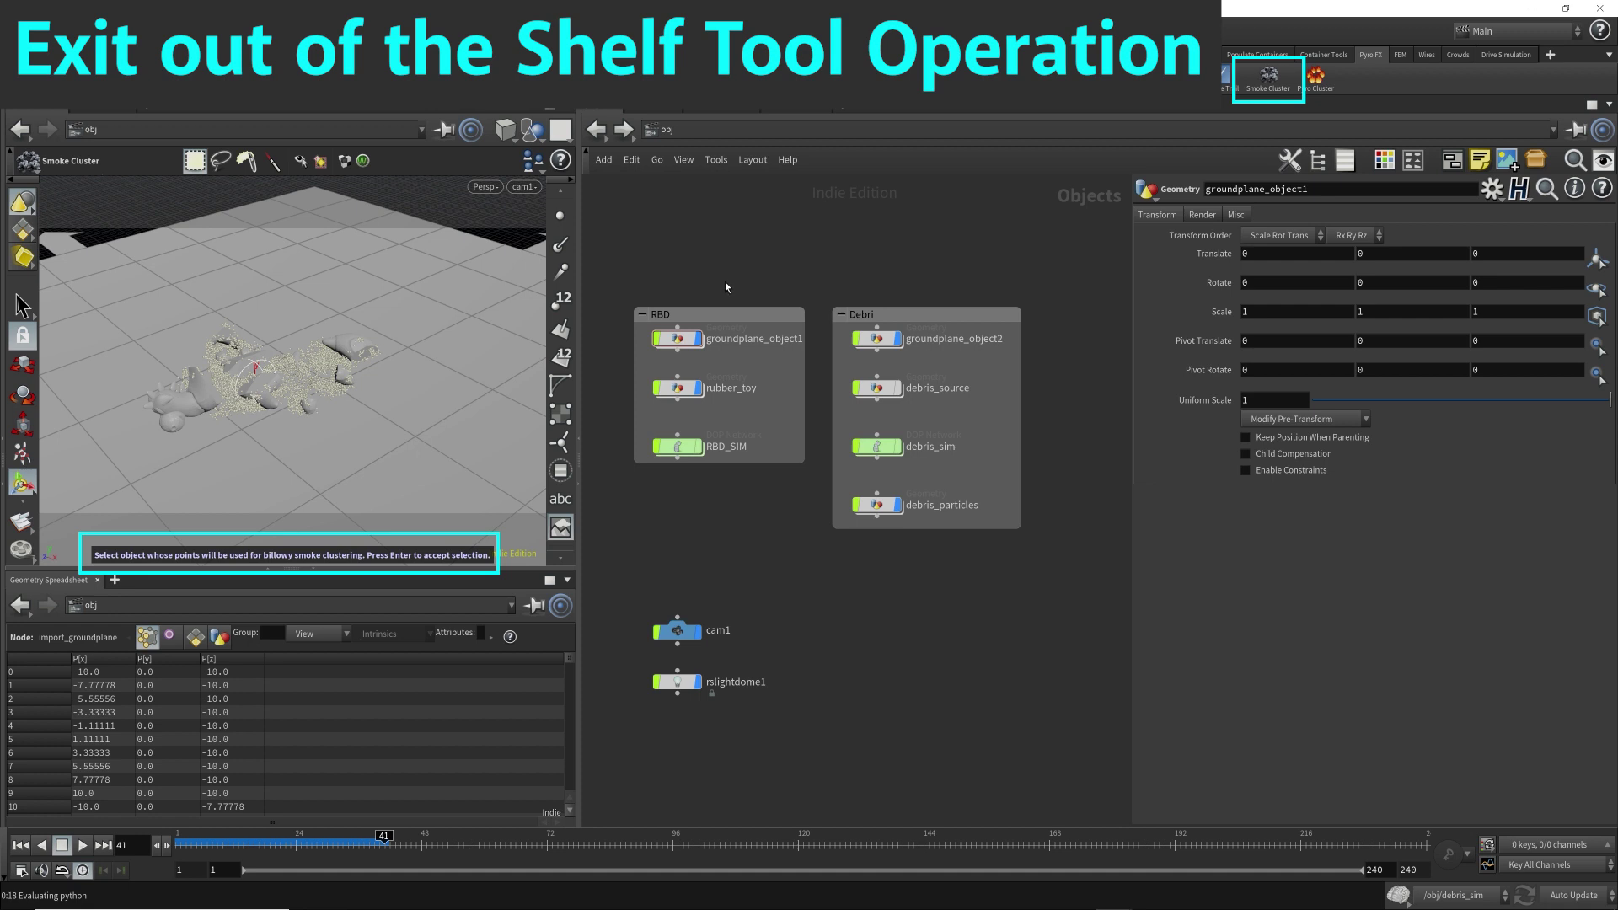
key(Escape)
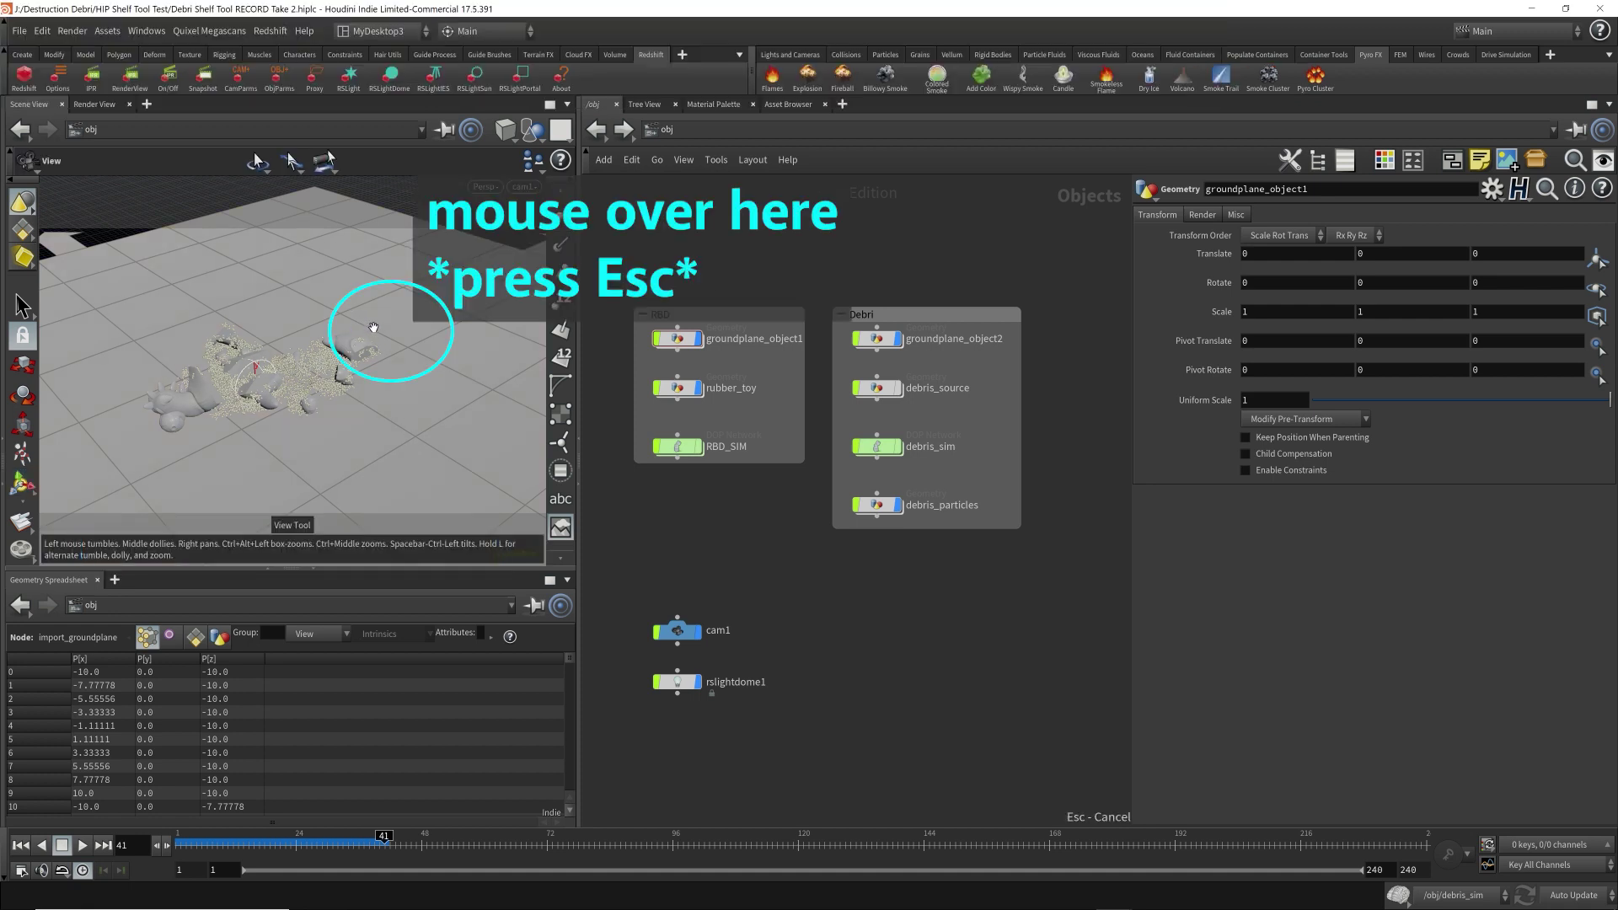
- Select debris_source and debris_particles, then dive into the debris_source network
mouse_move(870, 391)
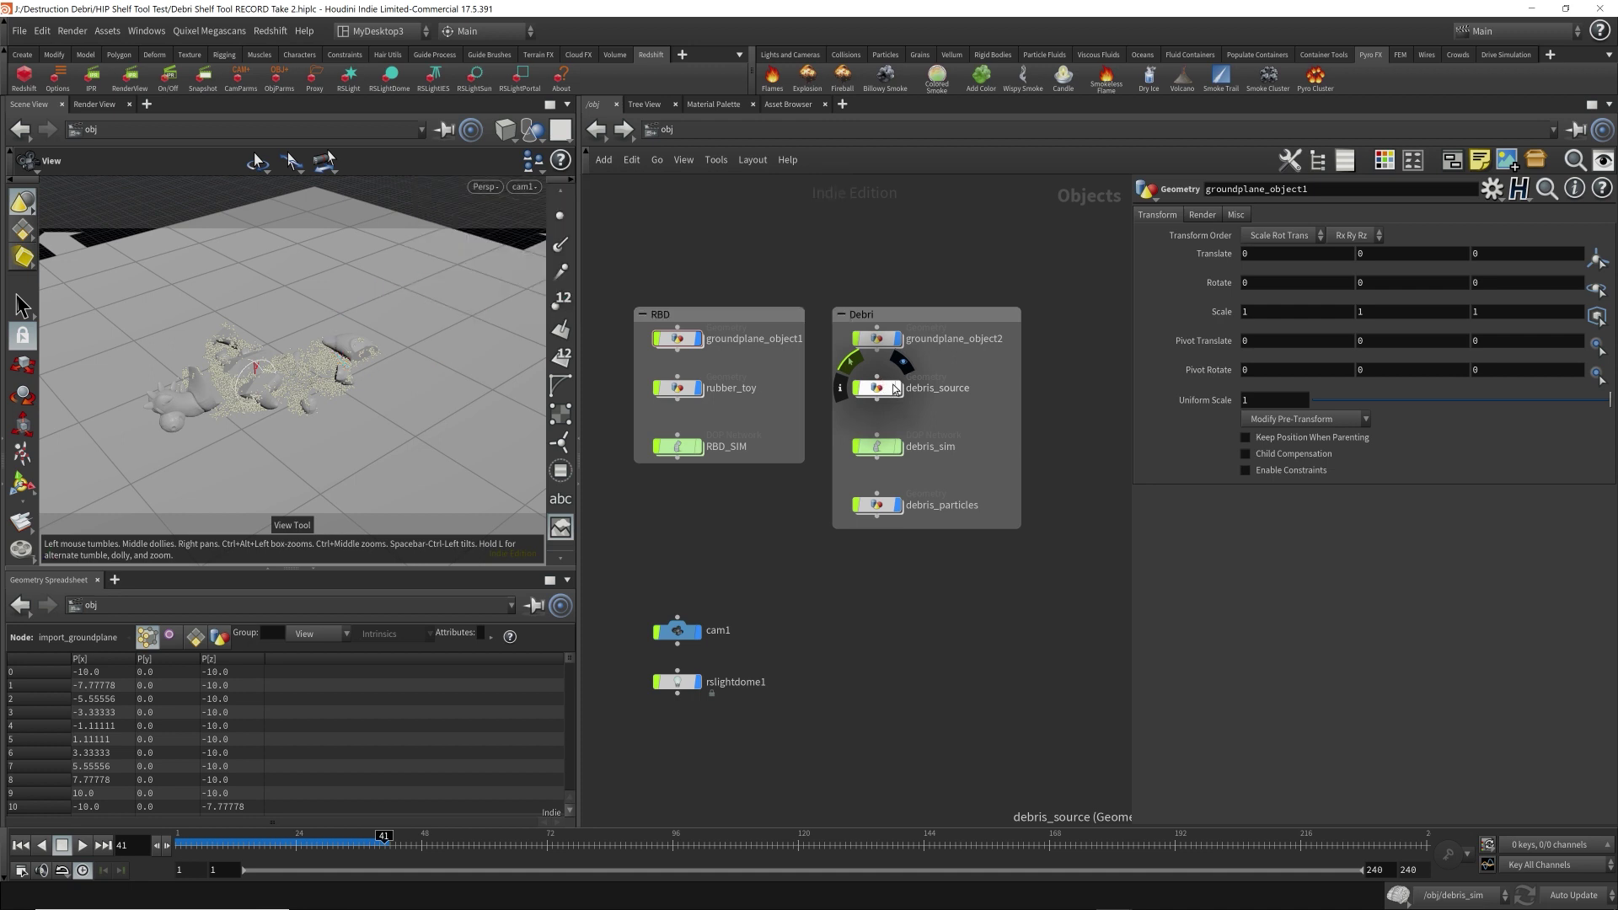
click(880, 387)
mouse_move(884, 392)
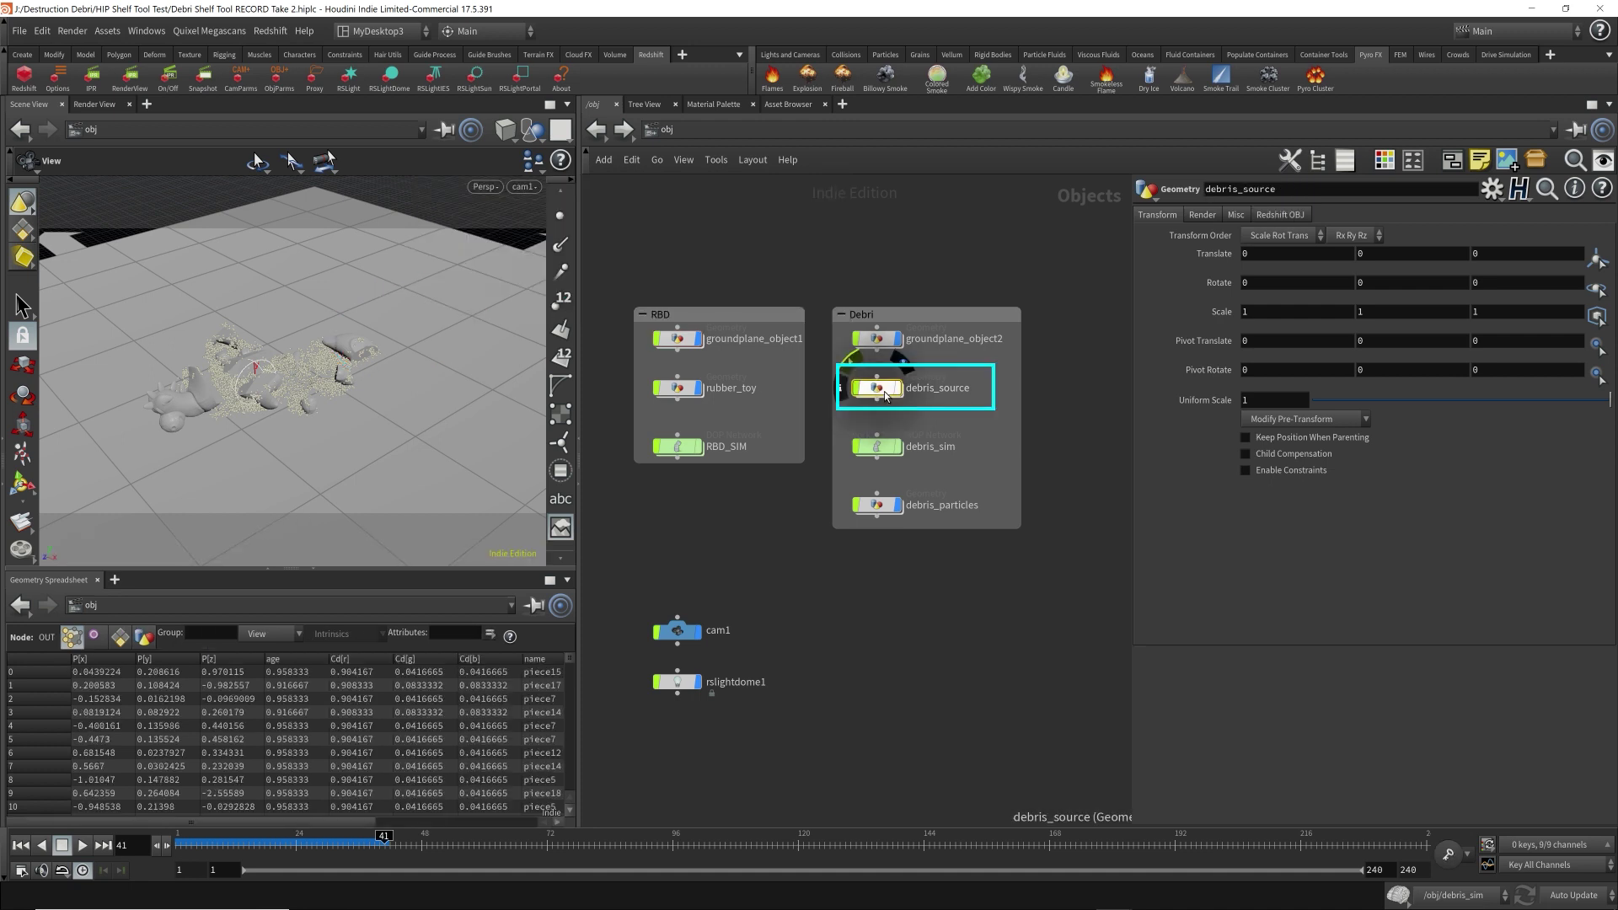
click(880, 506)
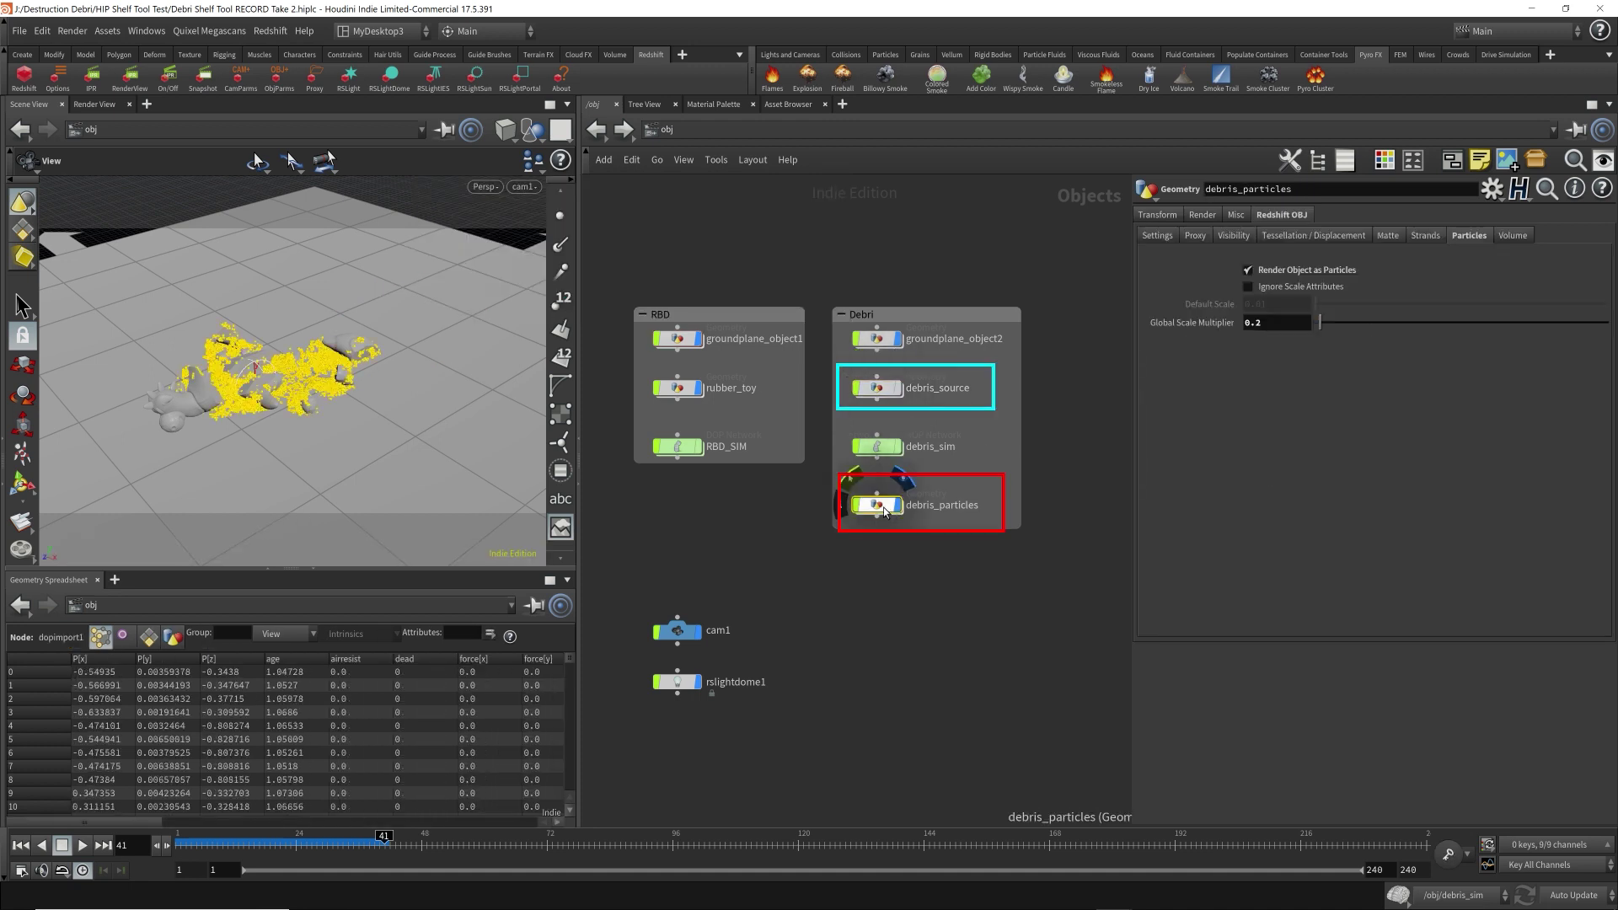
click(878, 392)
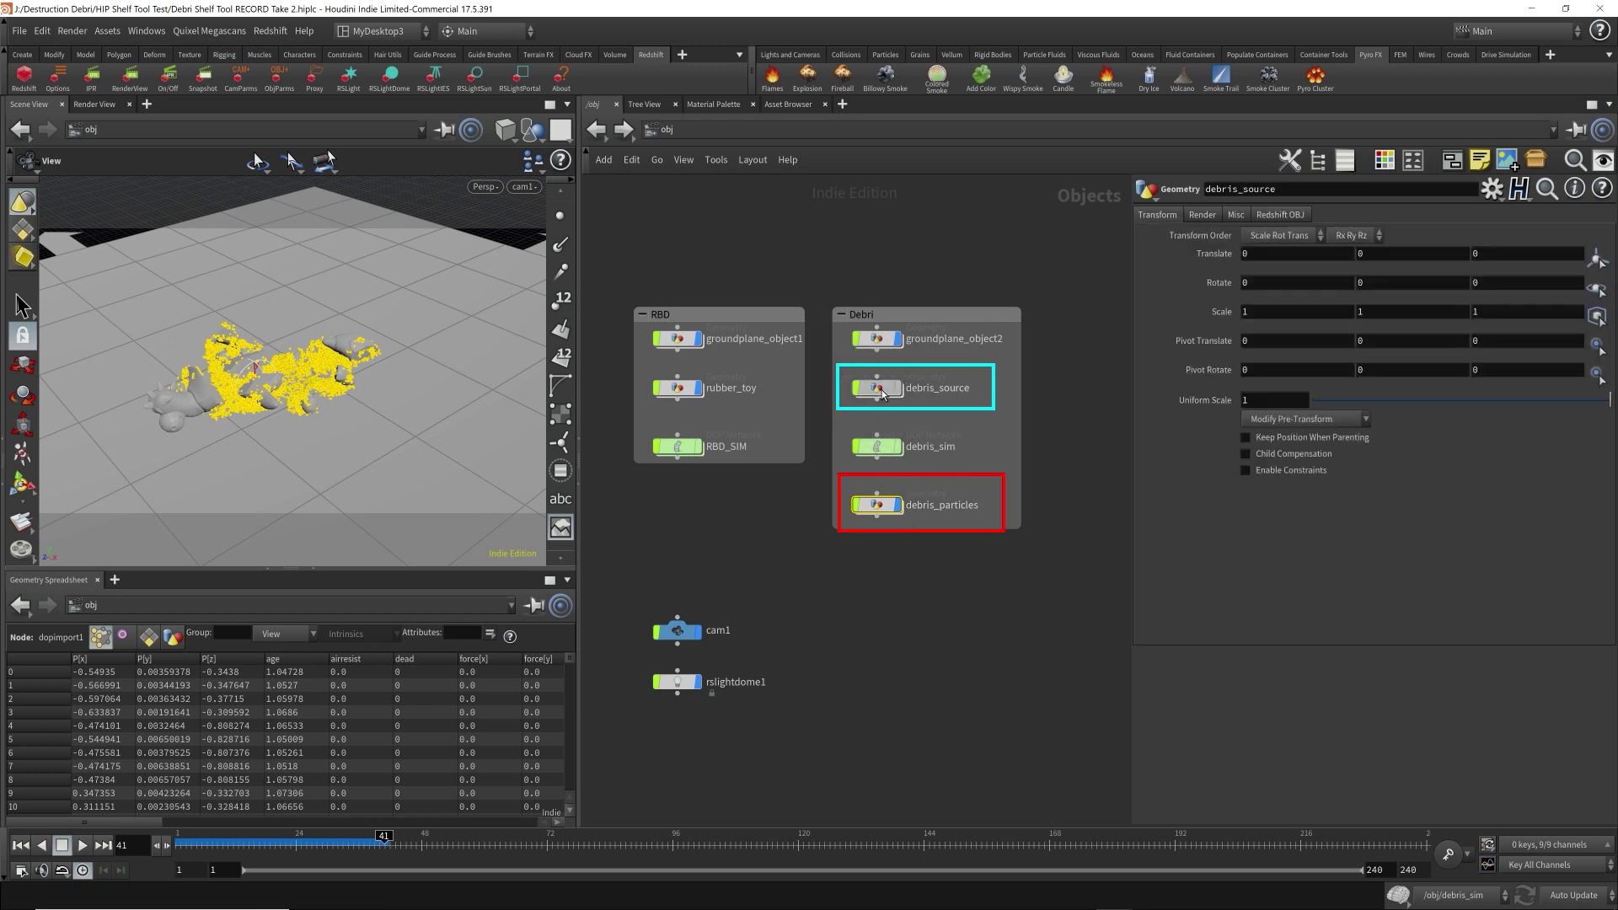
double_click(878, 392)
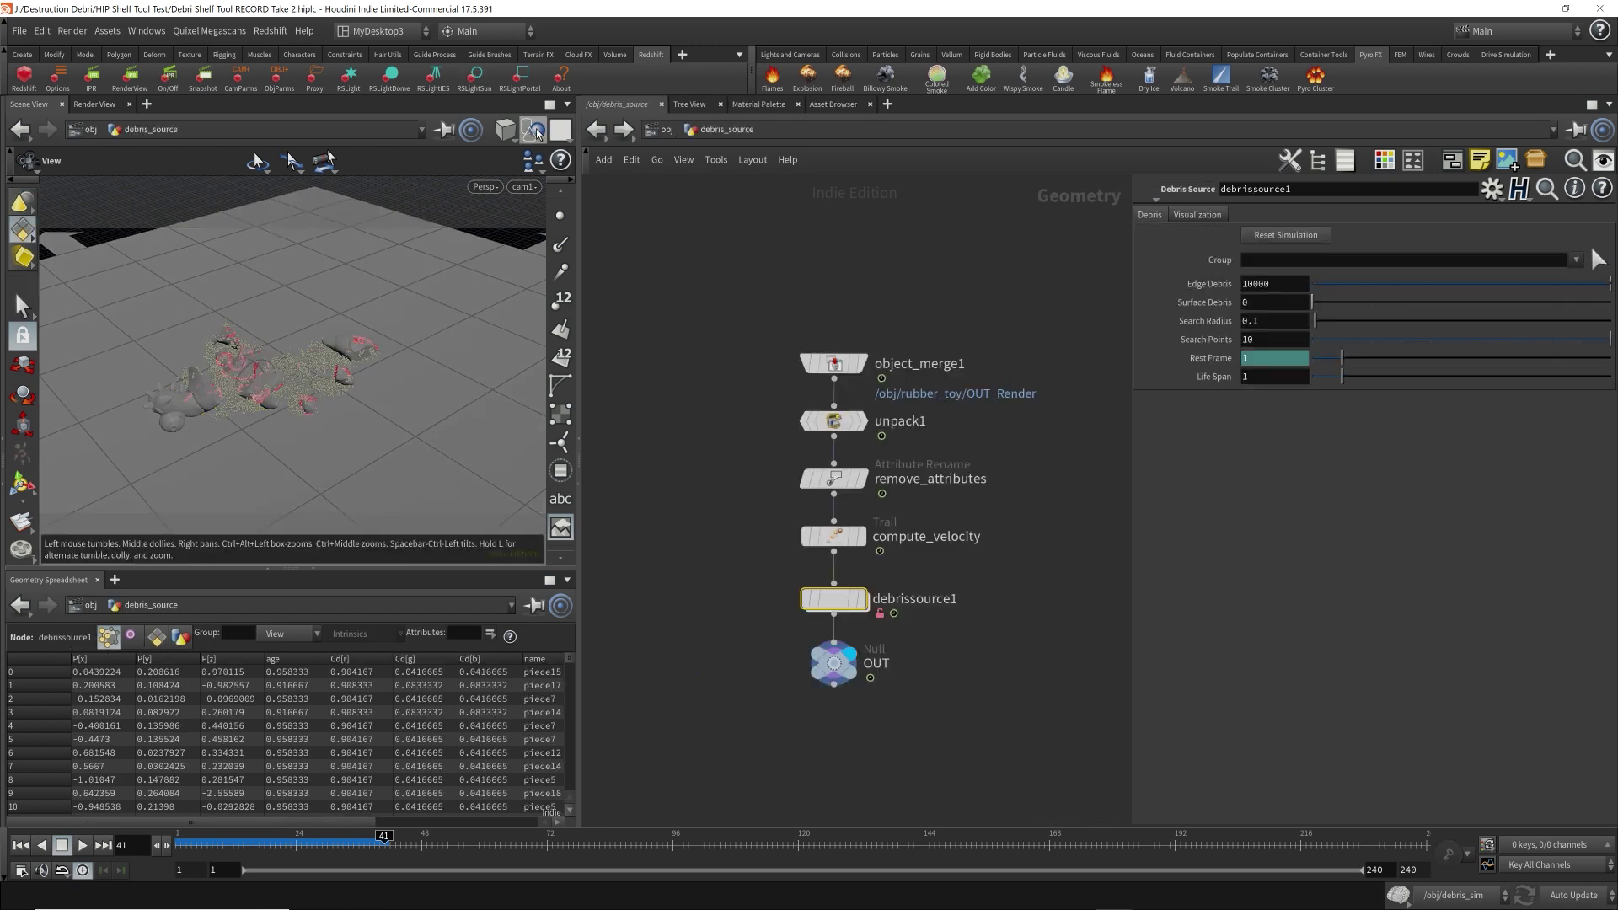
- Isolate the debris source points, then return to /obj and select debris_particles
click(534, 130)
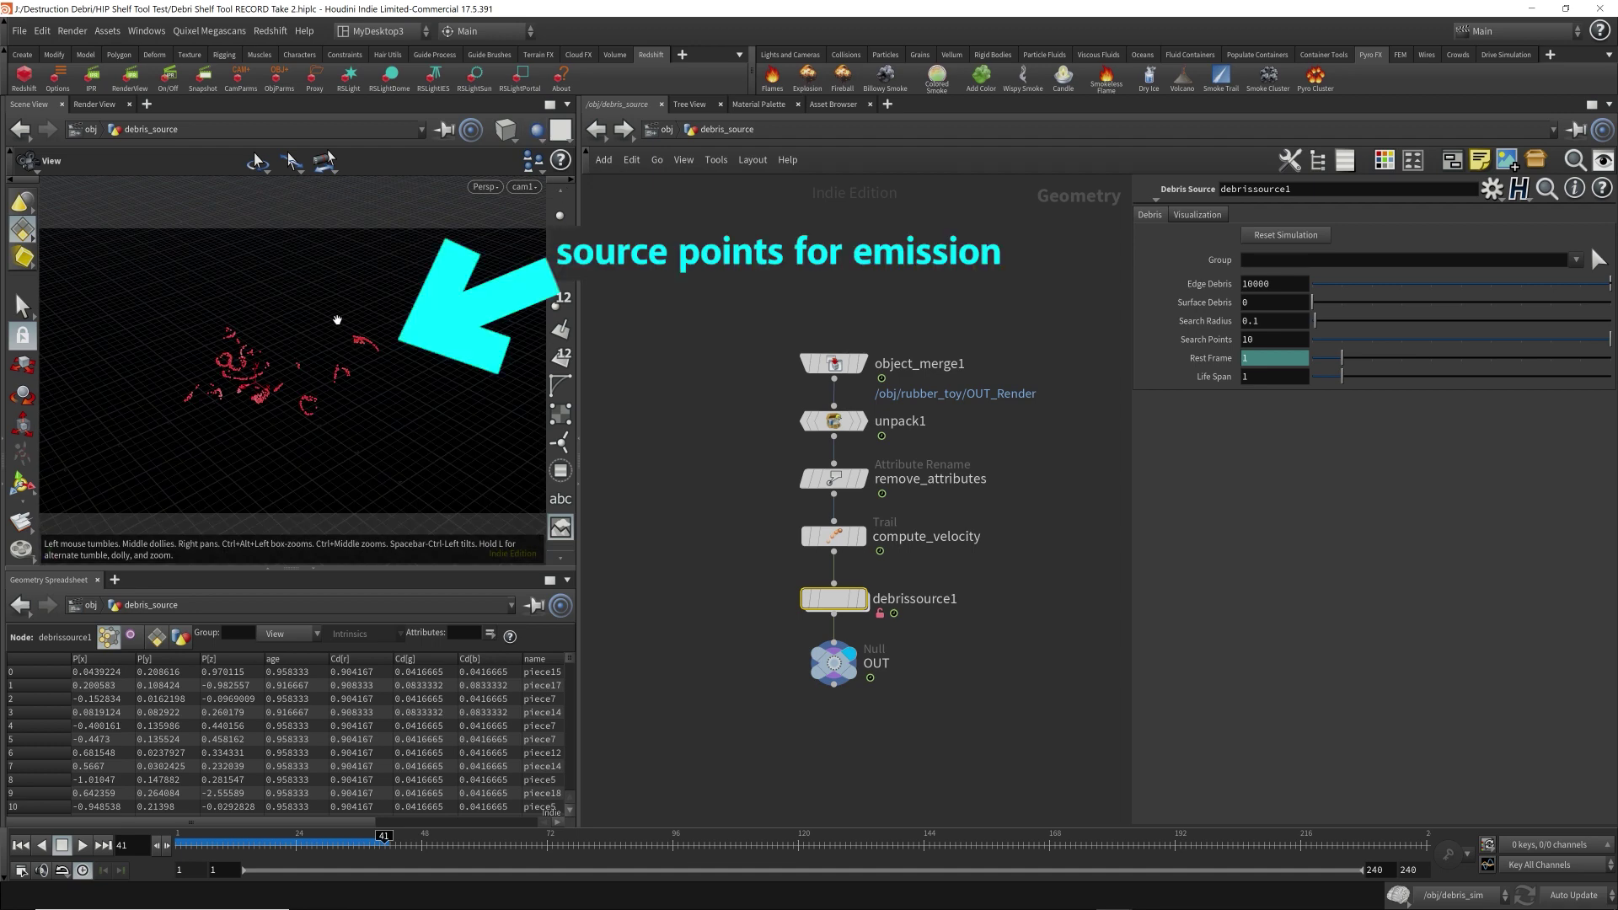
mouse_move(335, 332)
mouse_down()
mouse_move(318, 304)
mouse_move(390, 331)
mouse_move(351, 318)
mouse_move(350, 332)
mouse_up()
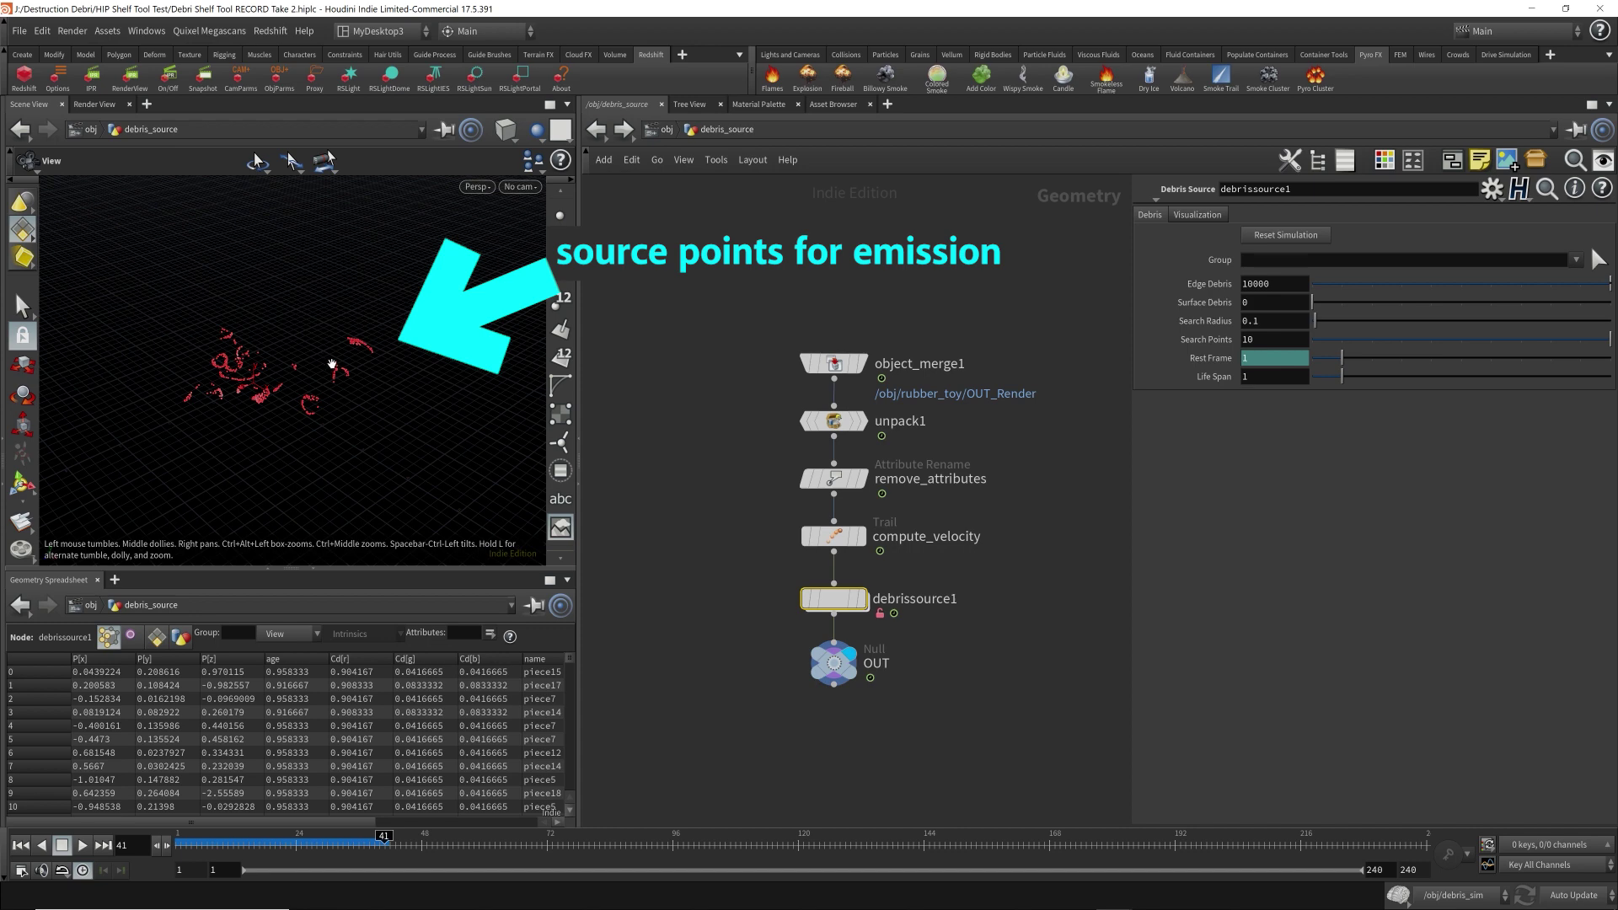
click(667, 130)
click(879, 506)
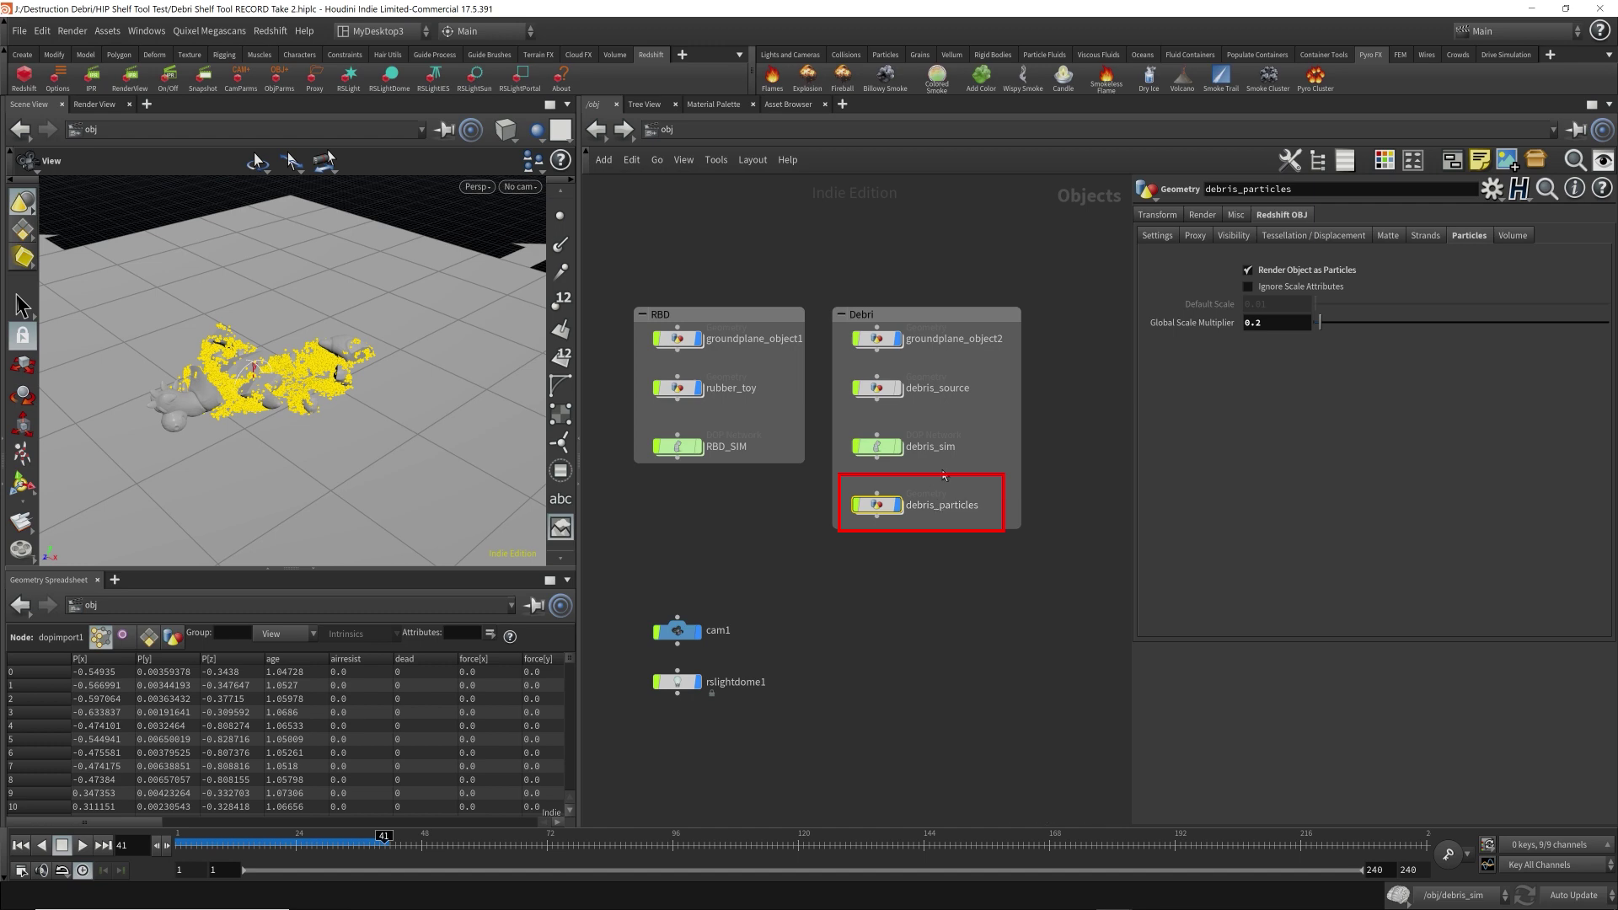
- Inspect the rubber toy inside debris_source, then hide groundplane_object2 at object level
click(881, 387)
double_click(883, 386)
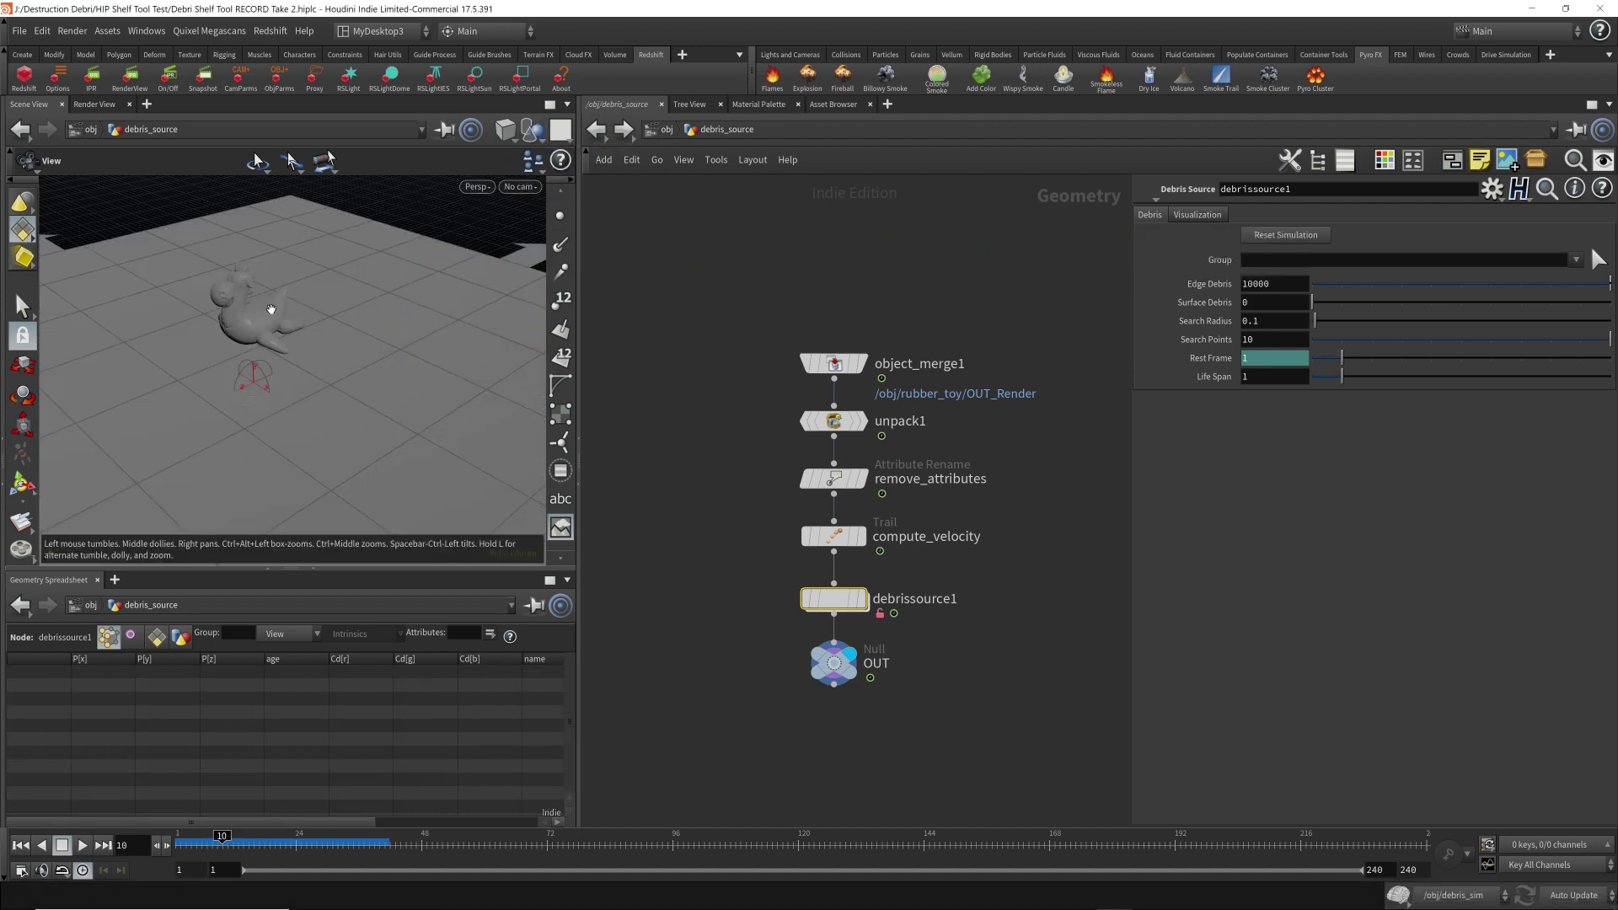
drag(321, 354, 349, 361)
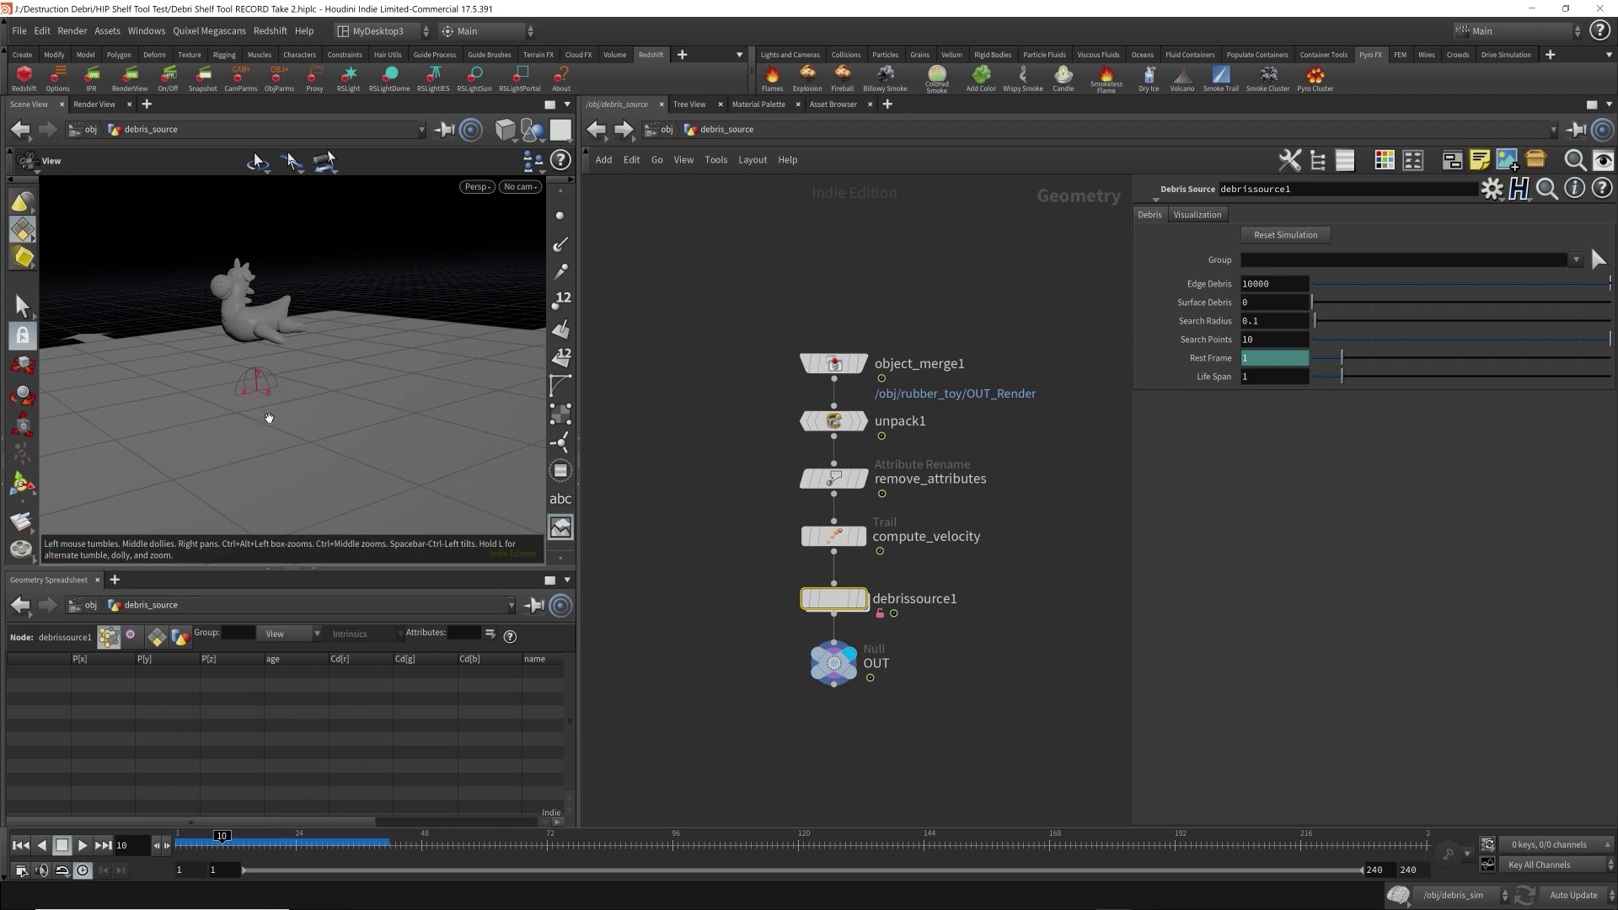
click(665, 130)
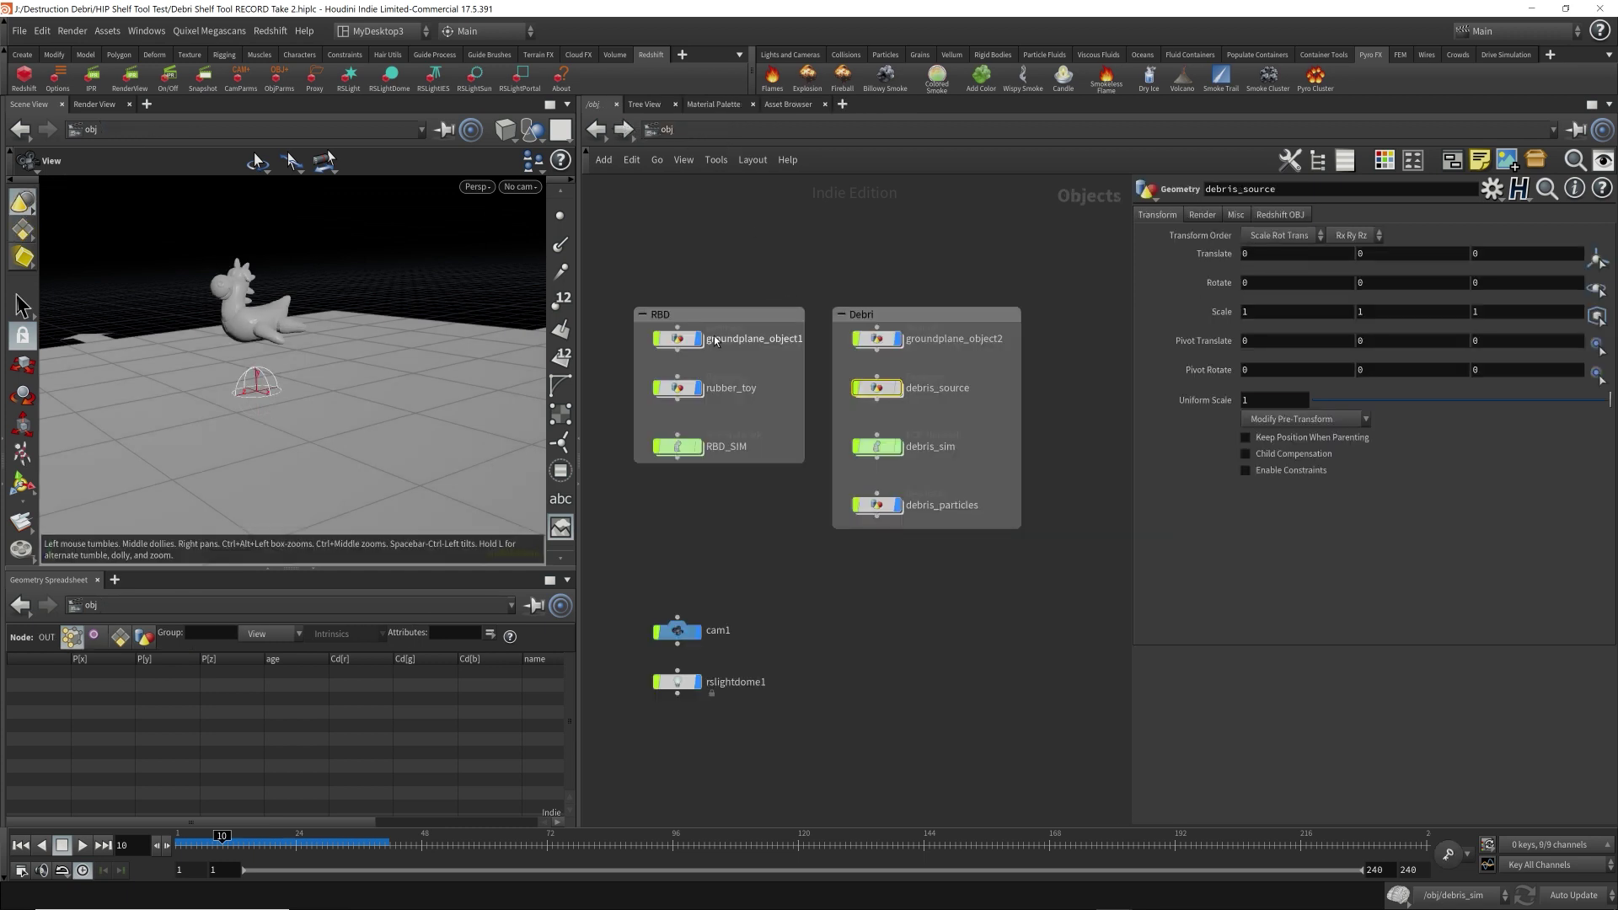
mouse_move(700, 346)
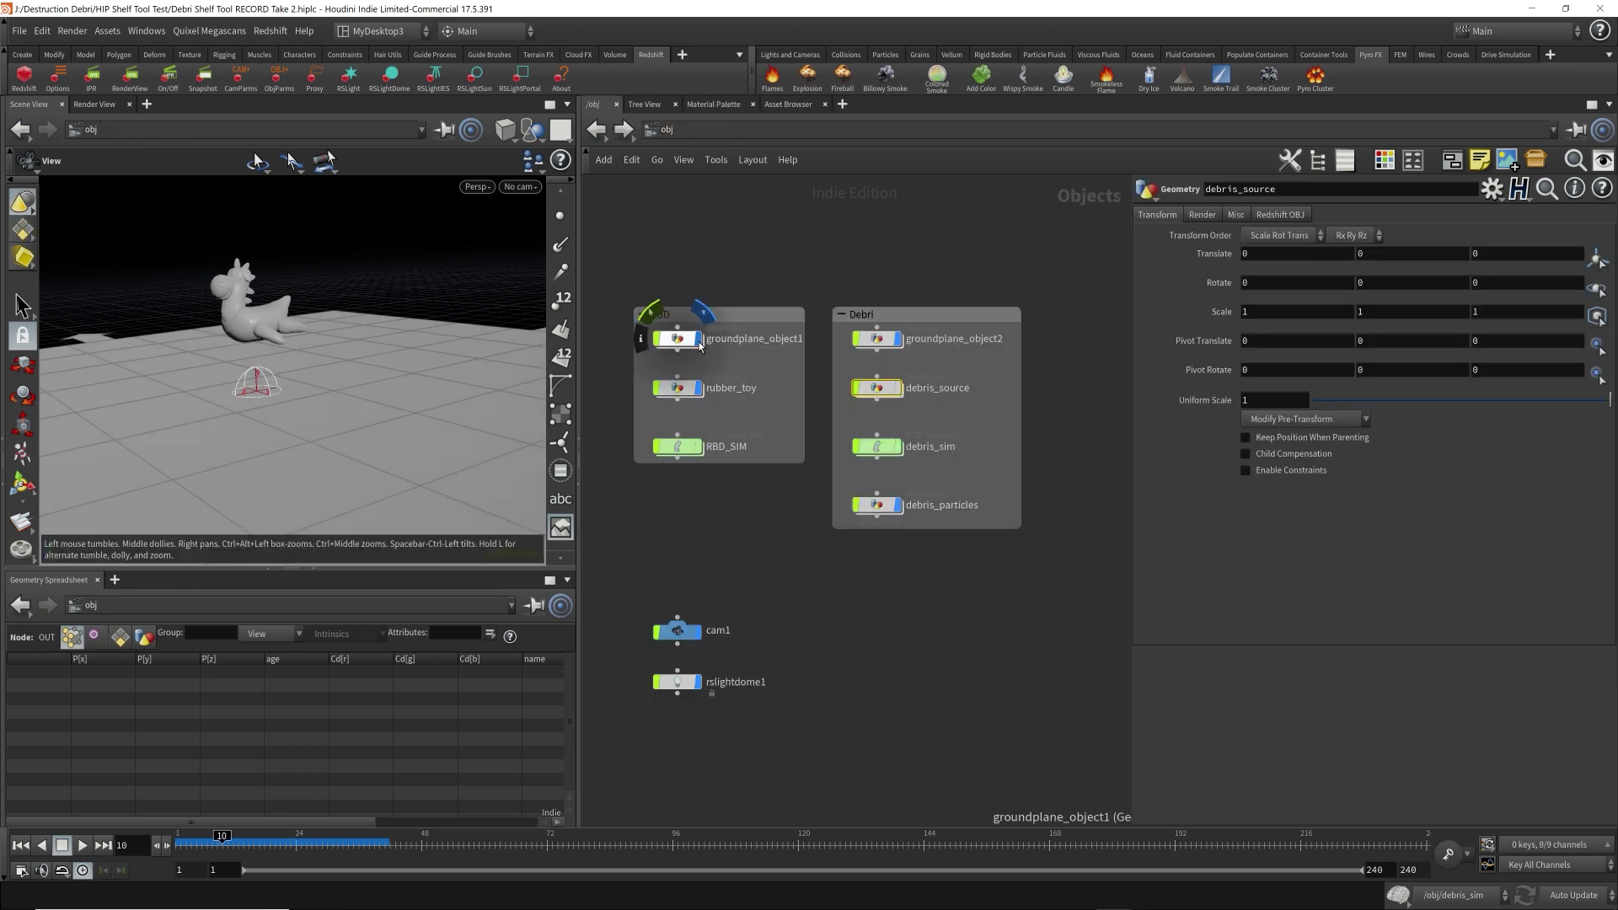
click(899, 338)
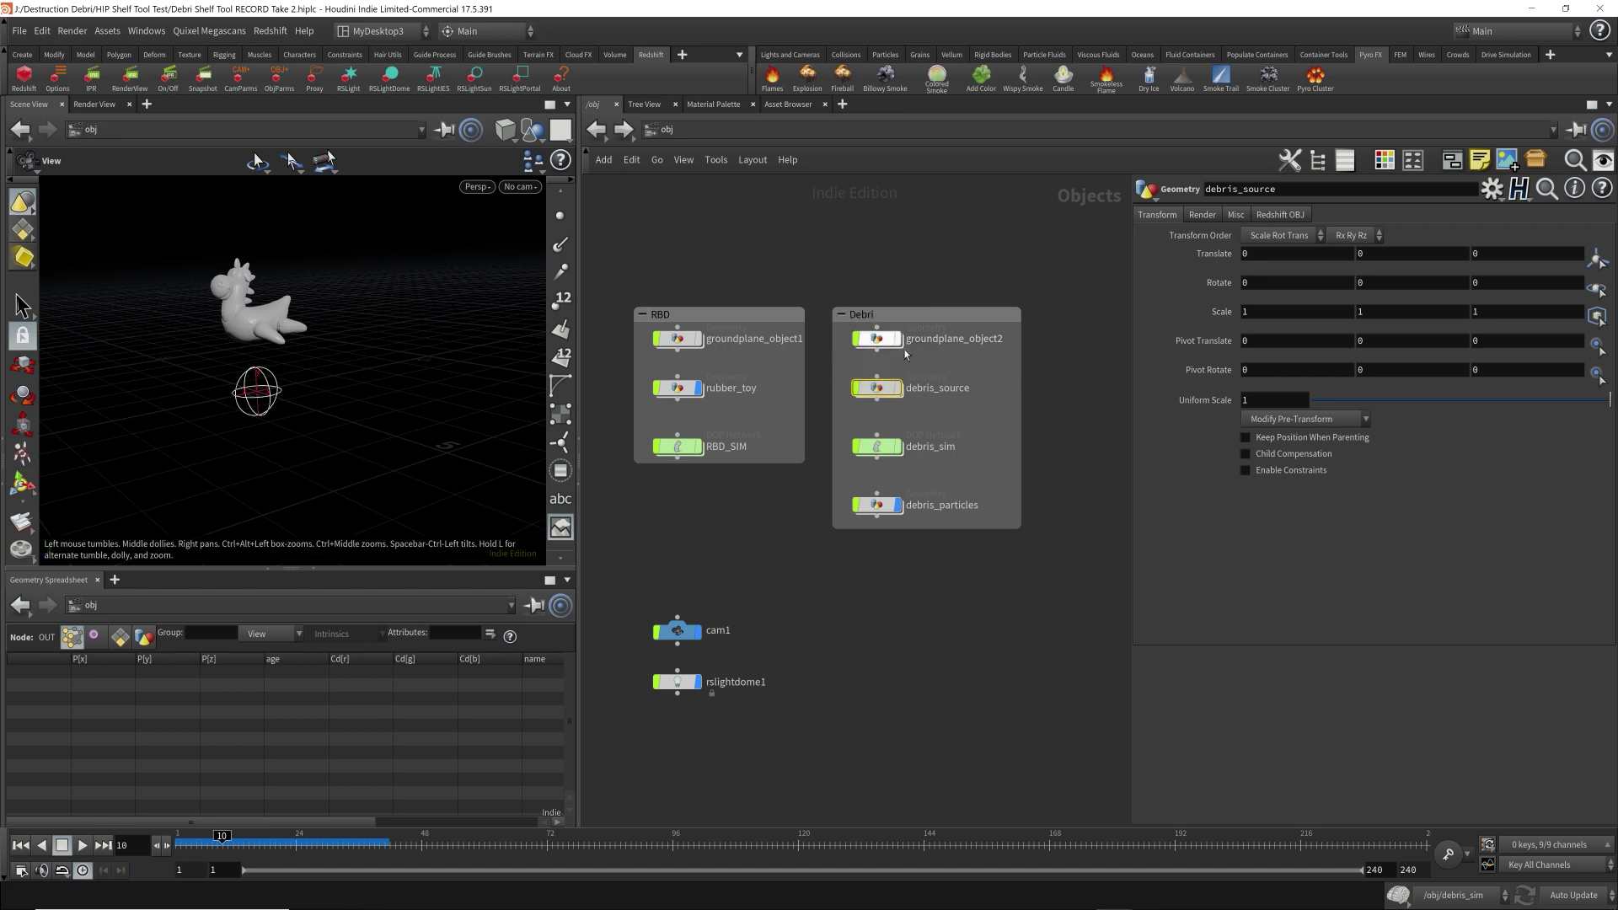
- Inside debris_source, collapse the spreadsheet and jump to frame 16 to see debris emission
double_click(877, 387)
drag(290, 338, 323, 328)
scroll(325, 328, up, 5)
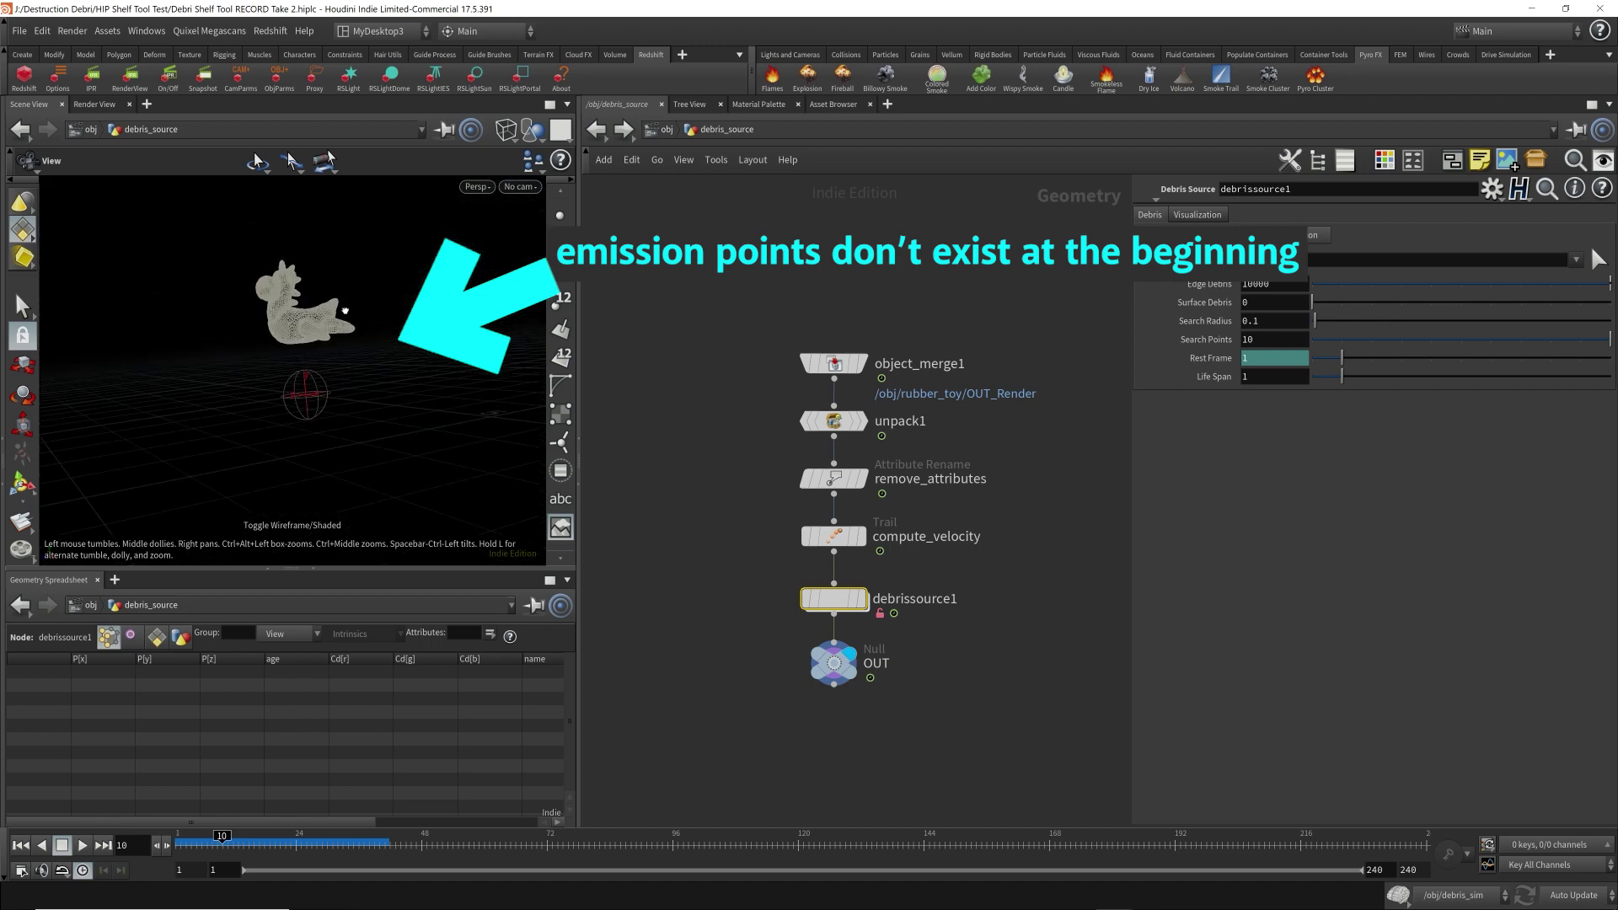
click(310, 572)
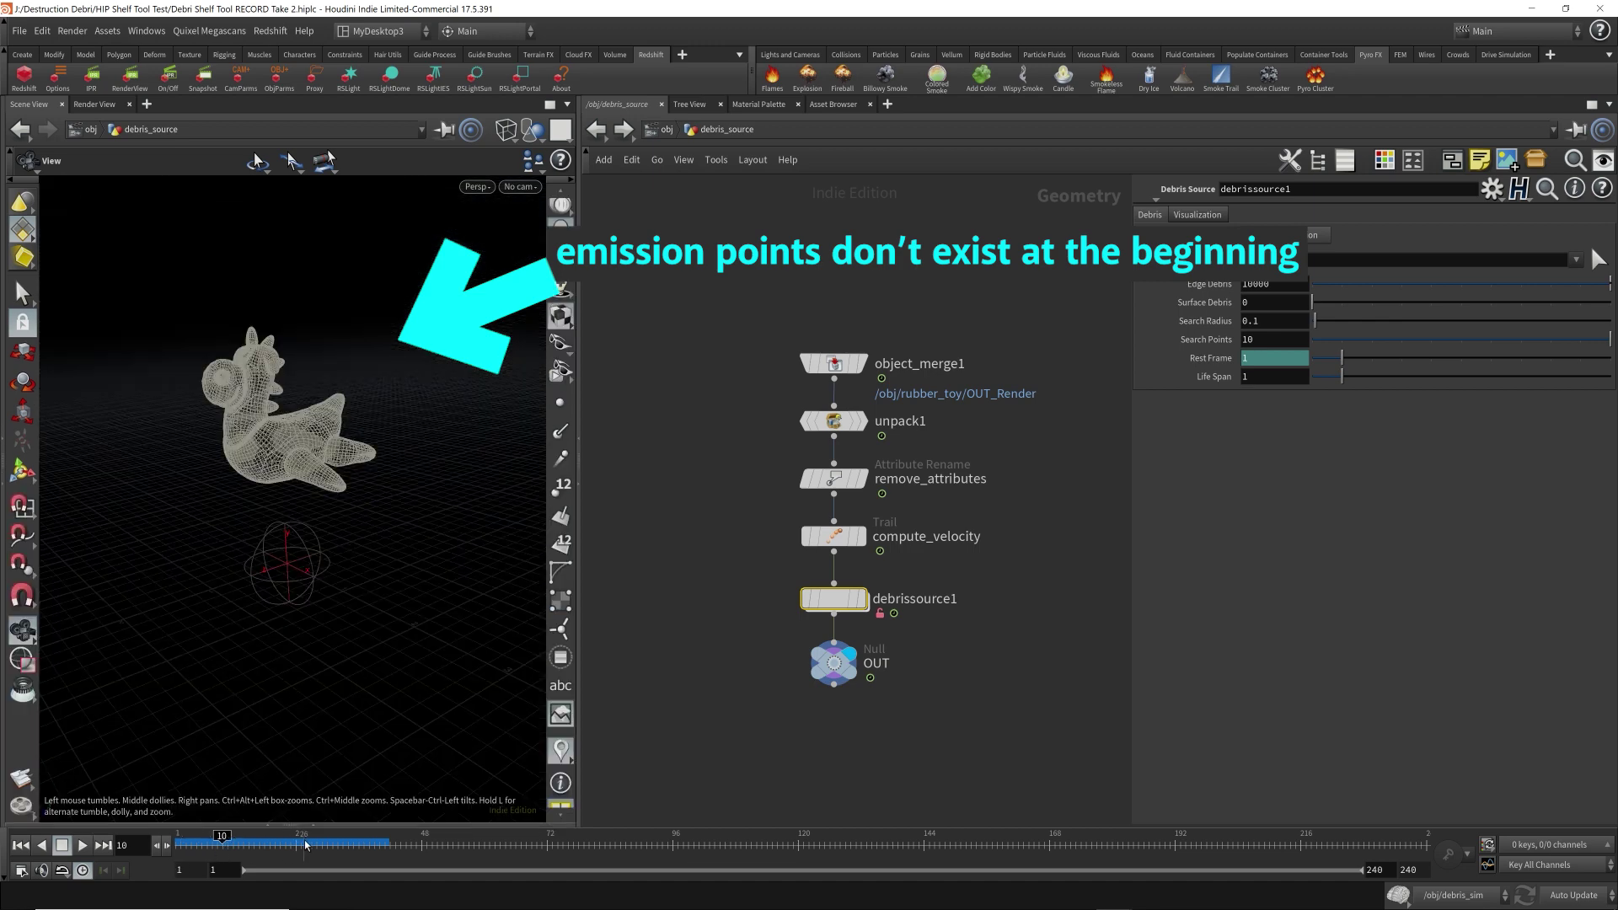
click(255, 840)
mouse_move(295, 523)
mouse_down()
mouse_move(337, 518)
mouse_move(287, 518)
mouse_up()
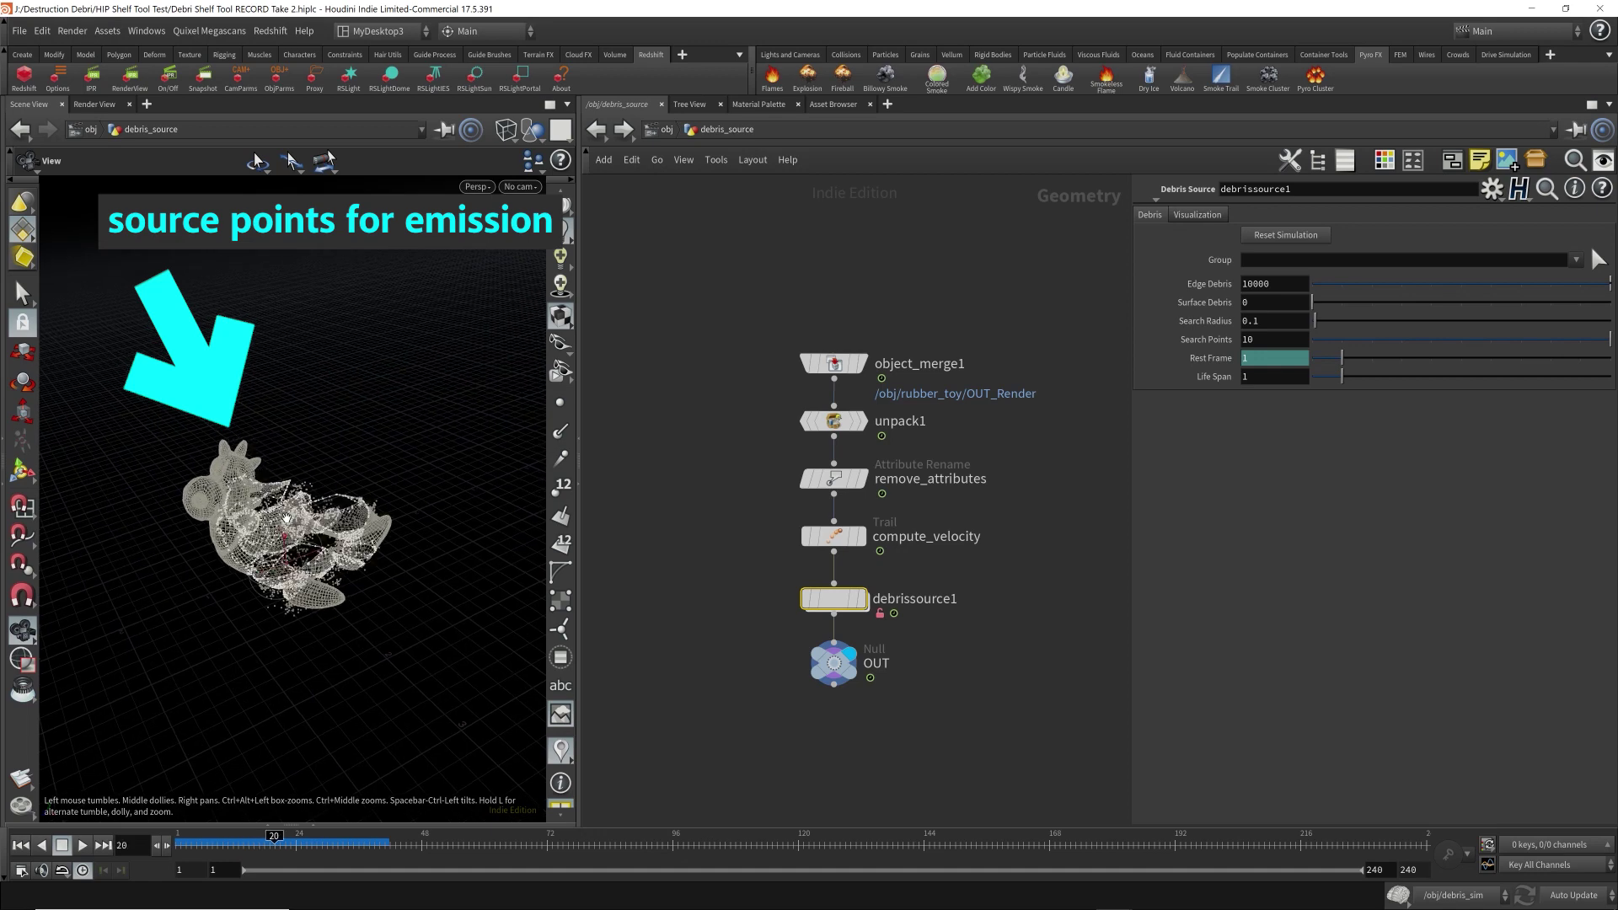
- Hide the ghosted wireframe of other objects, then return to /obj
click(534, 129)
click(569, 186)
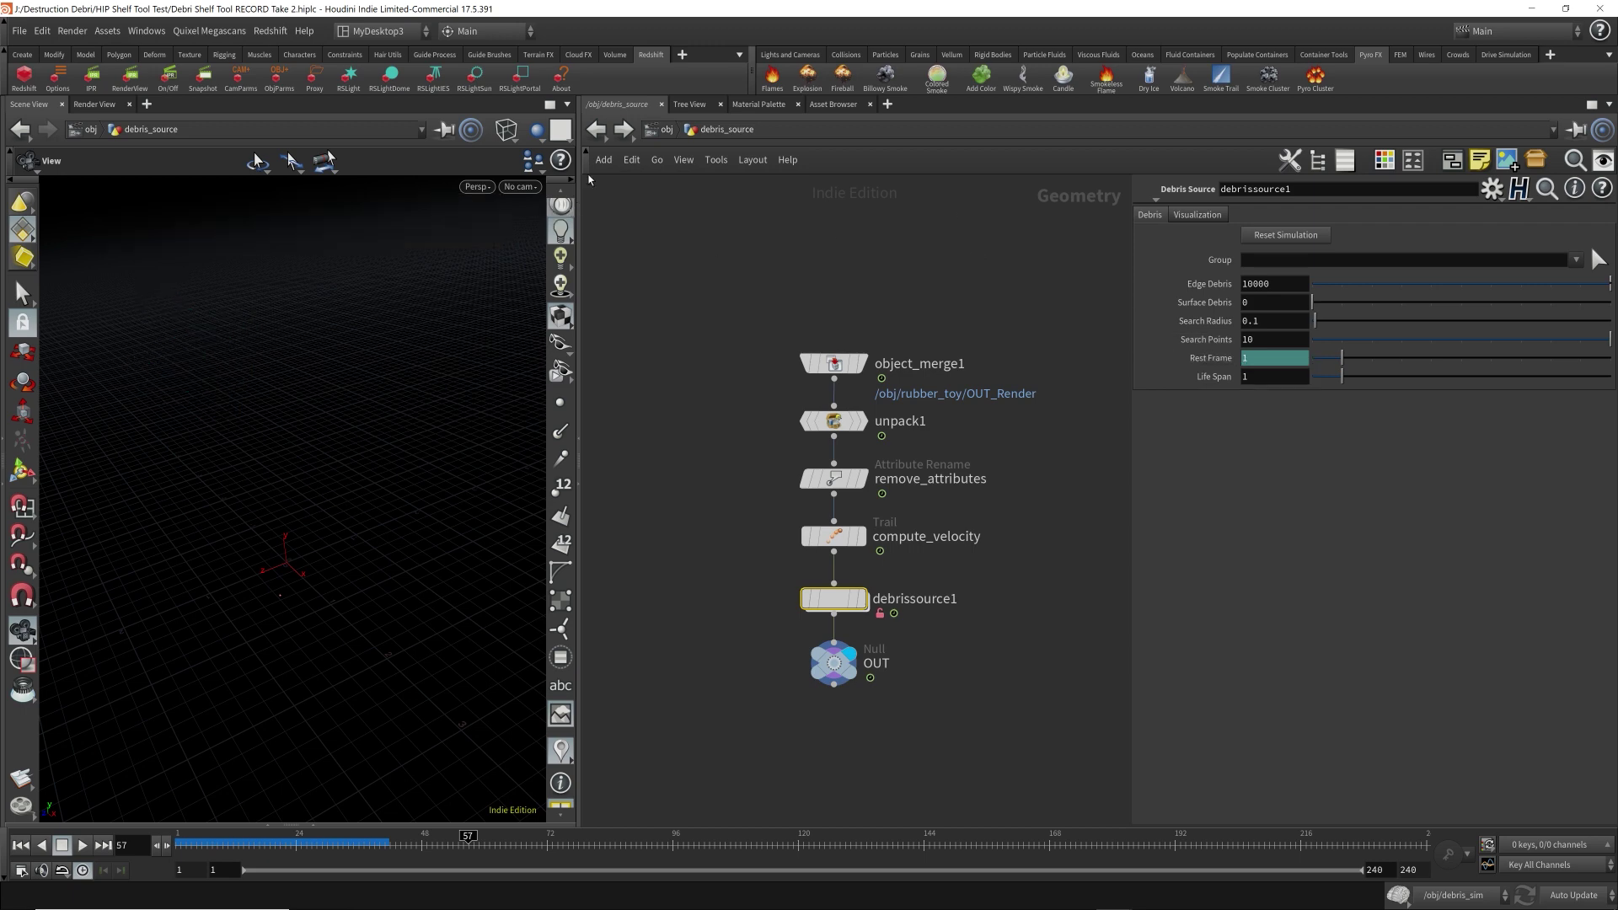
click(664, 128)
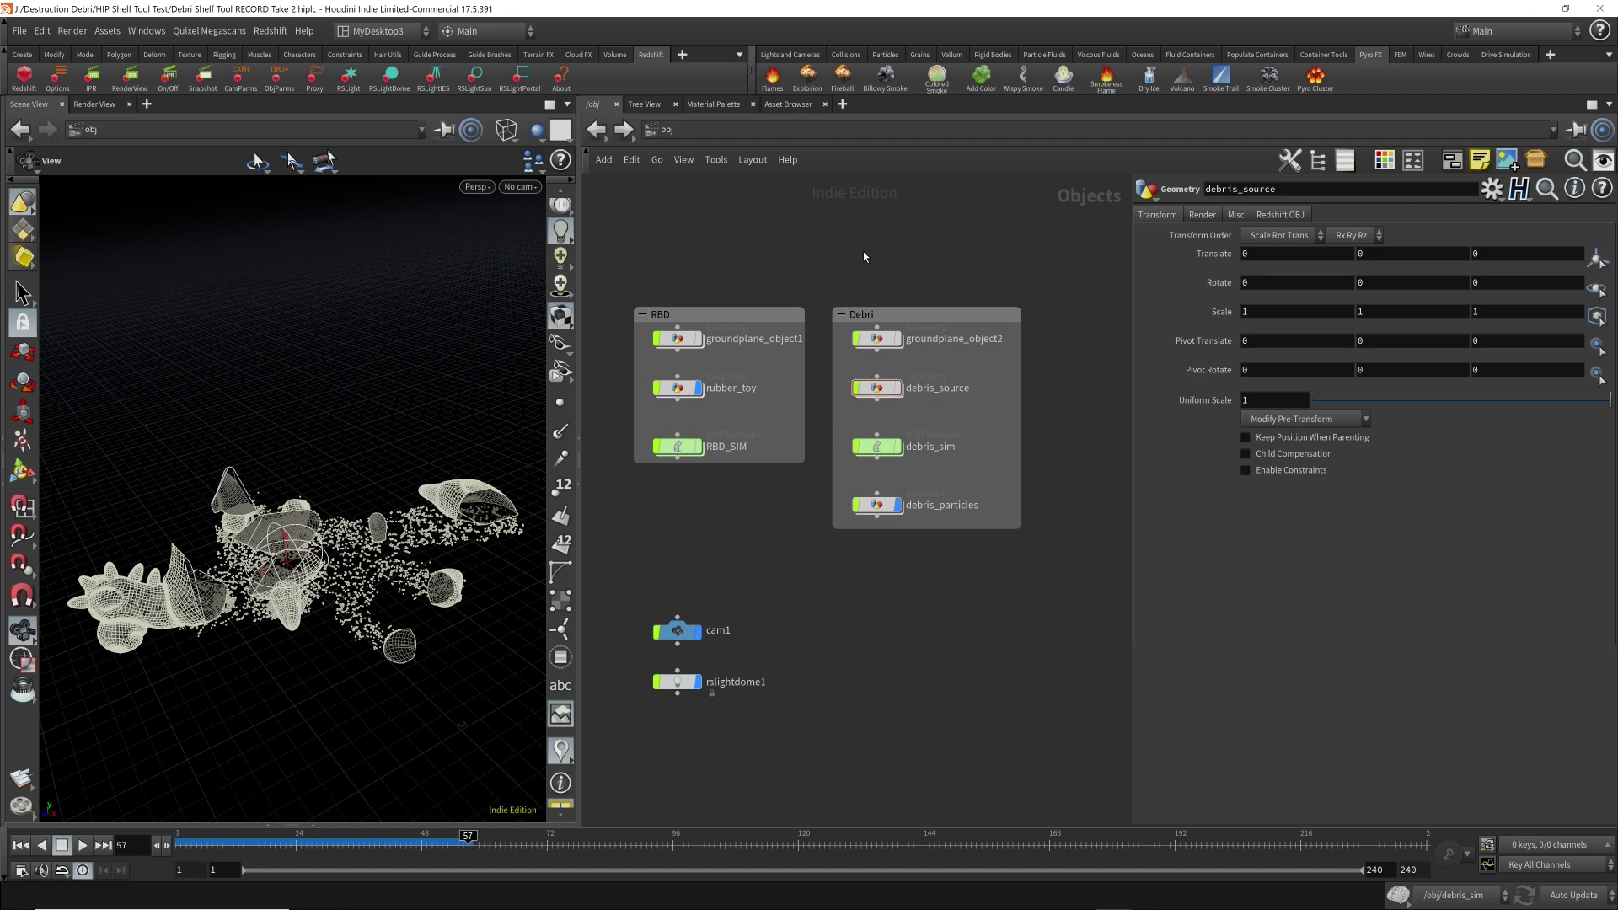
- Apply Smoke Cluster to debris_source, building the debris_source_sourcepts cluster and rasterize nodes
click(942, 253)
click(1271, 79)
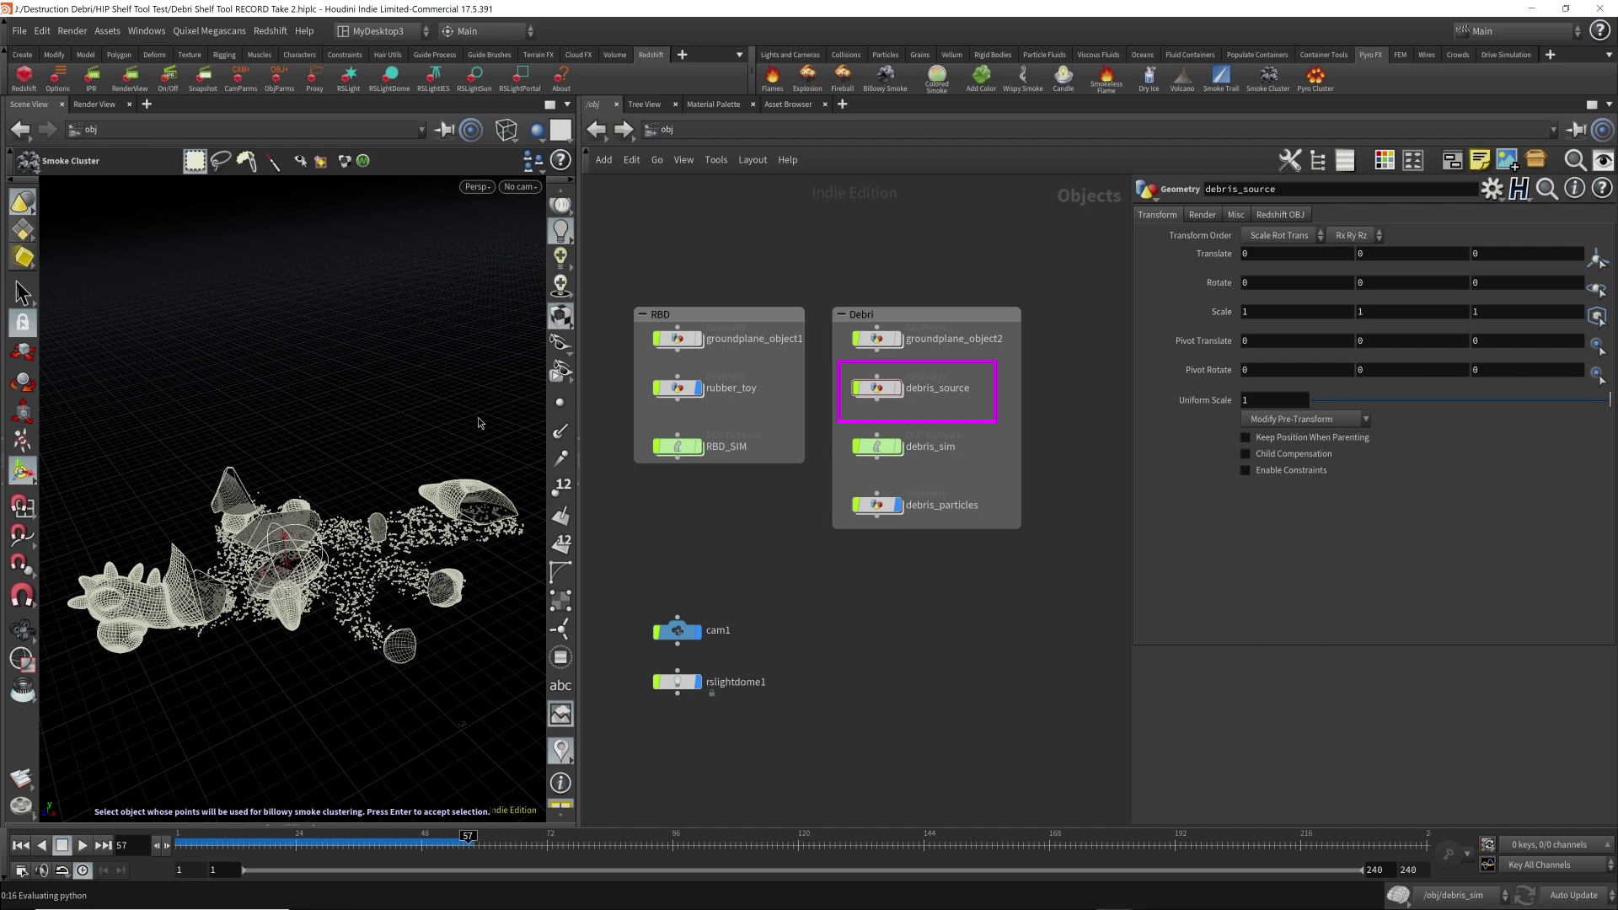
click(884, 392)
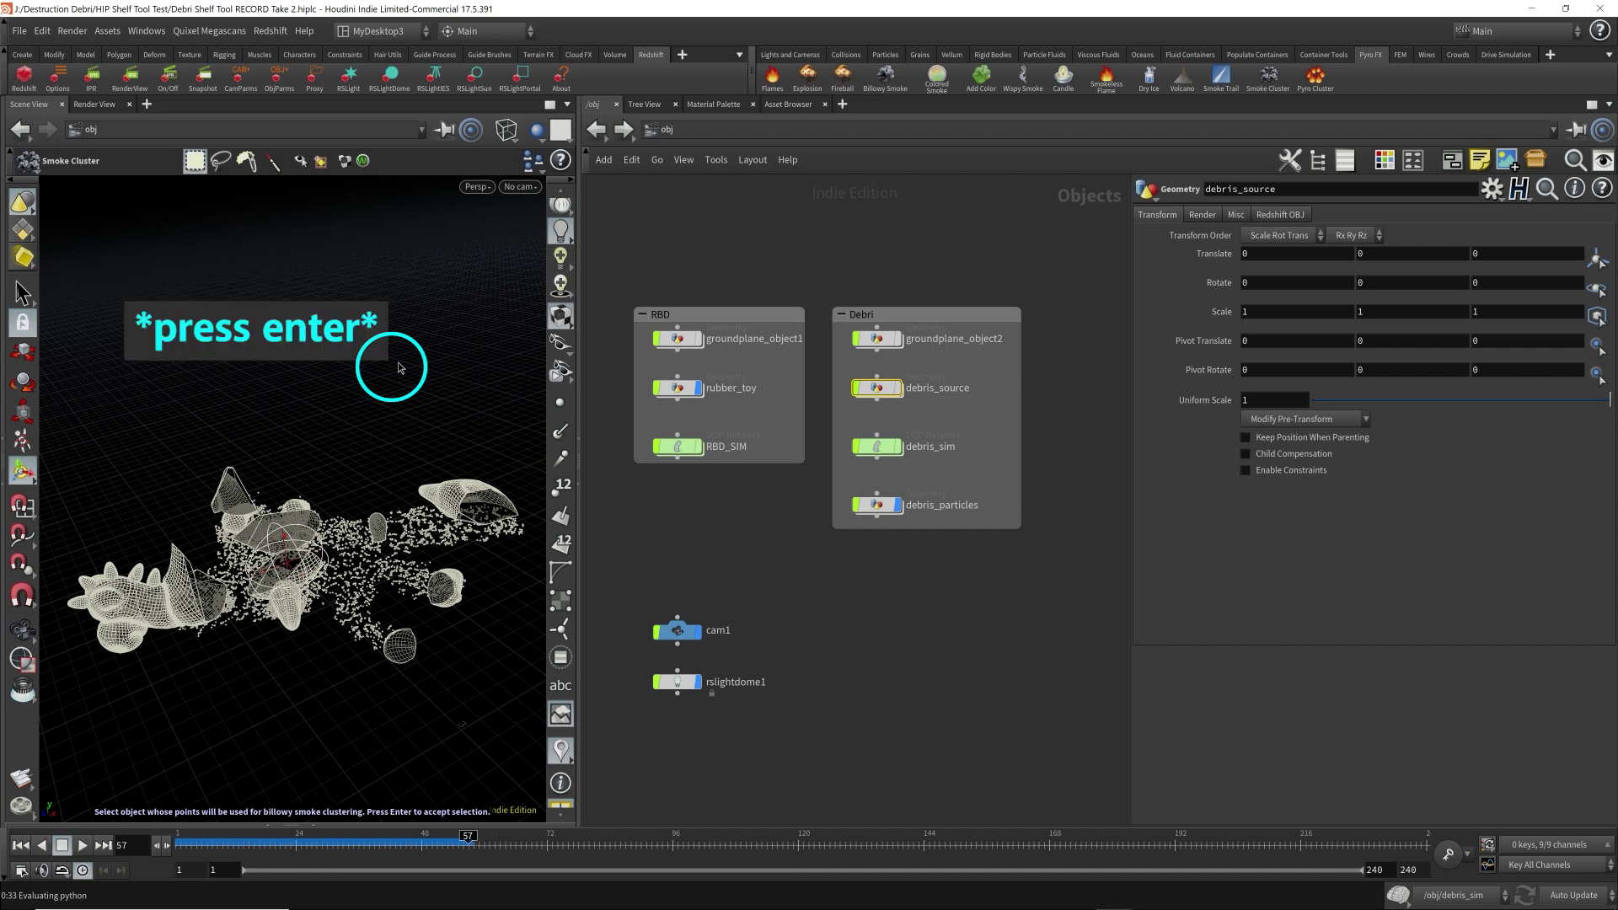
key(Return)
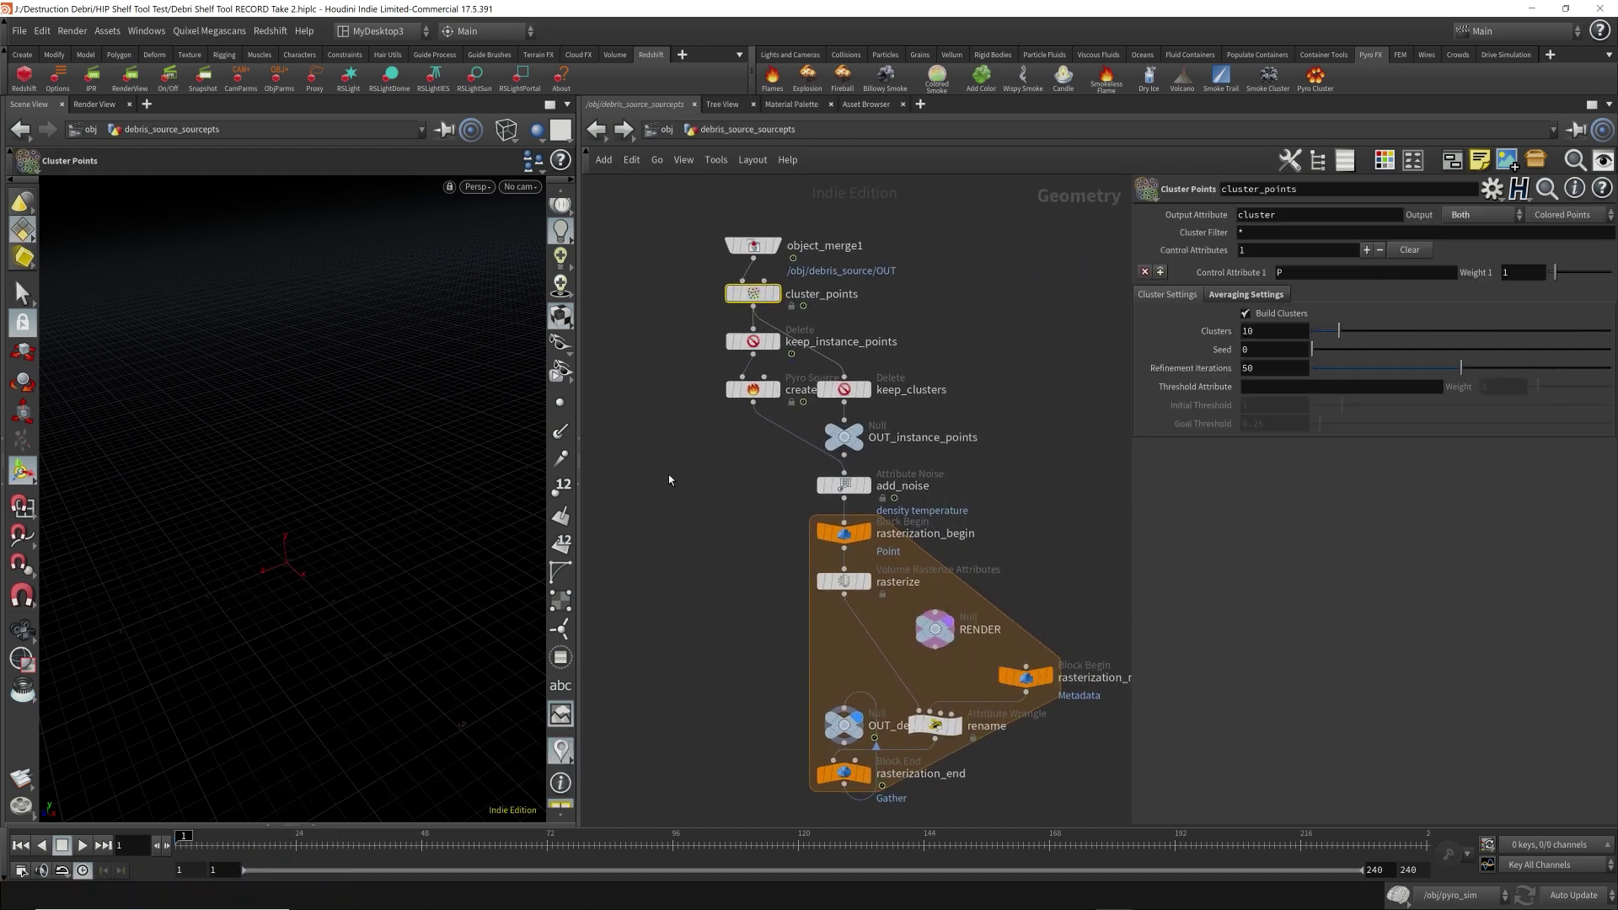
- Lay out the new smoke nodes and /obj nodes, switch to shaded display, and play
key(l)
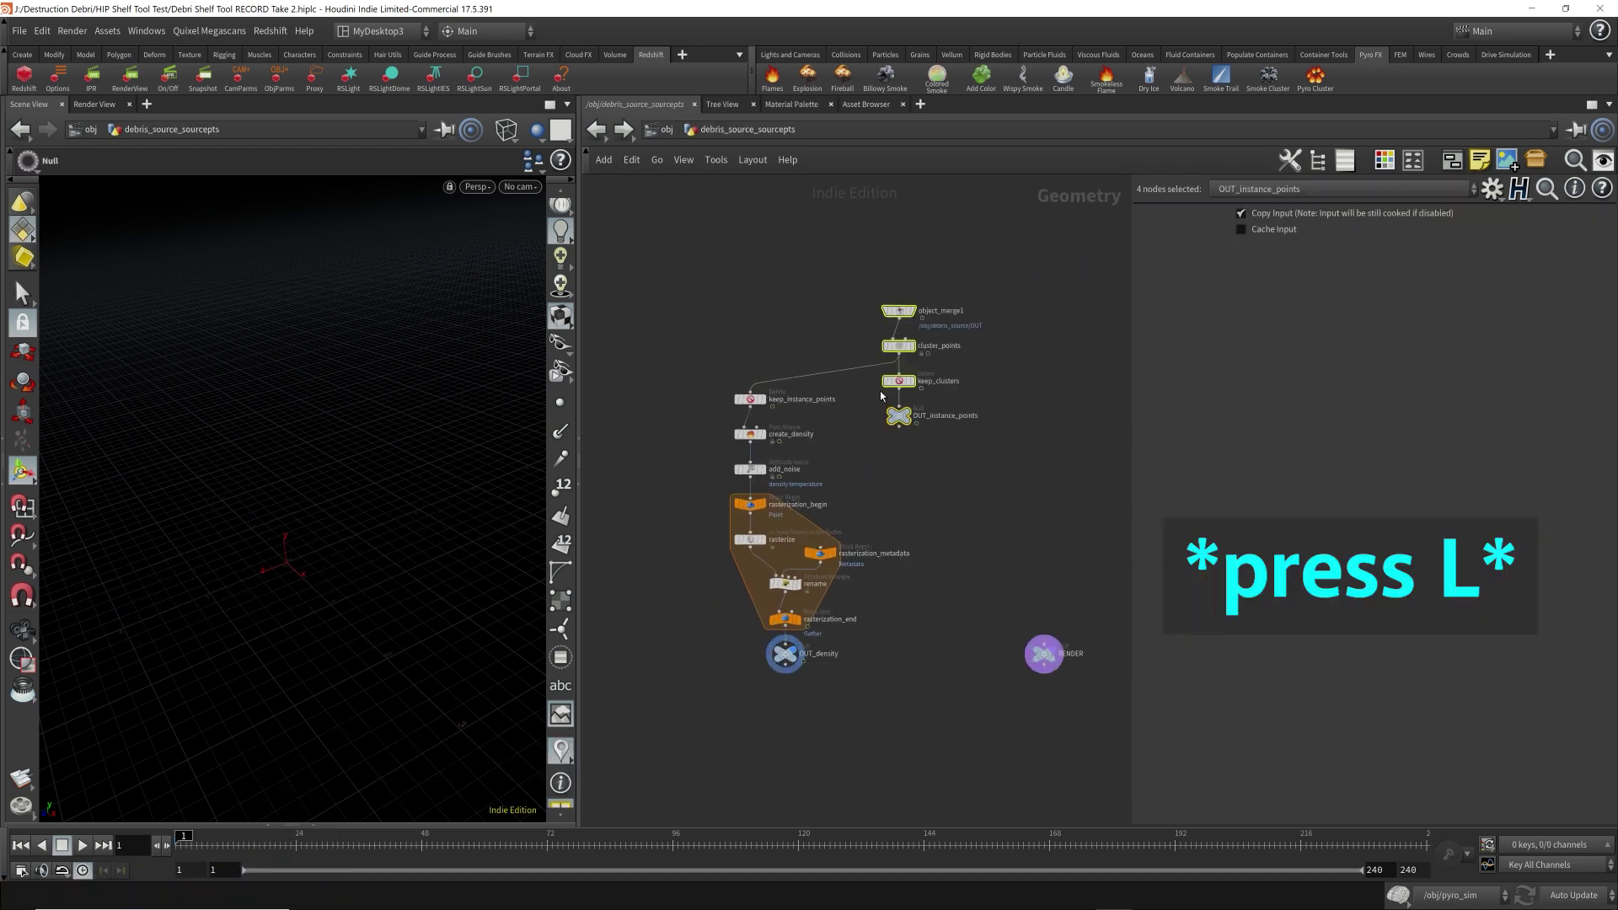
click(746, 331)
key(l)
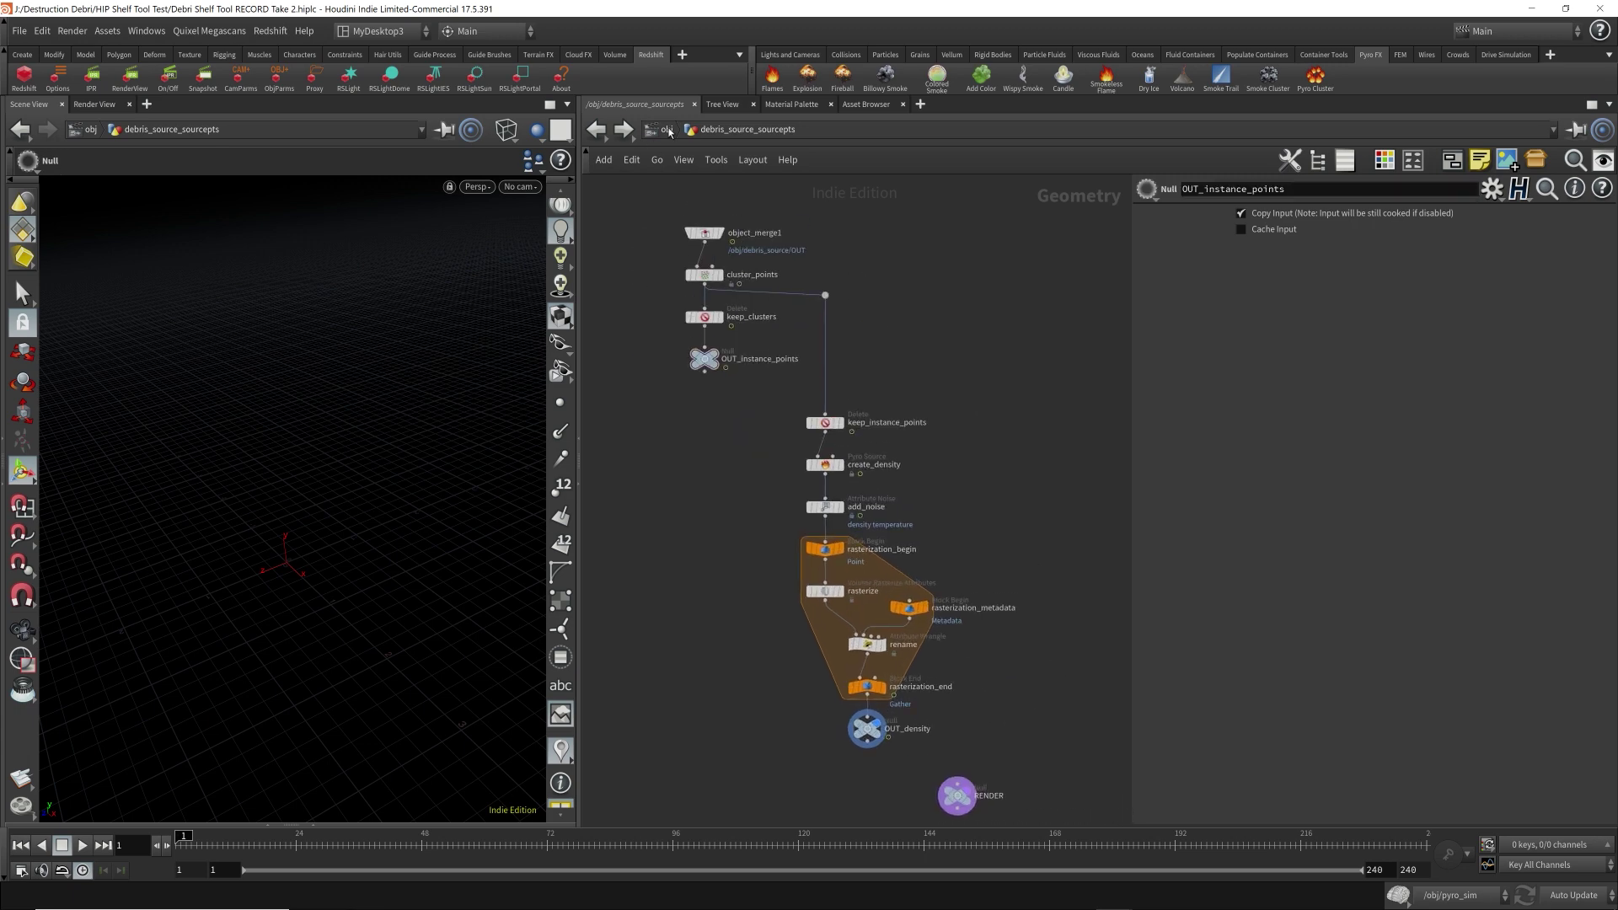
click(666, 129)
key(l)
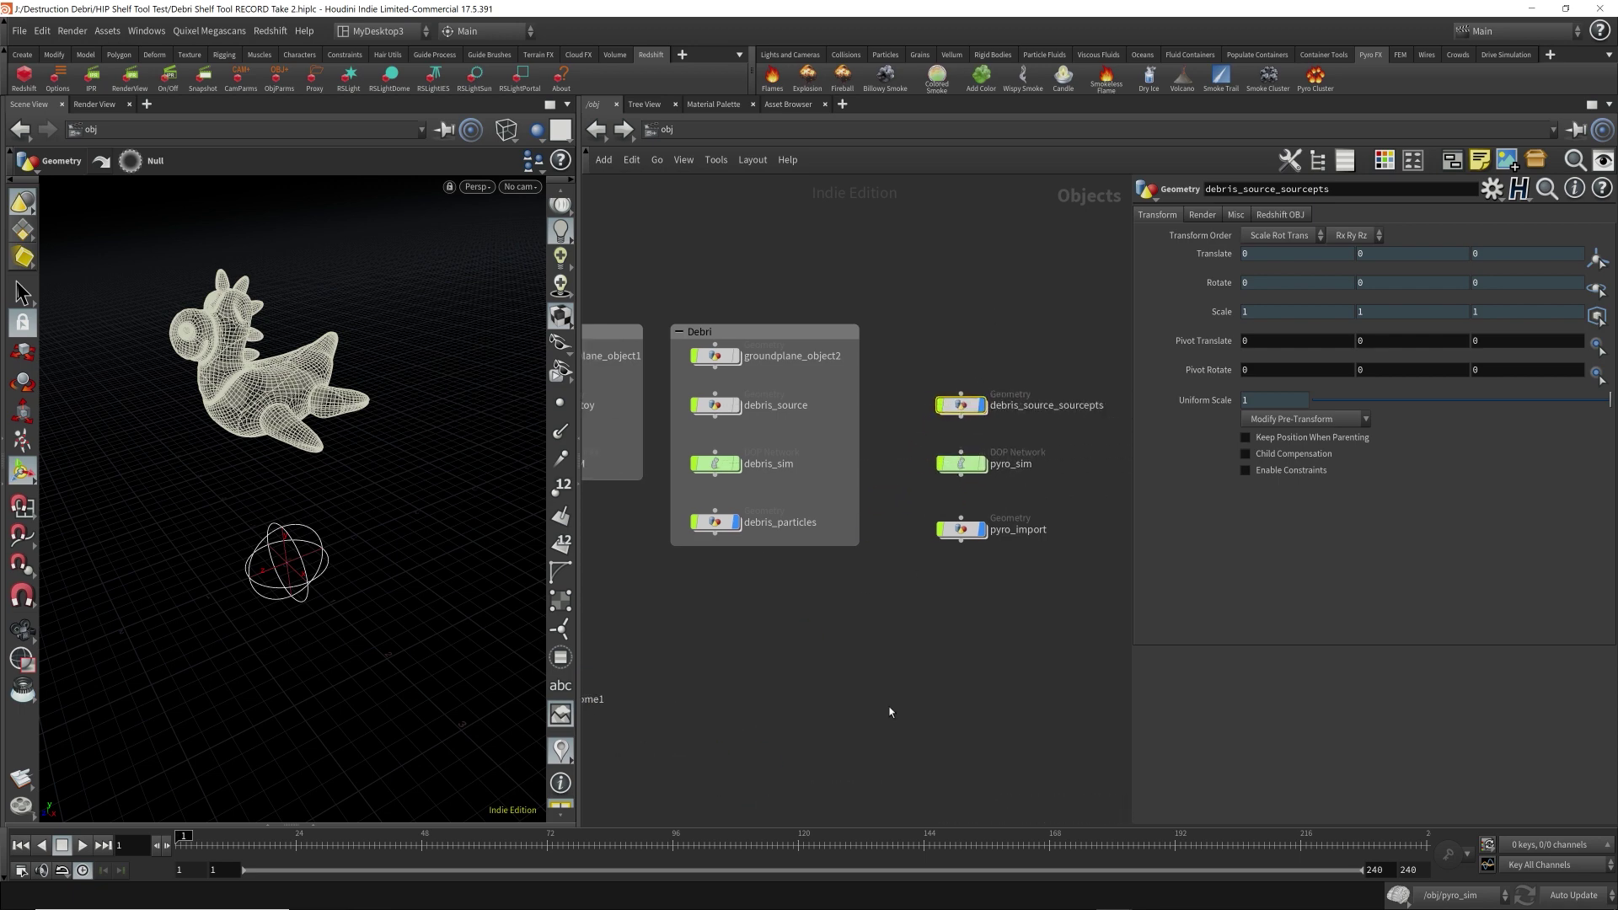
key(w)
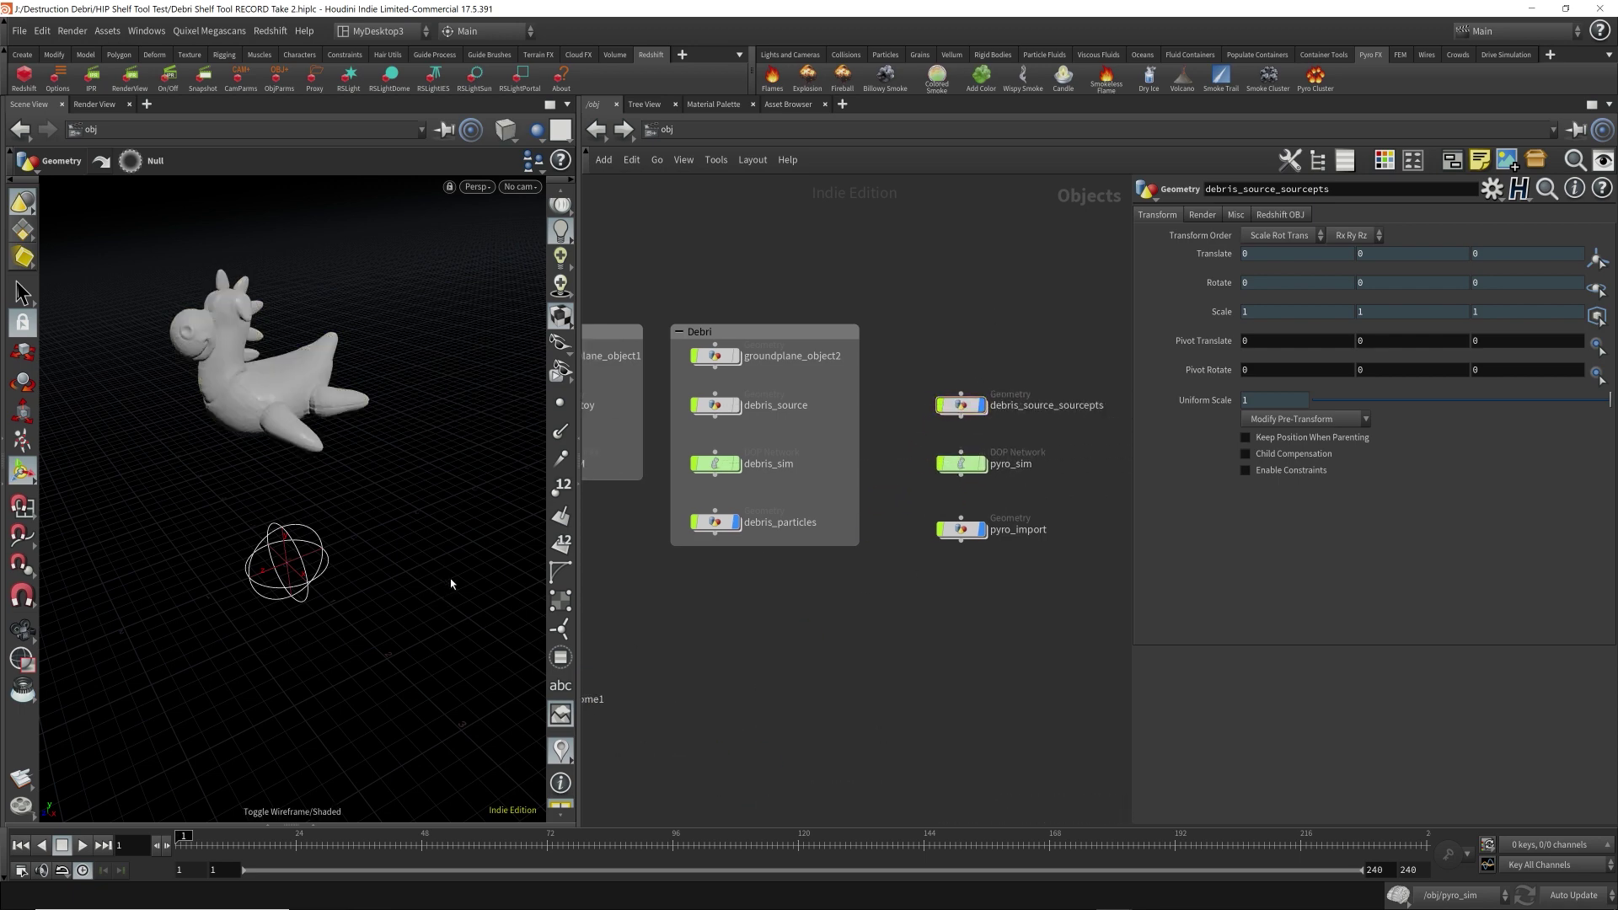
key(Up)
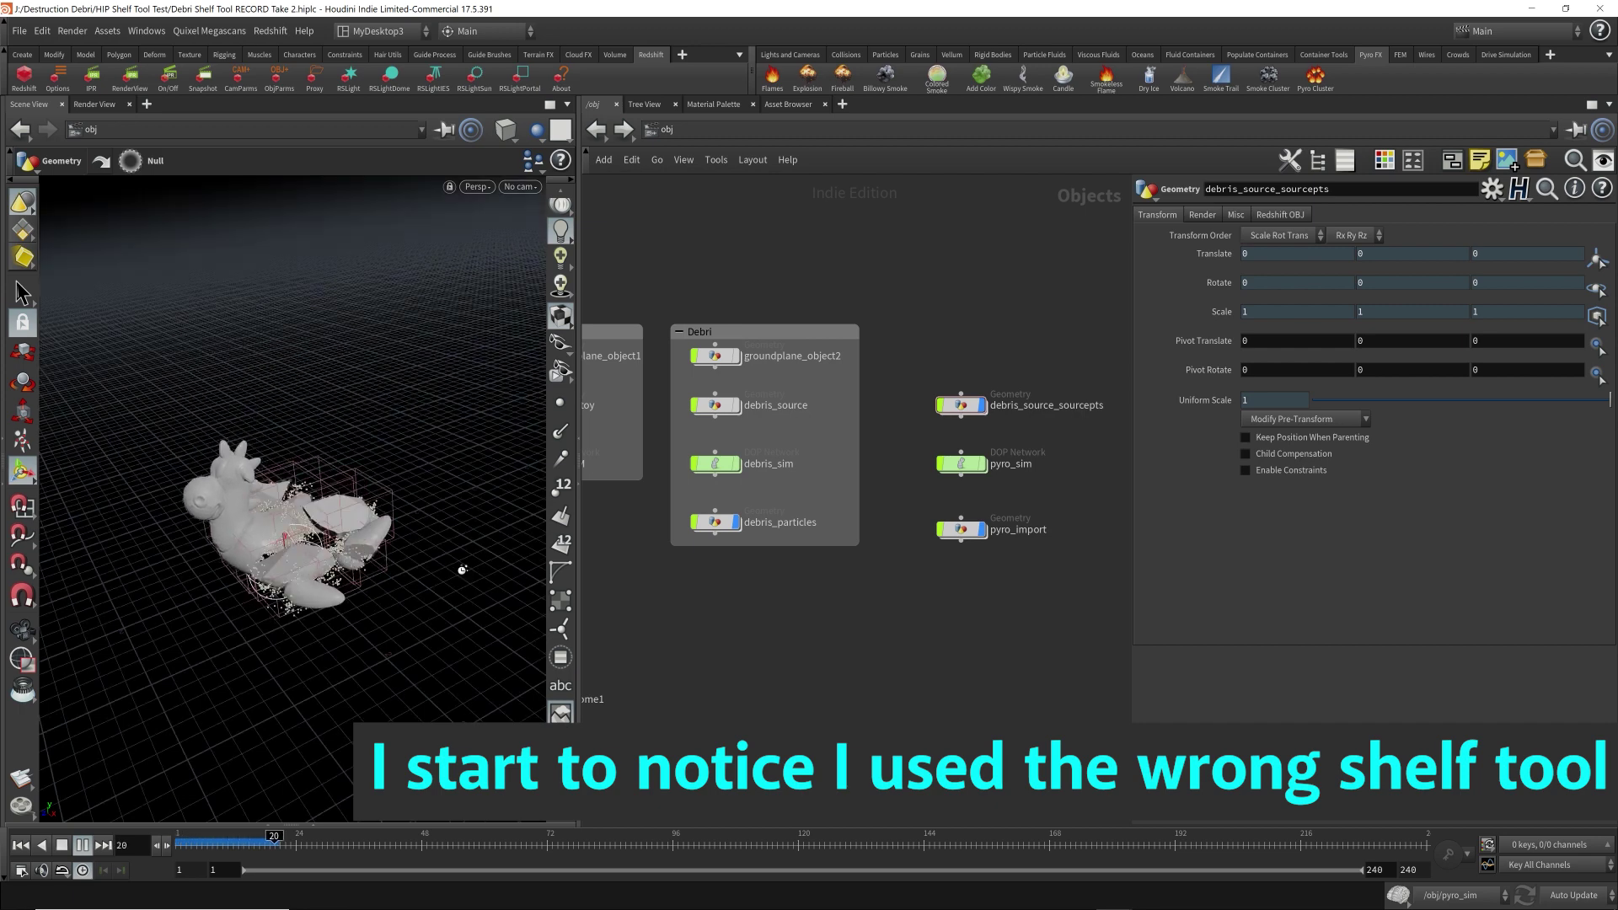
- Inspect pyro_sim and pyro_import, displaying the import_pyrofields output, then return to /obj
double_click(965, 465)
click(147, 103)
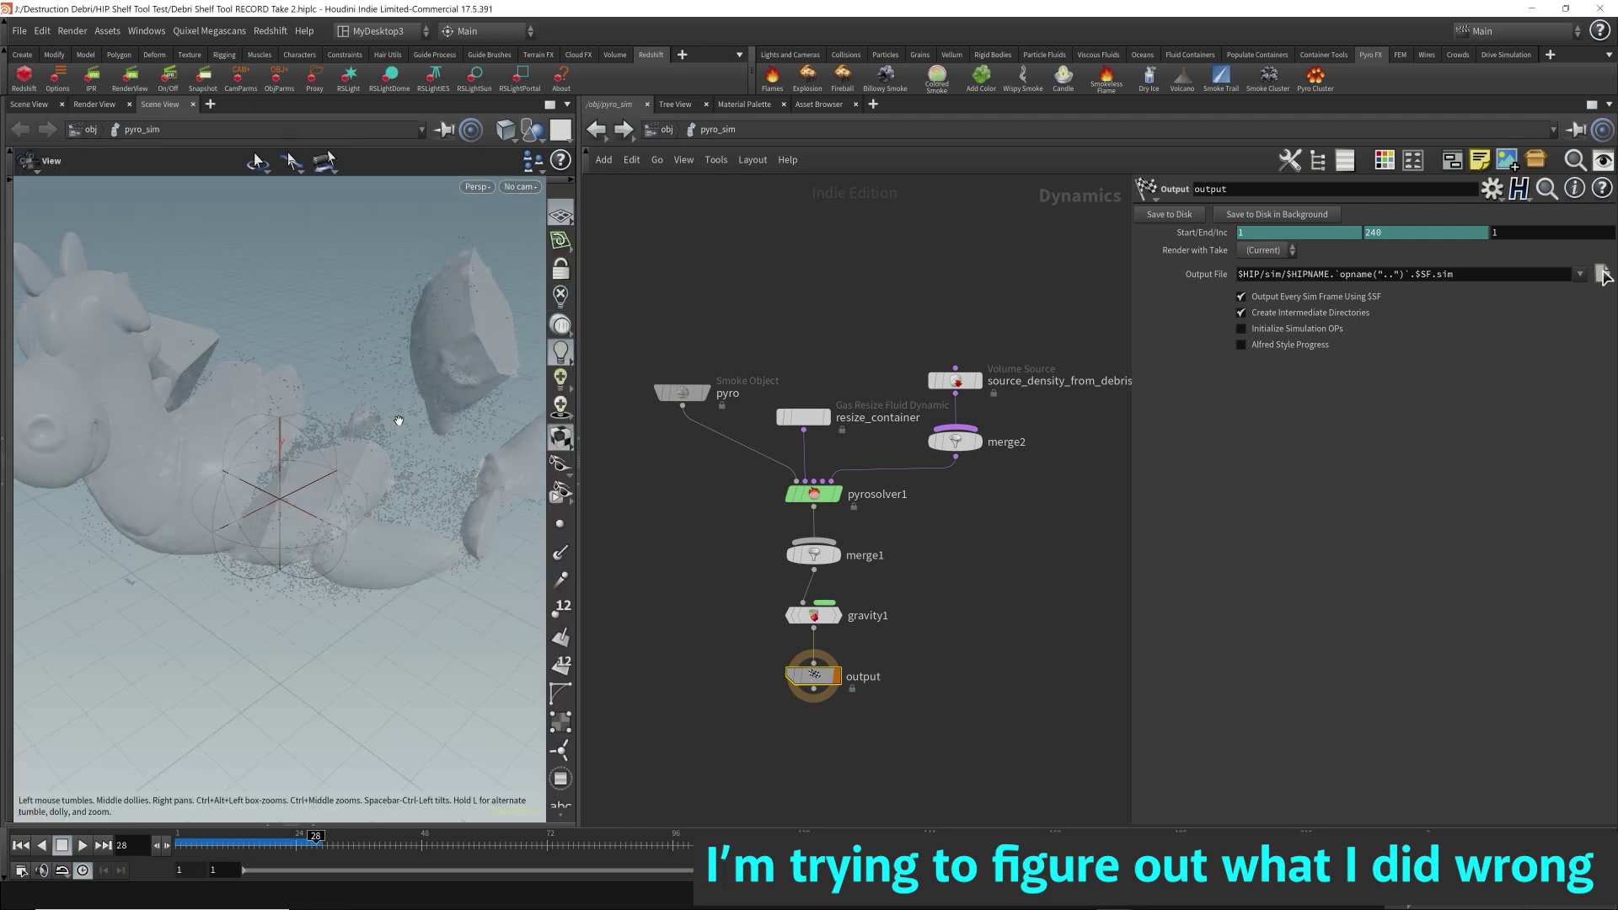
key(f)
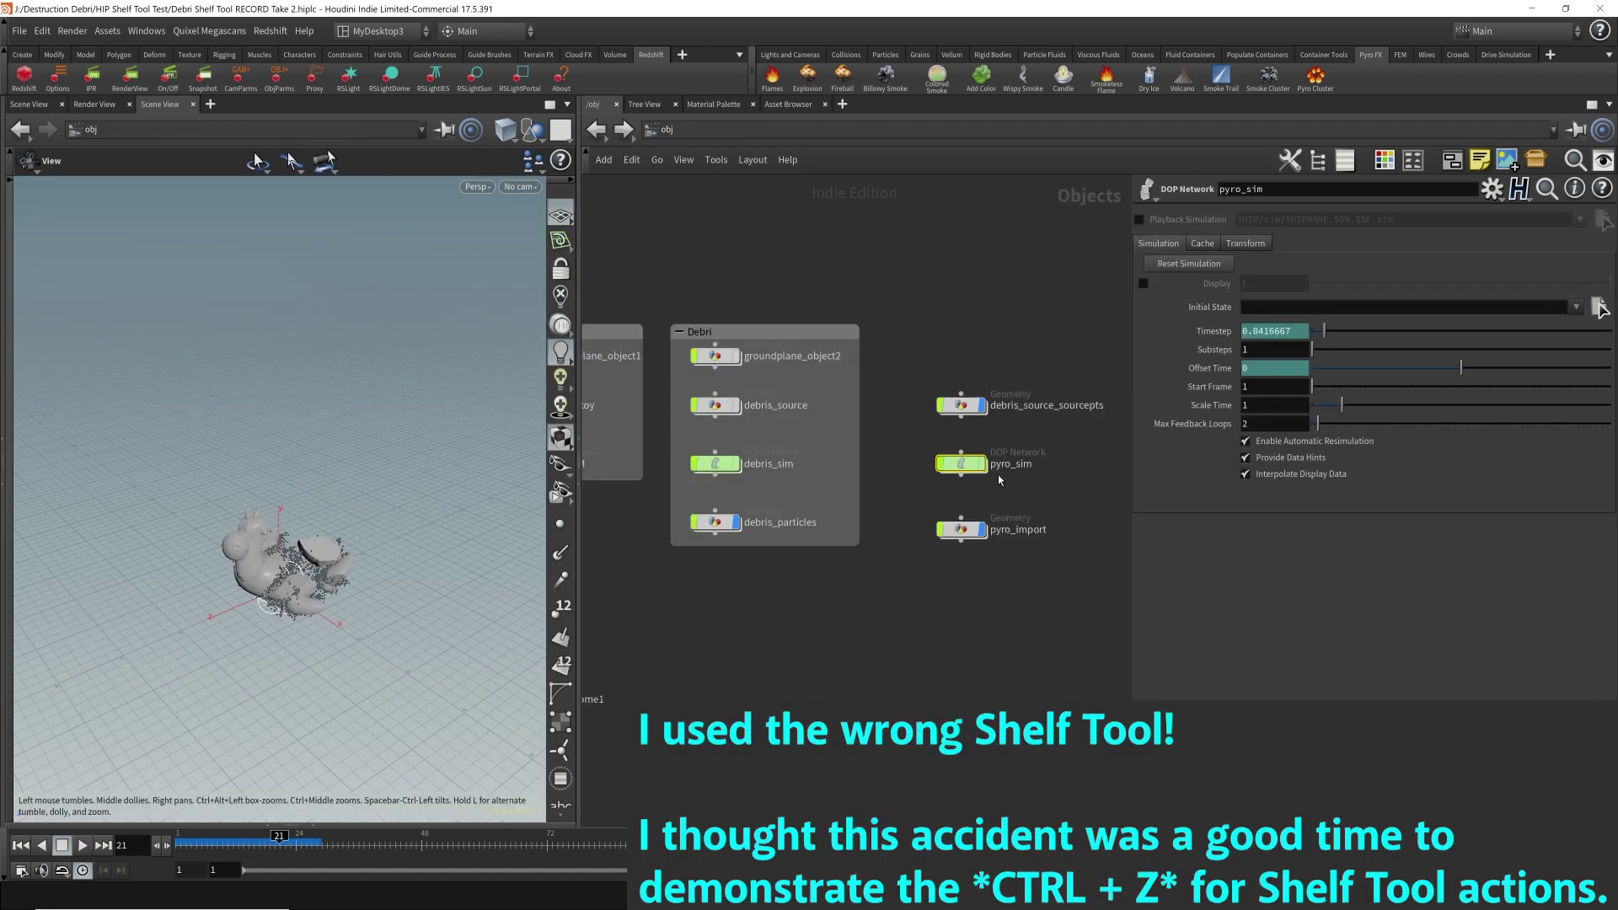
double_click(961, 530)
click(702, 455)
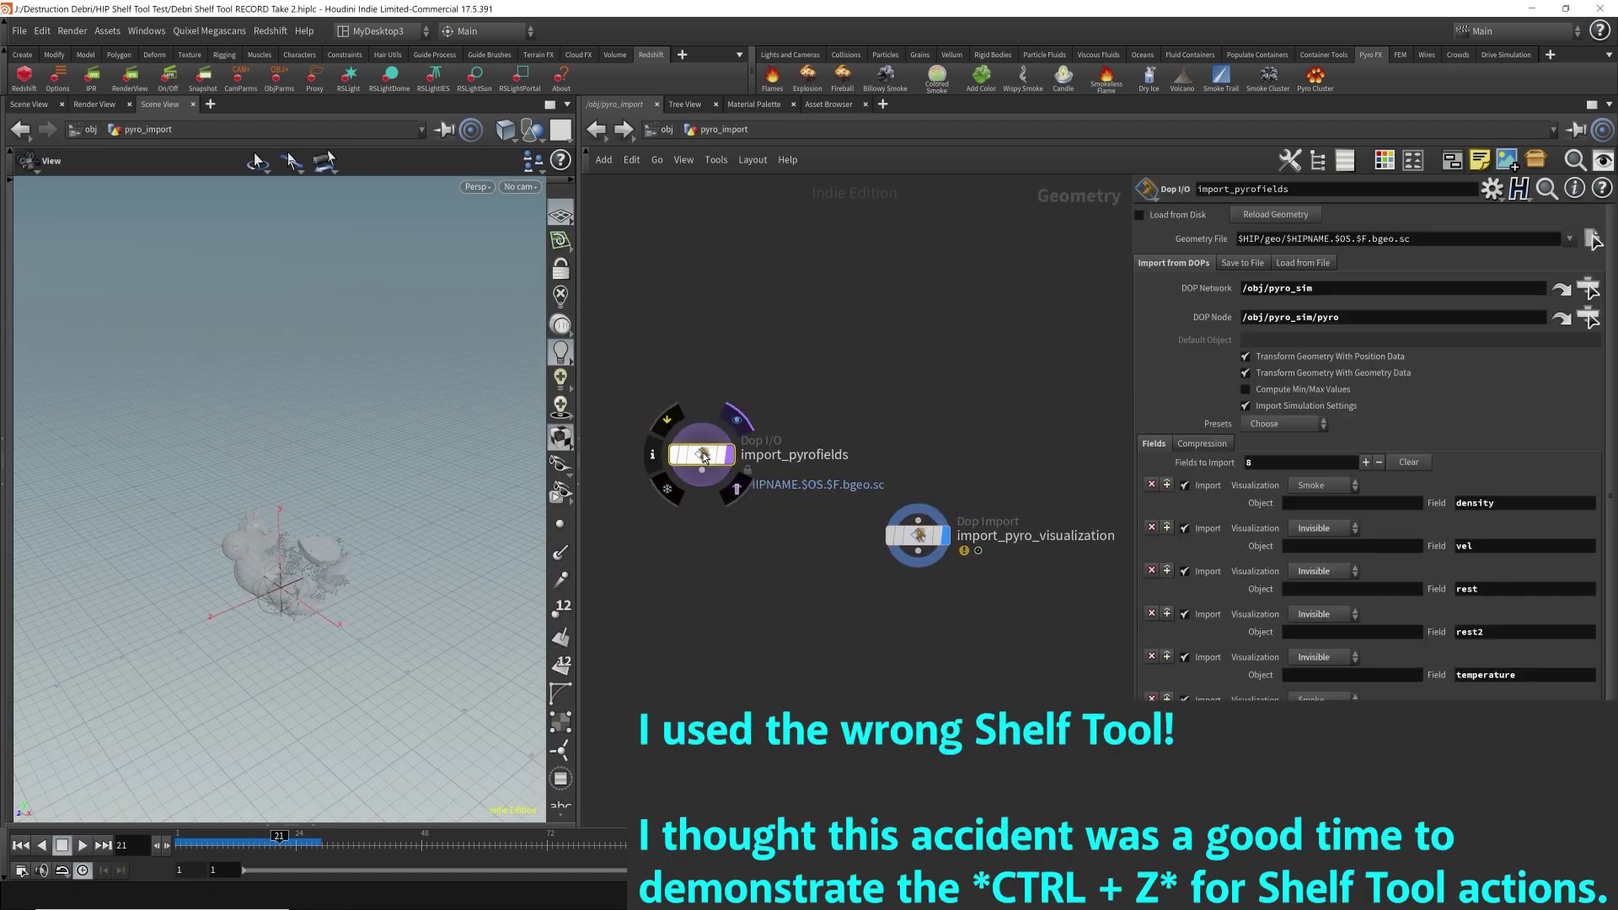
click(732, 461)
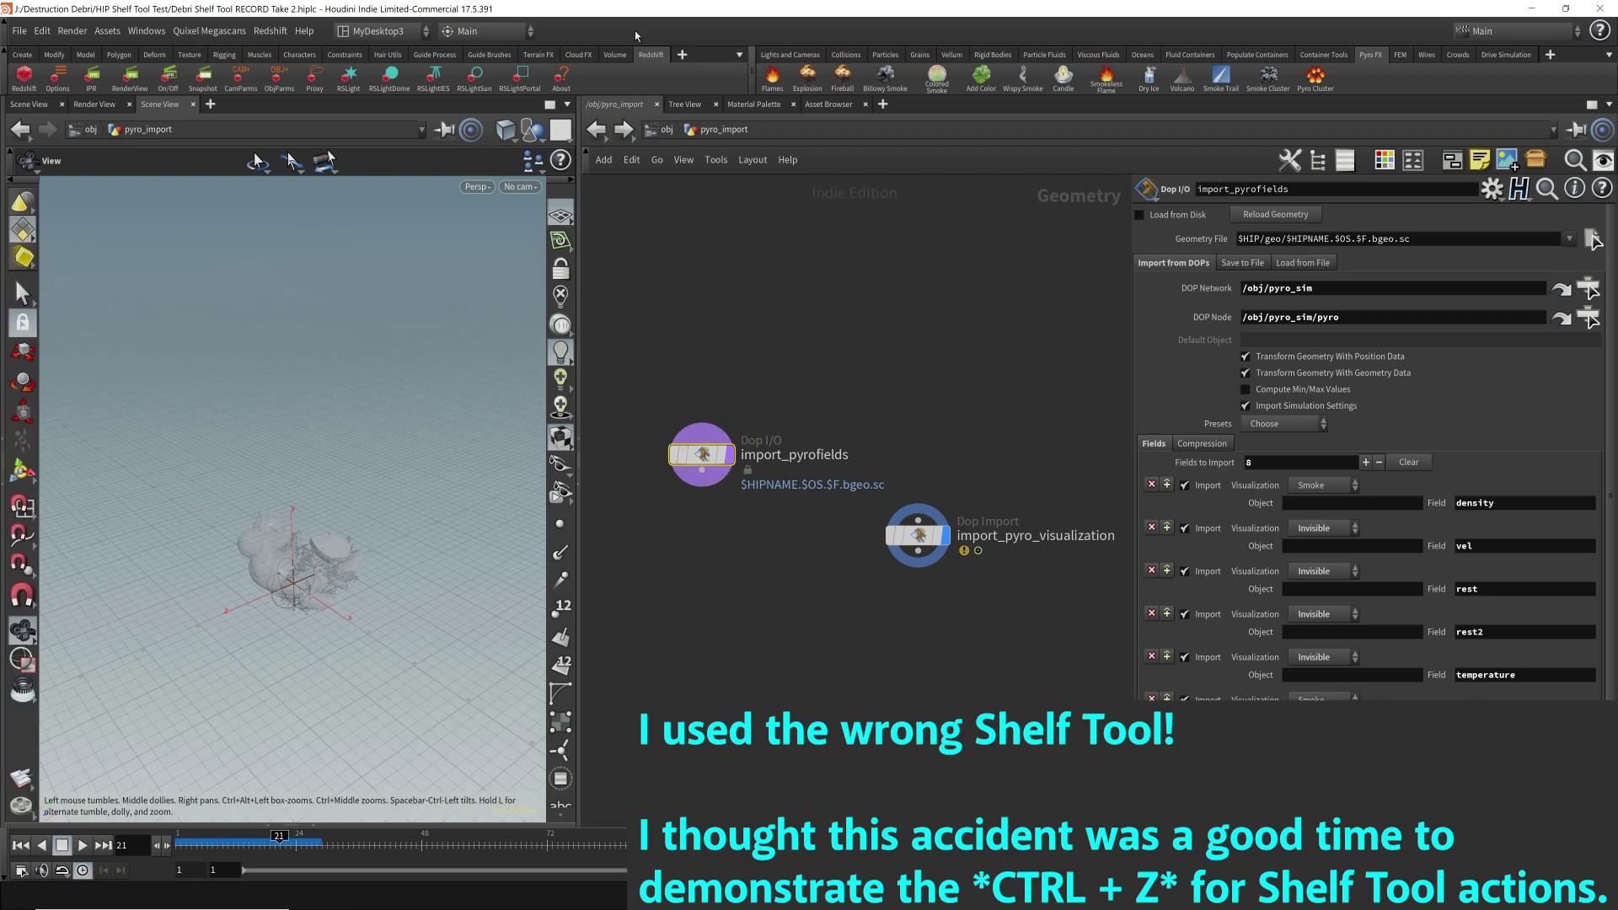
click(668, 129)
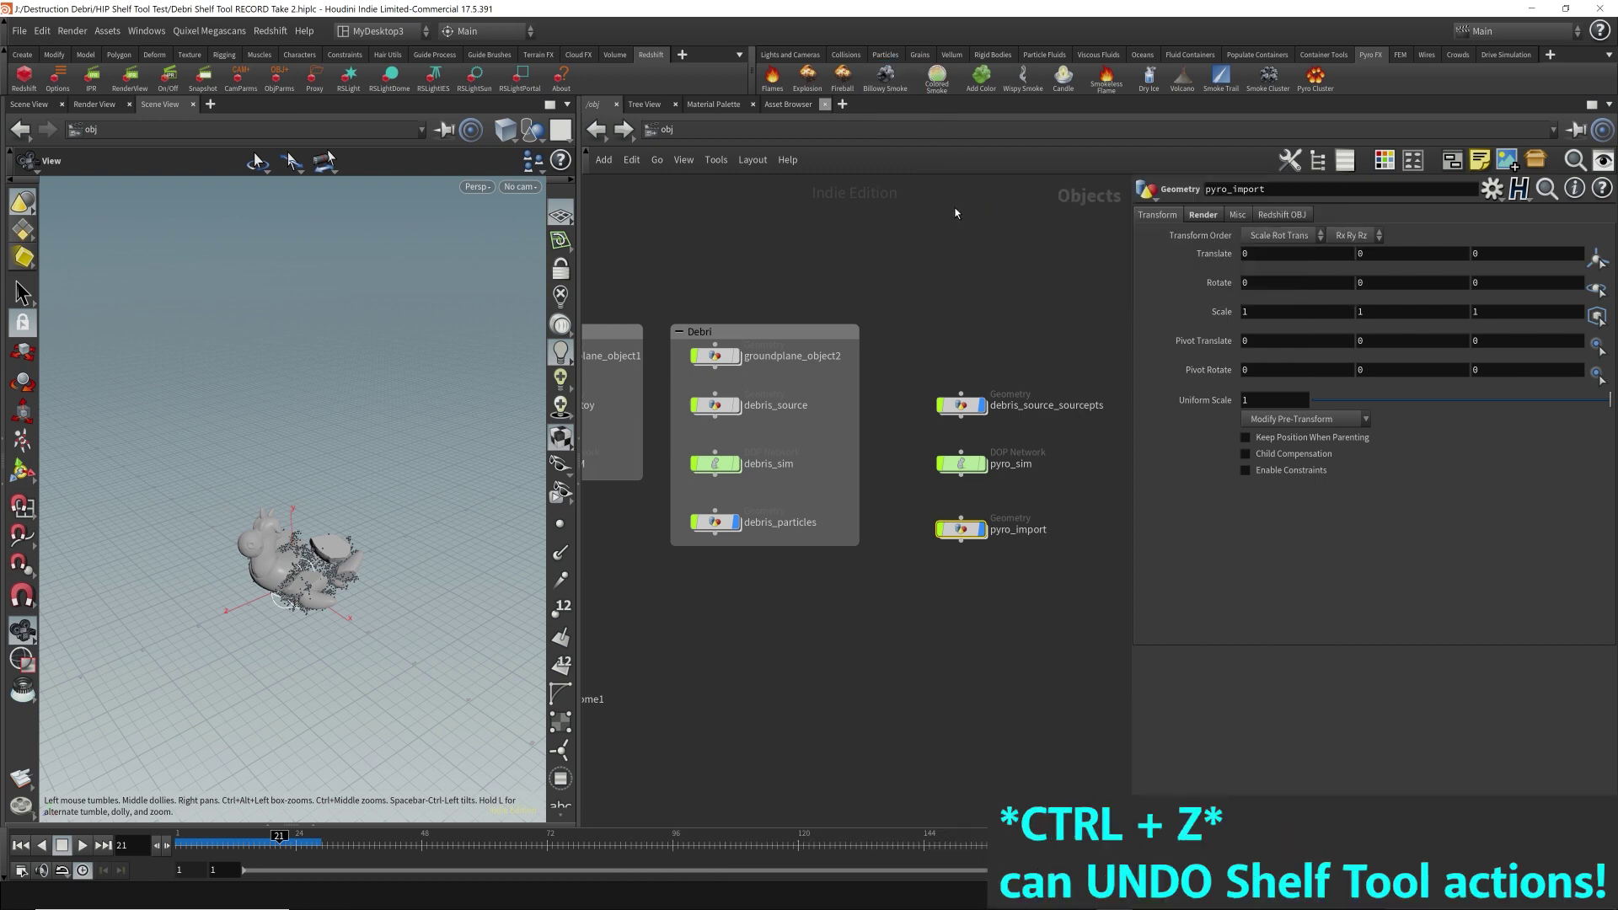
- Undo back through the Smoke Cluster setup, removing pyro_sim, pyro_import and debris_source_sourcepts
key(ctrl+z)
key(ctrl+z)
key(ctrl+z)
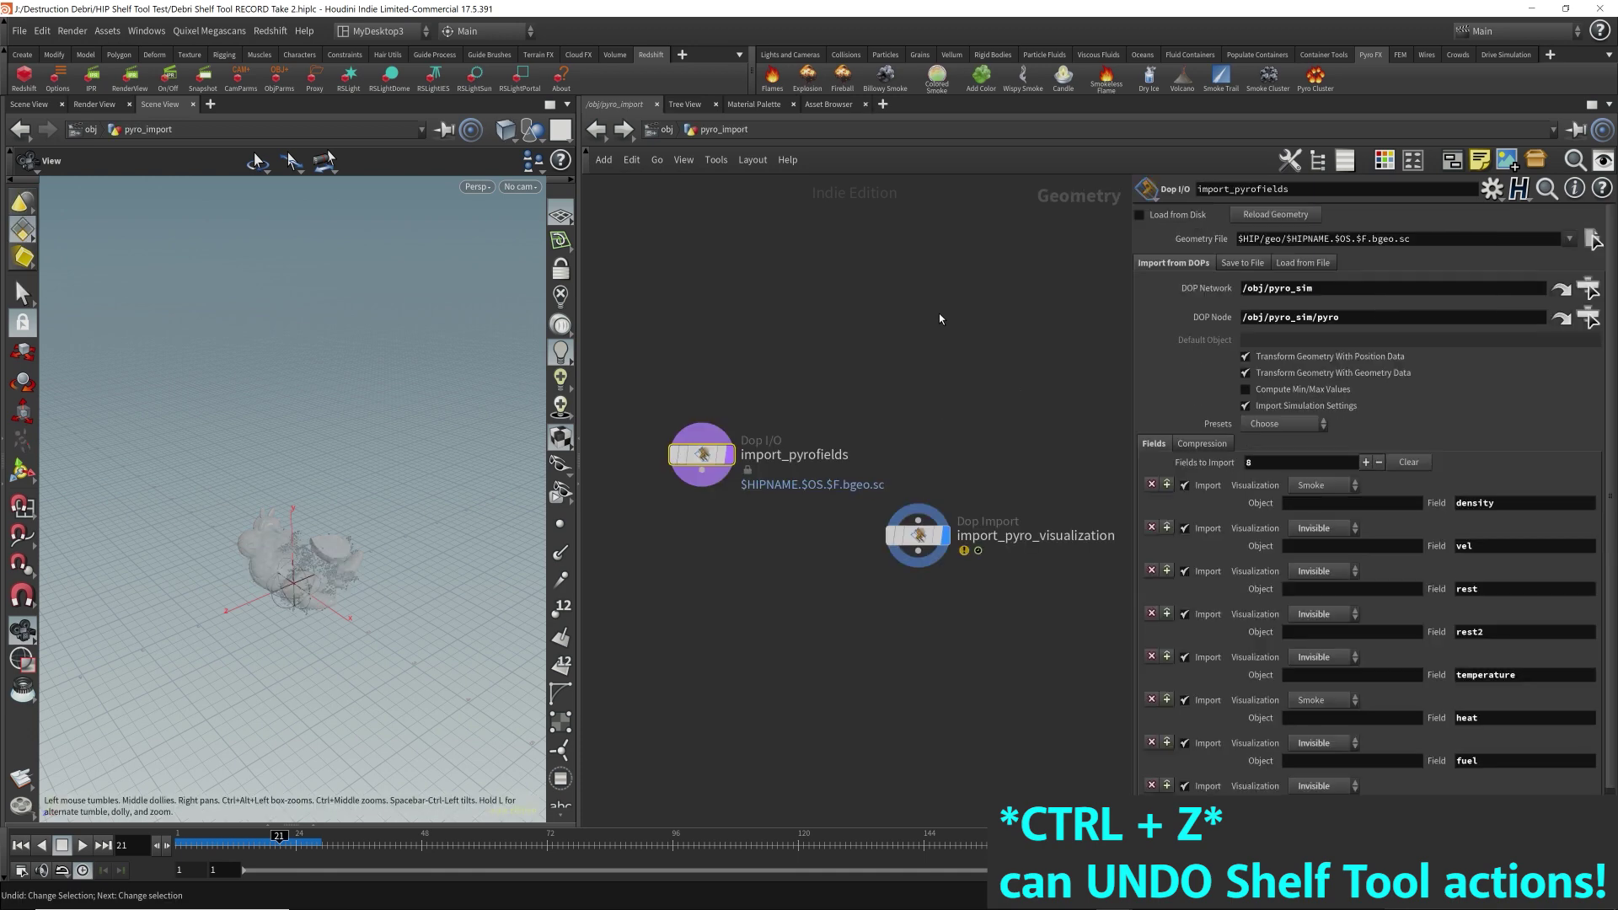
key(ctrl+z)
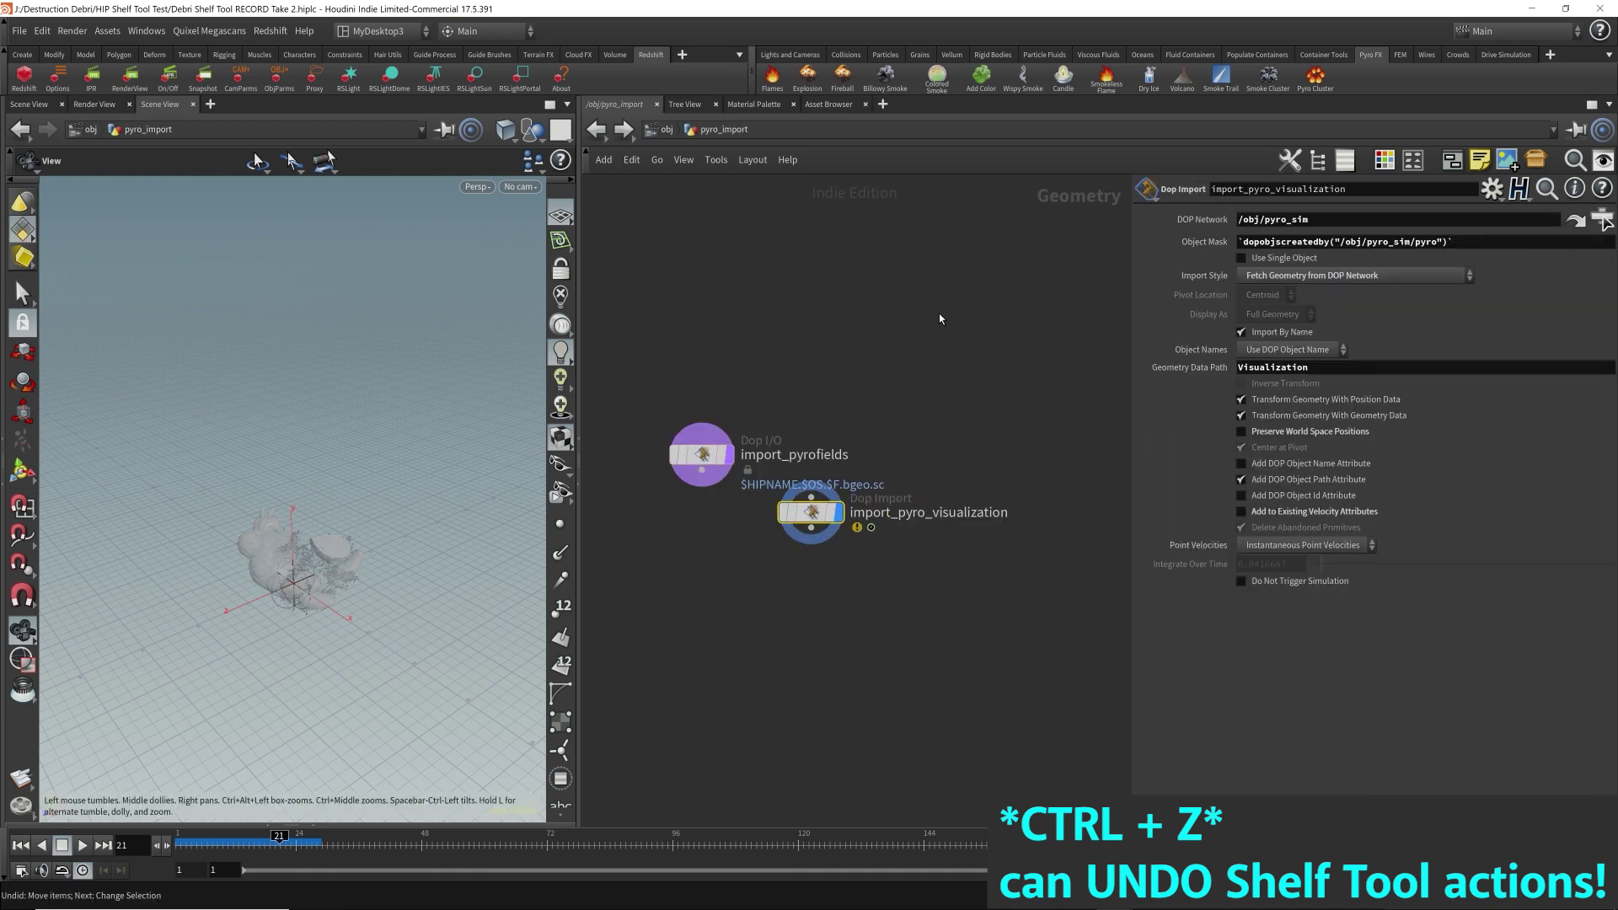
key(ctrl+z)
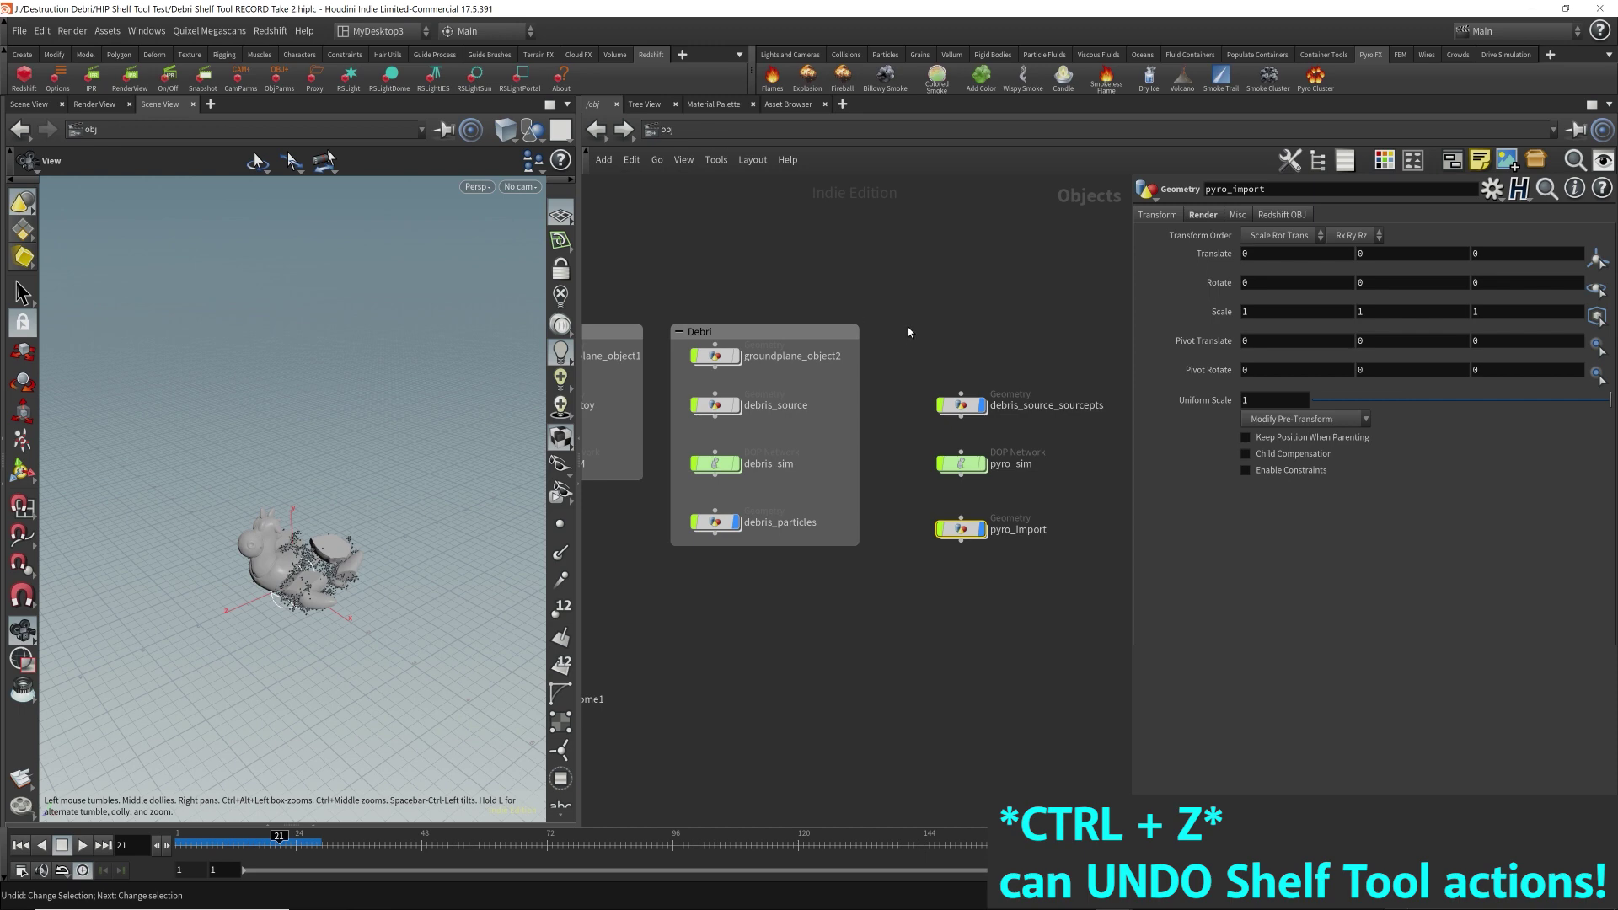
key(ctrl+z)
key(ctrl+z)
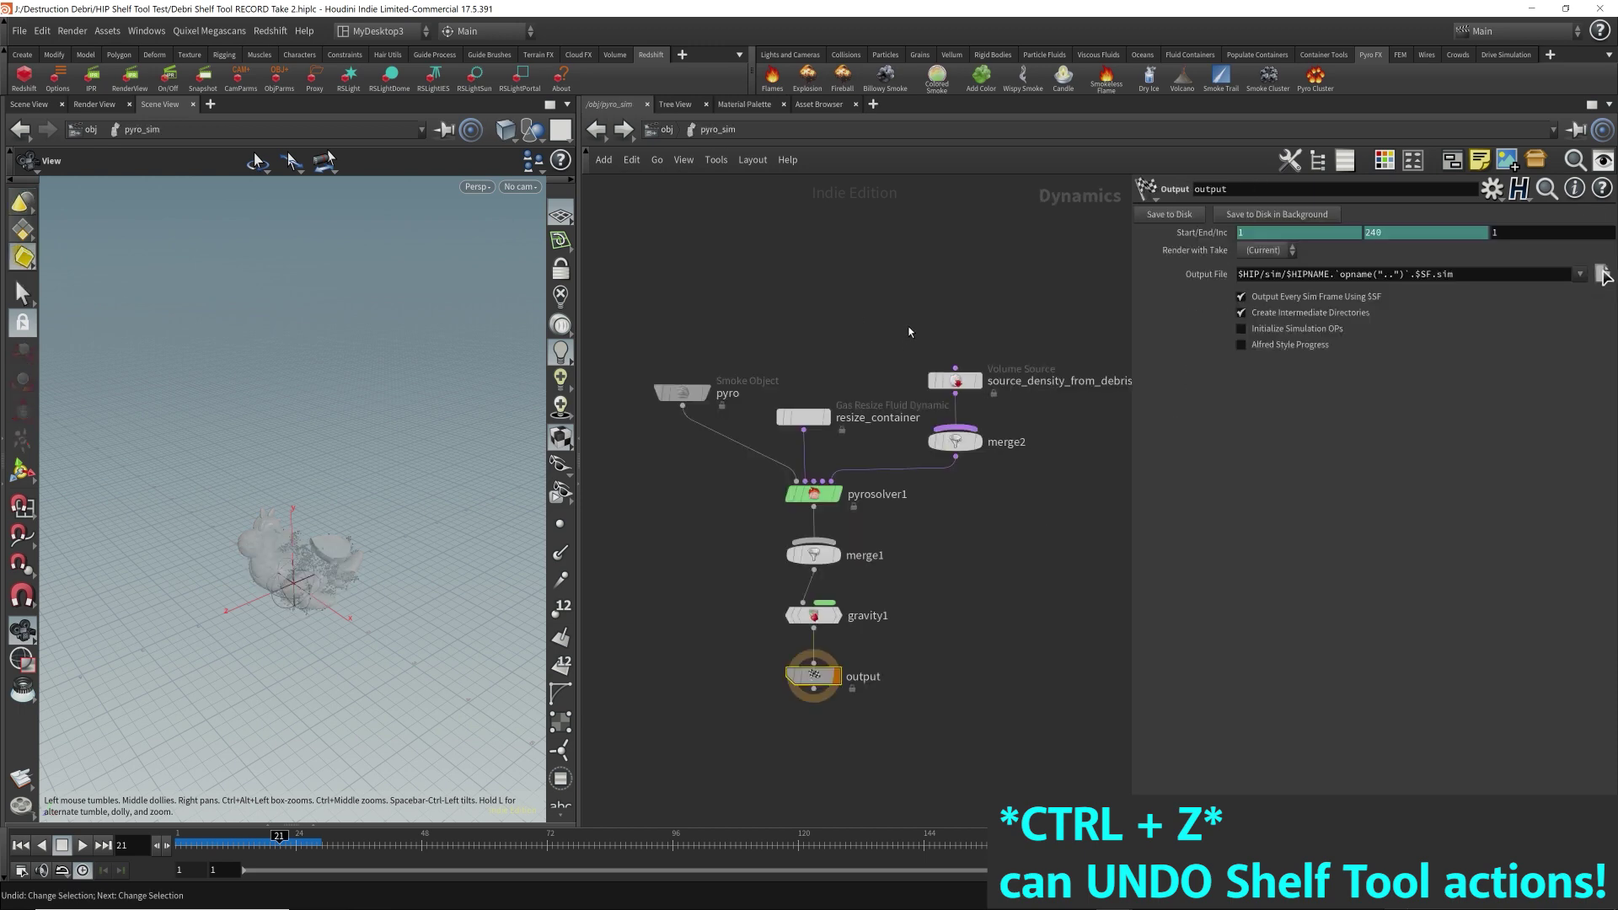
key(ctrl+z)
key(ctrl+z)
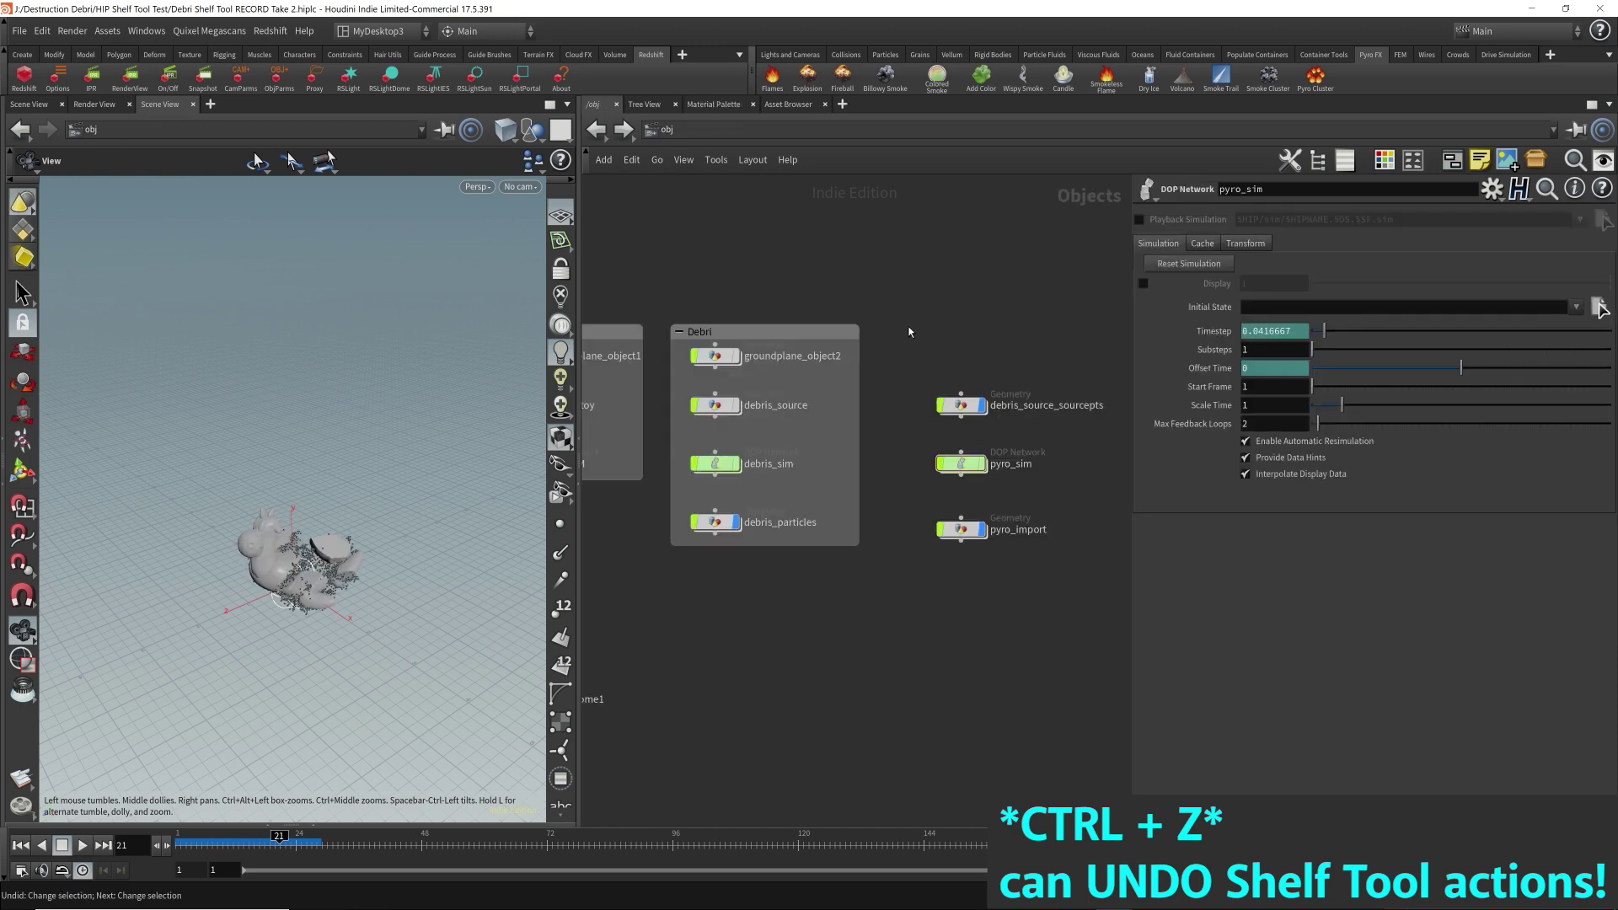
key(ctrl+z)
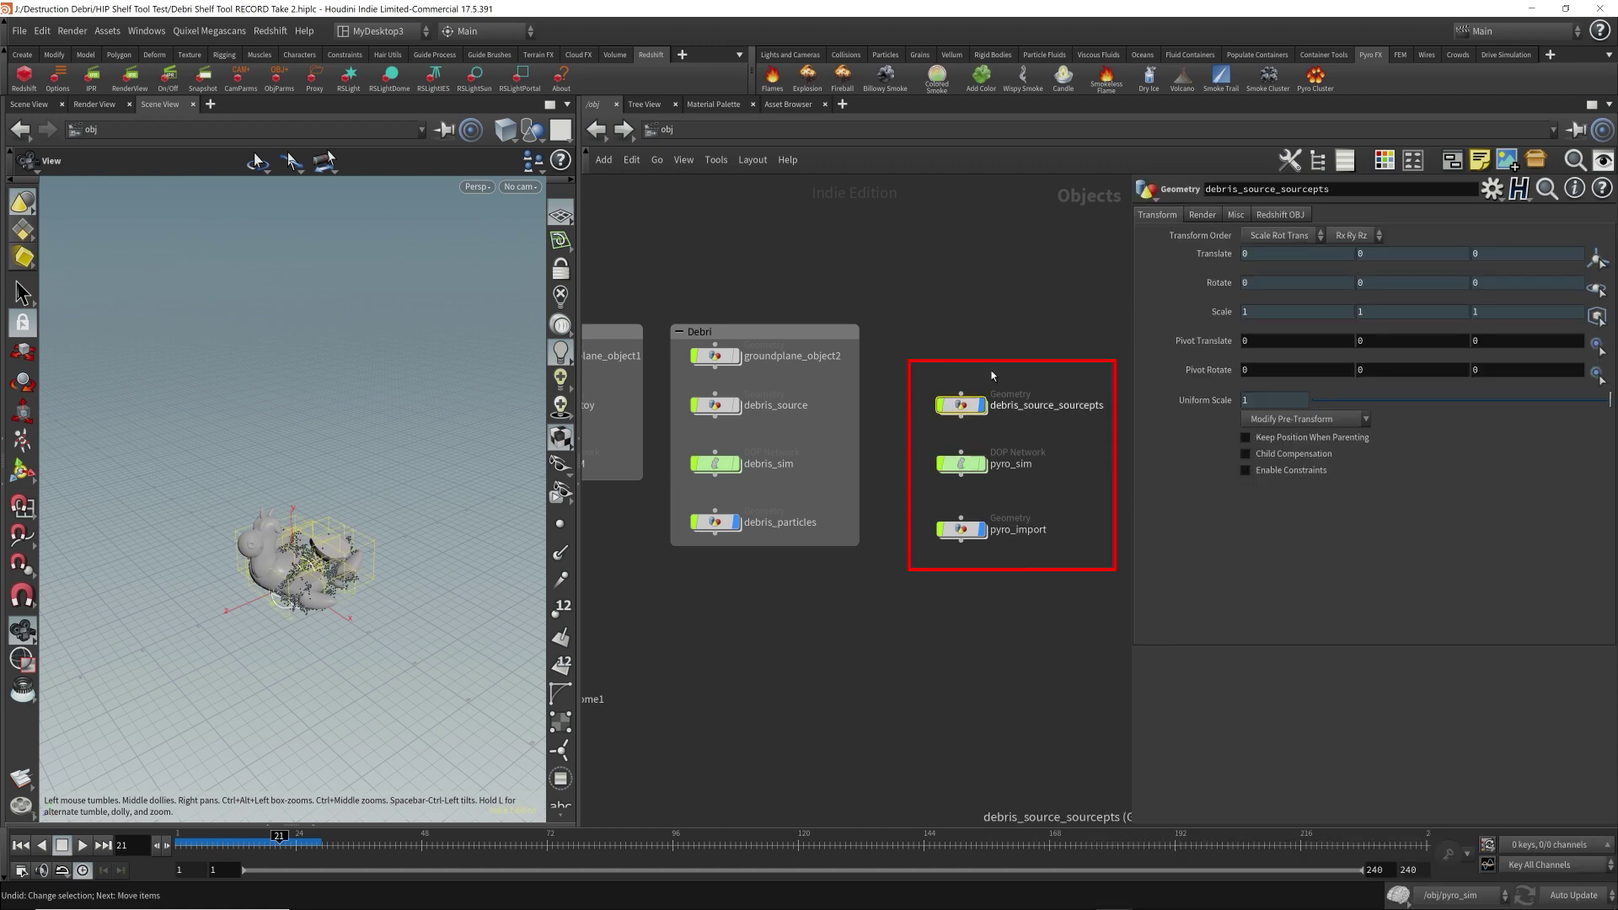
key(ctrl+z)
key(ctrl+z)
key(ctrl+z)
key(ctrl+z)
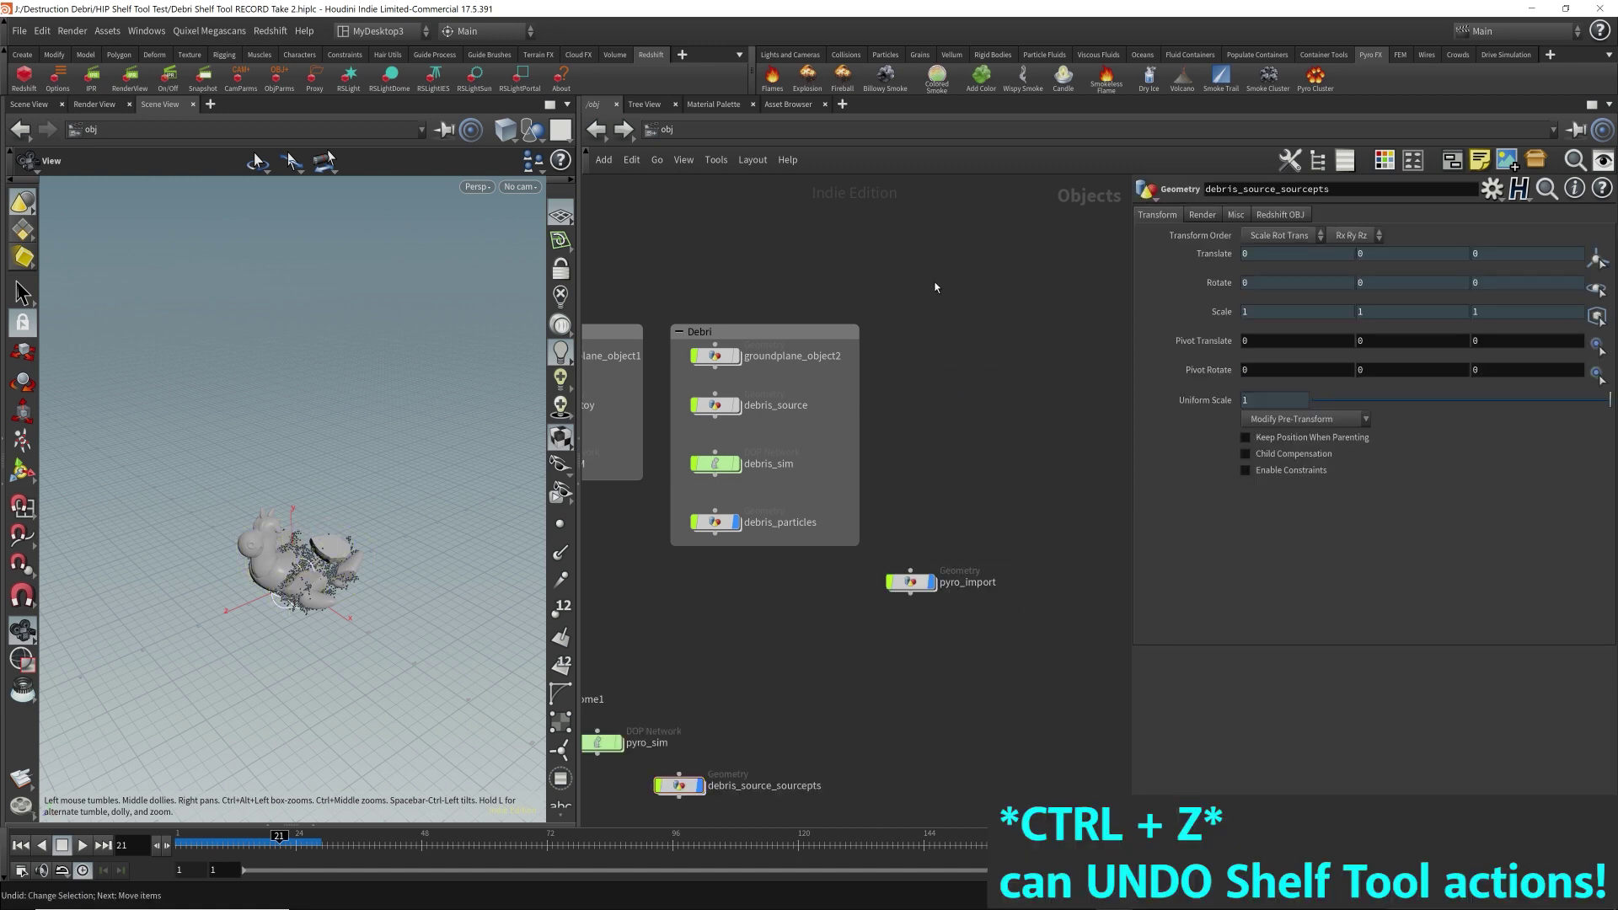
key(ctrl+z)
key(ctrl+z)
key(ctrl+z)
key(ctrl+z)
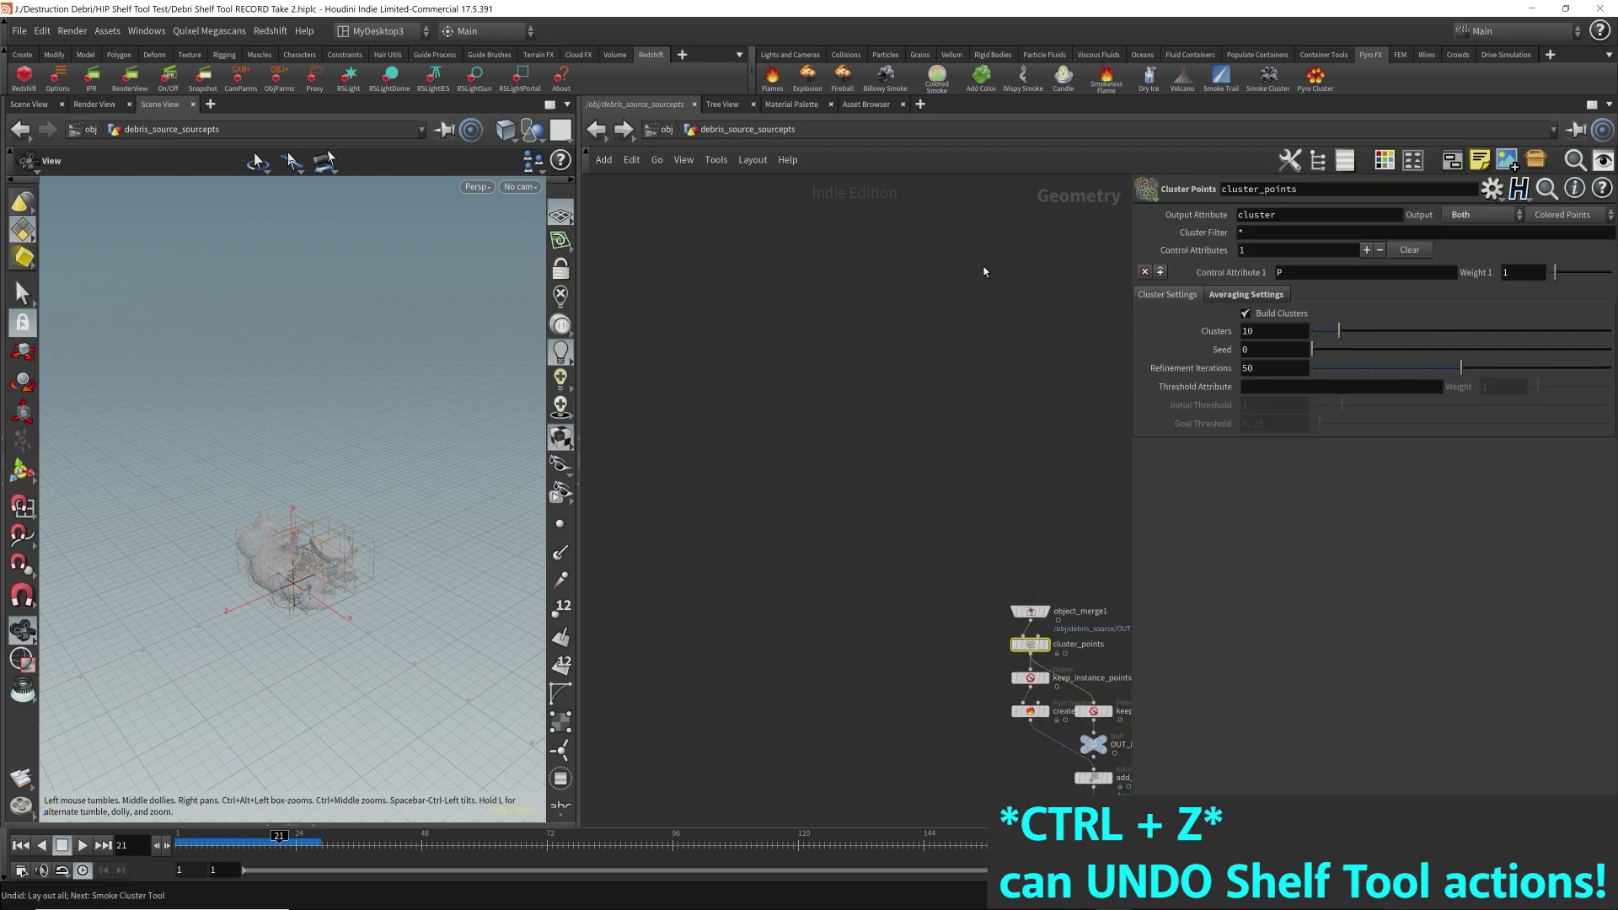
key(h)
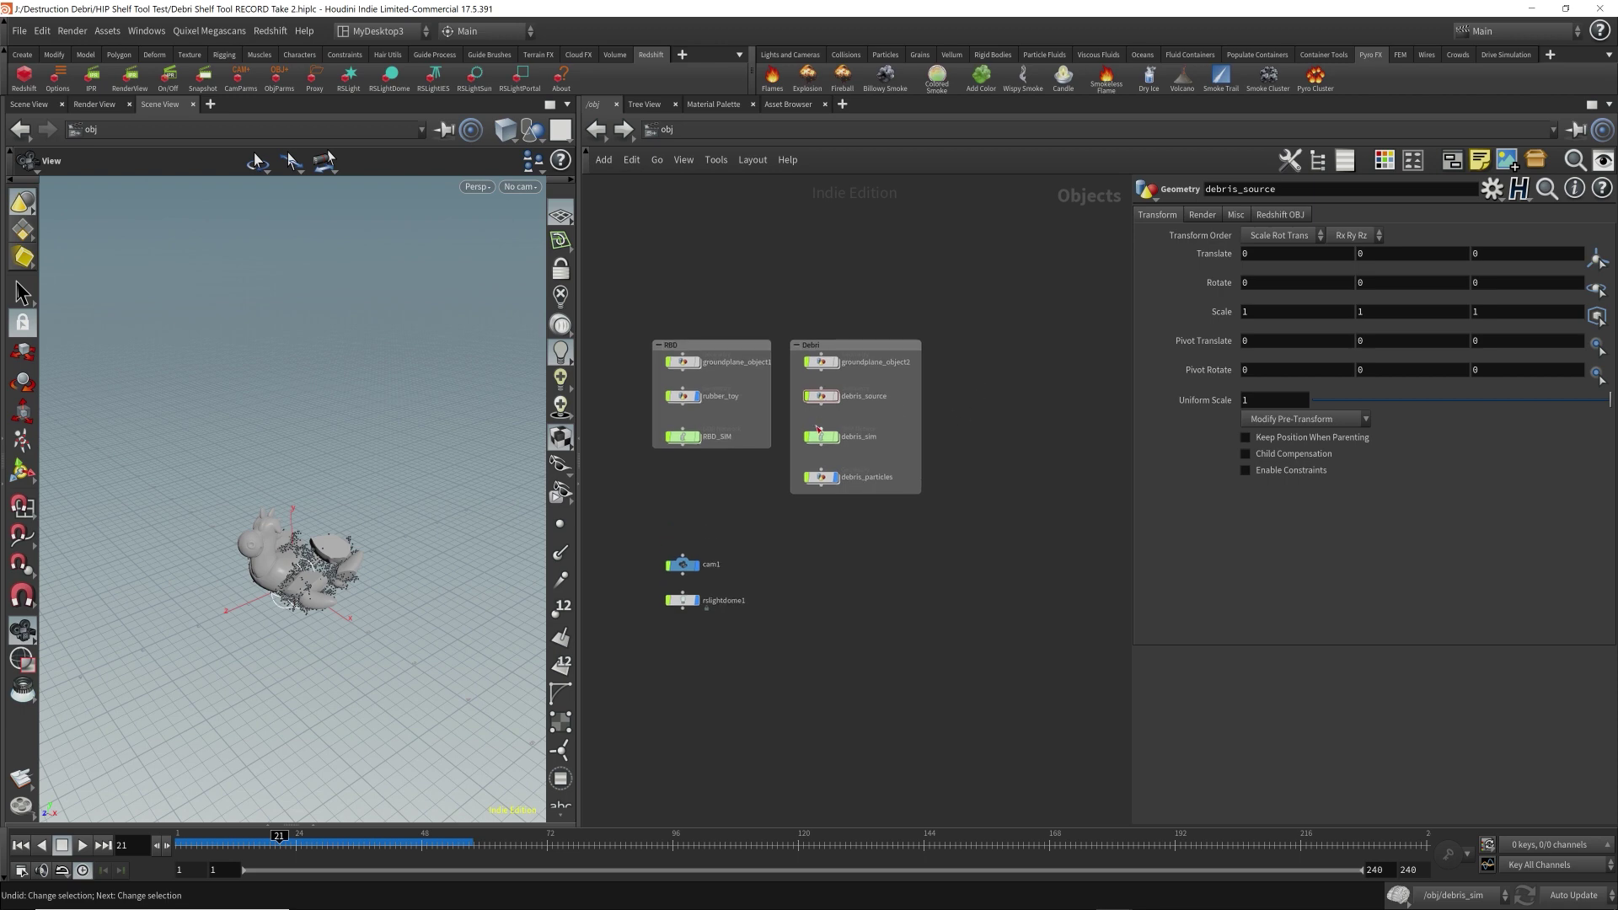
- Replay the debris simulation, then stop and return to frame 1
key(Up)
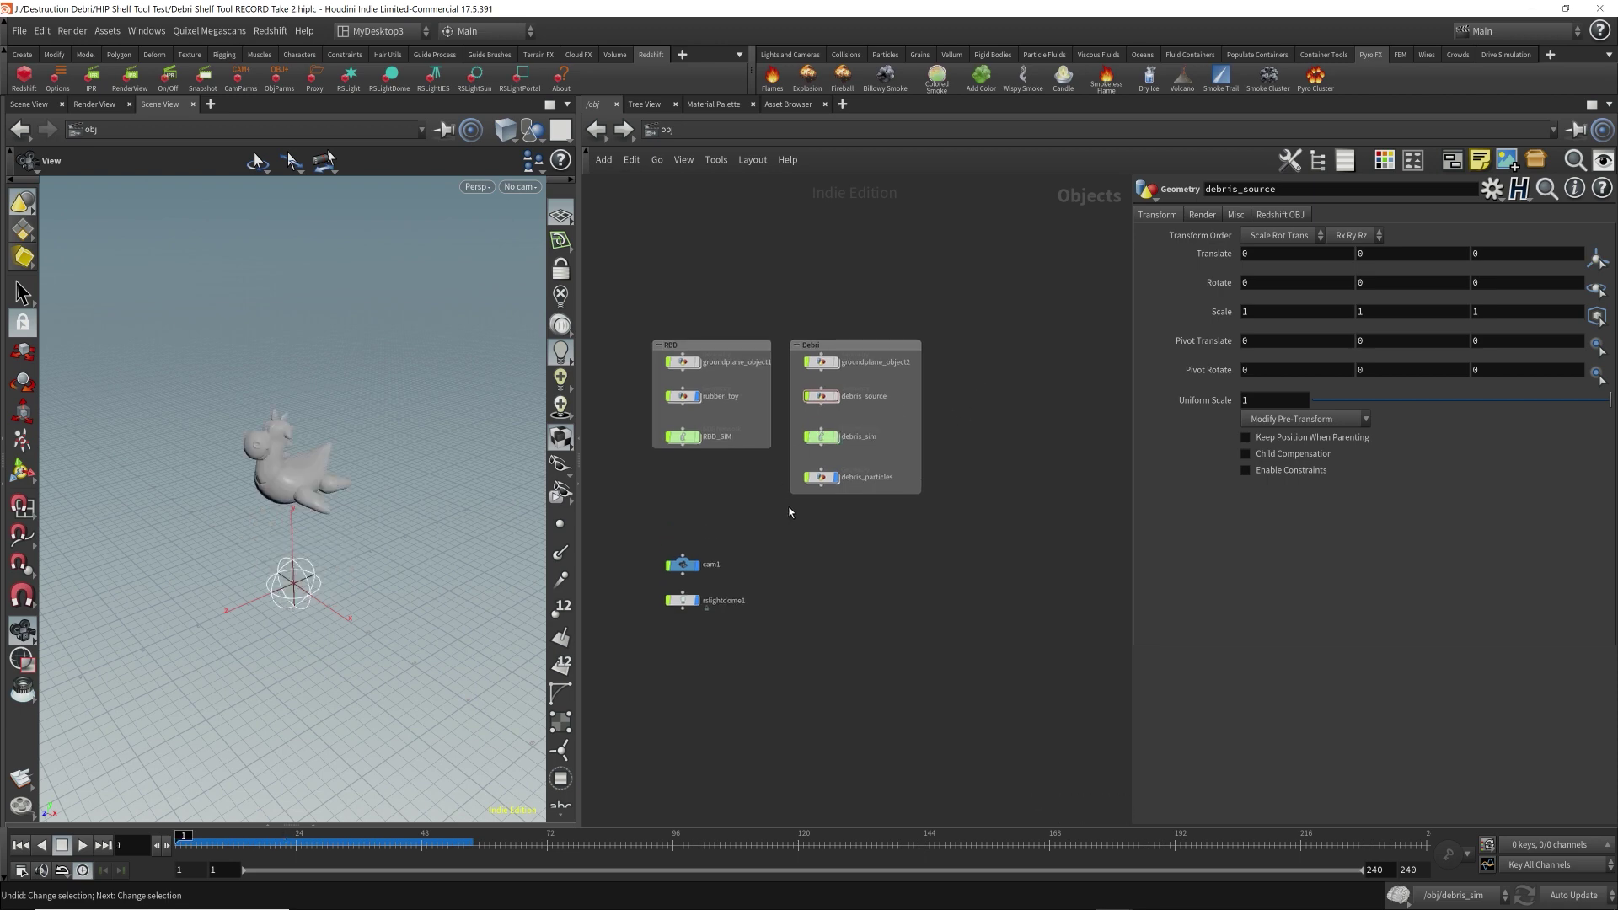
key(Up)
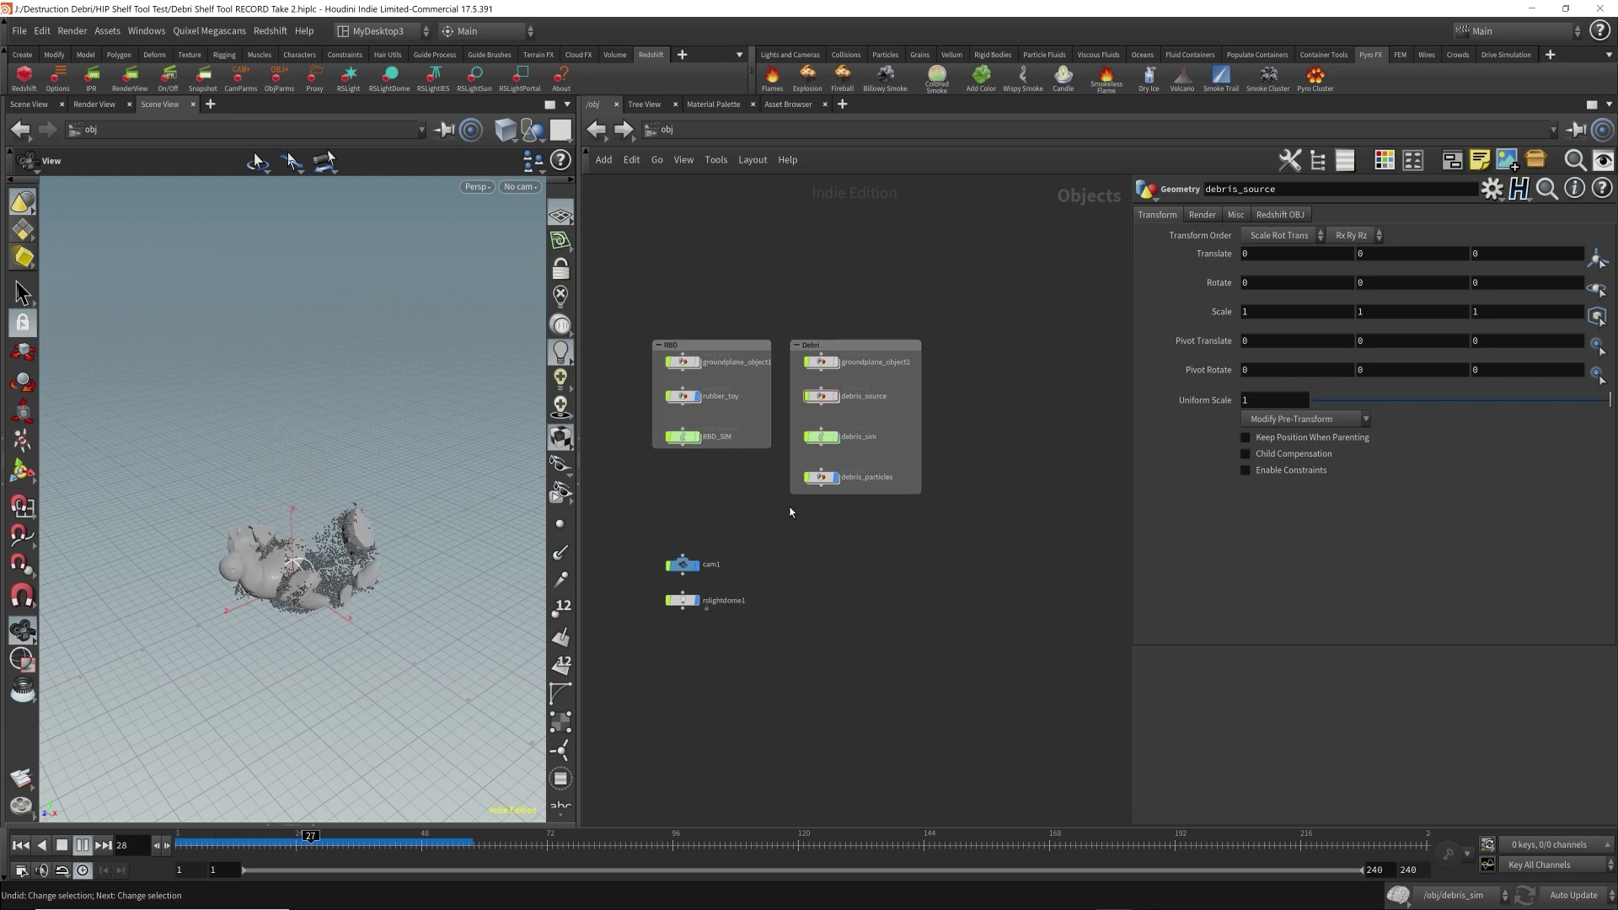
key(ctrl+Up)
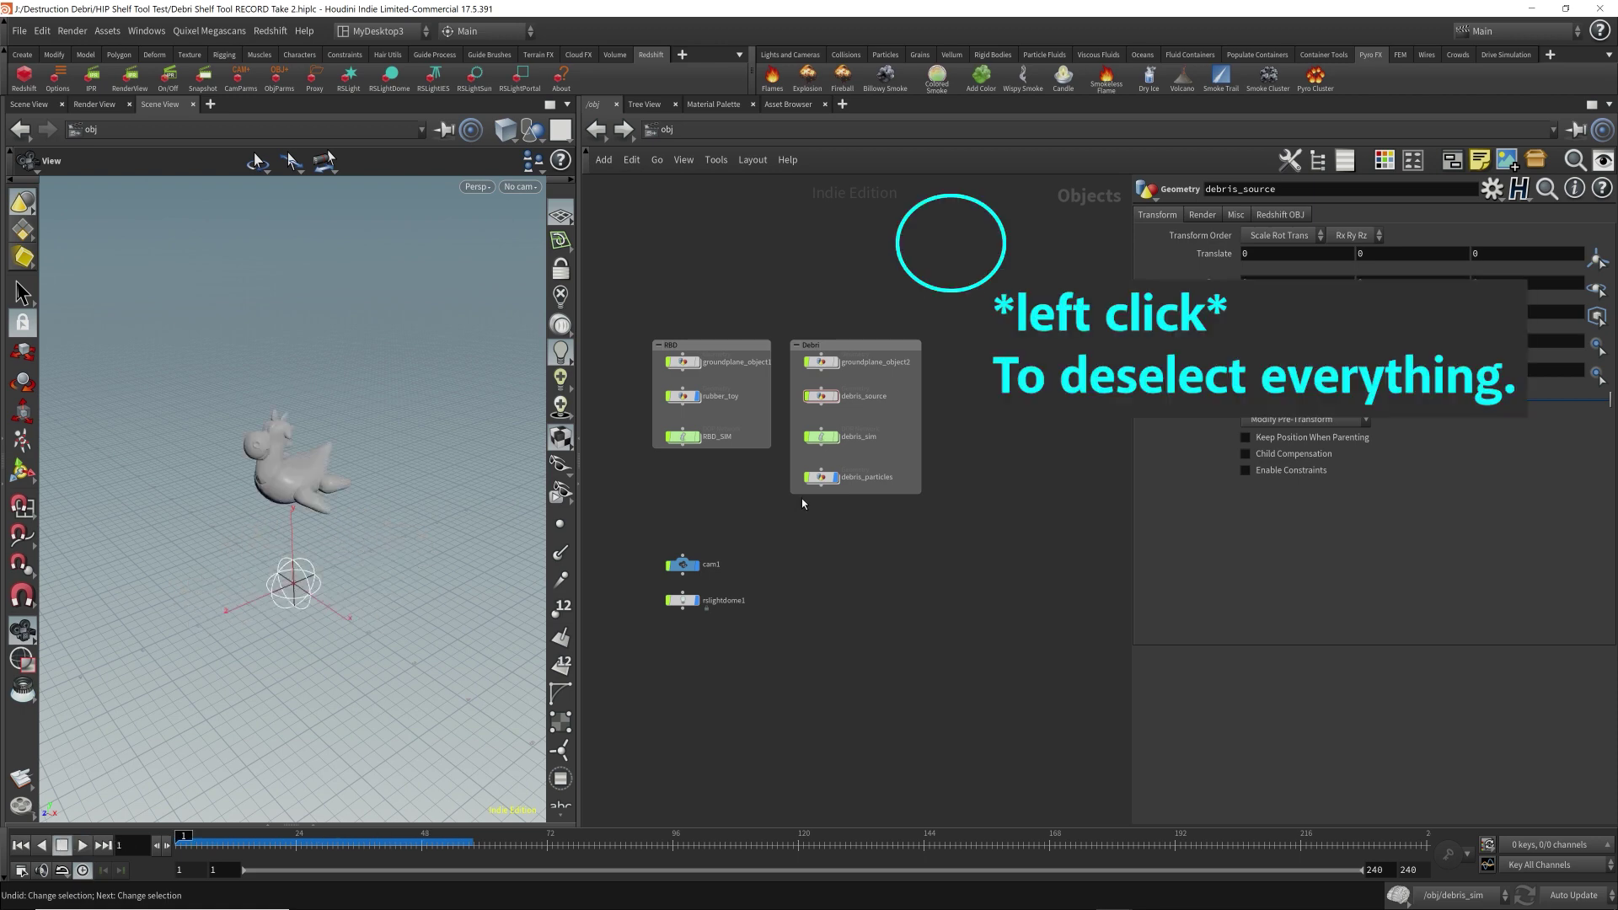
- Apply Billowy Smoke to debris_source and play to preview the smoke emission
click(891, 78)
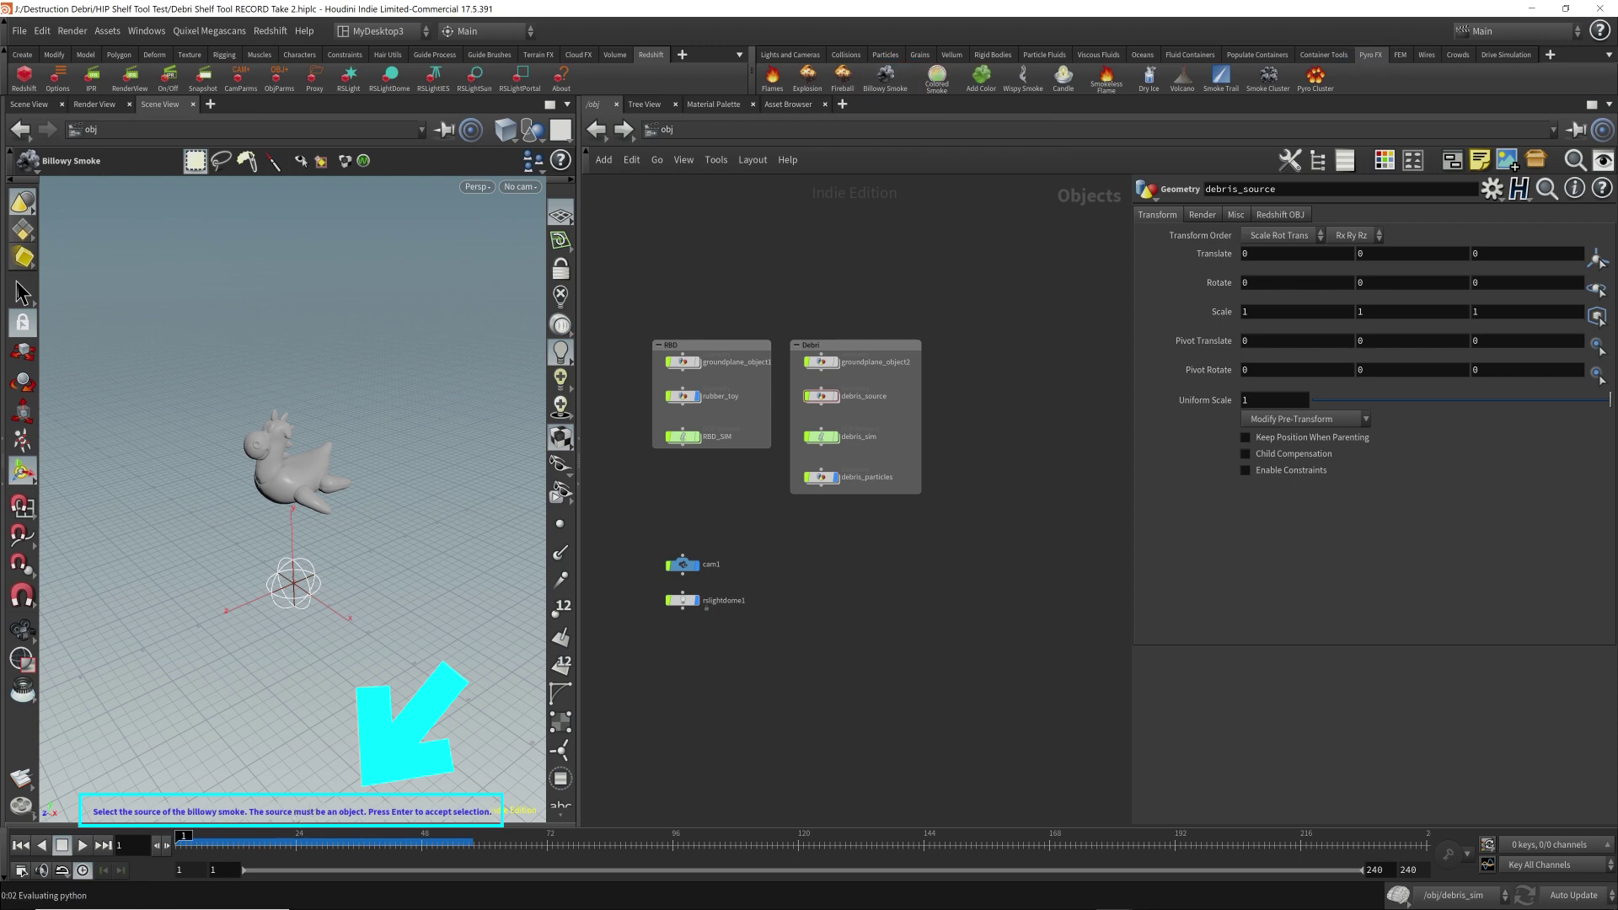
scroll(805, 396, up, 3)
scroll(807, 396, down, 3)
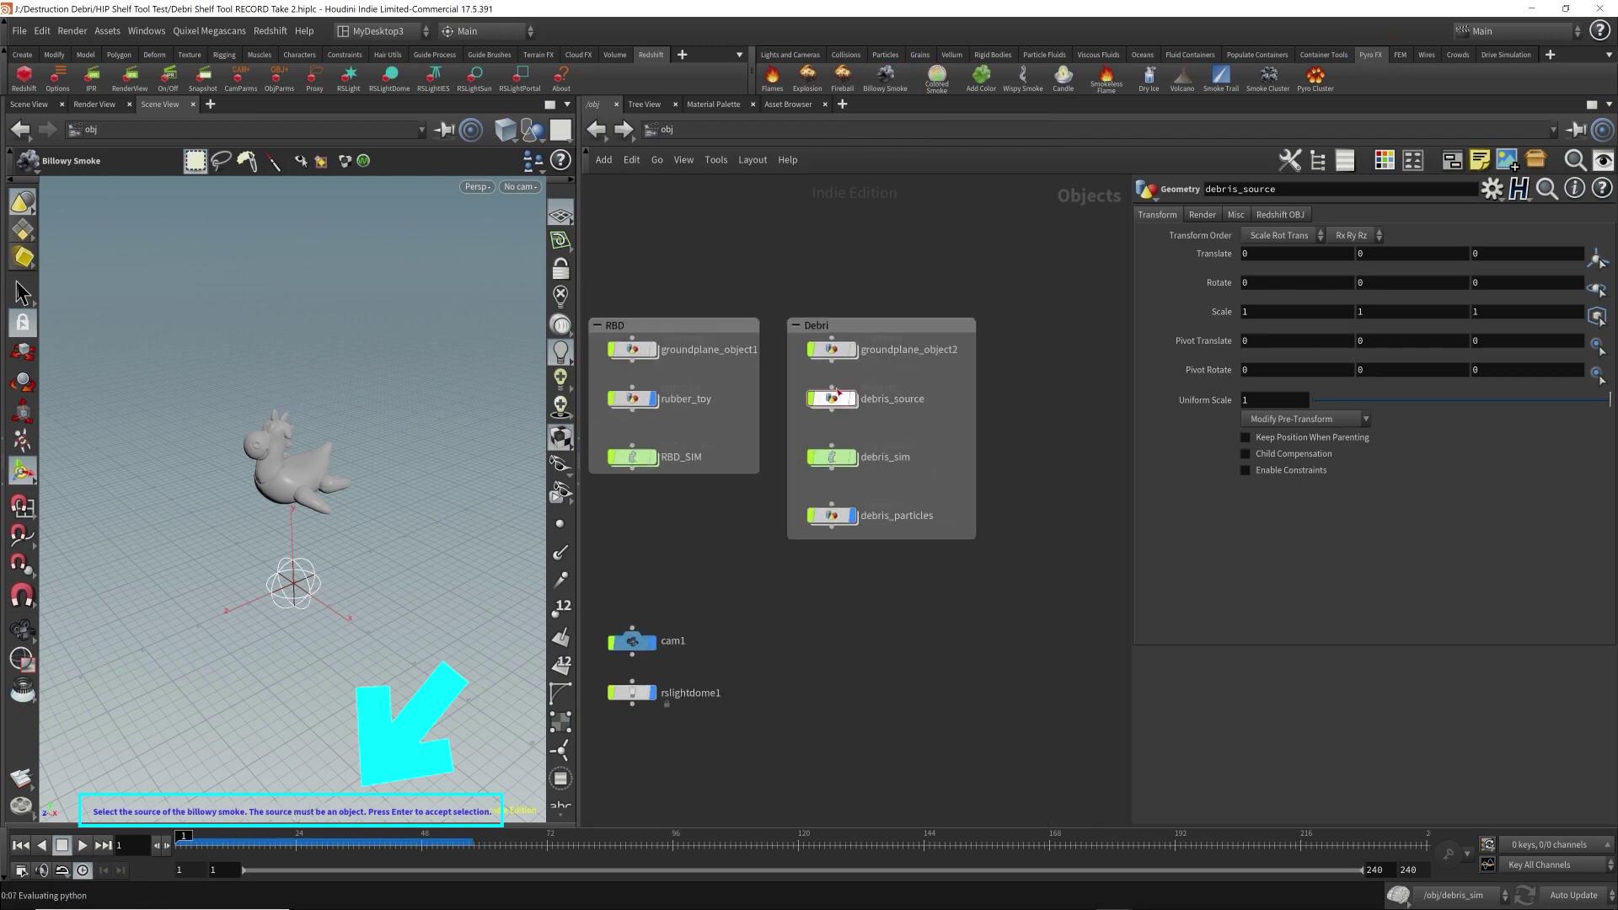
click(834, 400)
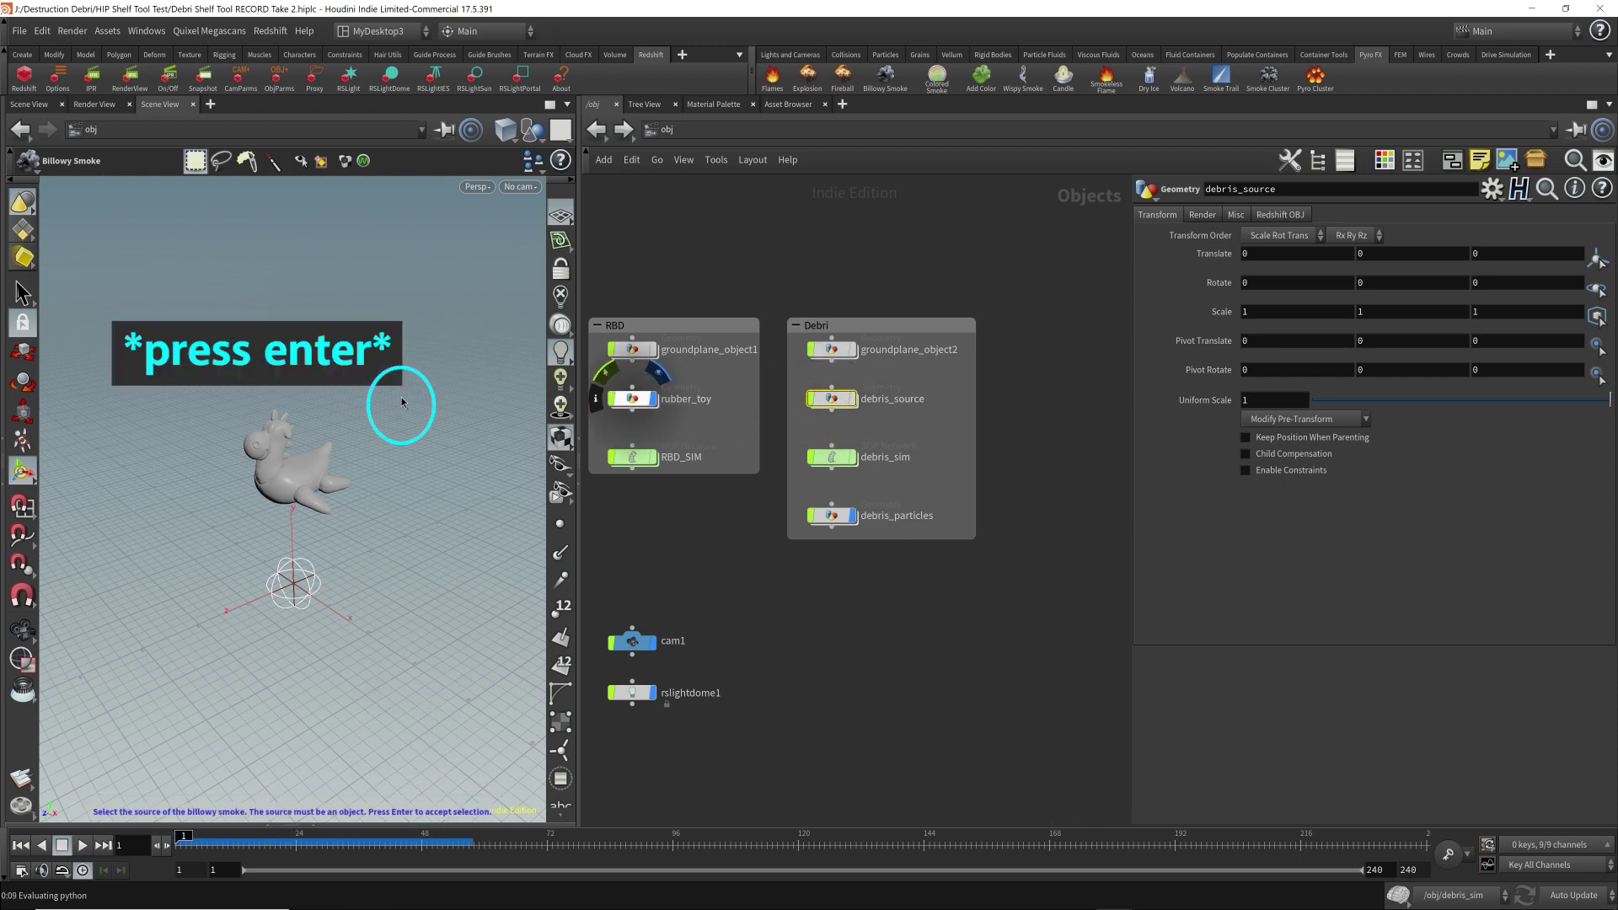
key(Return)
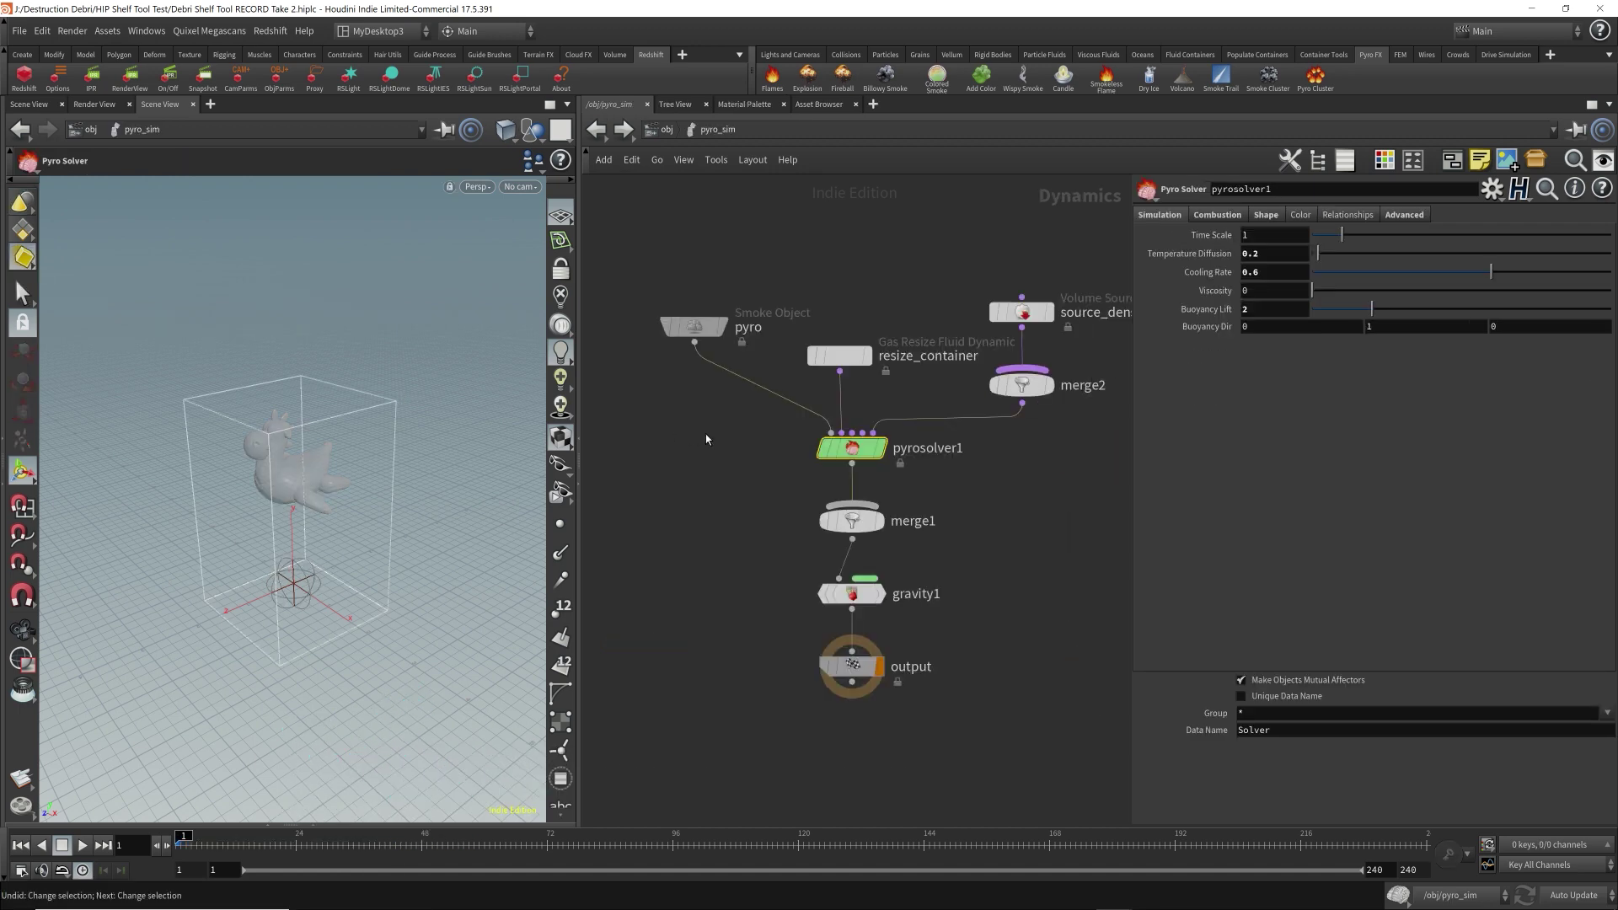
key(Up)
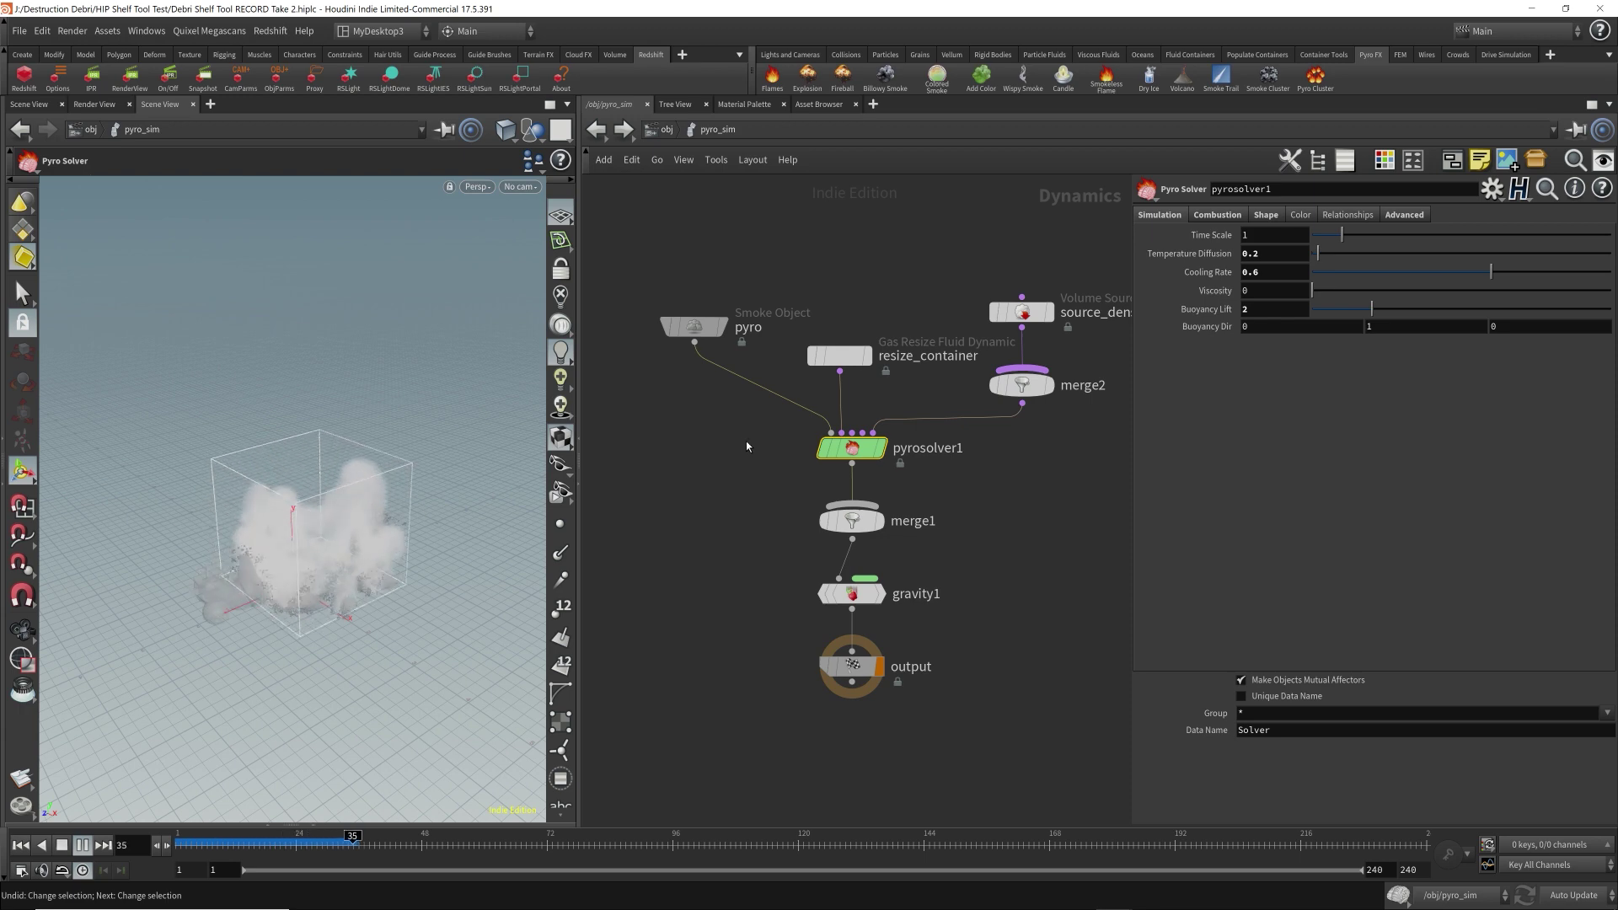
- Stop playback, return to /obj, and zoom out to see every object node
key(ctrl+Up)
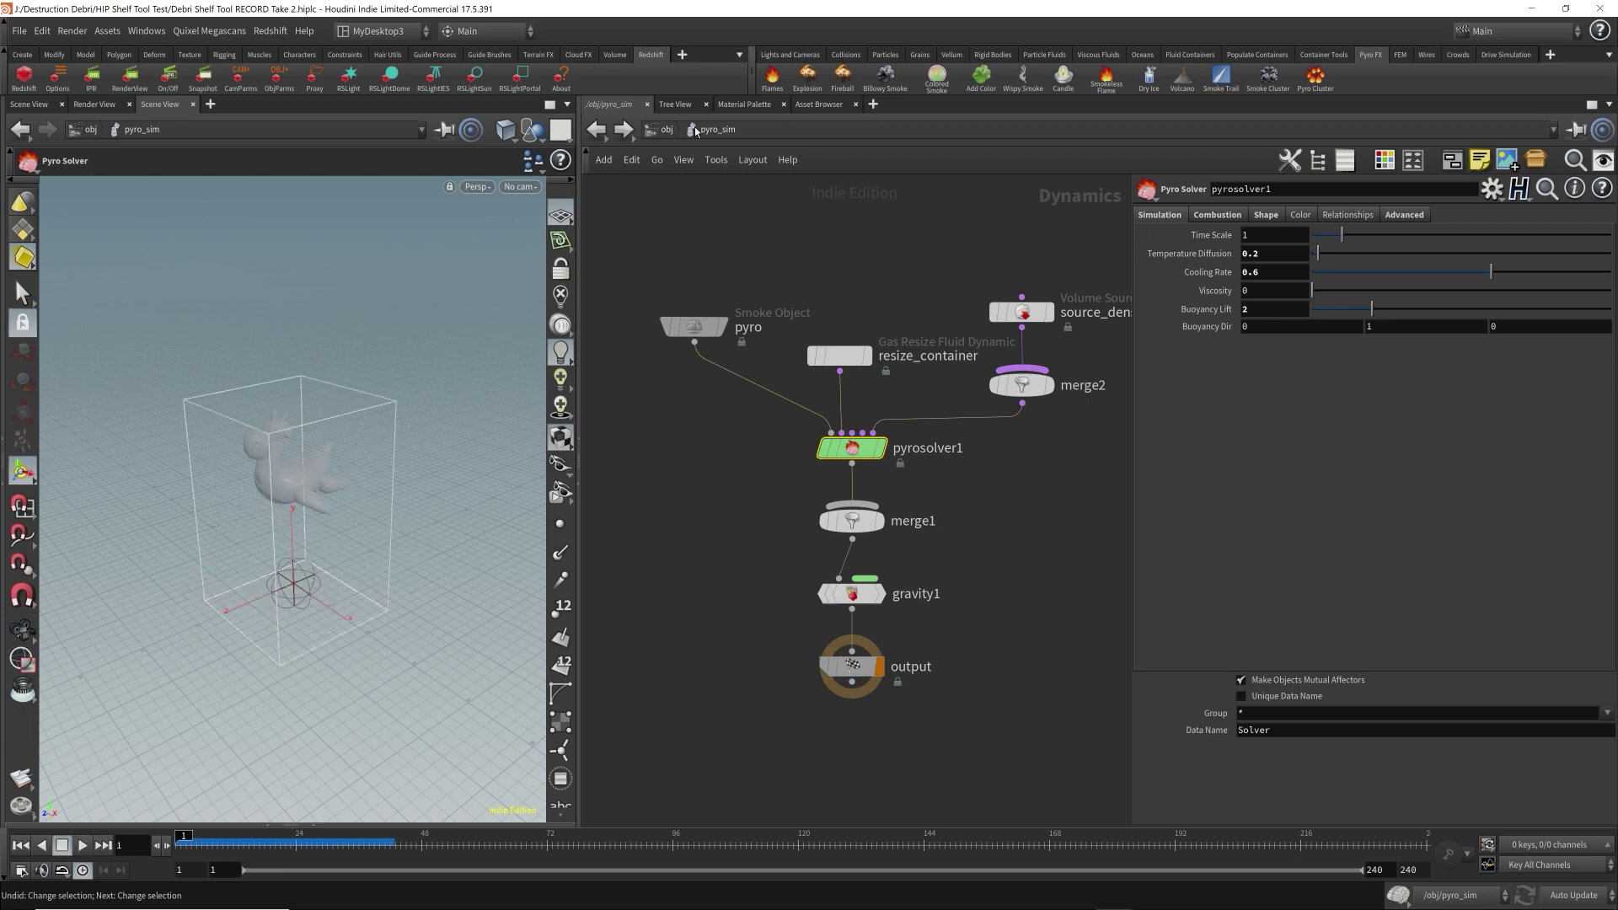
click(666, 130)
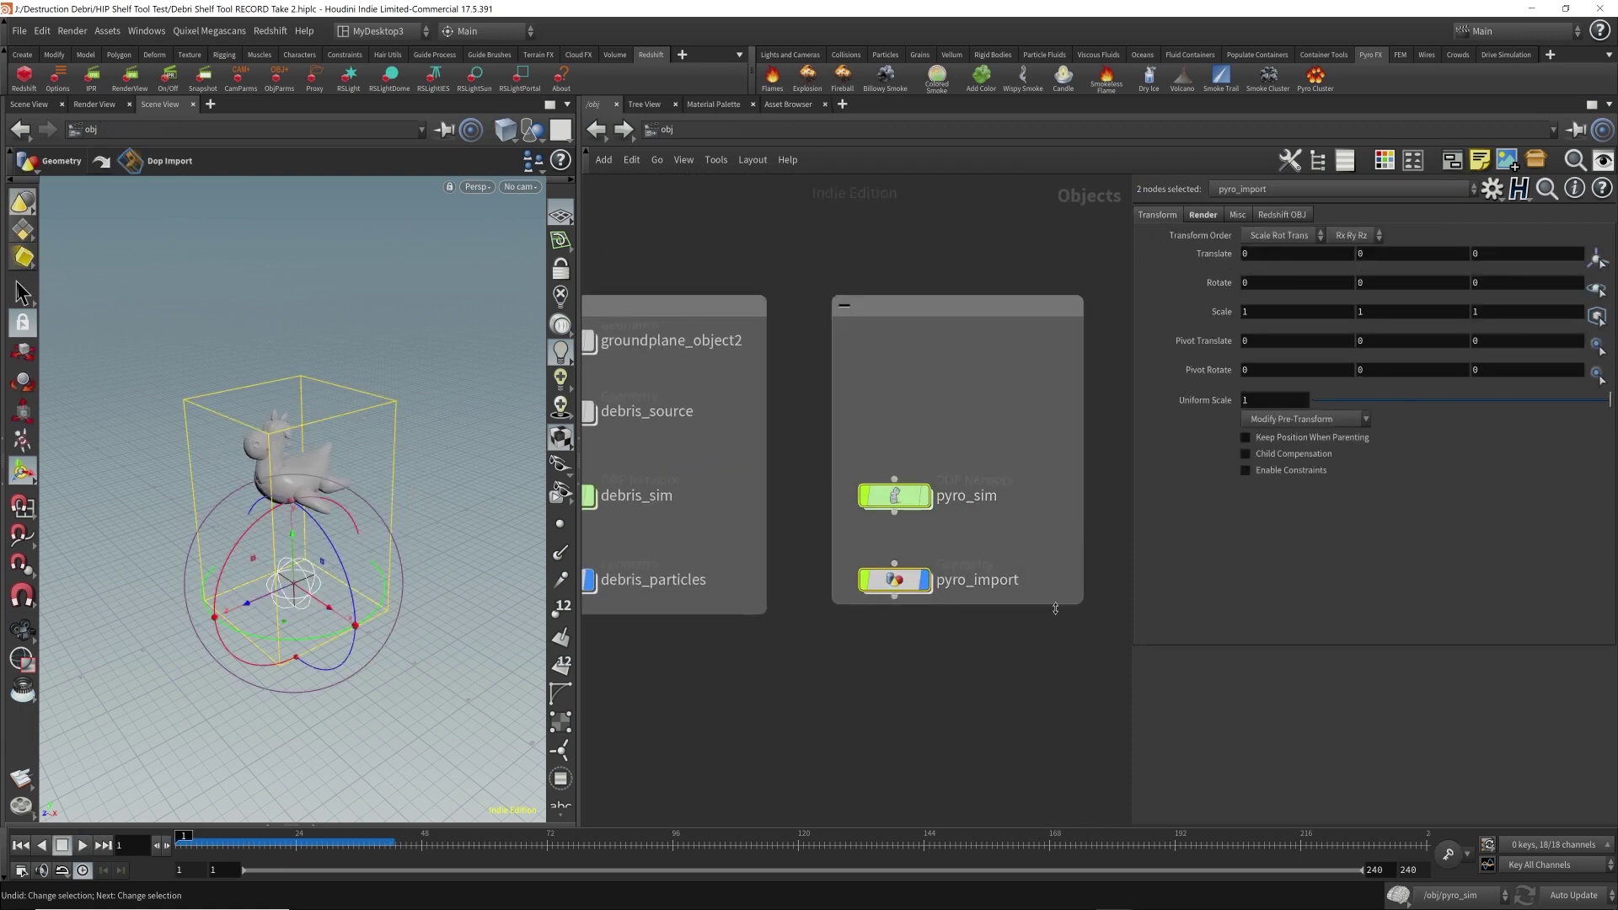
drag(578, 607, 426, 607)
drag(1133, 646, 1279, 655)
click(880, 310)
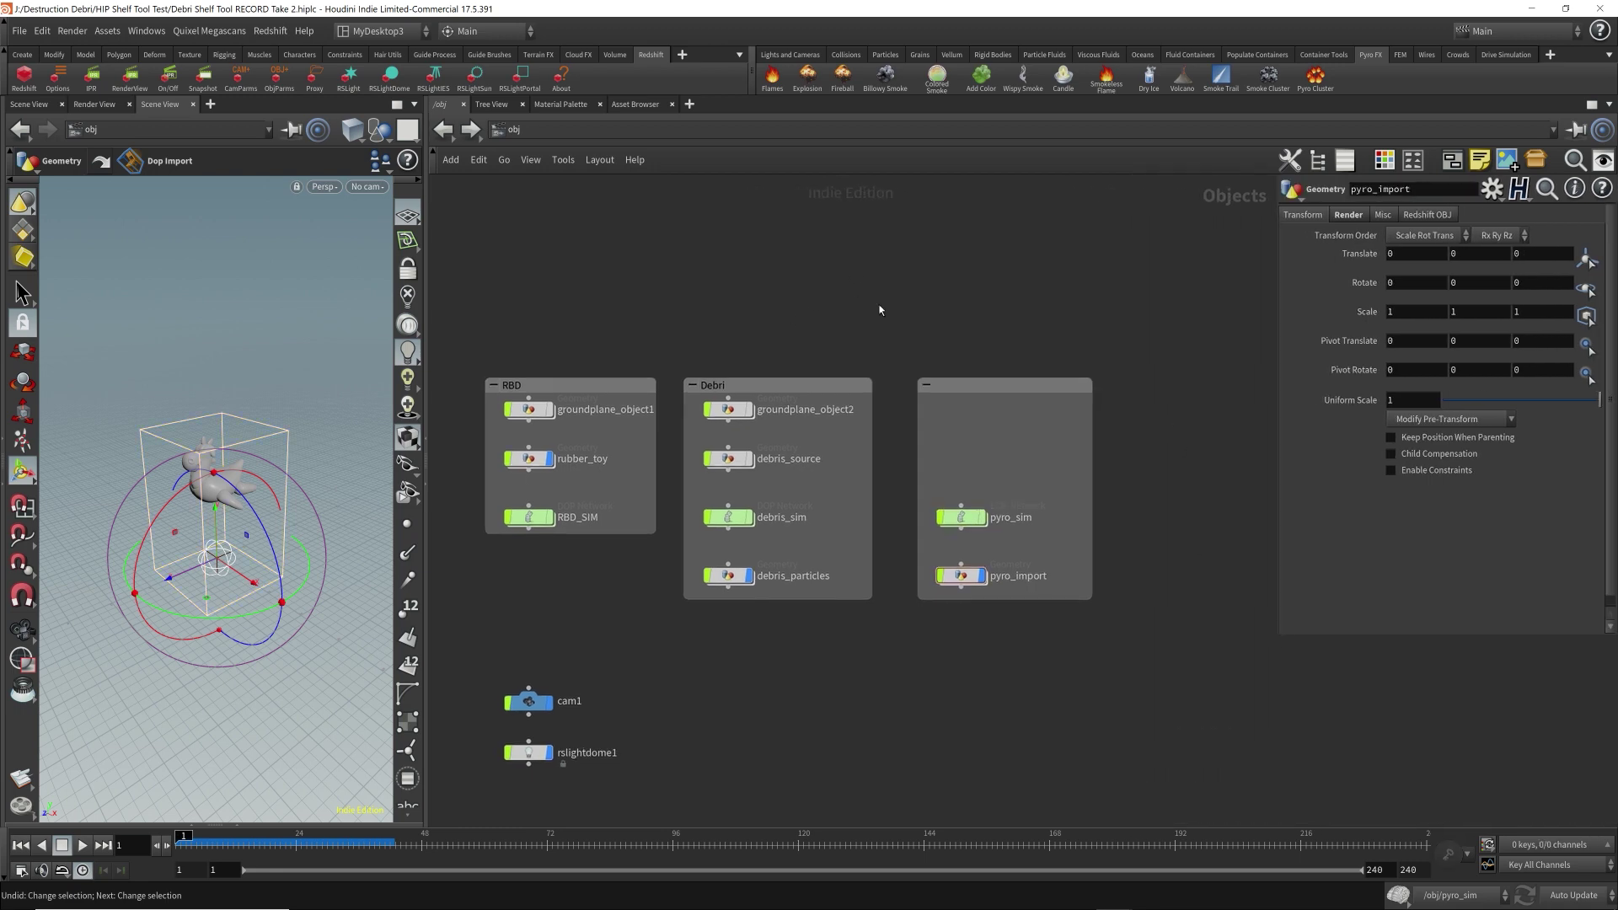
- Title the network box around pyro_sim and pyro_import 'Pyro Smoke', then select debris_source
double_click(964, 386)
text(Pyro Smoke)
key(Return)
click(993, 670)
drag(900, 293, 1140, 634)
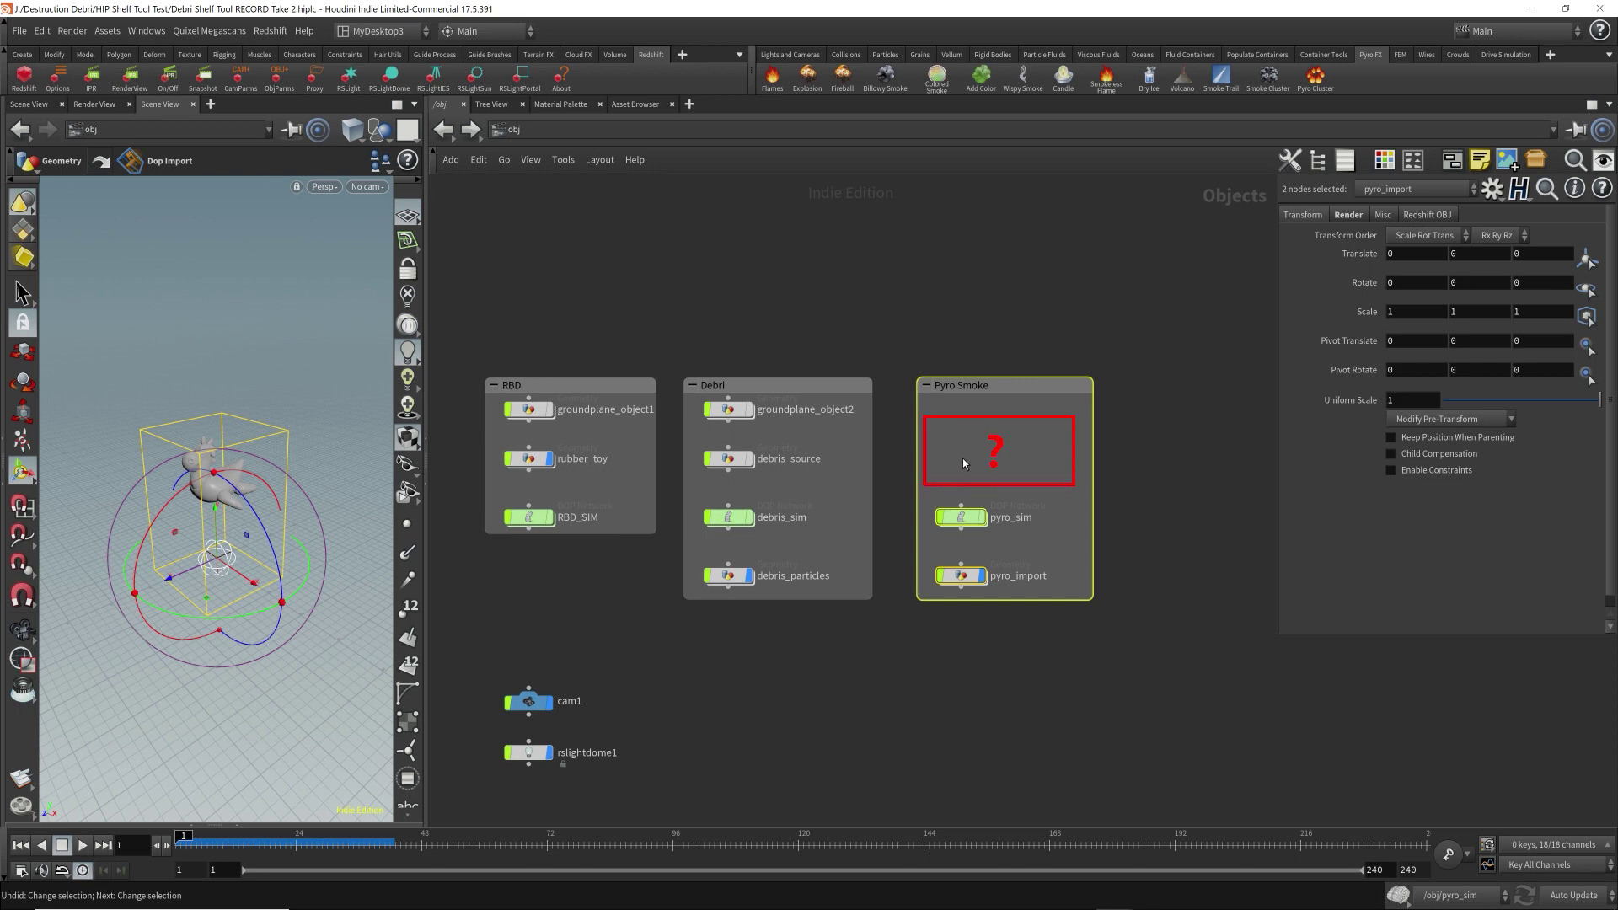
click(983, 489)
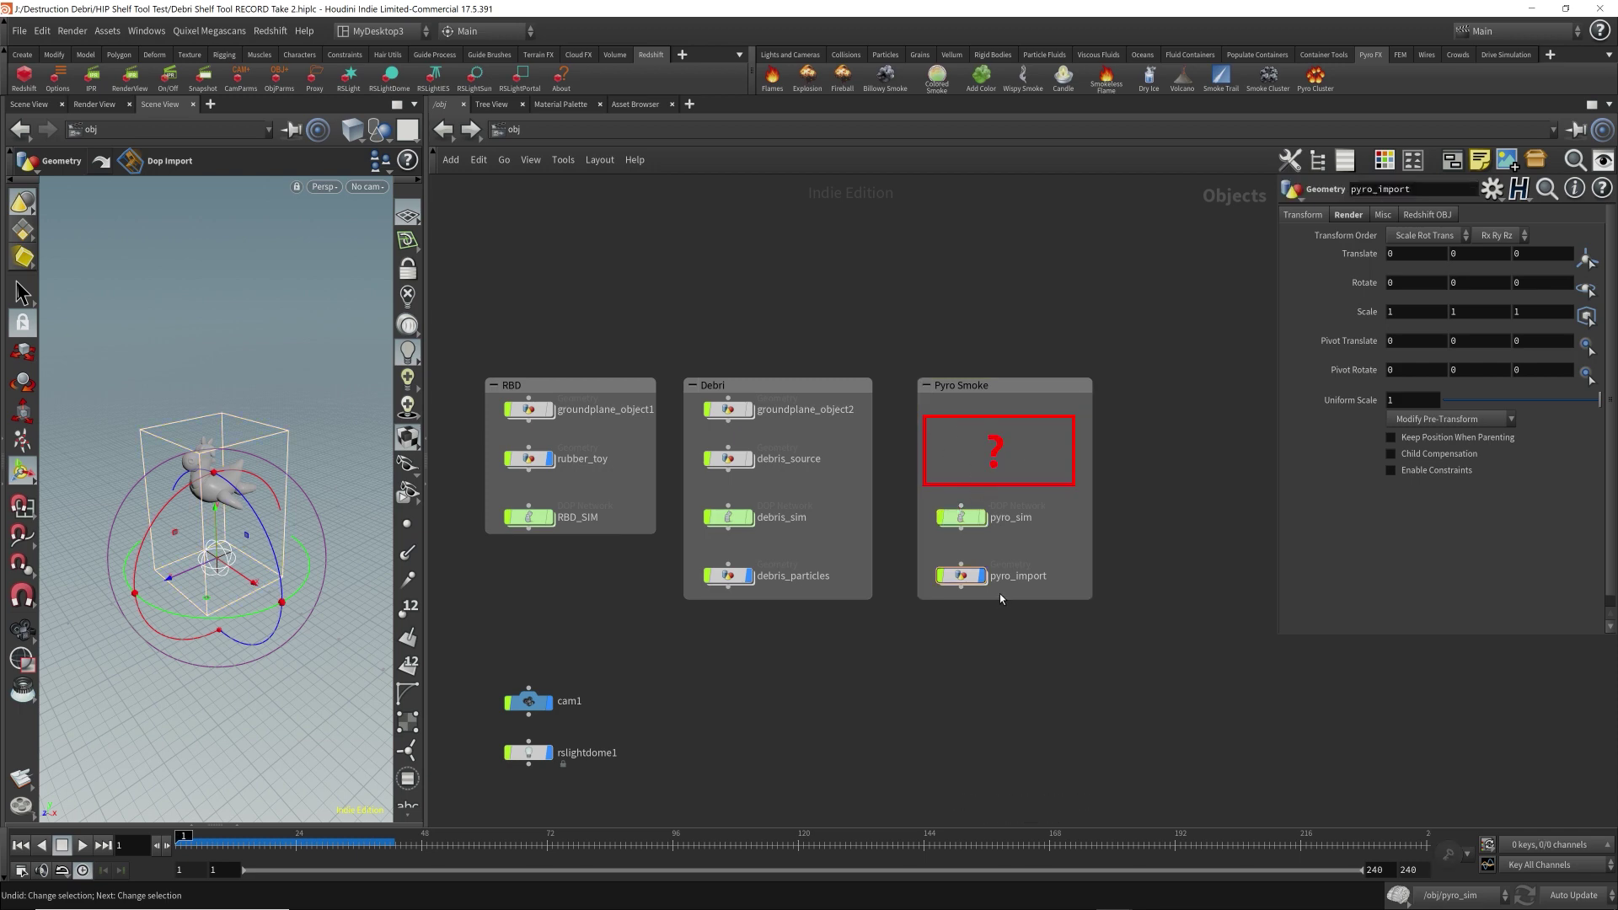
click(717, 462)
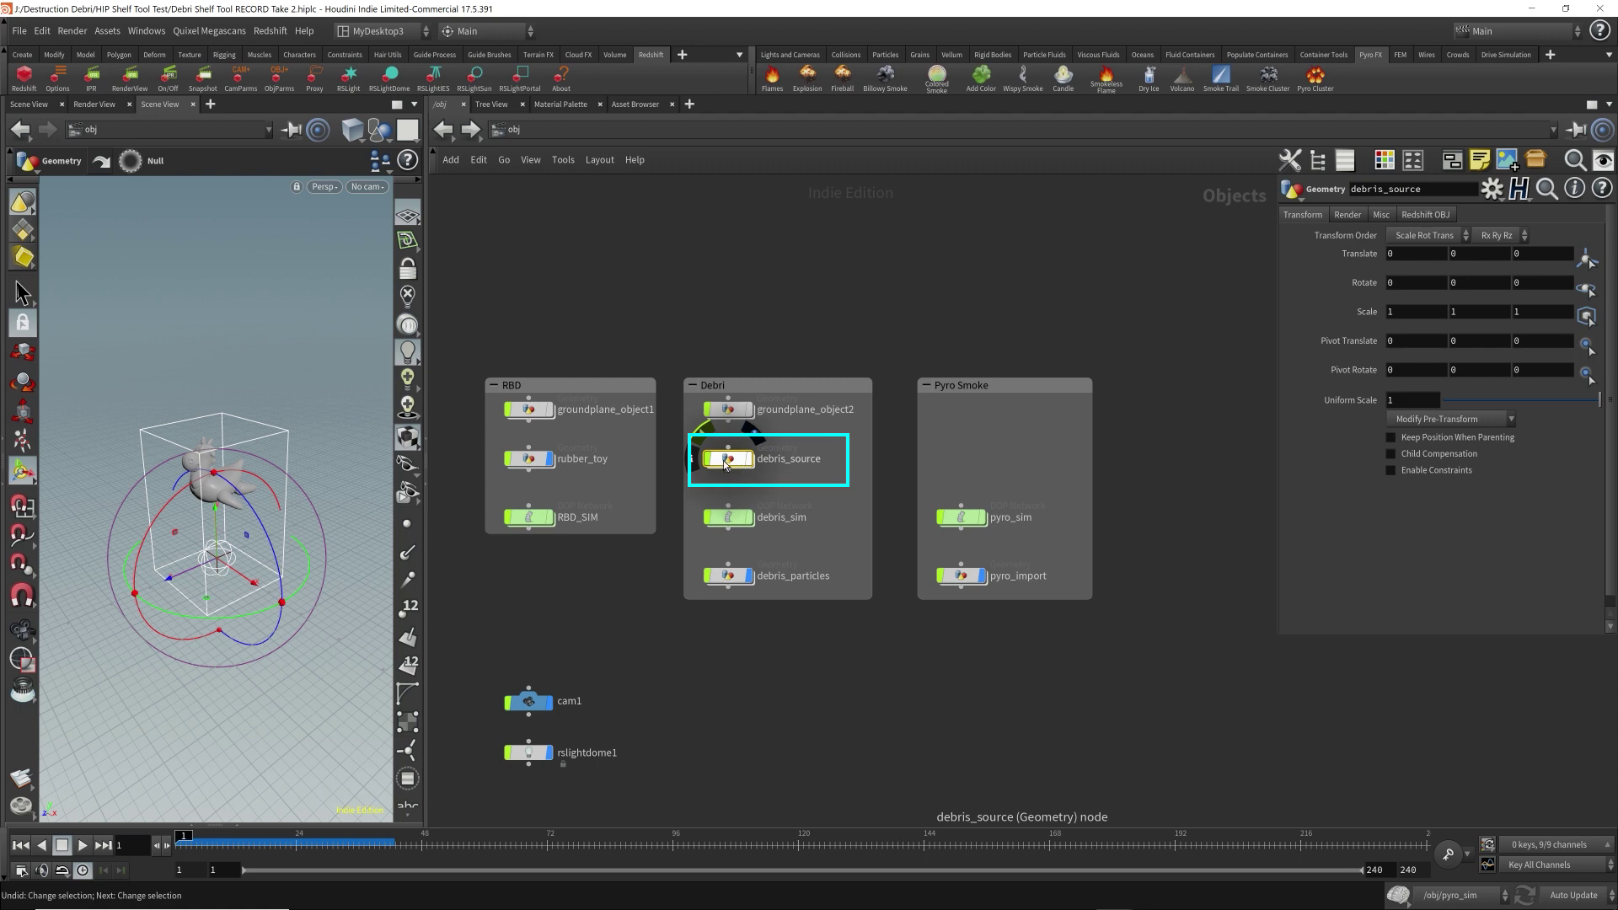
- Inside debris_source, wrap the debris chain from object_merge1 to OUT in a network box titled 'Debri Shelf Tool'
double_click(724, 460)
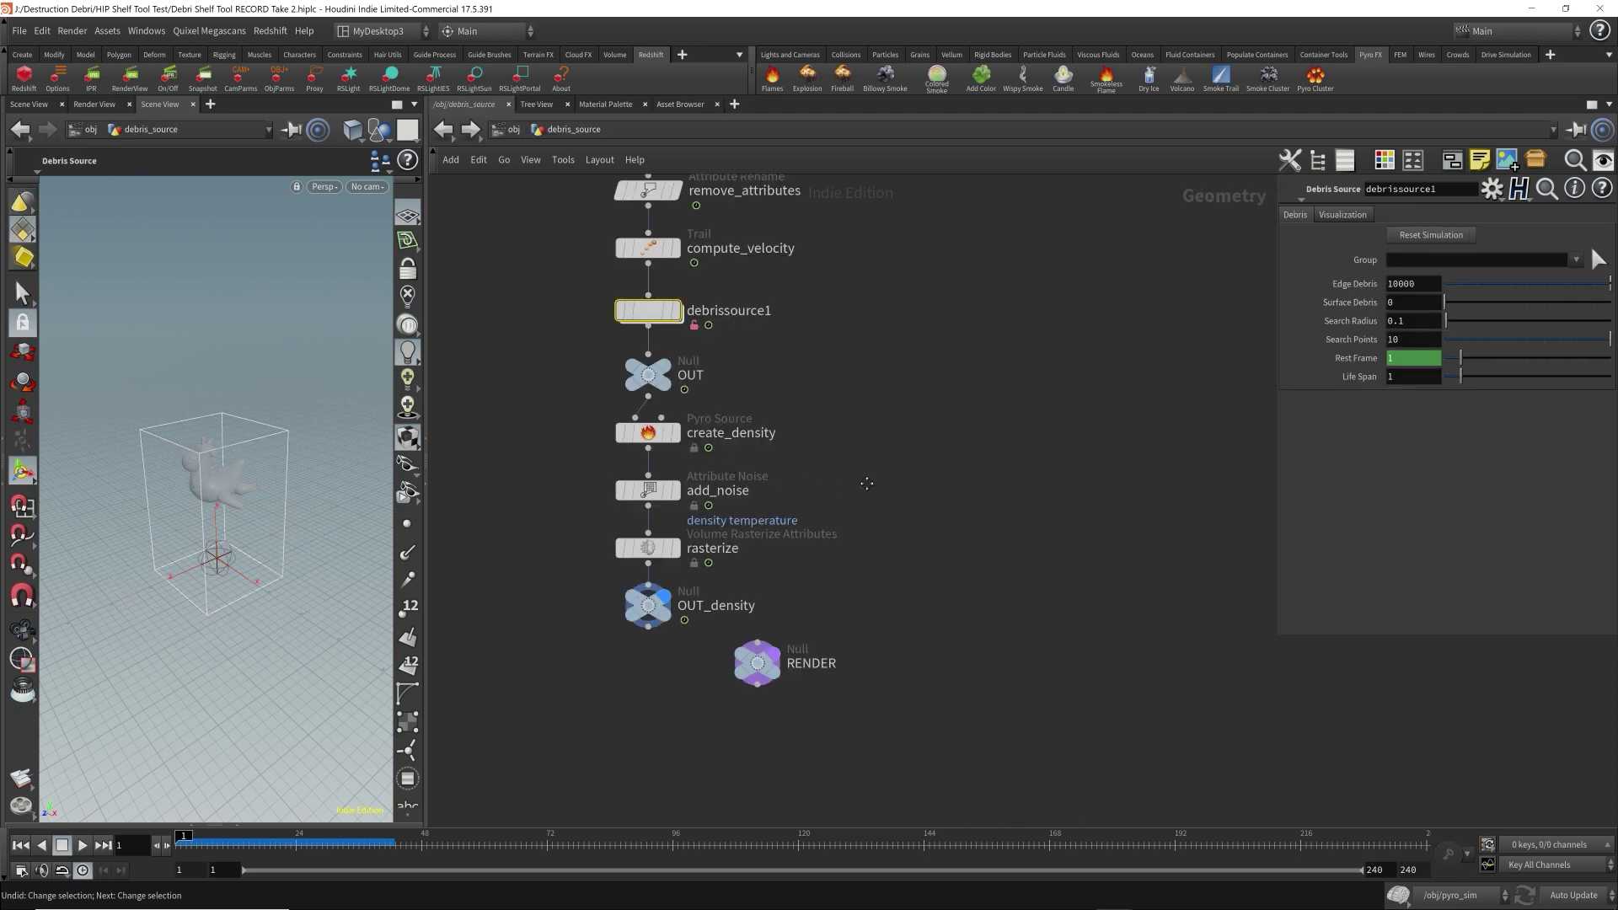
scroll(893, 496, down, 3)
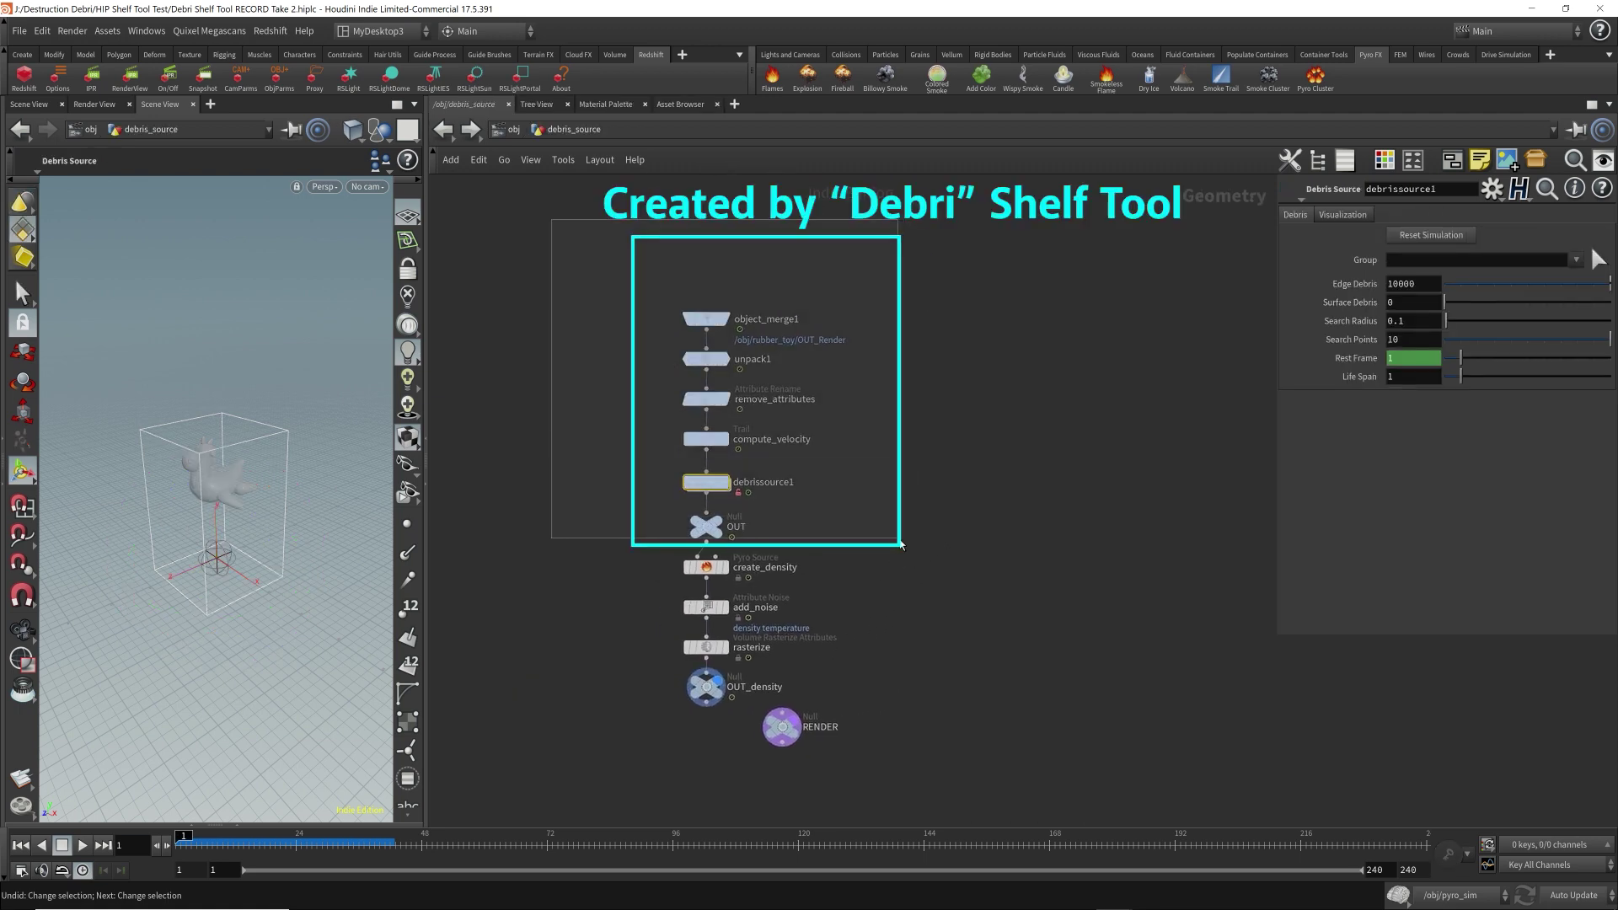
drag(900, 547, 899, 544)
key(shift+o)
double_click(757, 263)
text(De)
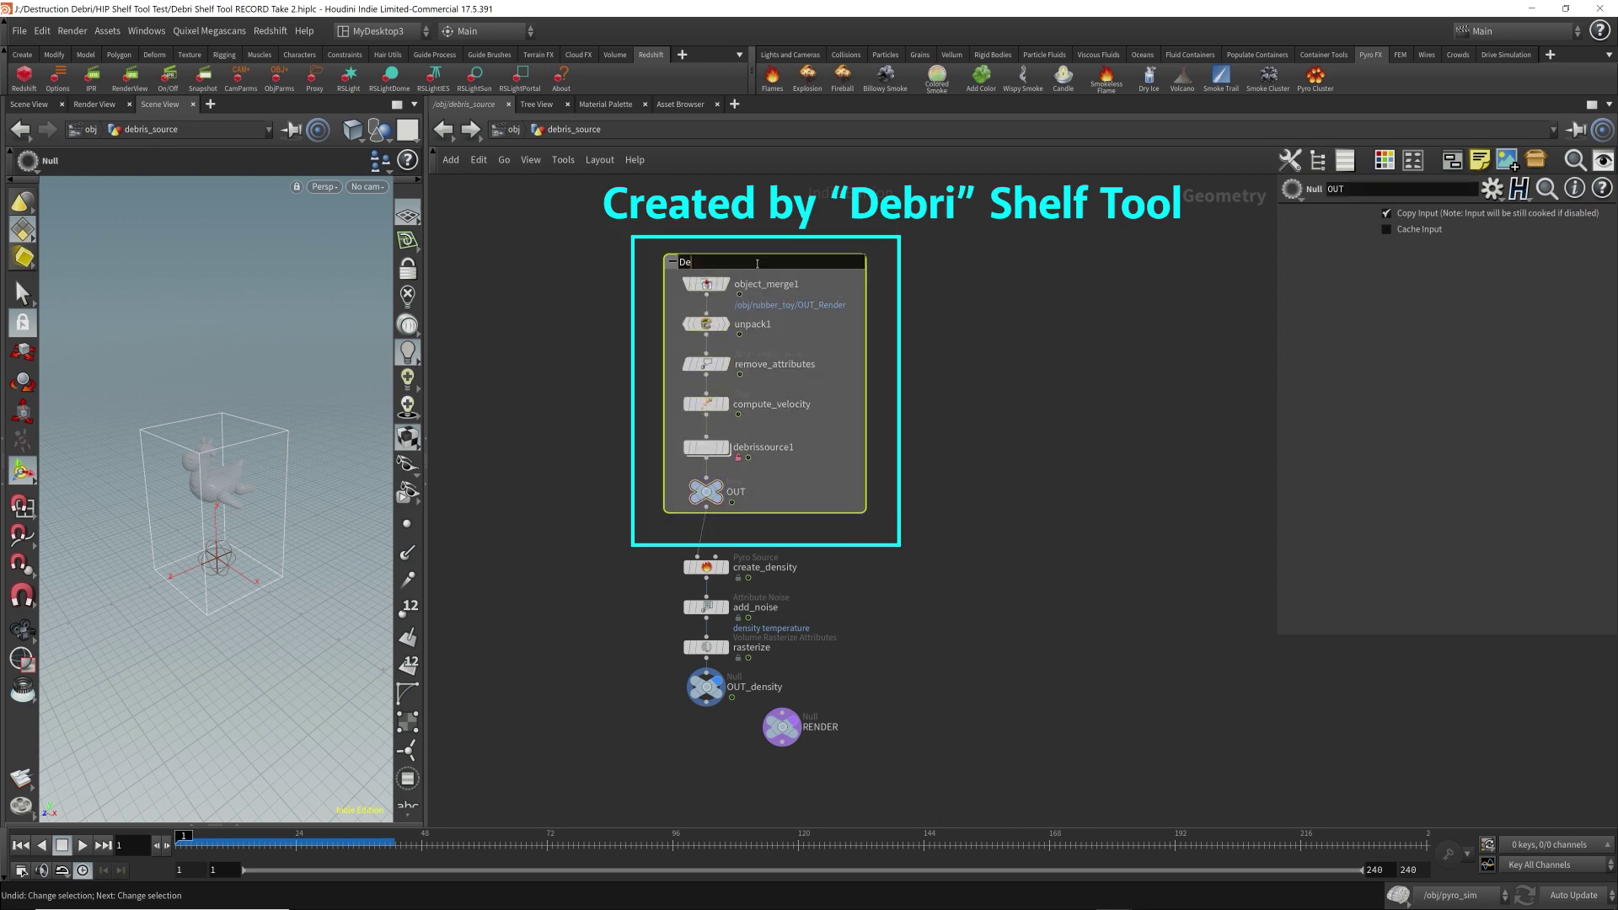
text(bri Shelf Tool)
key(Return)
- Box the five density nodes down to RENDER, sized to fit, titled 'Pyro Shelf Tool'
drag(599, 554, 917, 791)
click(1453, 161)
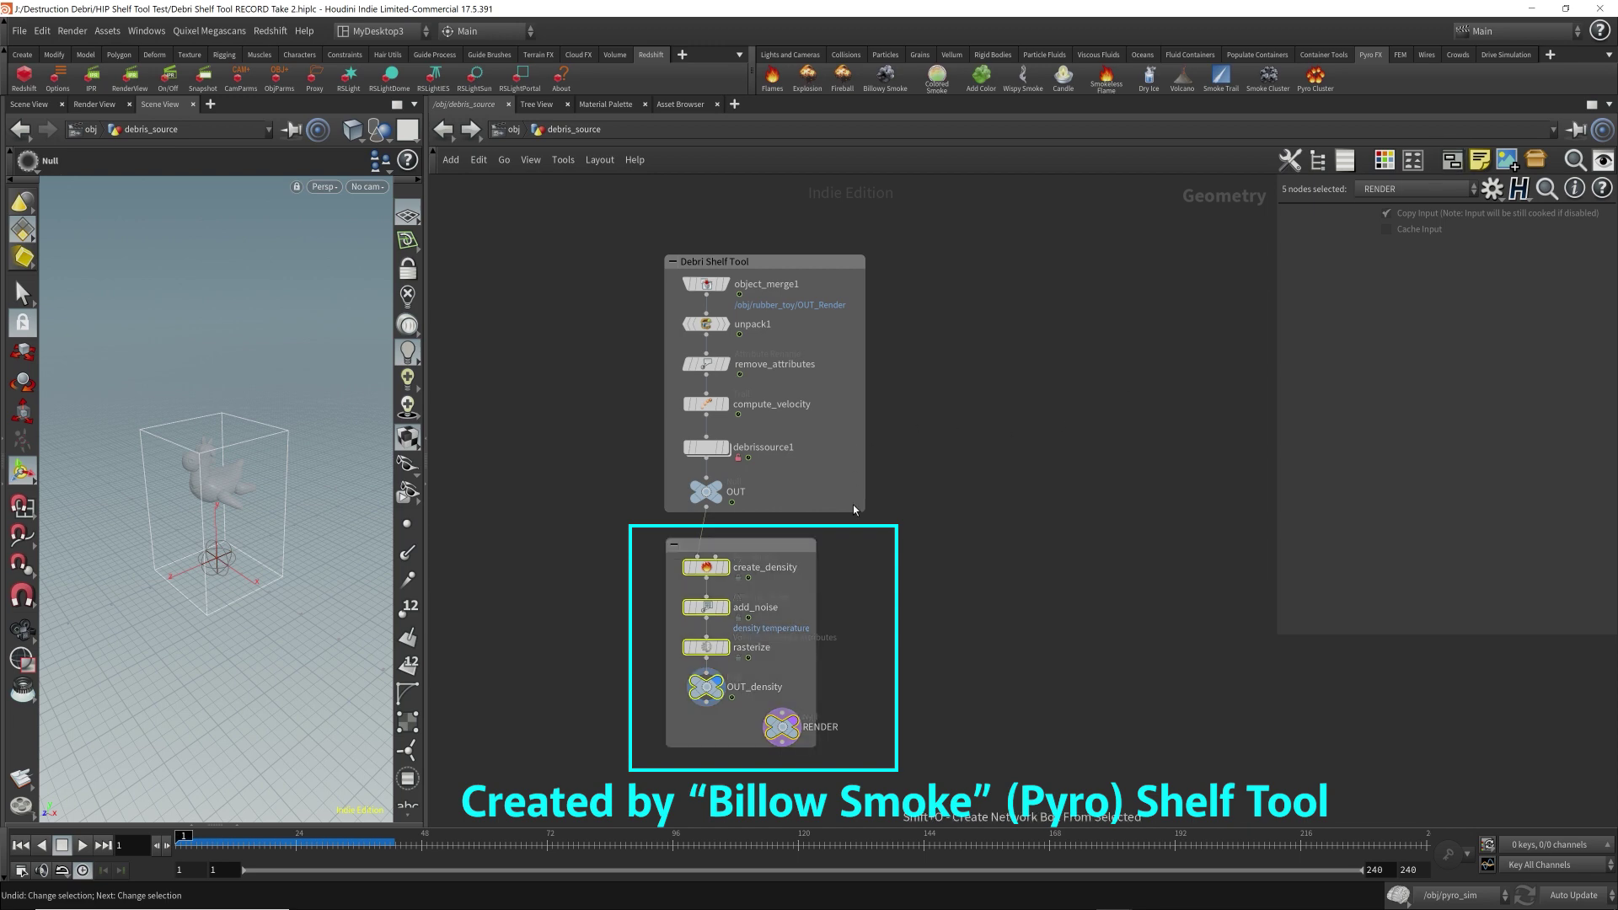
drag(810, 751, 865, 755)
double_click(771, 548)
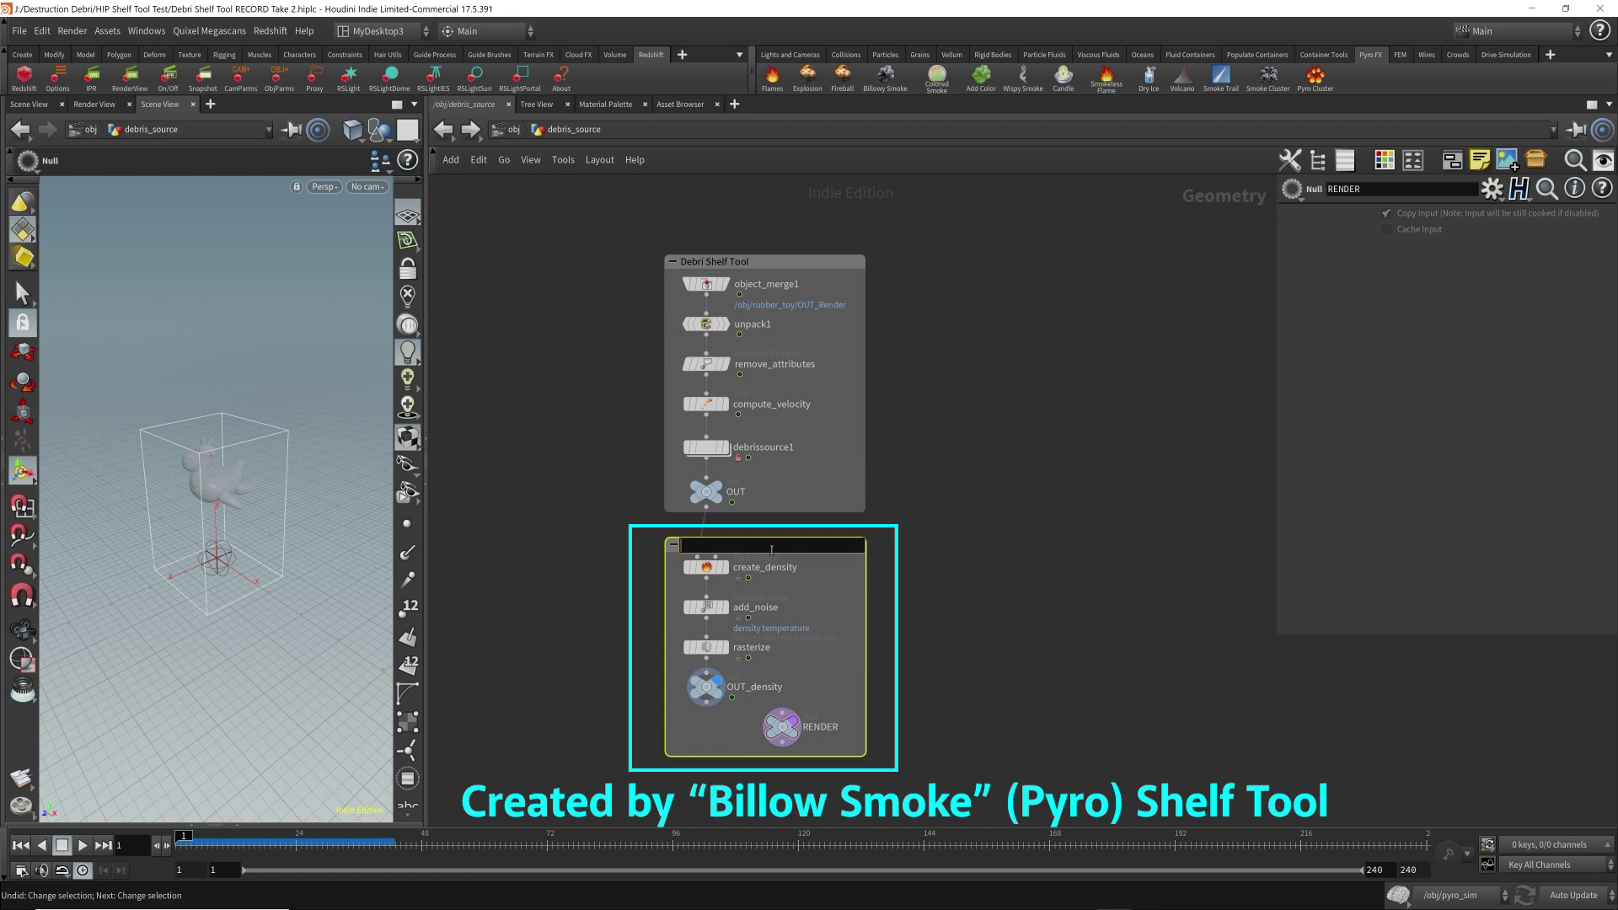
text(Pyro Shelf Tool)
key(Return)
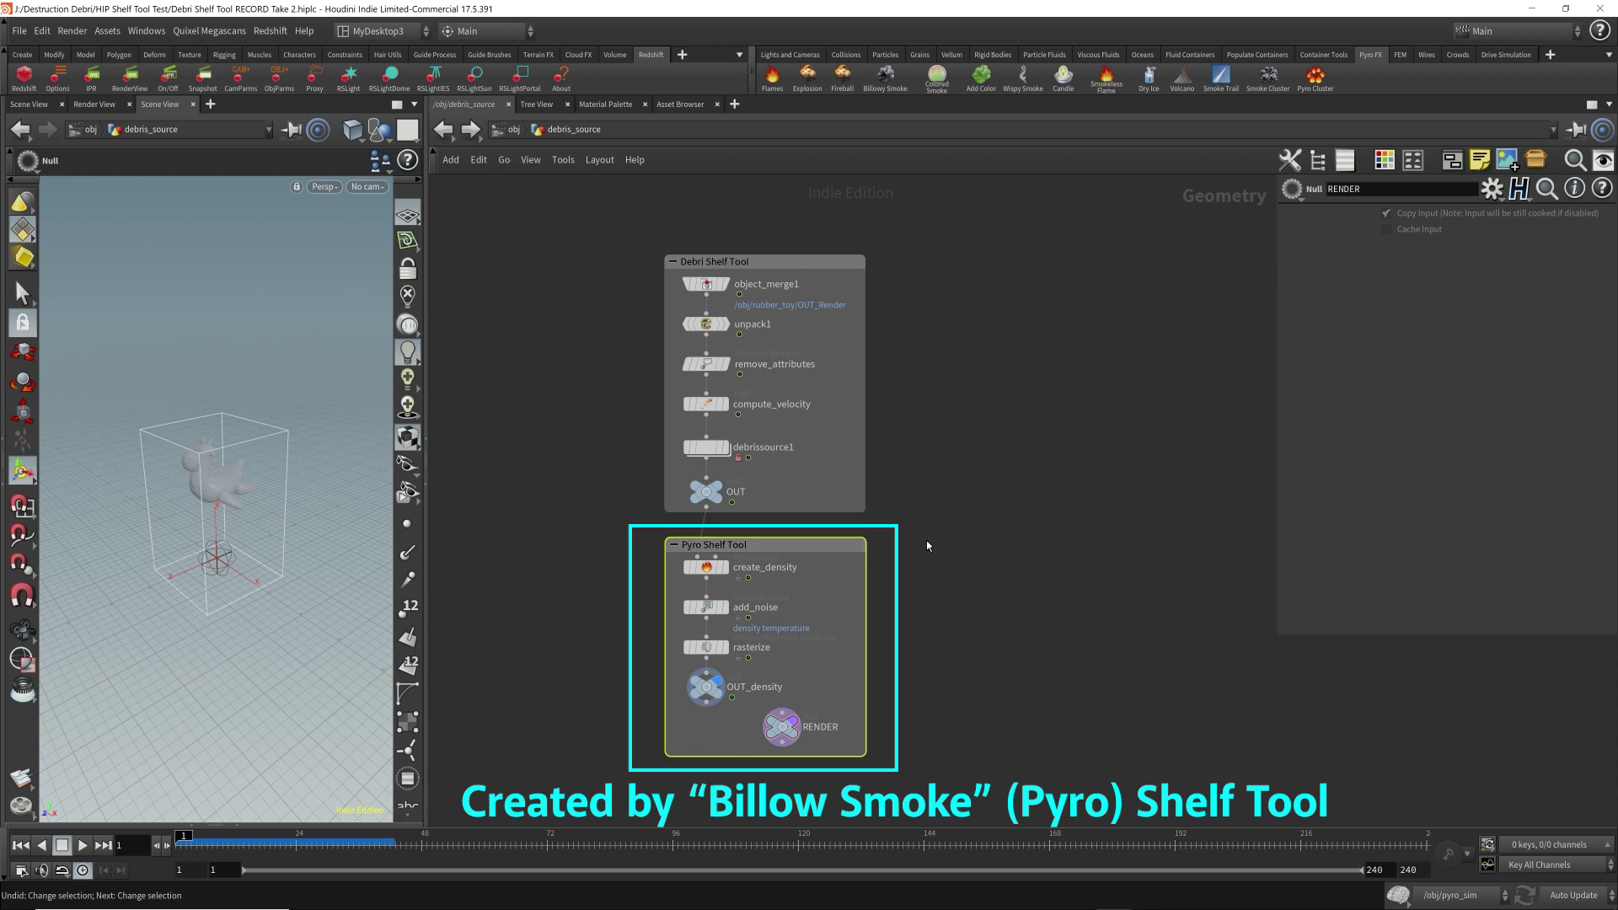
- Display the debris OUT points, orbit closer to them, and select create_density to view its Pyro Source settings
click(706, 492)
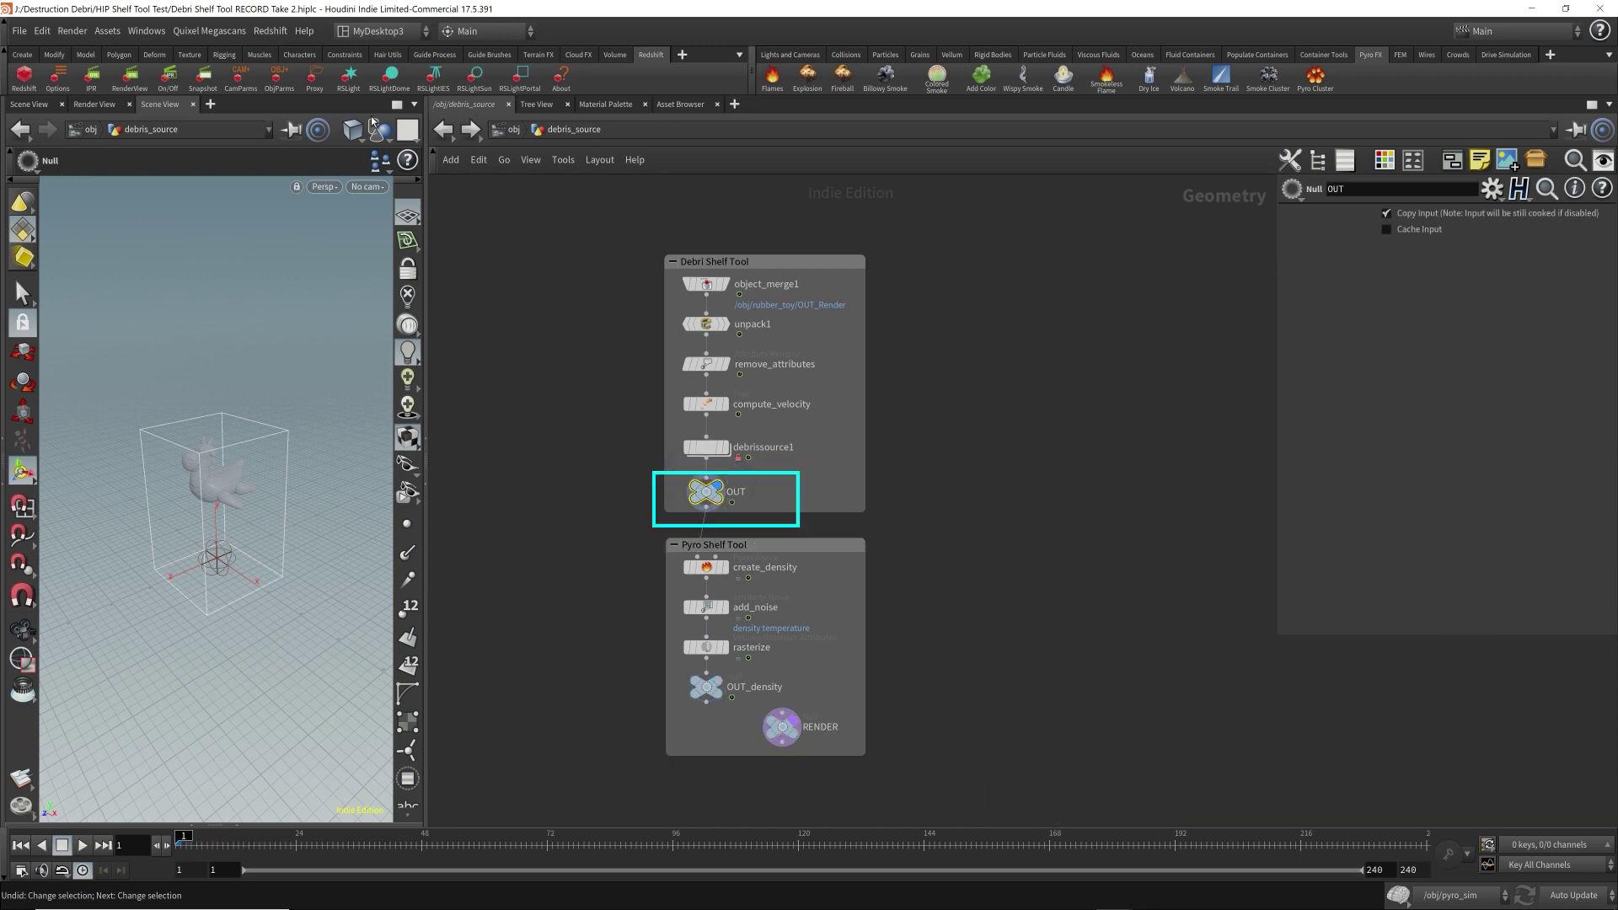
click(330, 841)
alt+drag(304, 506, 343, 463)
mouse_move(712, 494)
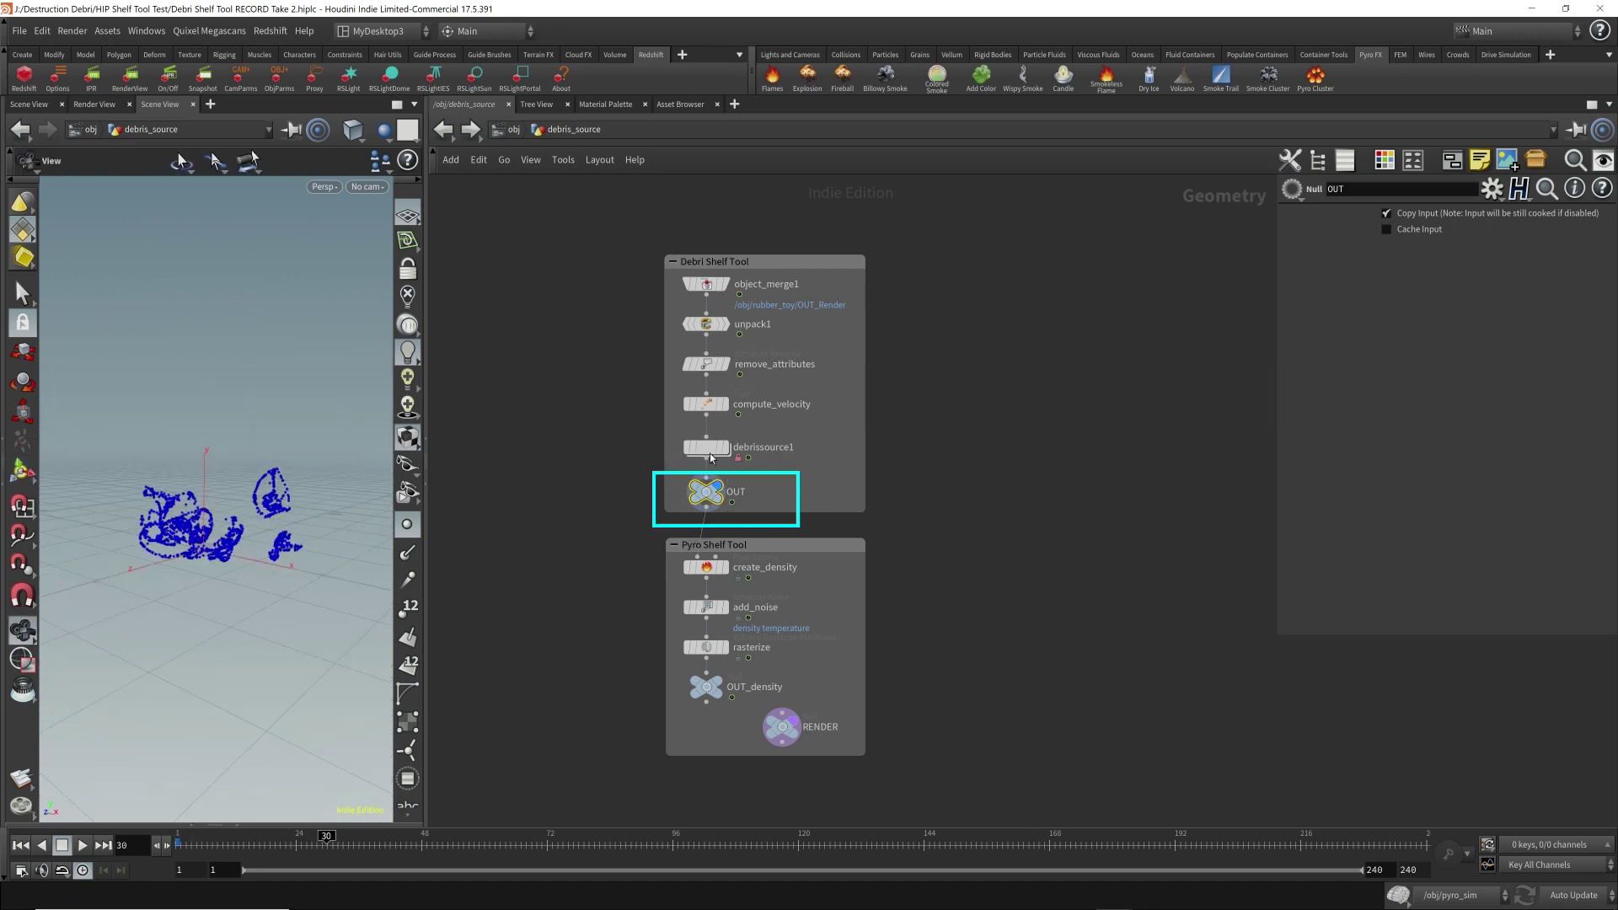
mouse_move(712, 458)
click(704, 574)
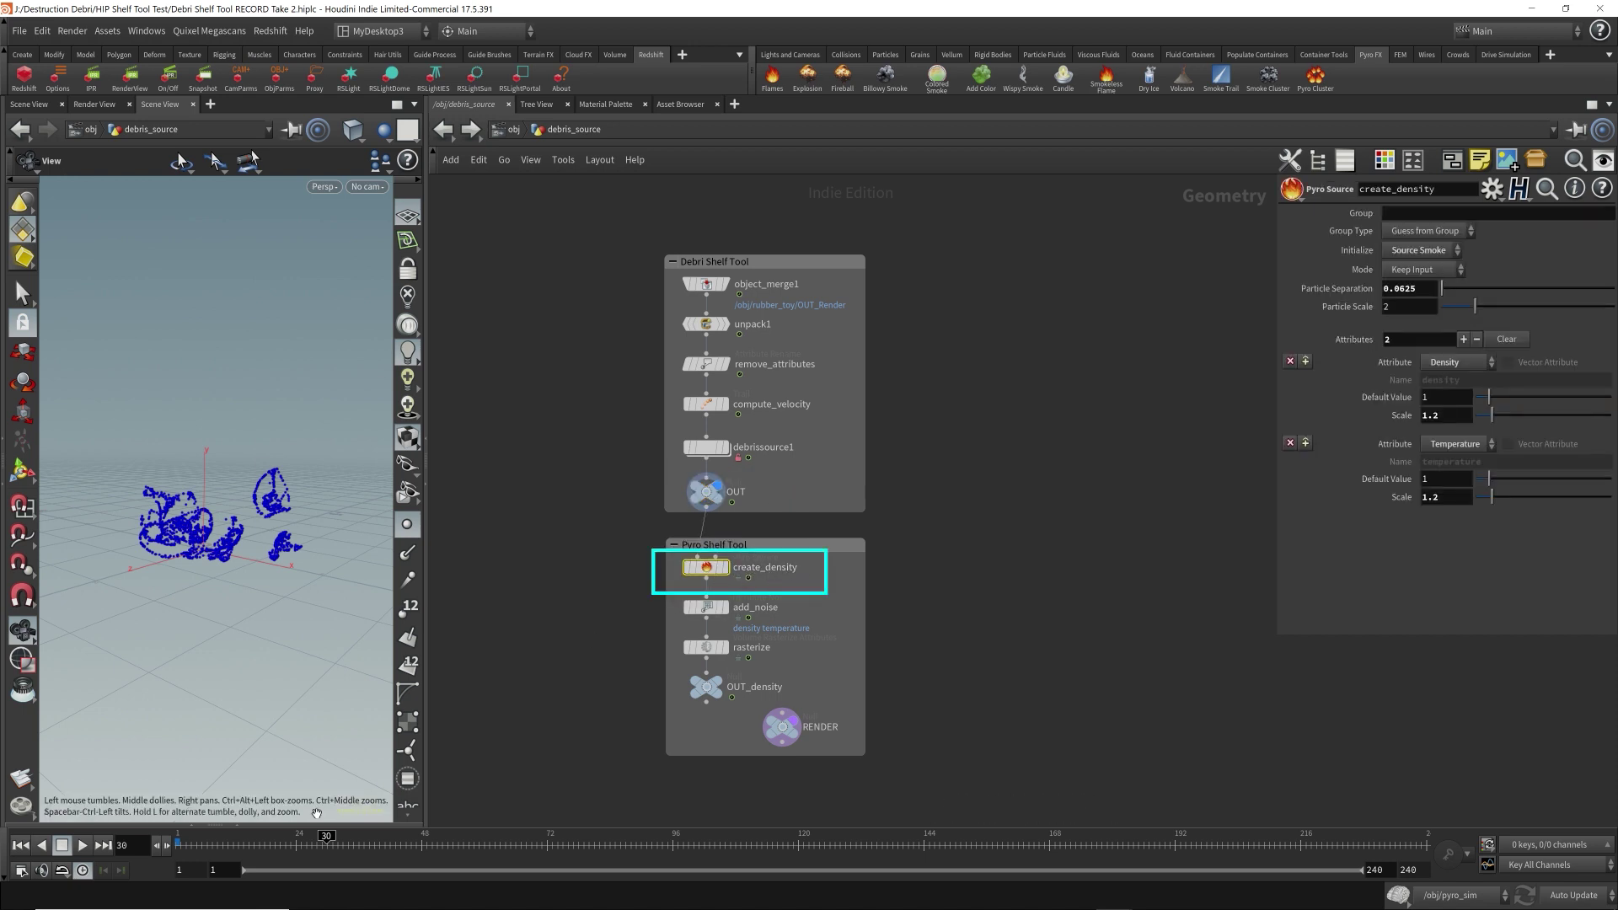
- Open a point-attribute Geometry Spreadsheet, widen the pane, and inspect the OUT node's attributes
click(239, 824)
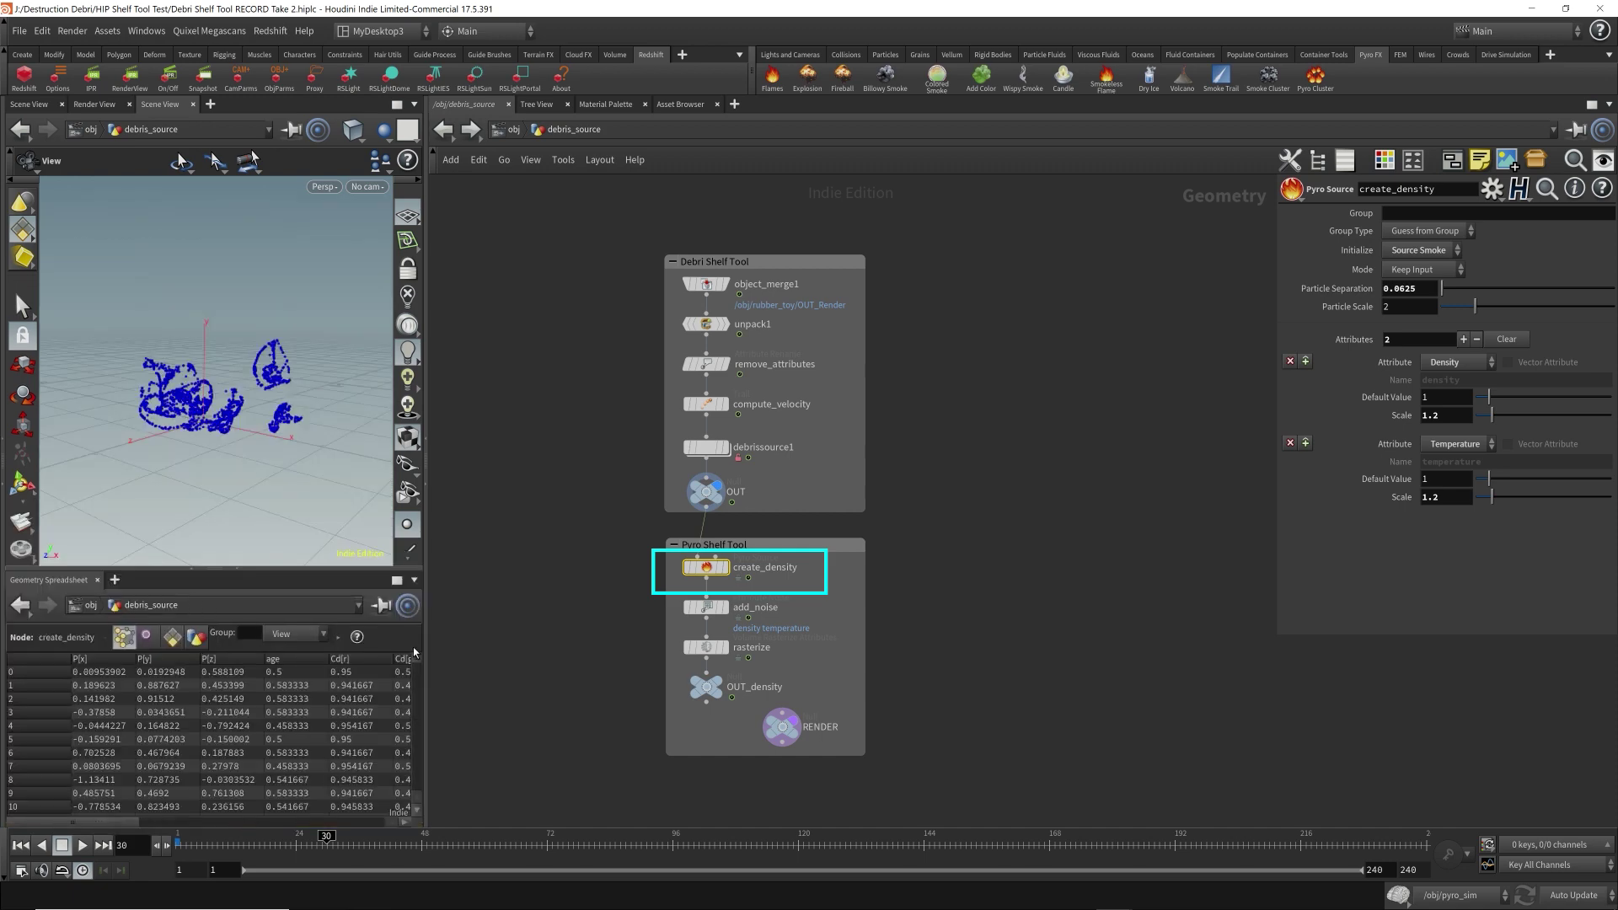
drag(426, 649, 550, 644)
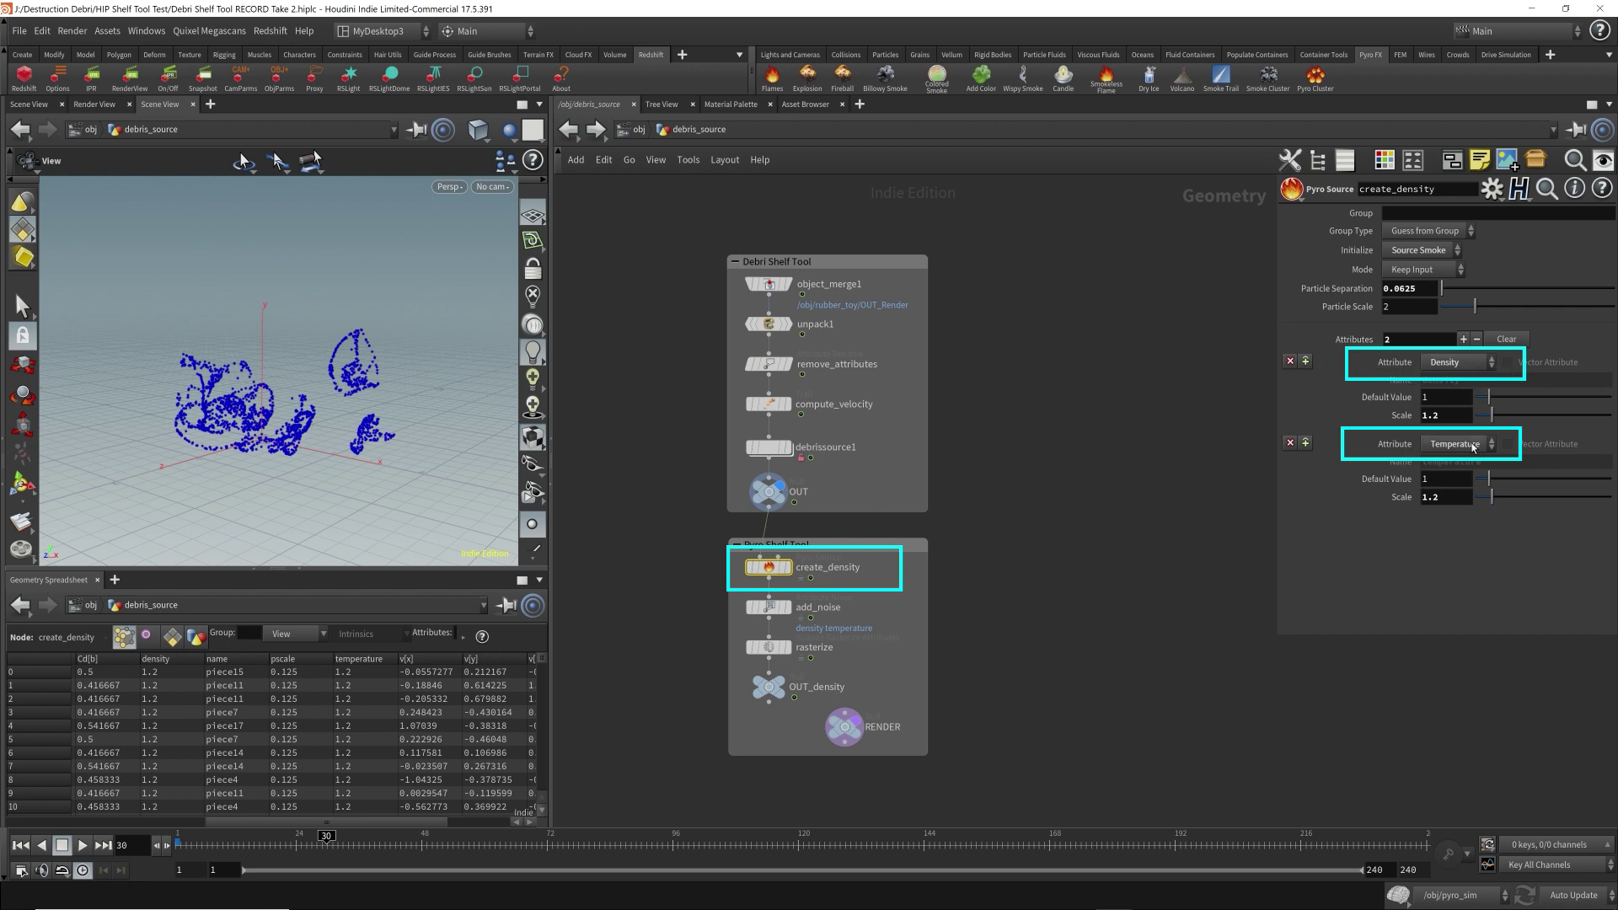
click(769, 492)
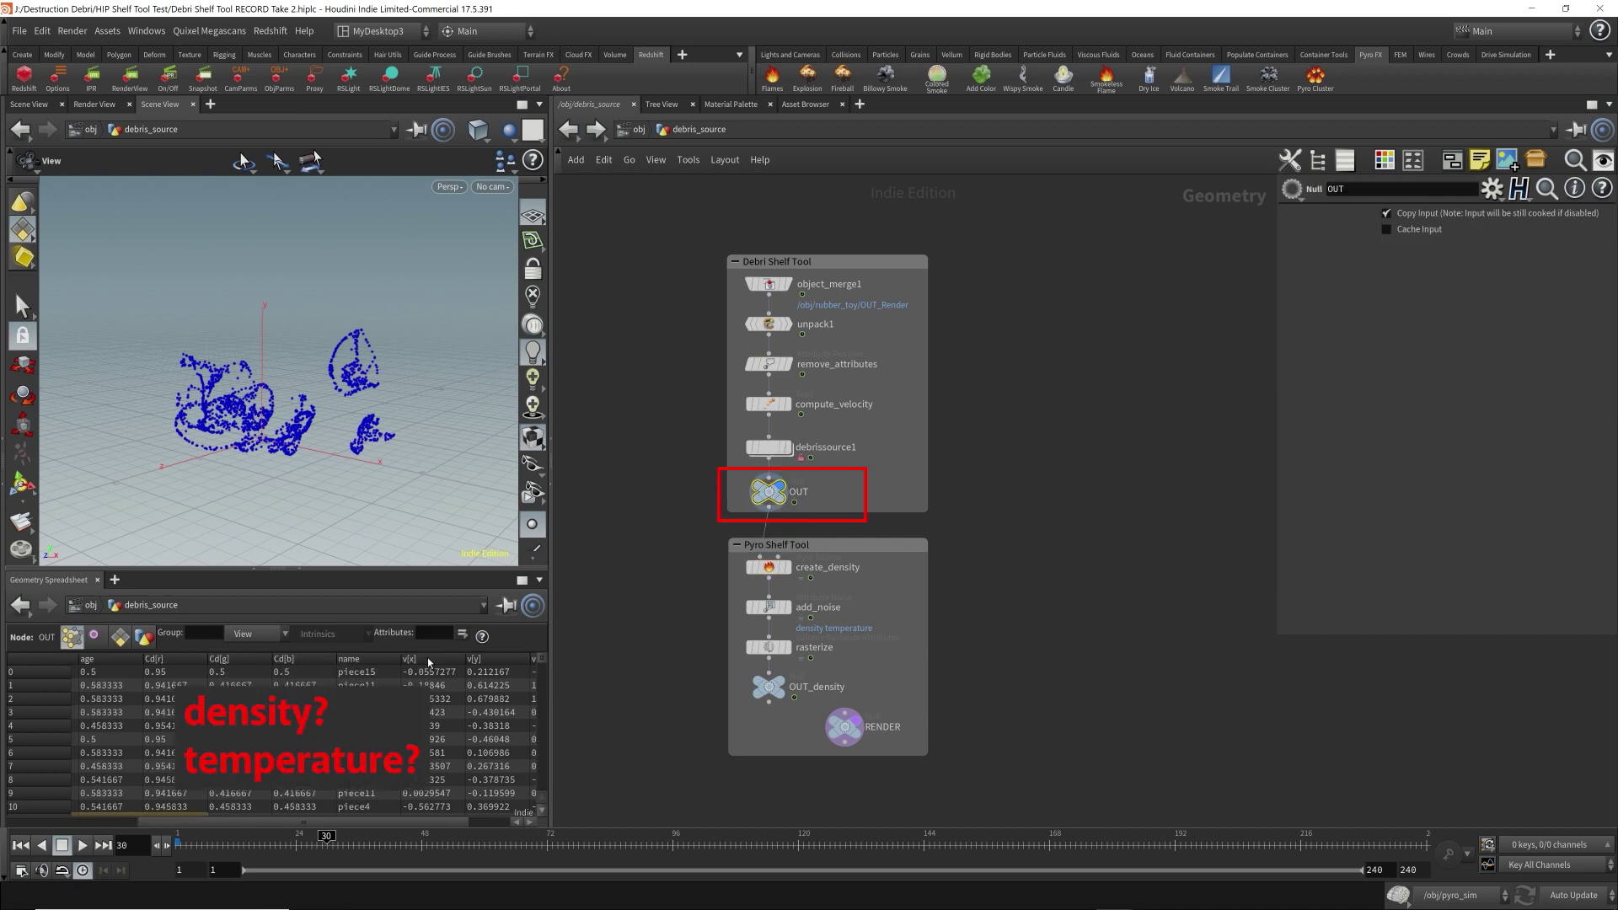
scroll(345, 822, right, 2)
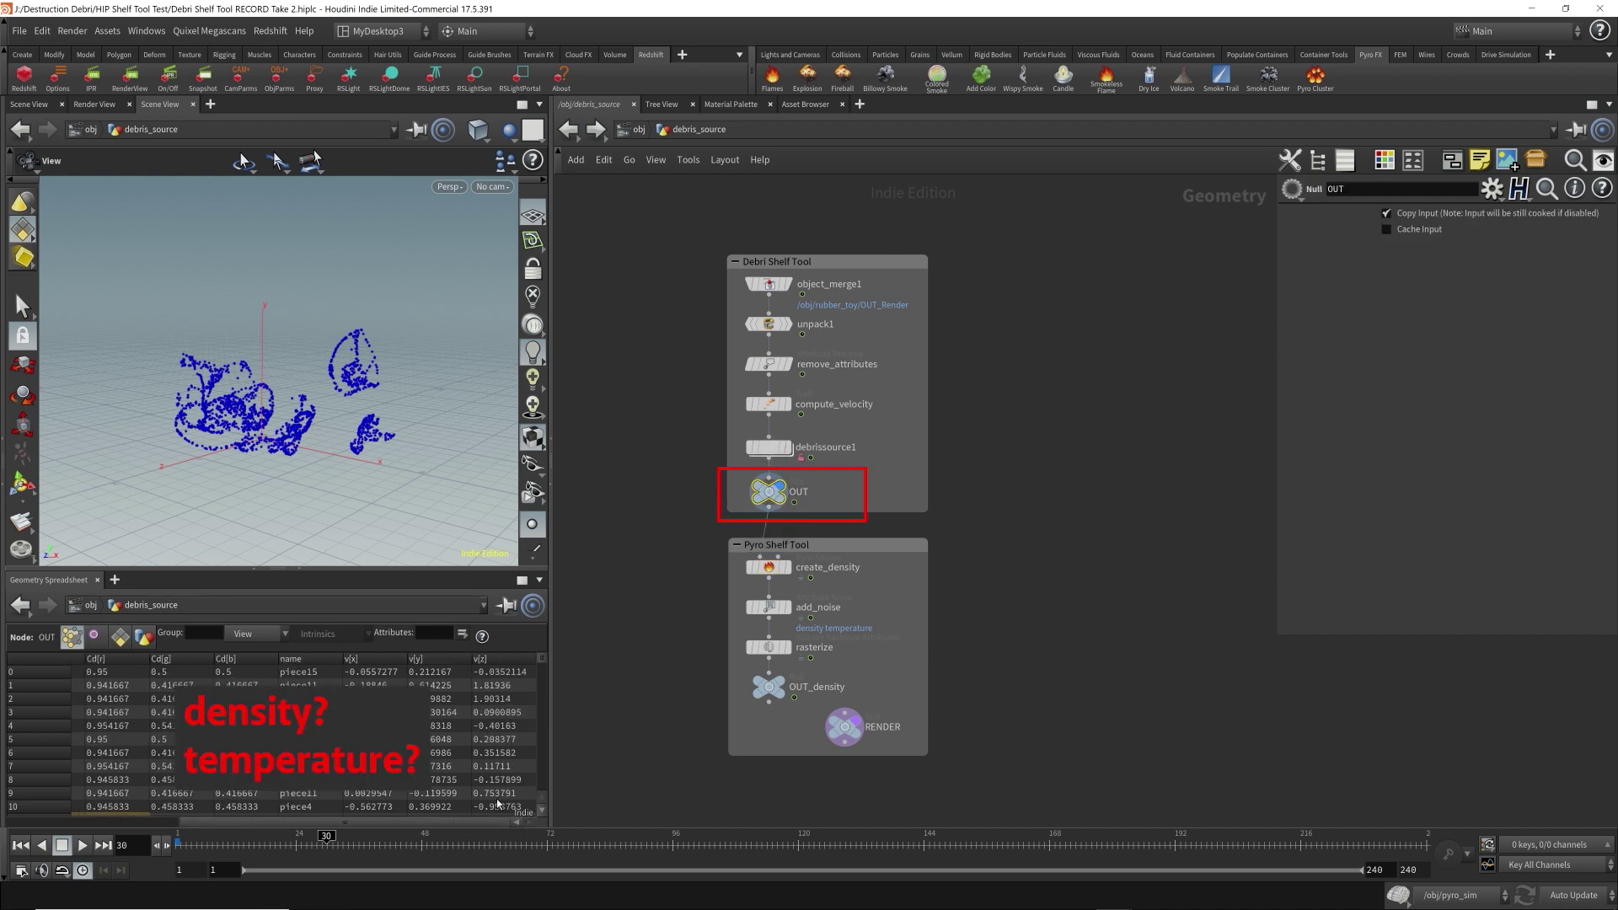
- Filter the spreadsheet to density and temperature and show create_density's values of 1.2
click(432, 632)
text(density temp)
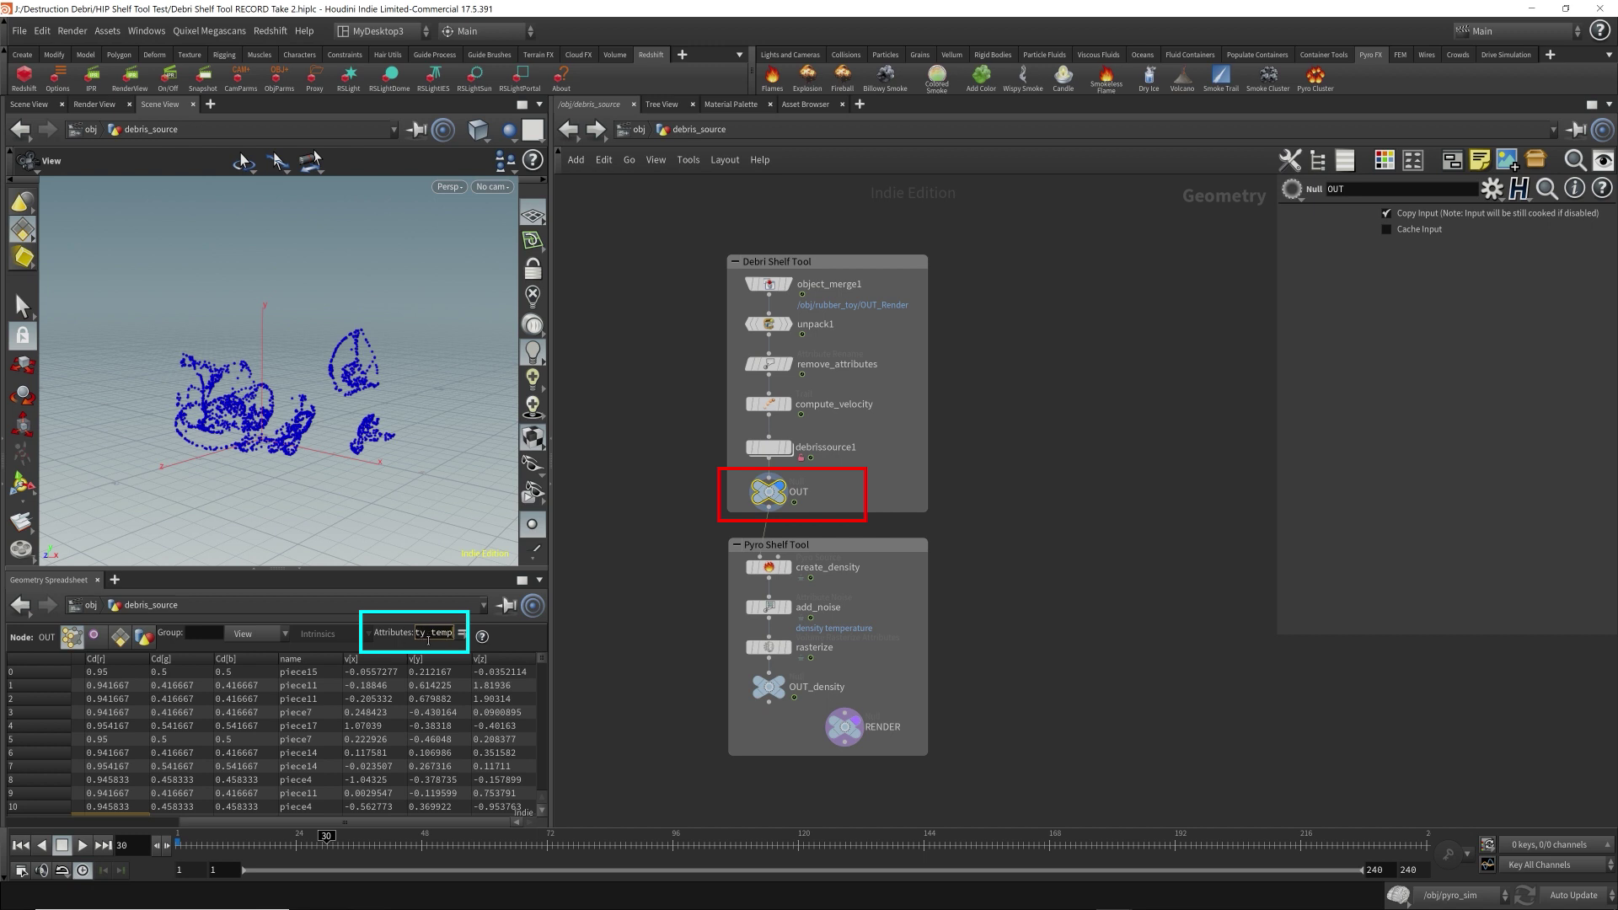
key(BackSpace)
key(BackSpace)
key(BackSpace)
key(BackSpace)
key(BackSpace)
key(Return)
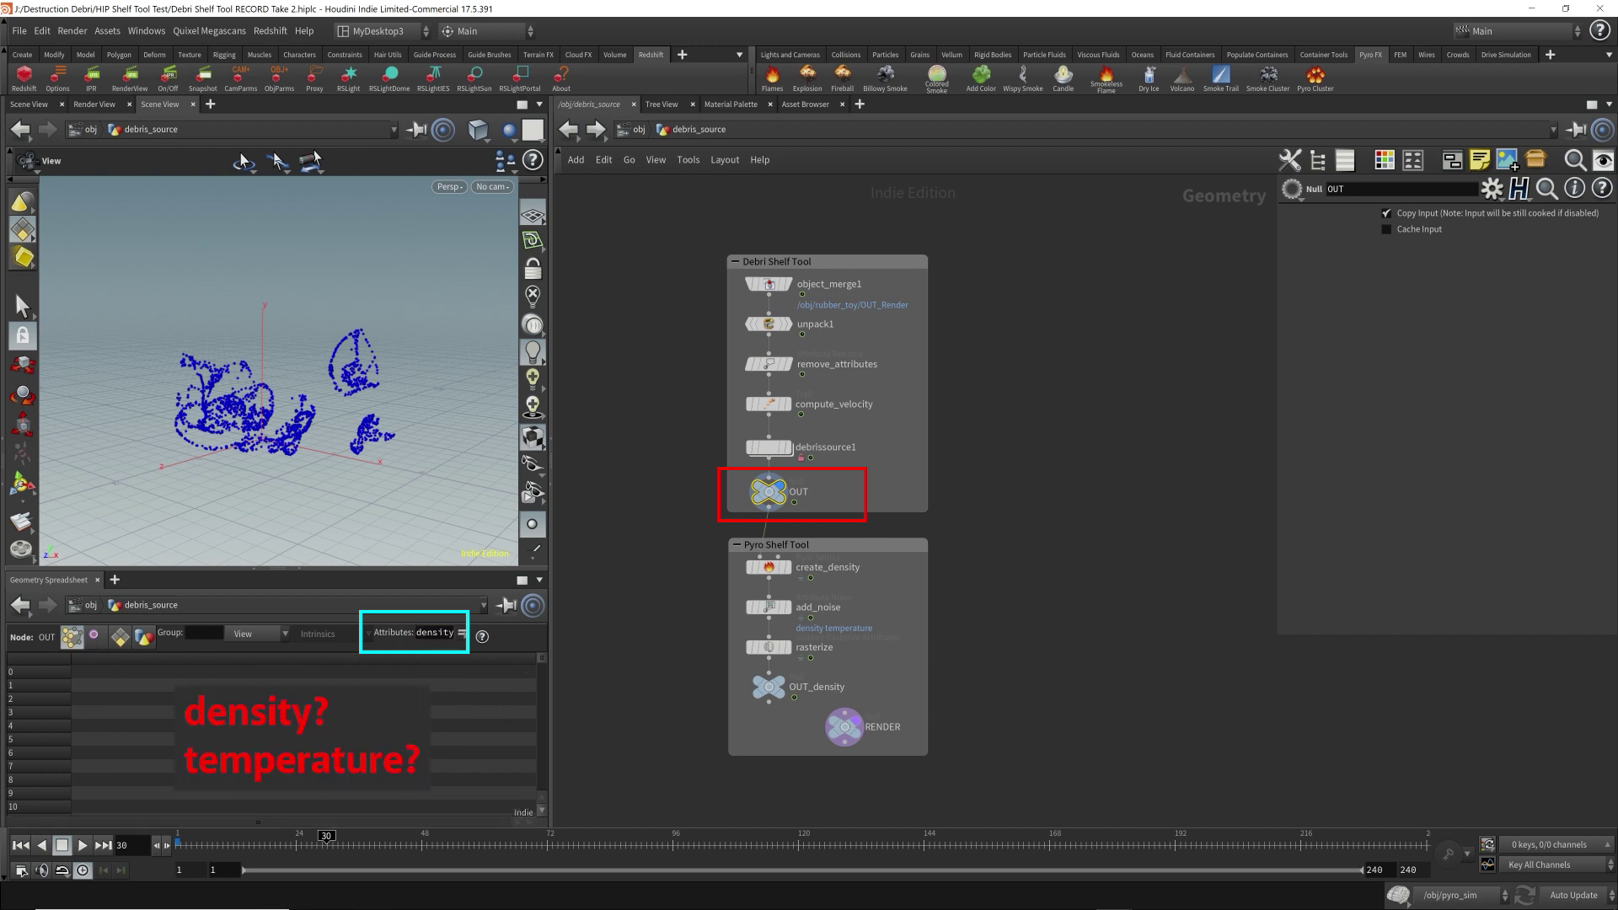
mouse_move(769, 569)
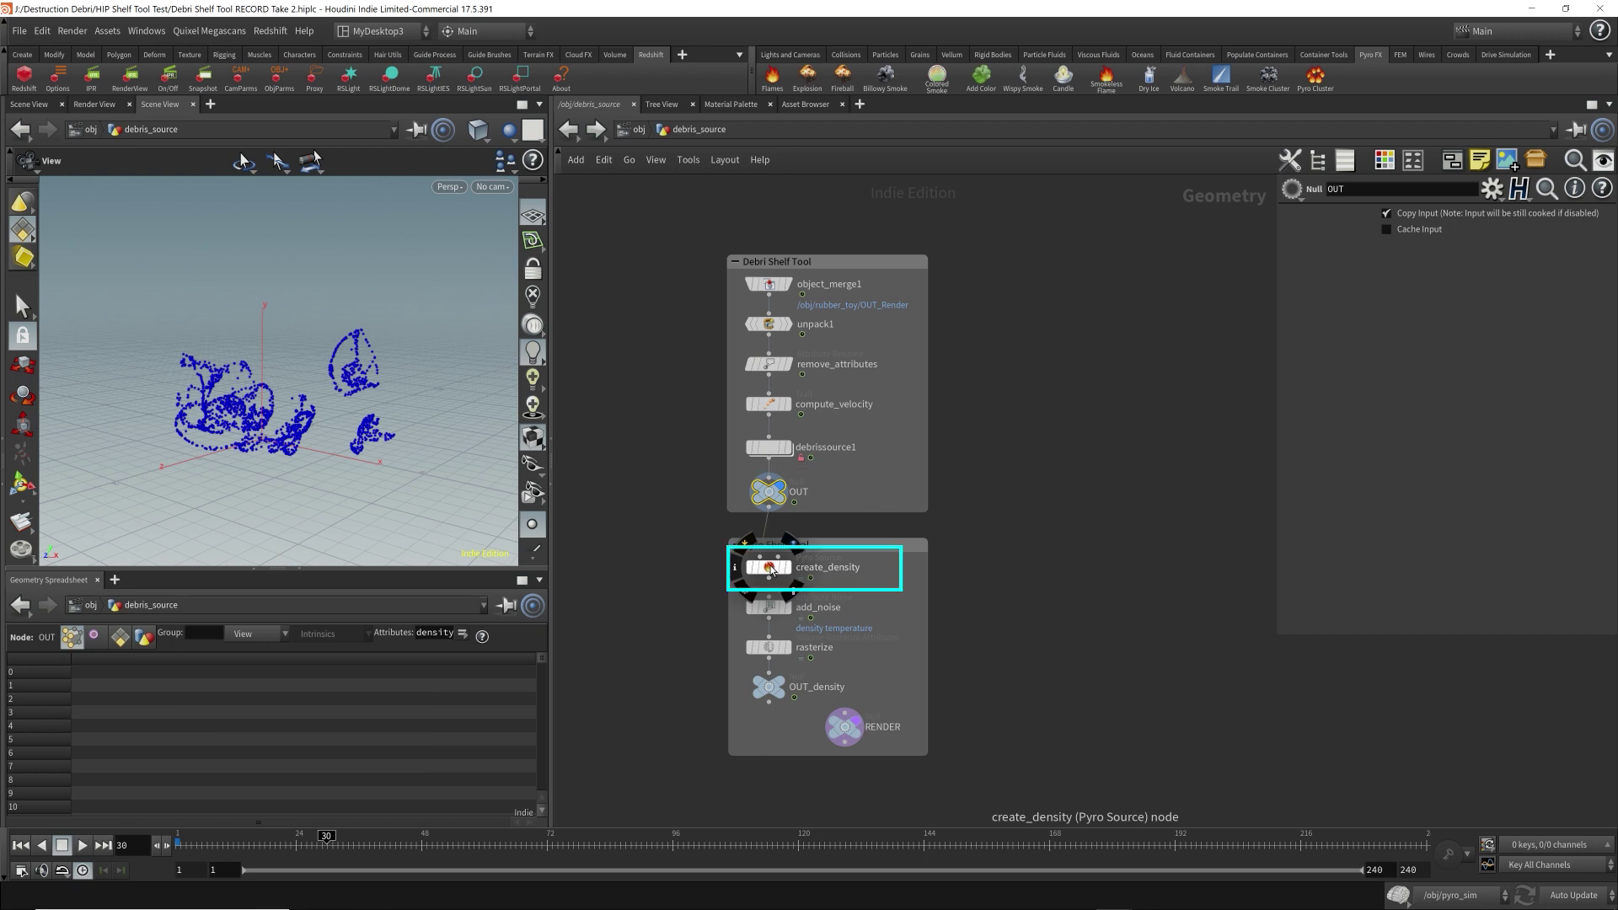
click(771, 569)
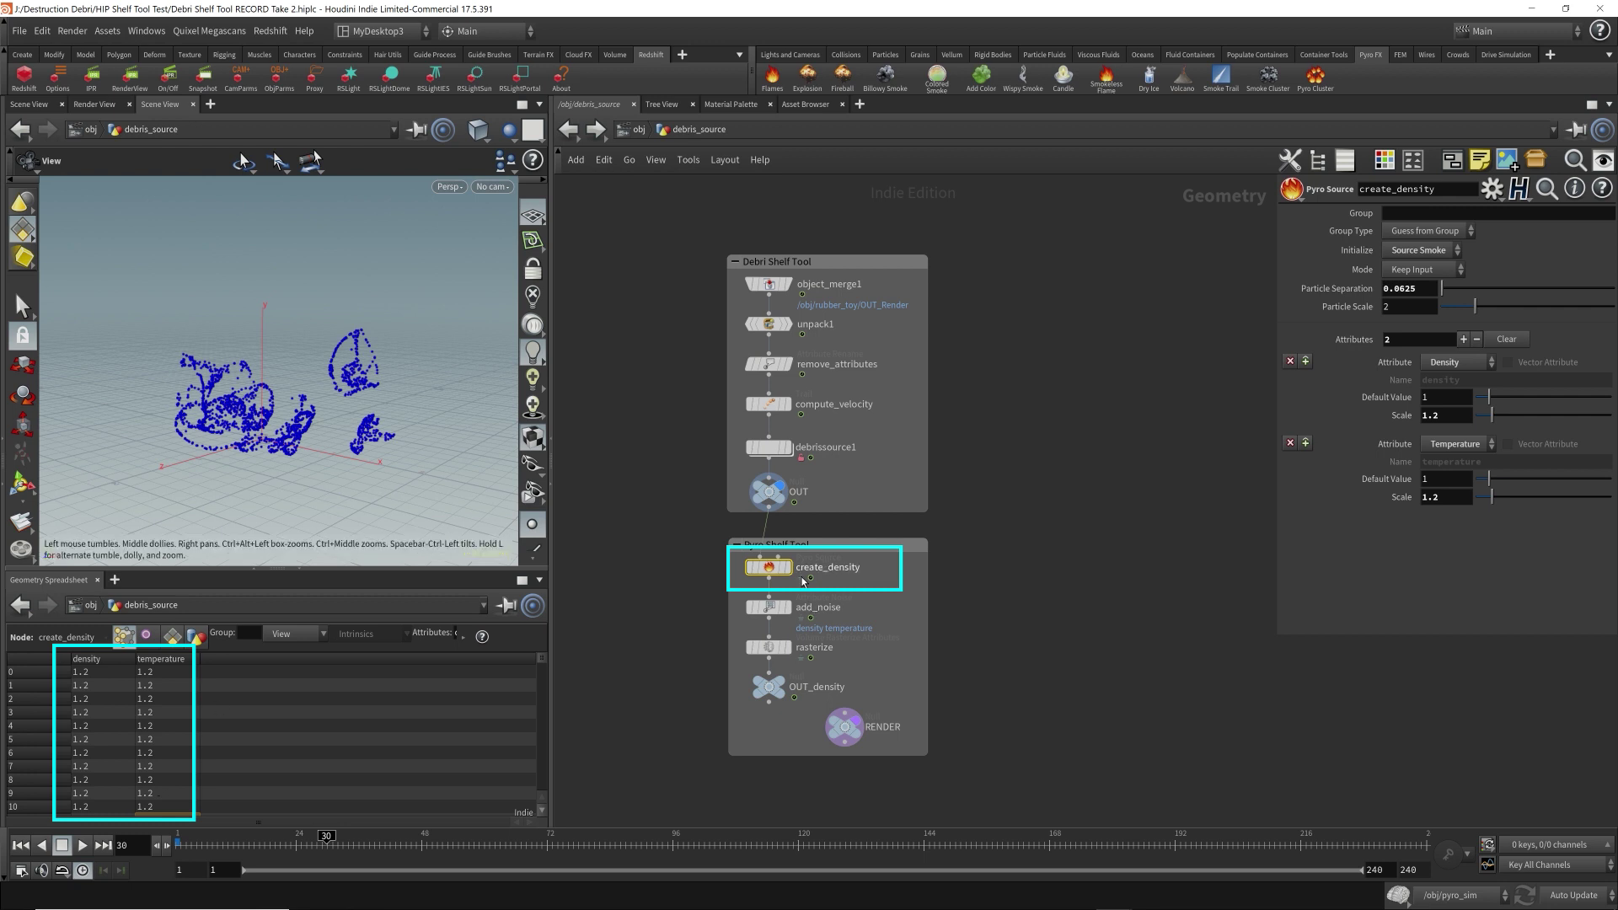
mouse_move(775, 573)
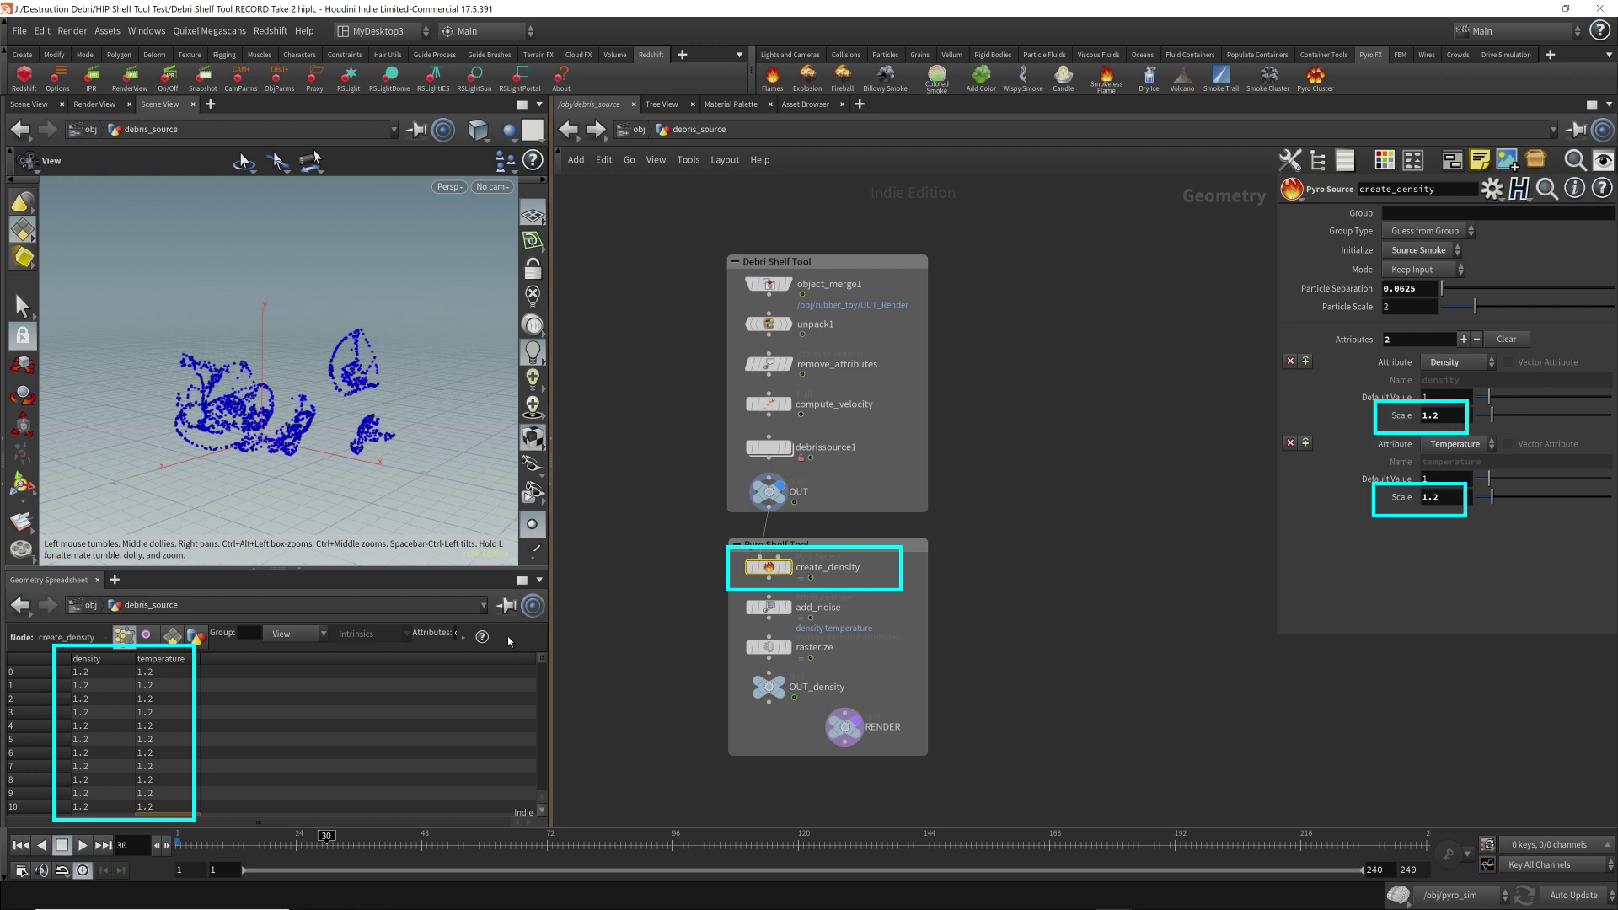
- Open add_noise's info summary showing 2,192 particle points, move it aside, and select rasterize
click(761, 609)
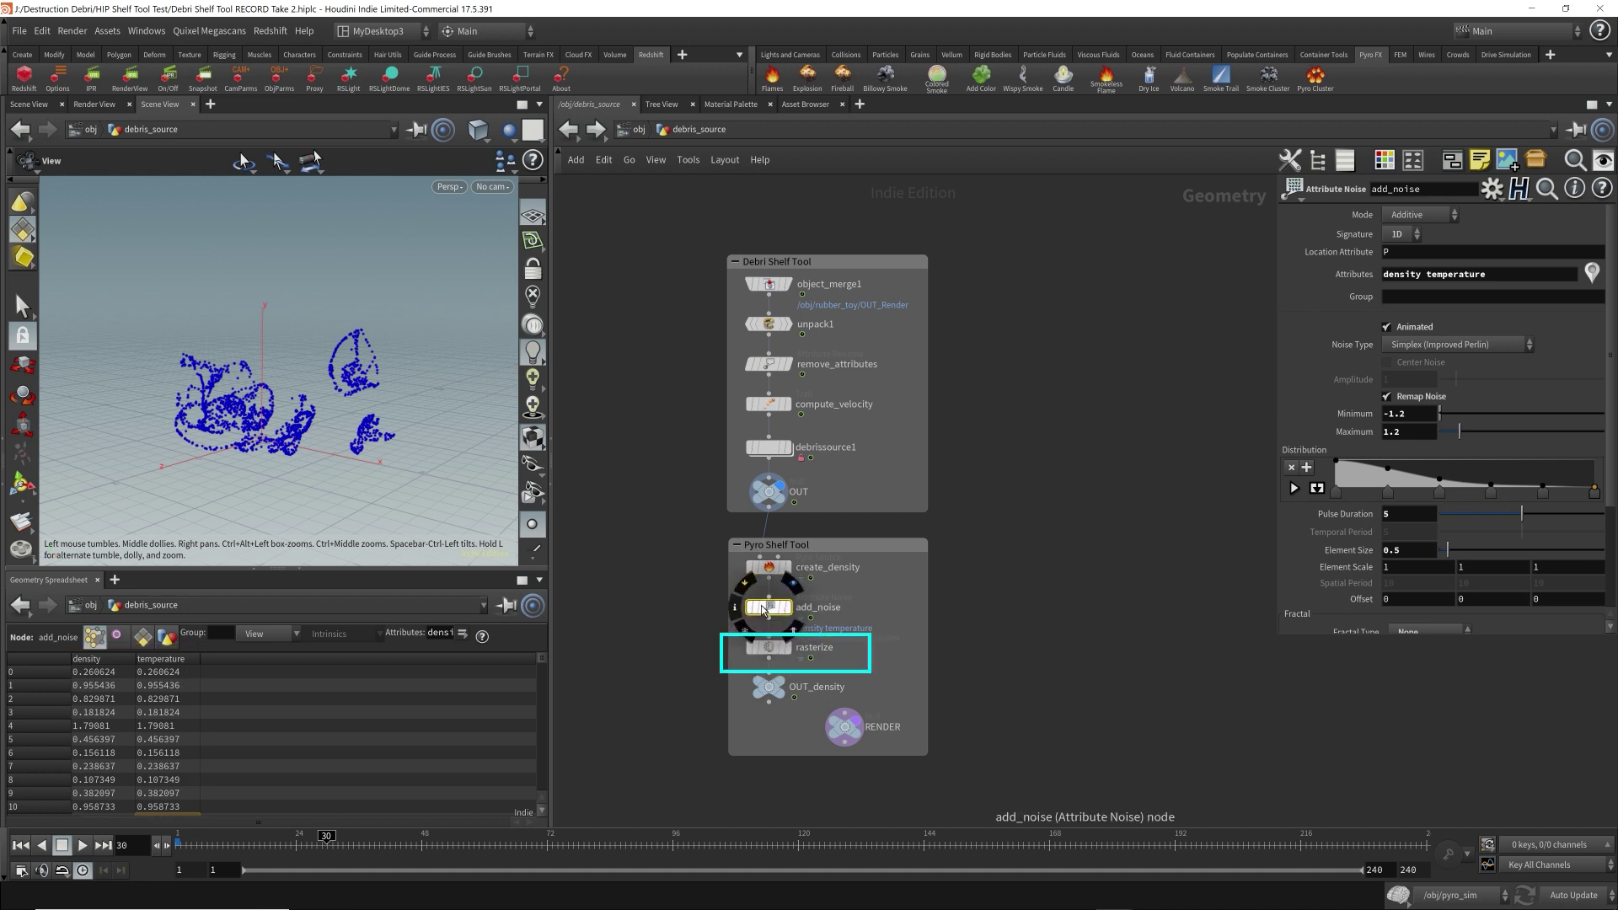
middle_click(735, 610)
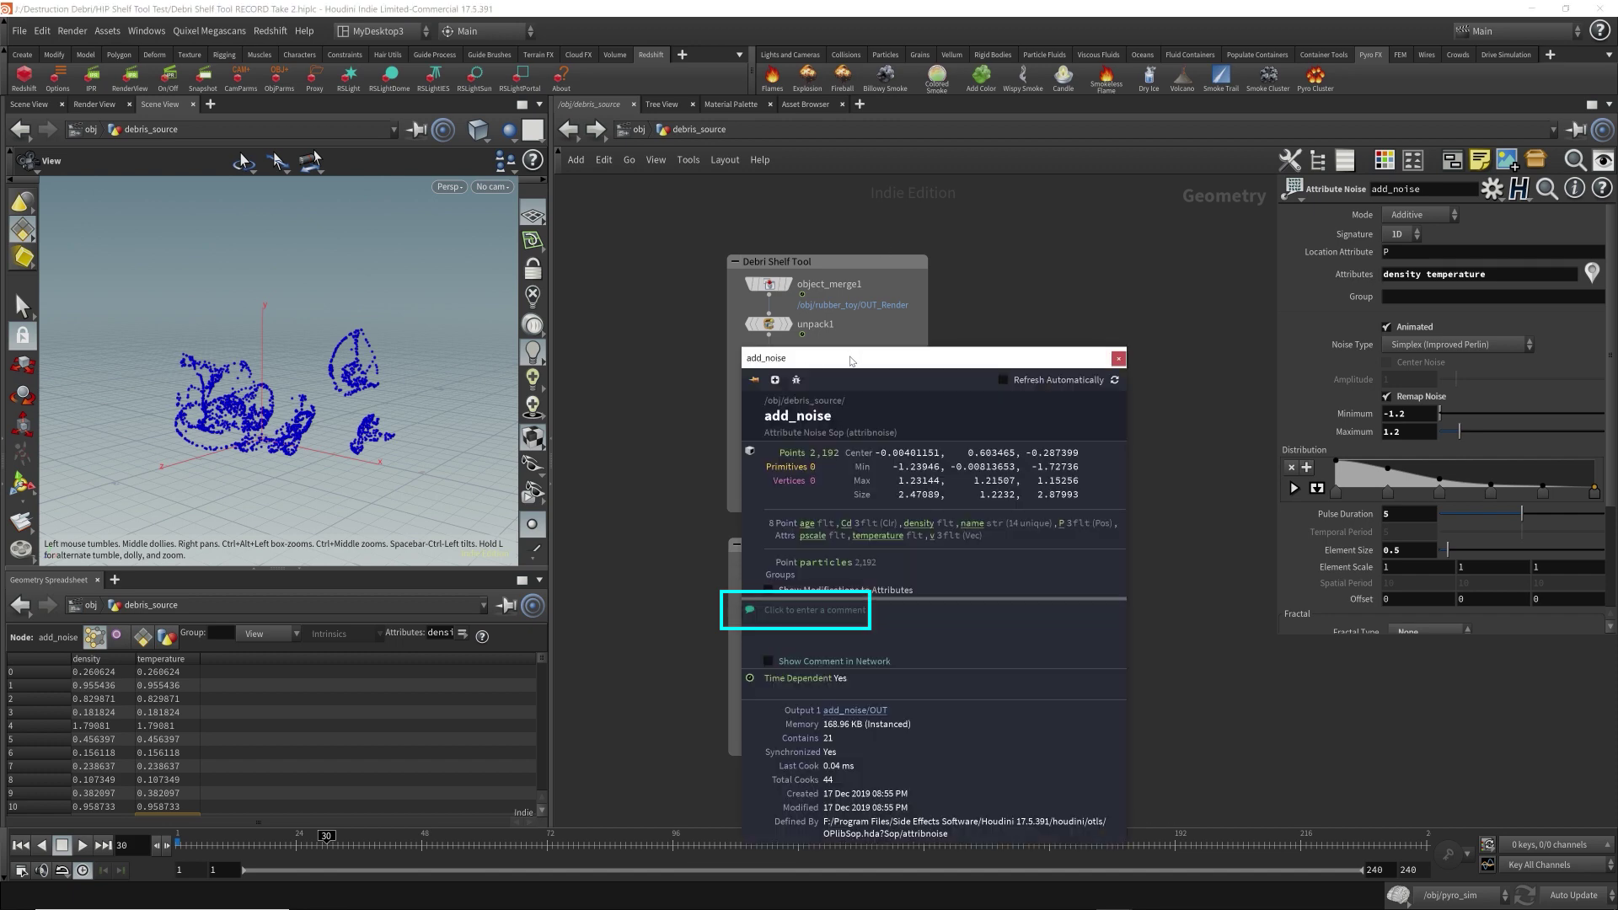
drag(847, 361, 1034, 320)
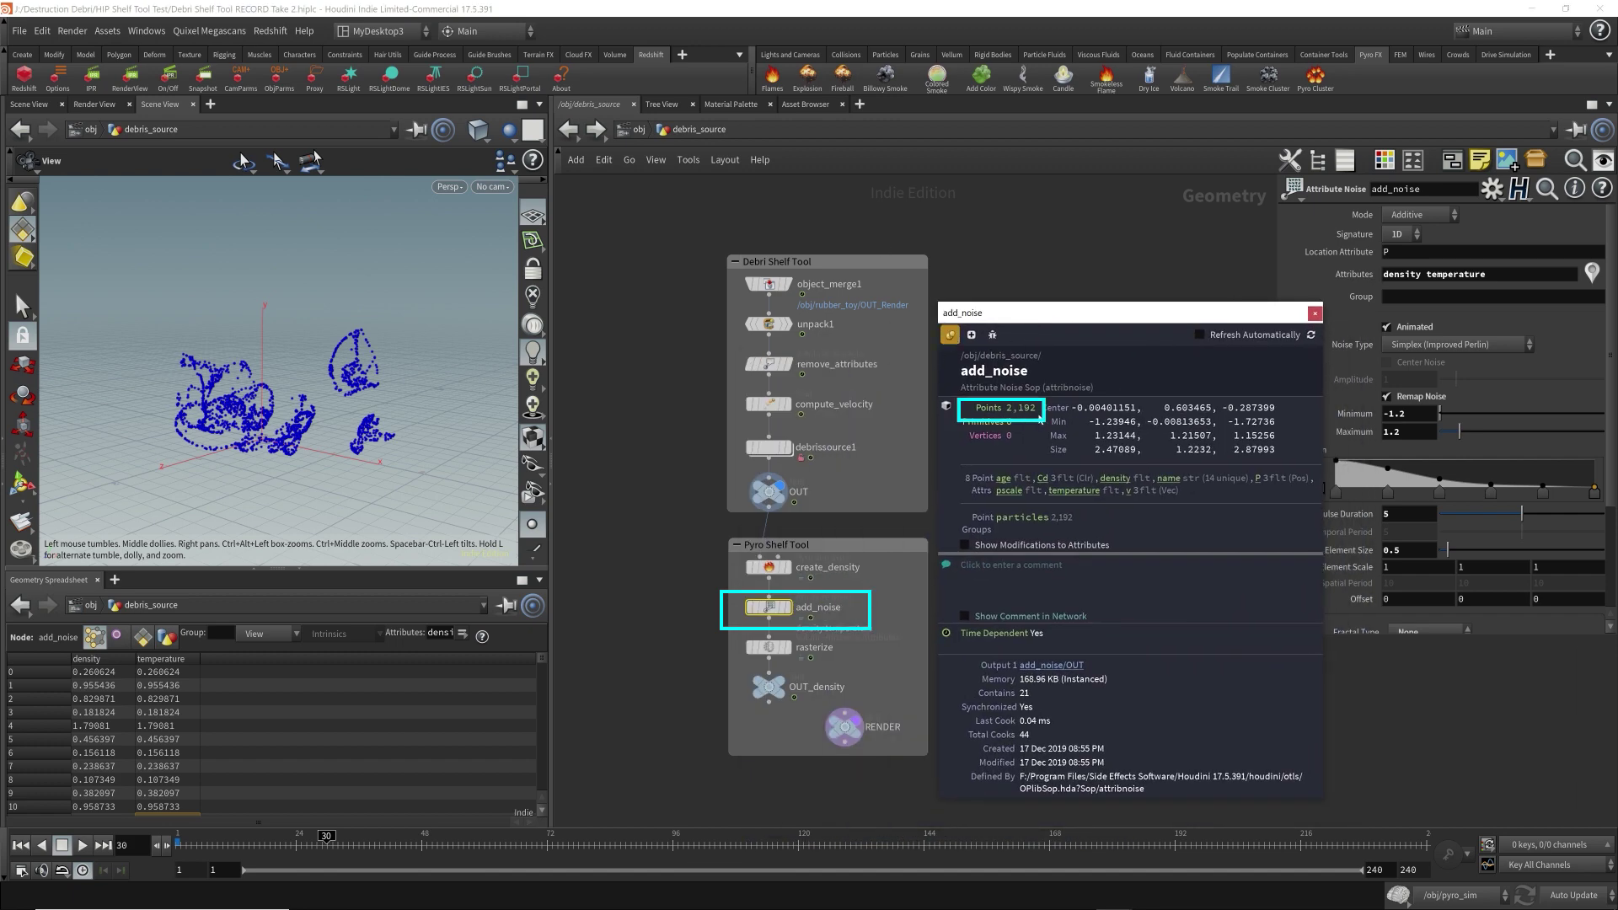
click(772, 649)
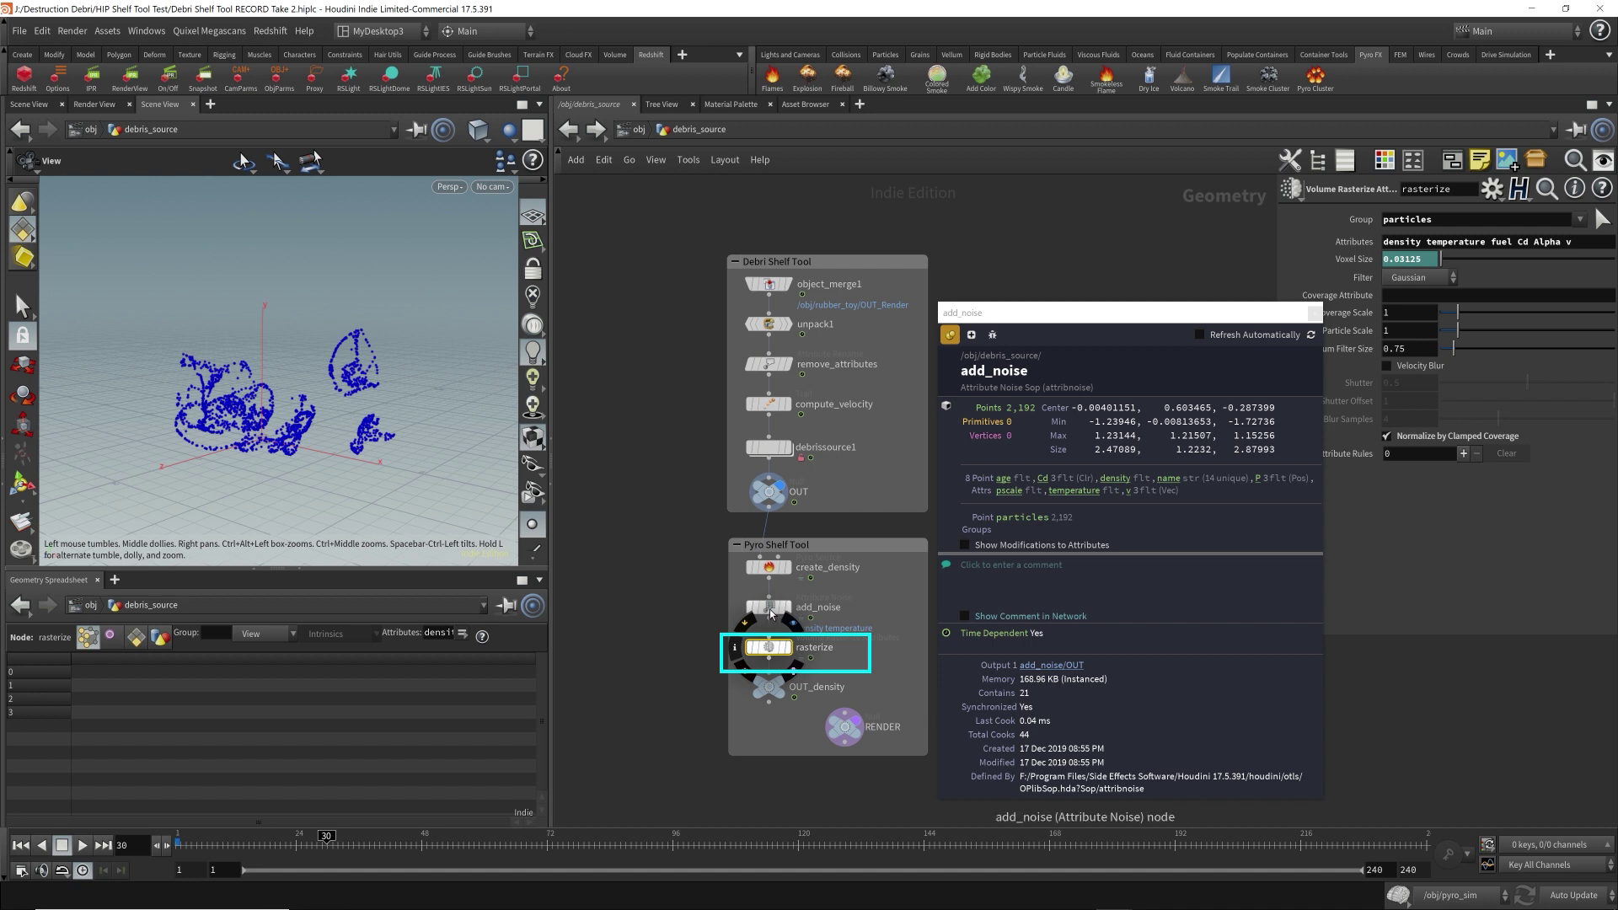
- Open rasterize's info summary, then display the rasterized smoke and OUT_density in the viewport
click(736, 649)
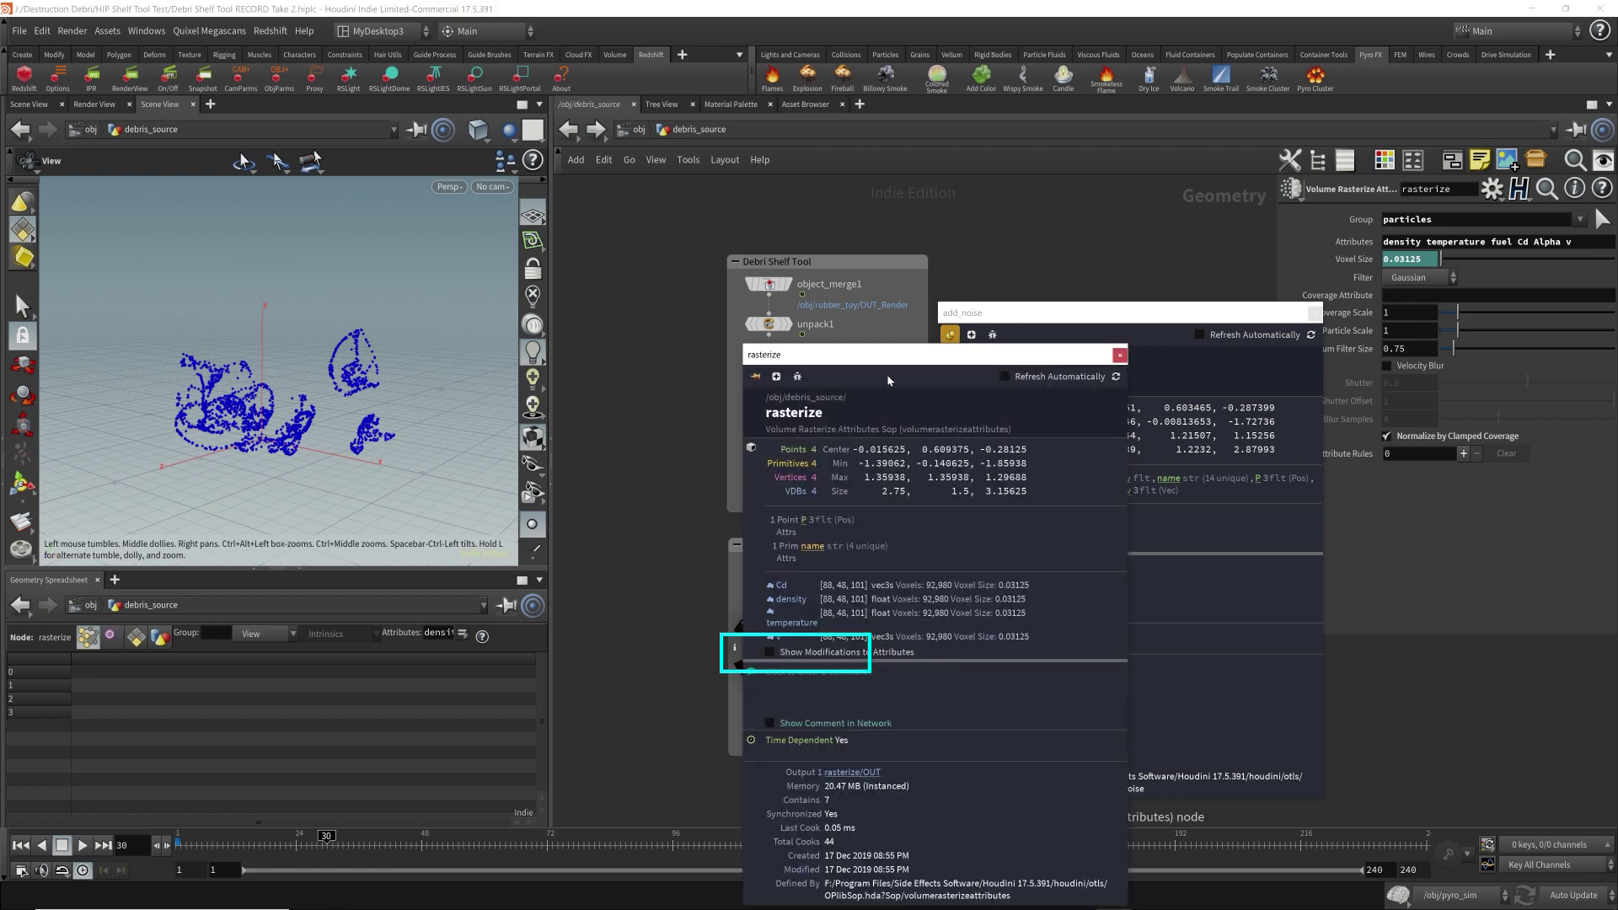
drag(837, 434, 1197, 444)
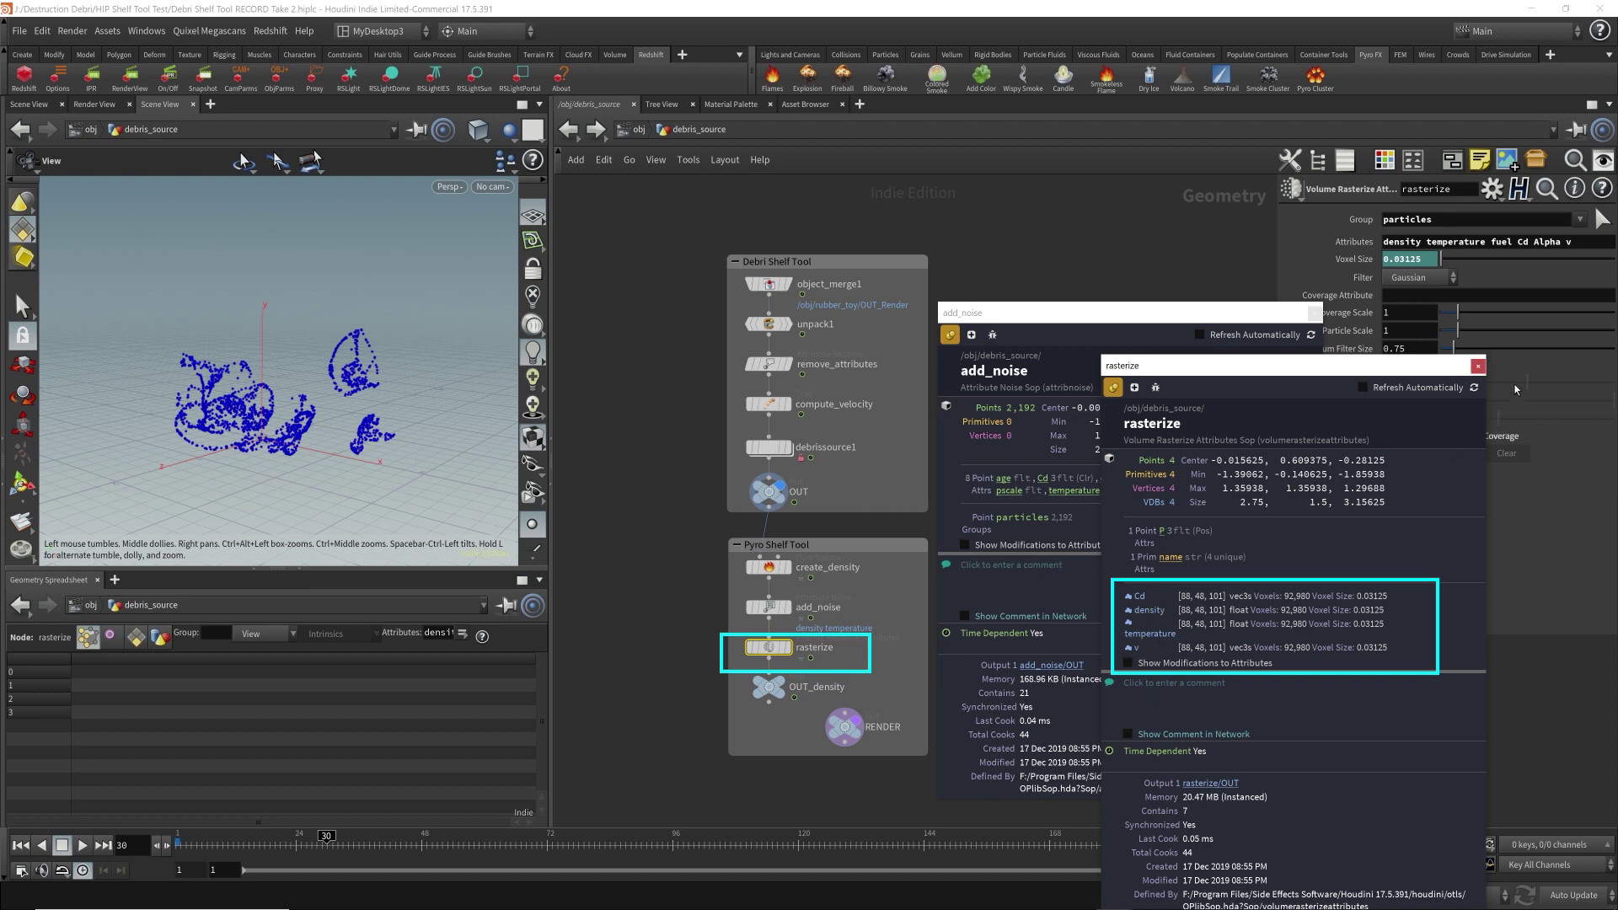
click(753, 648)
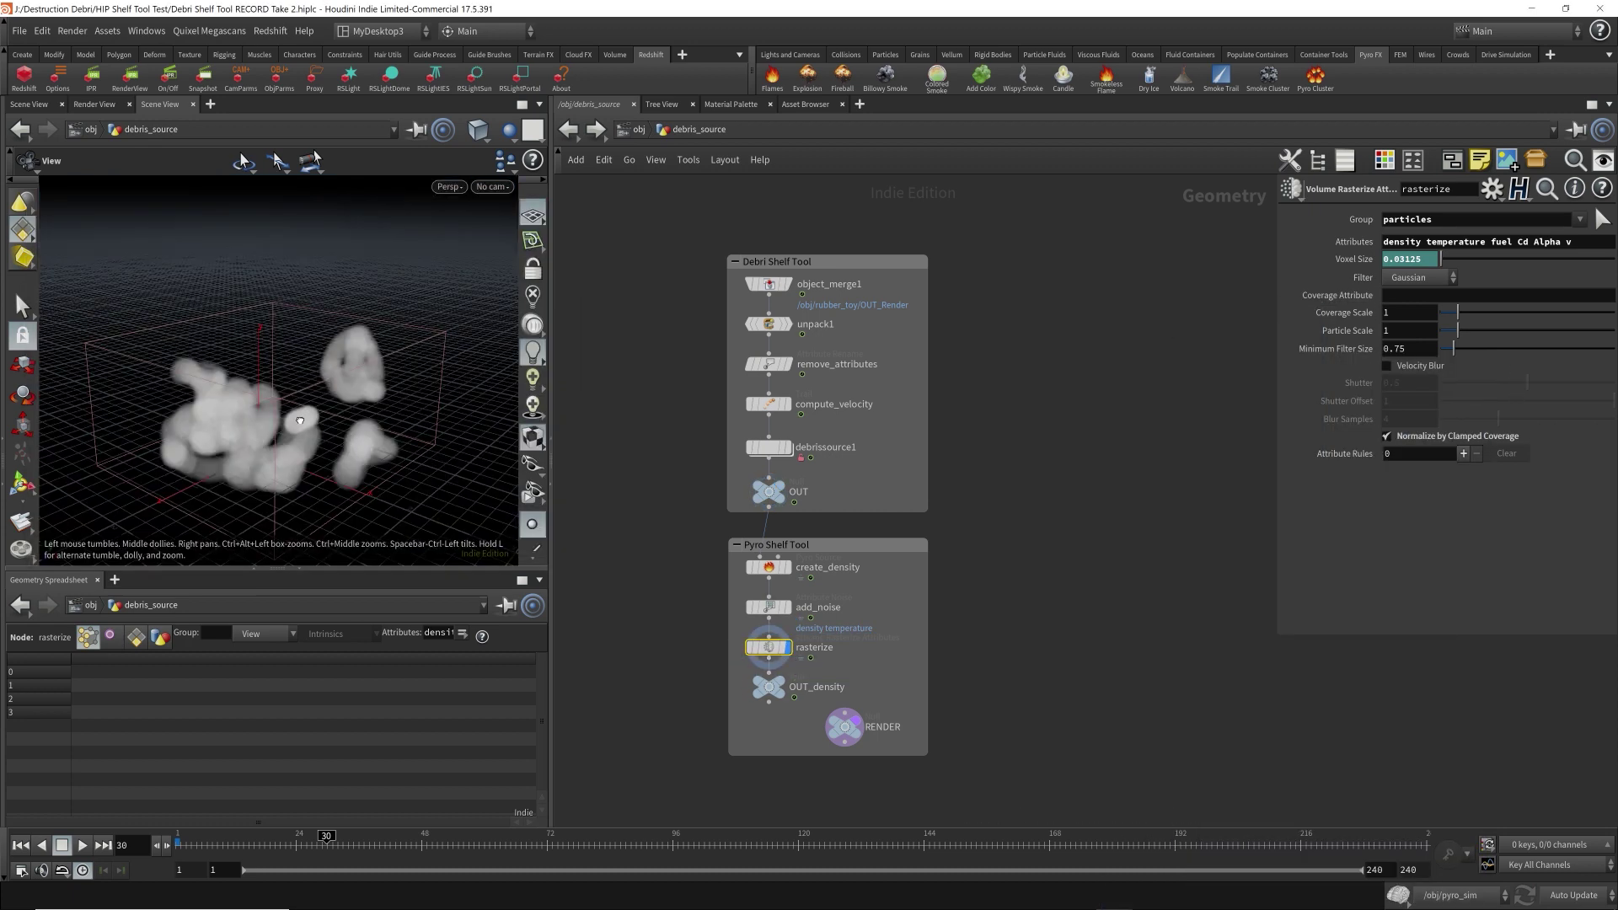
click(778, 682)
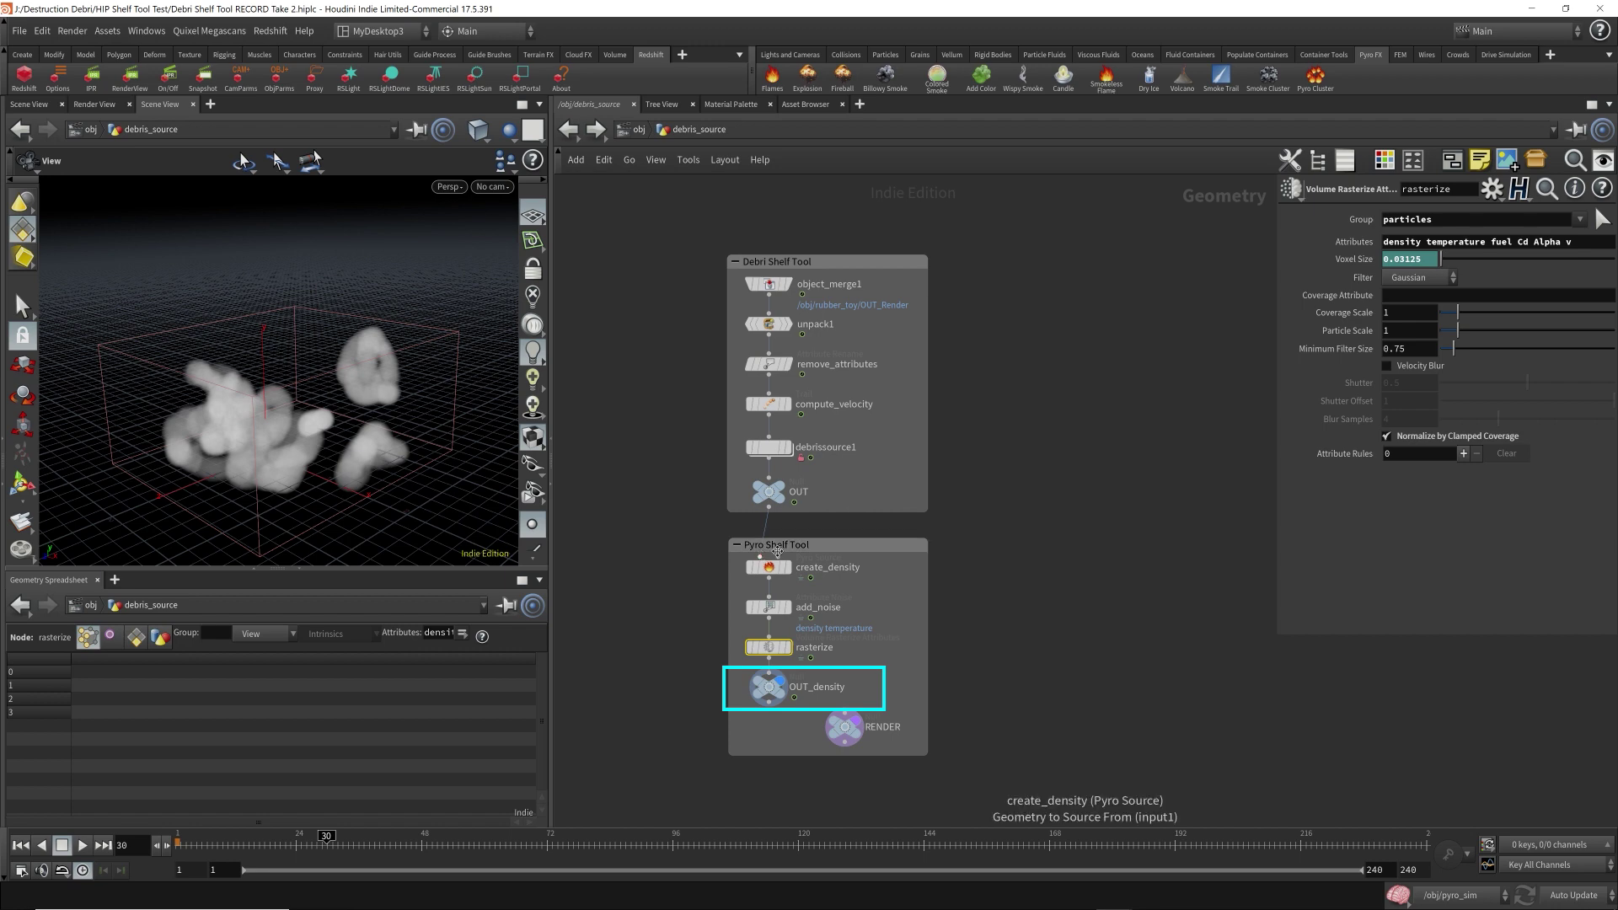
- Put the display flag back on the debris OUT node and return to the object level
click(793, 470)
click(769, 497)
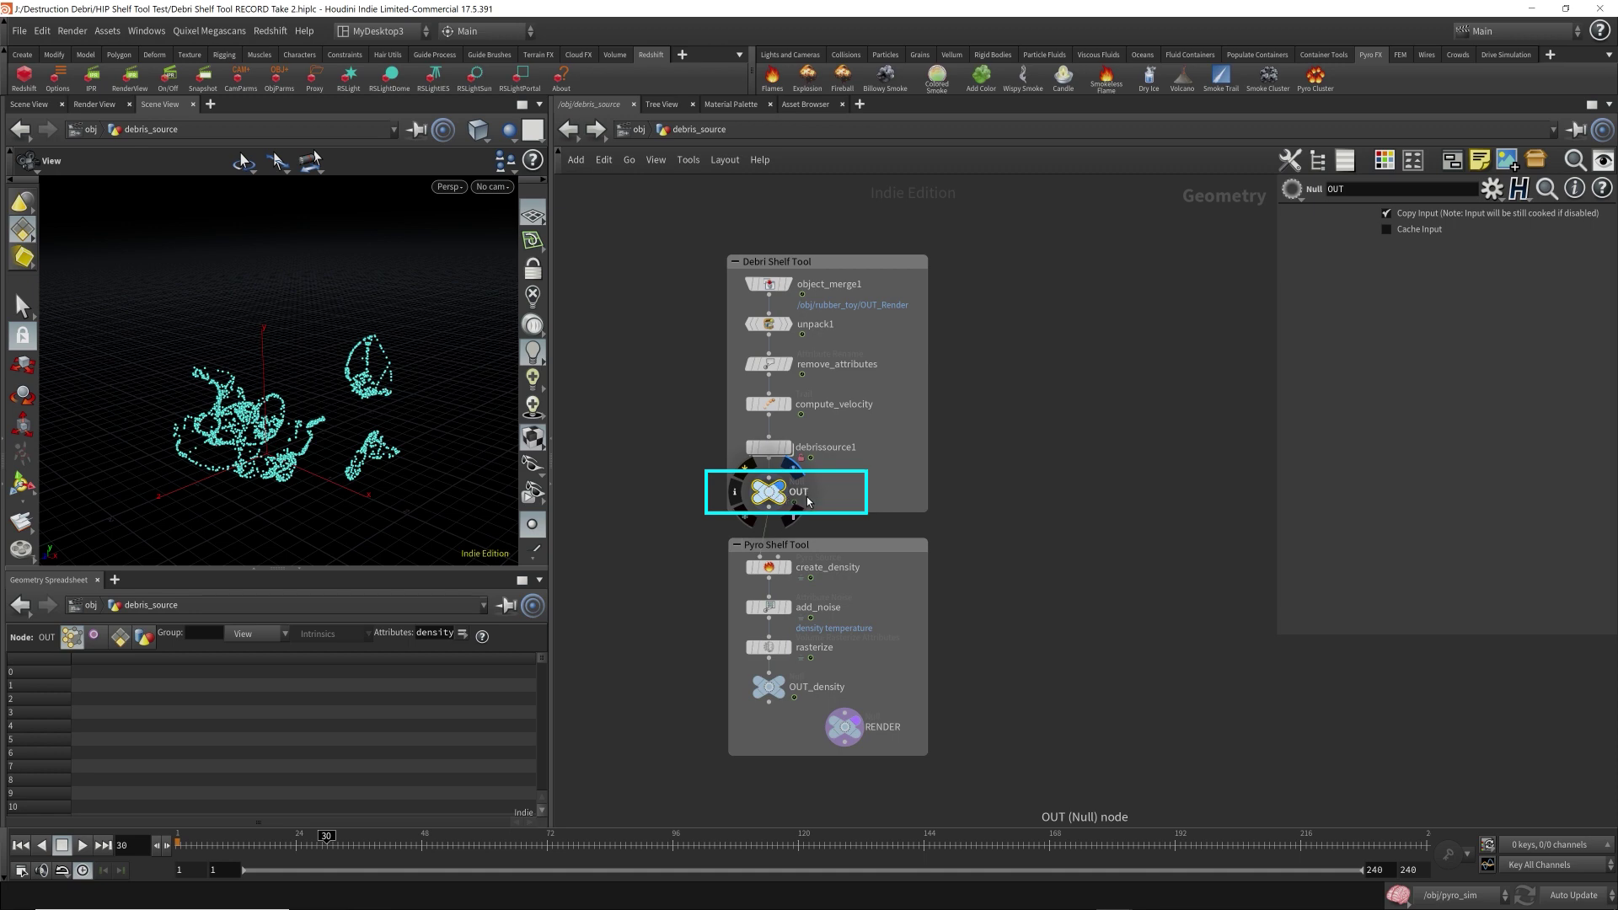
click(642, 133)
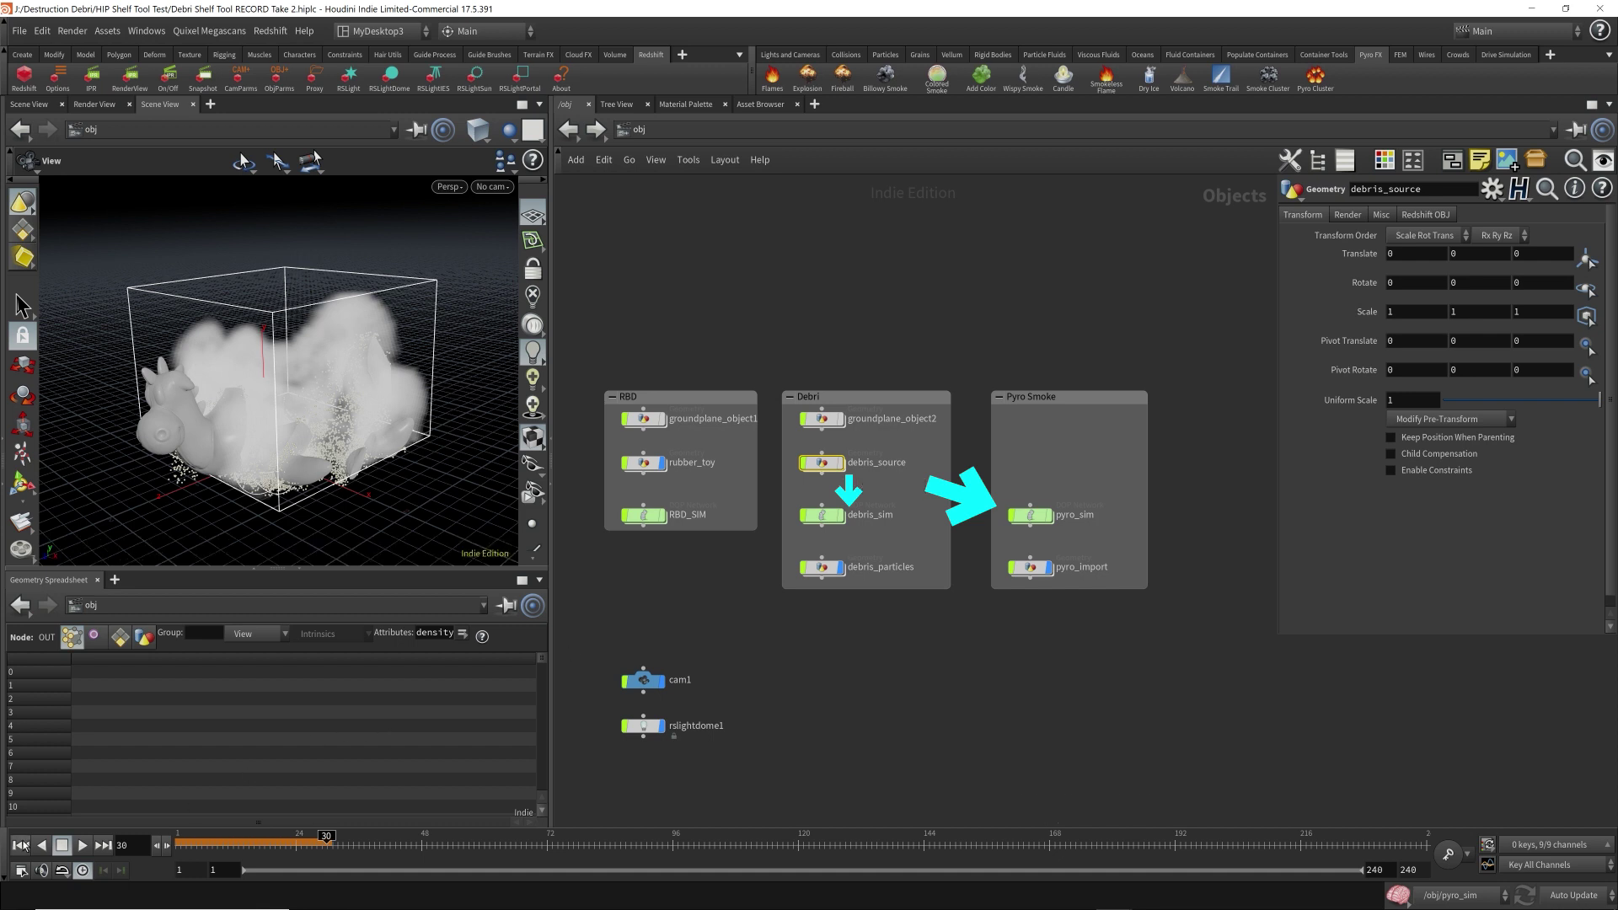
- Inside pyro_sim, confirm the Volume Source reads OUT_density, move resize_container above the solver, and frame all
double_click(1034, 516)
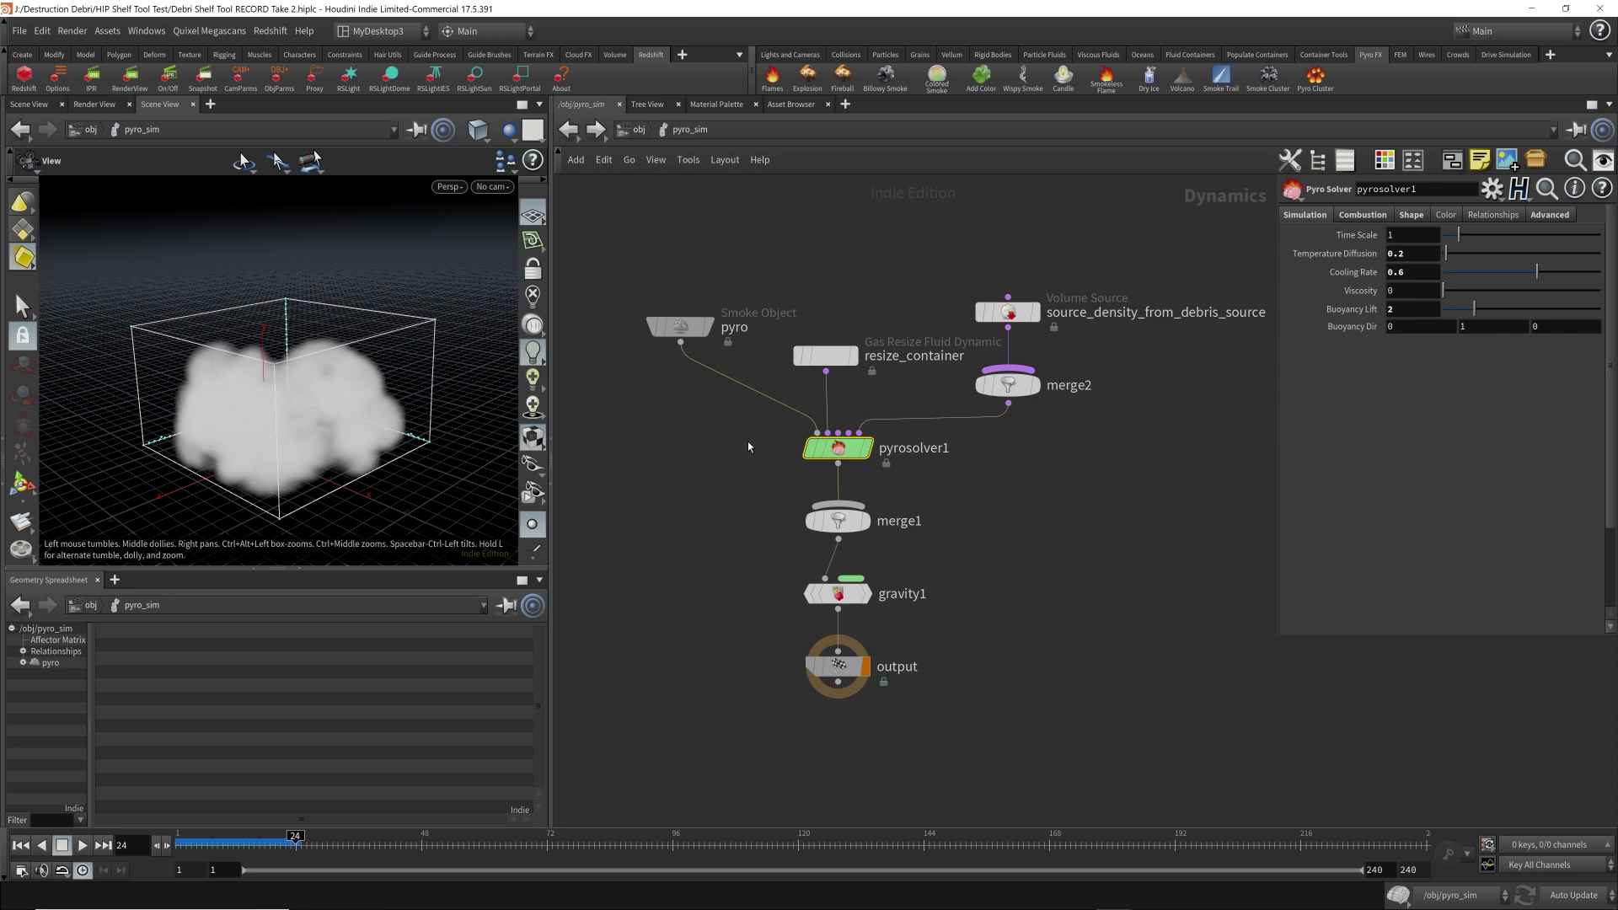
click(680, 326)
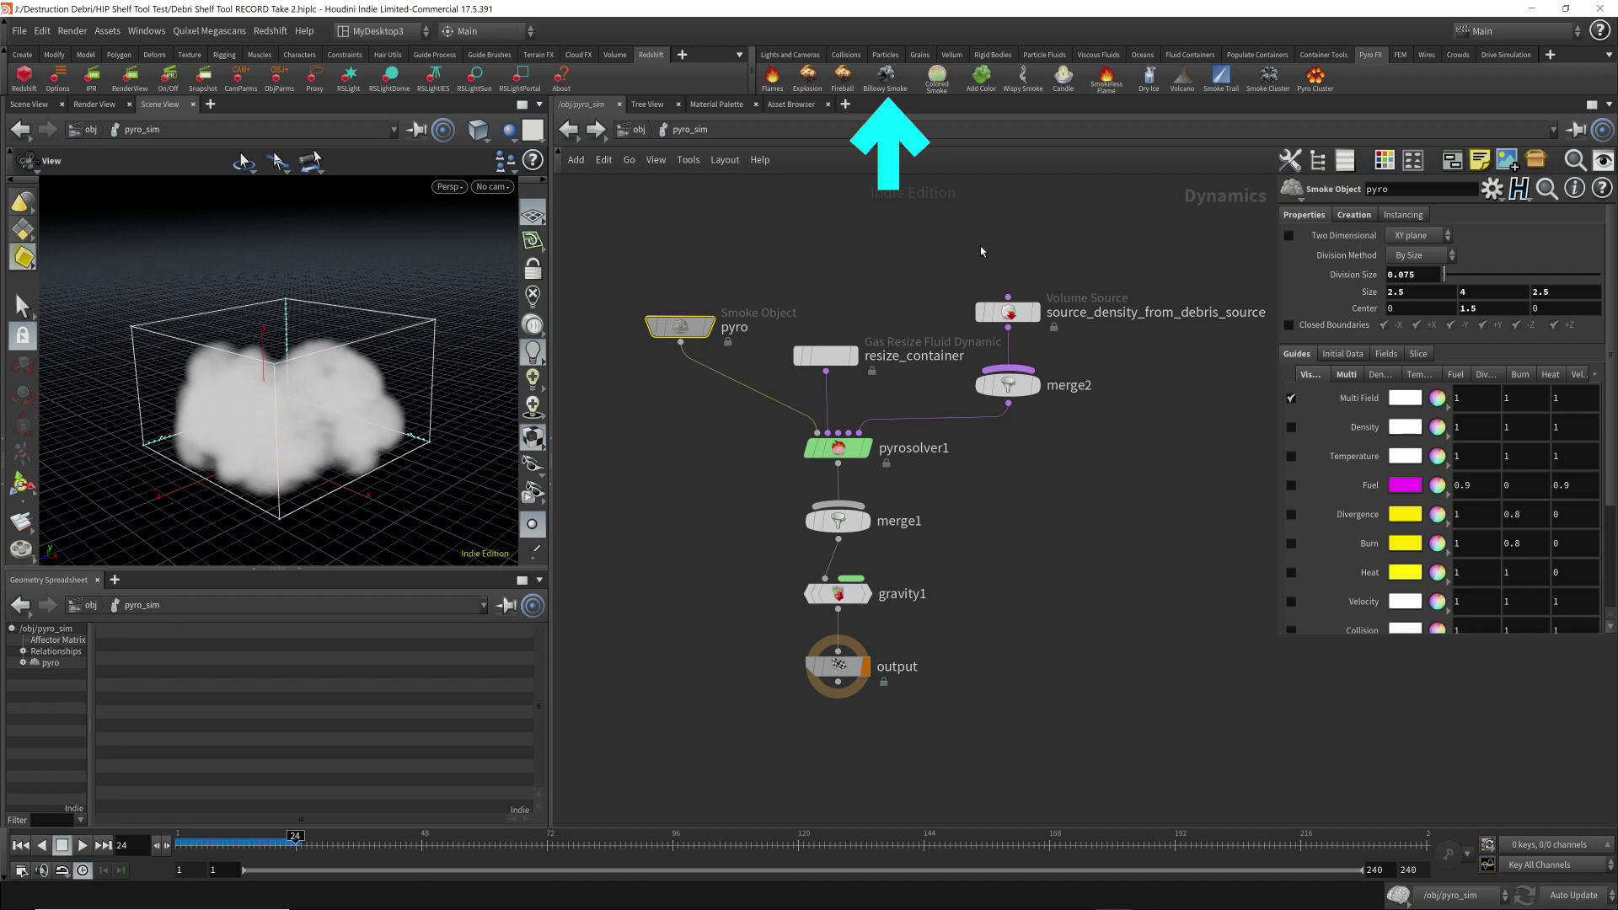
click(1093, 329)
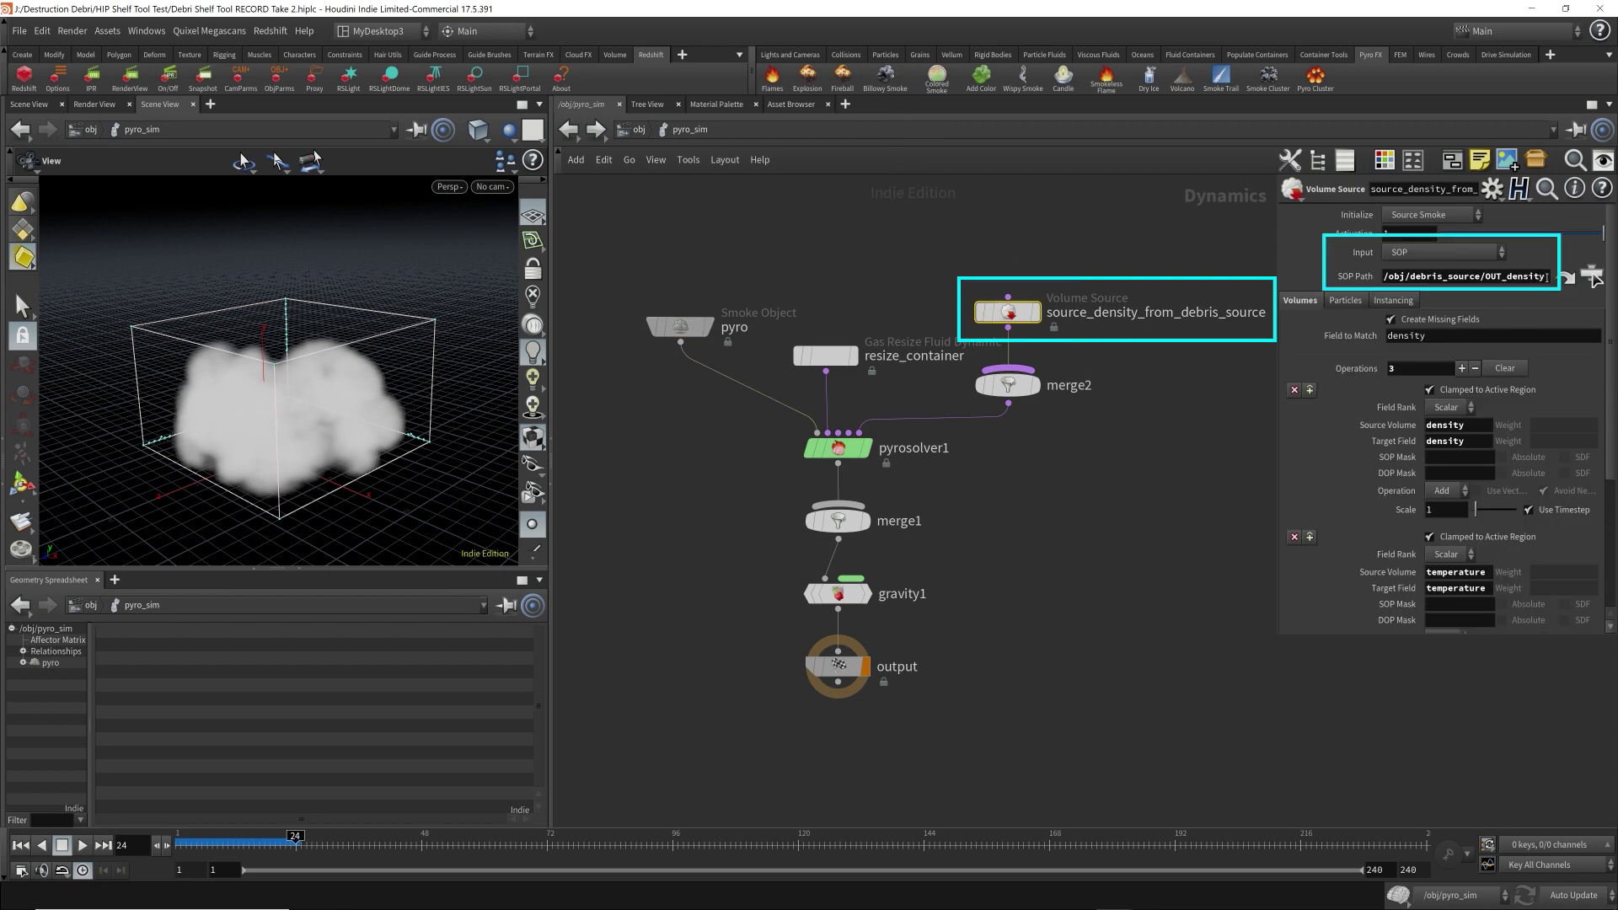
double_click(1487, 278)
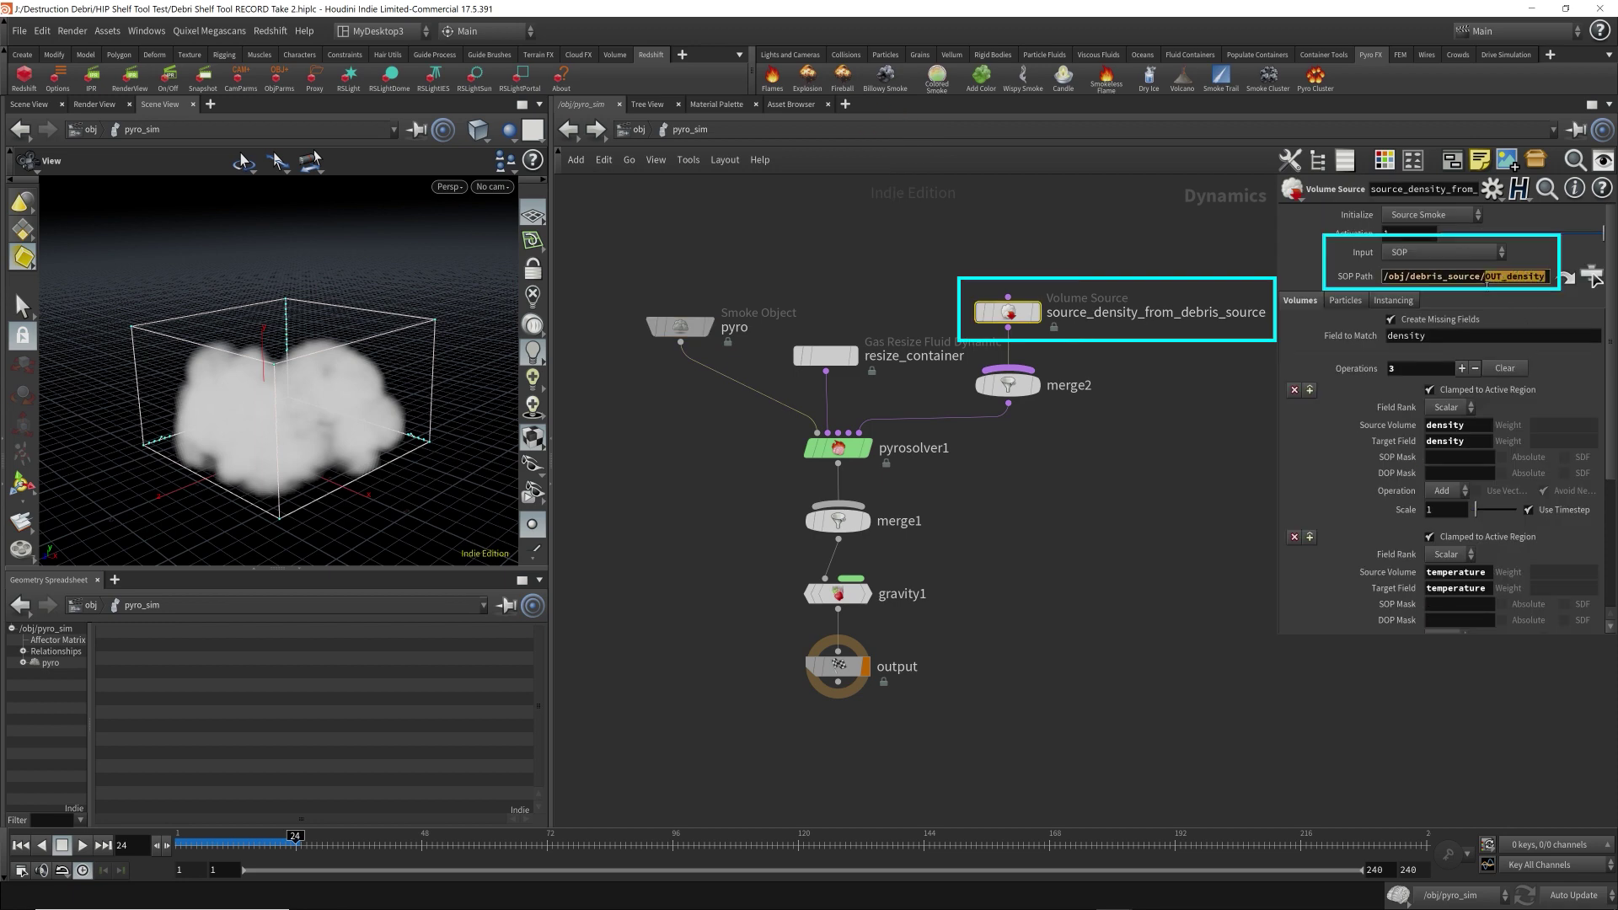
click(1592, 276)
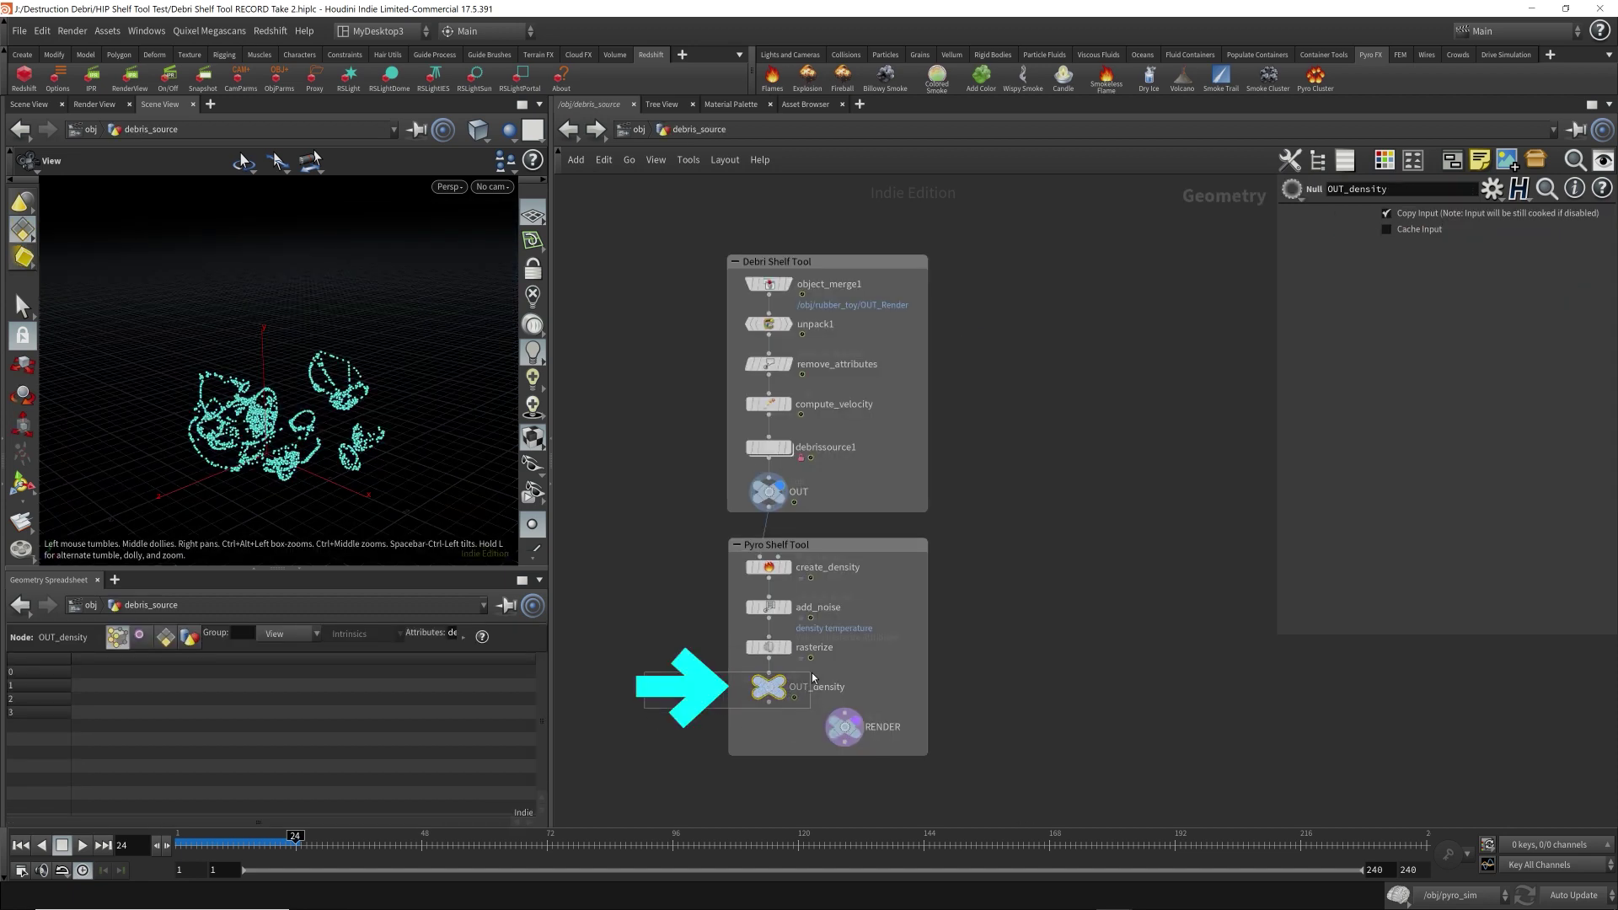
click(568, 130)
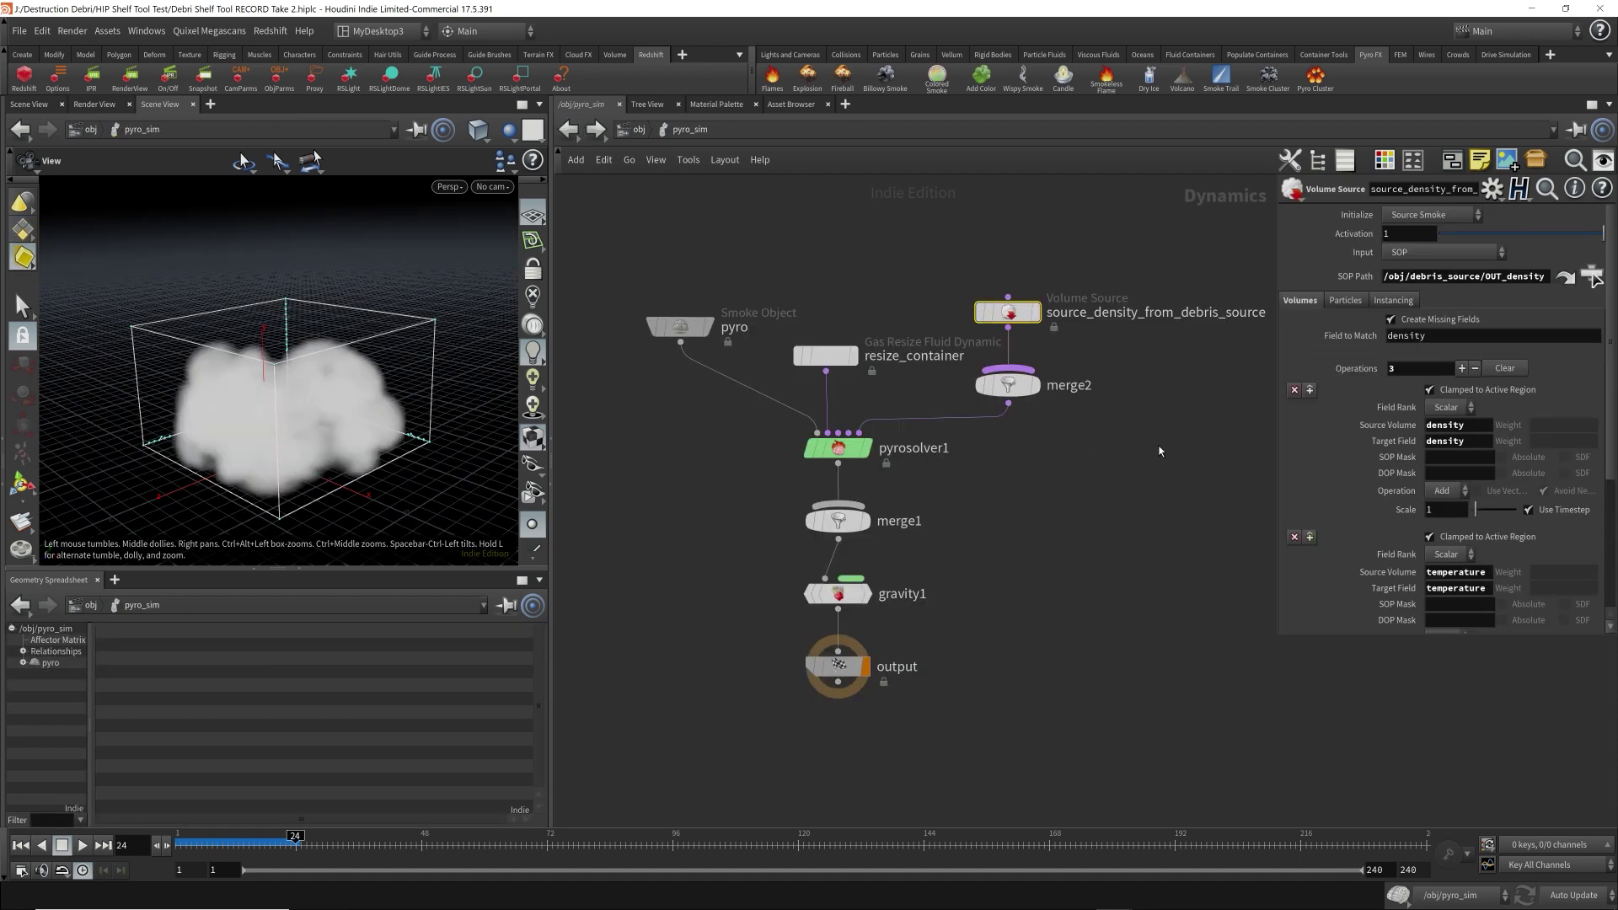
drag(836, 354, 834, 262)
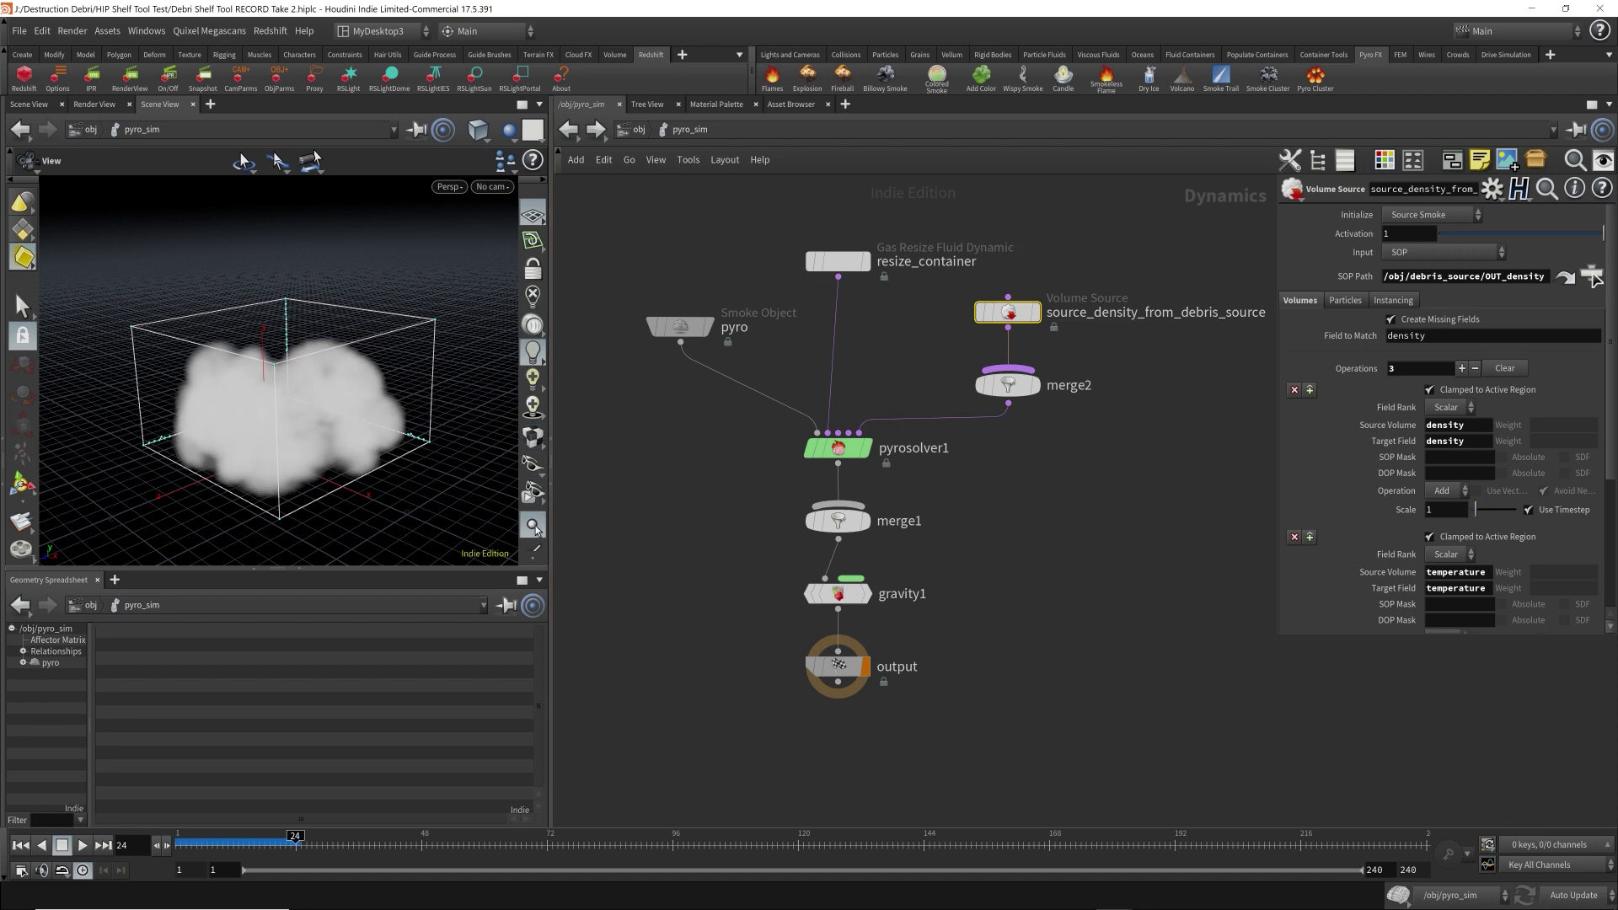
key(h)
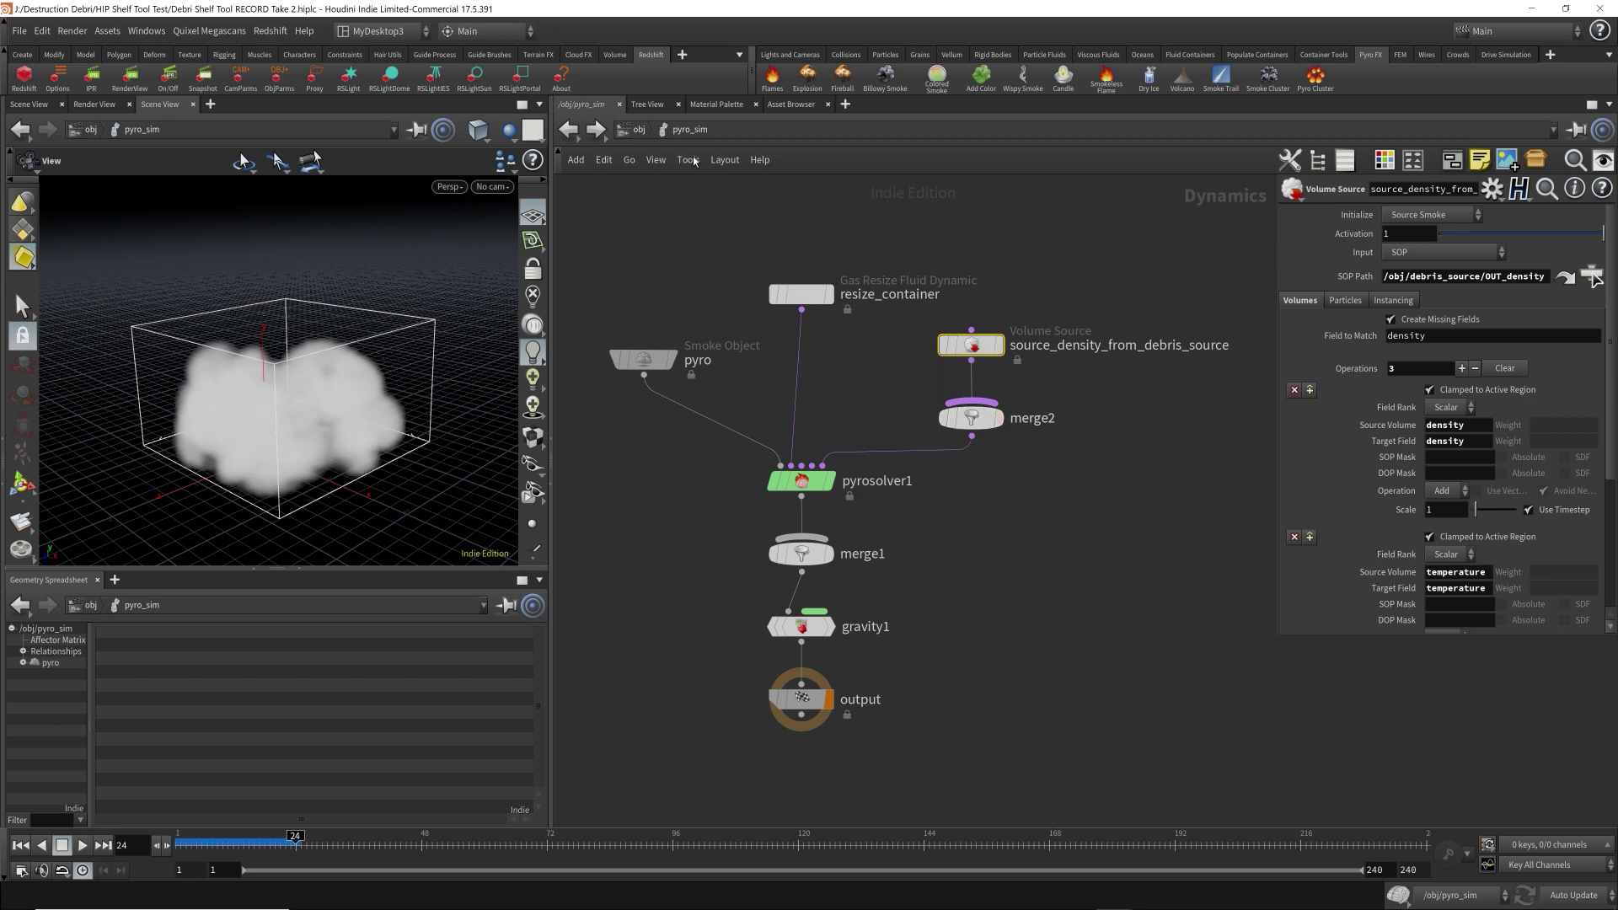
- Enter pyro_import and move import_pyrofields up above import_pyro_visualization
key(u)
click(1082, 576)
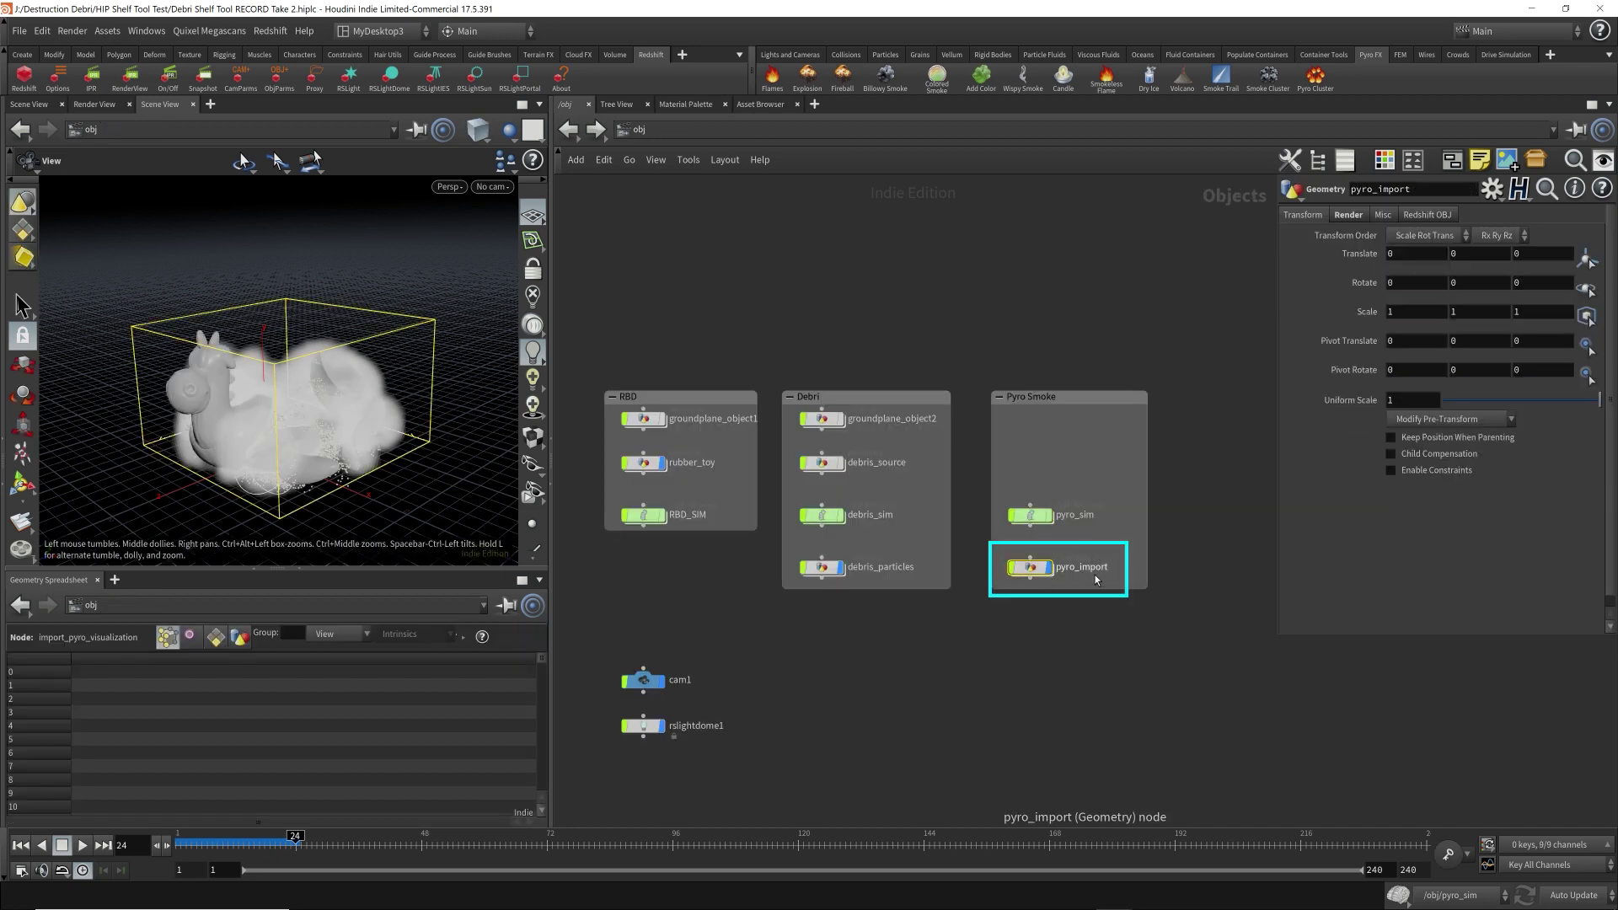
double_click(1032, 570)
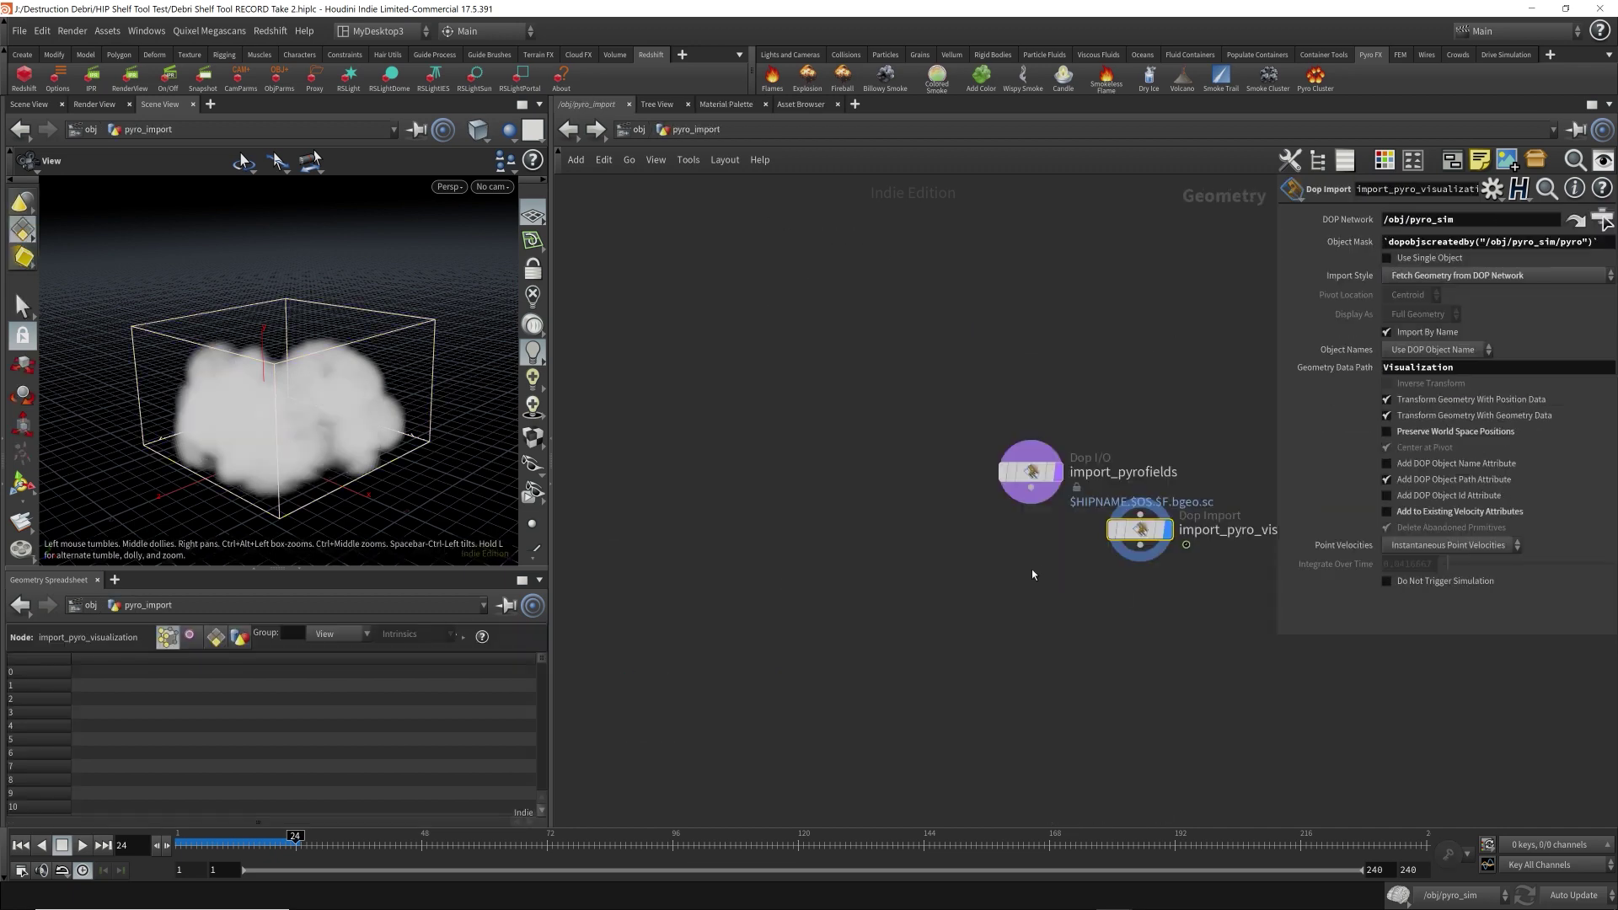
drag(732, 514, 863, 357)
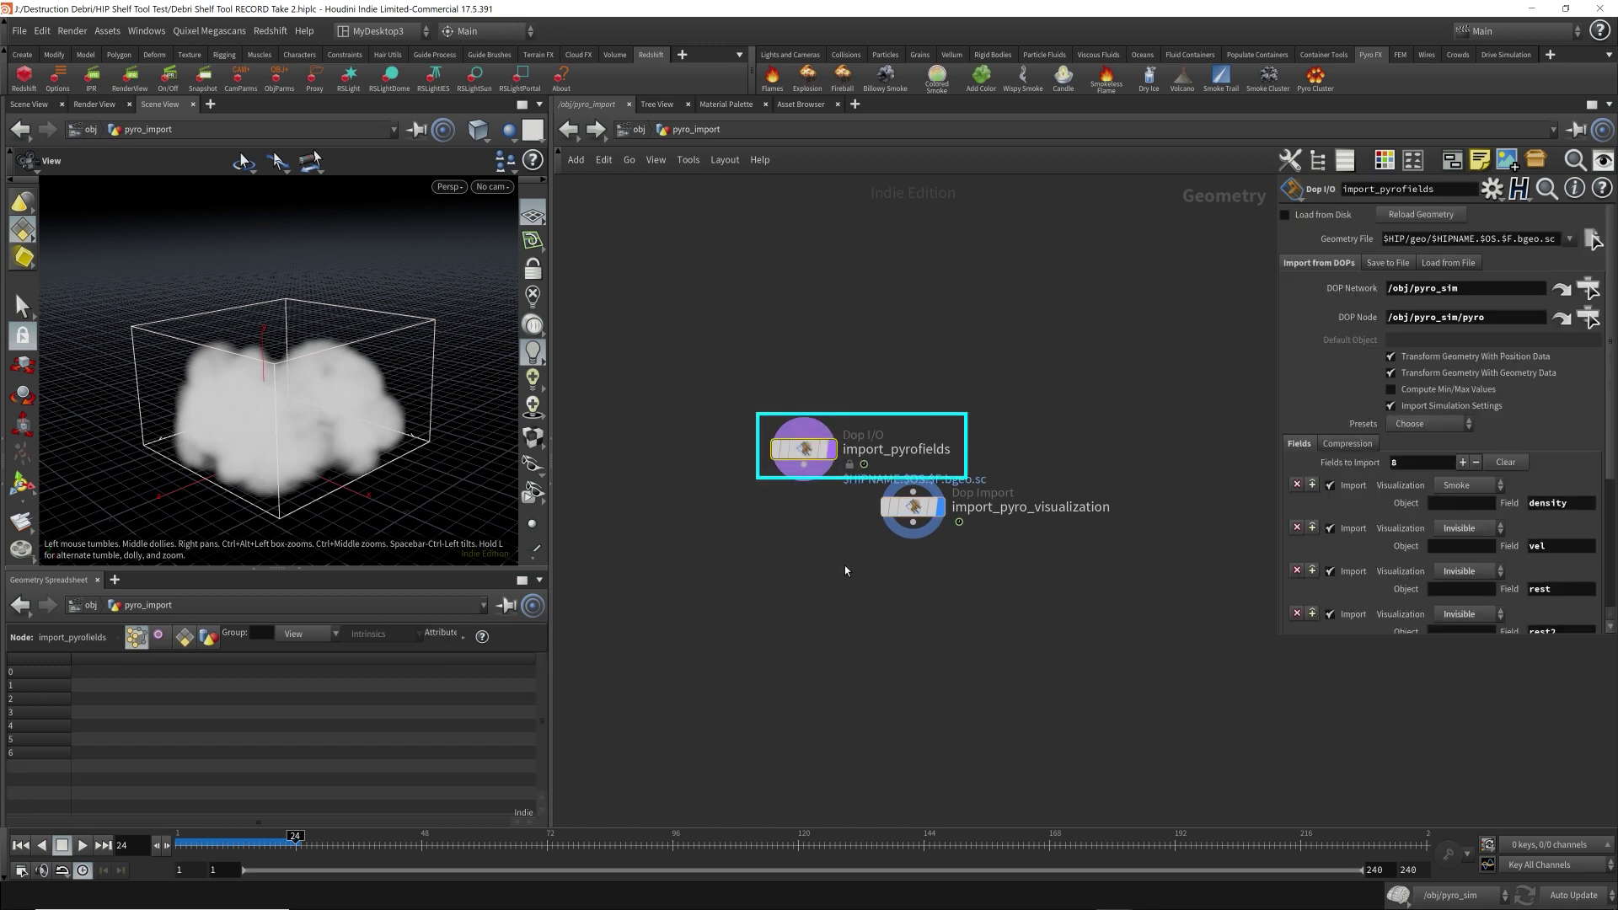
drag(849, 469, 847, 407)
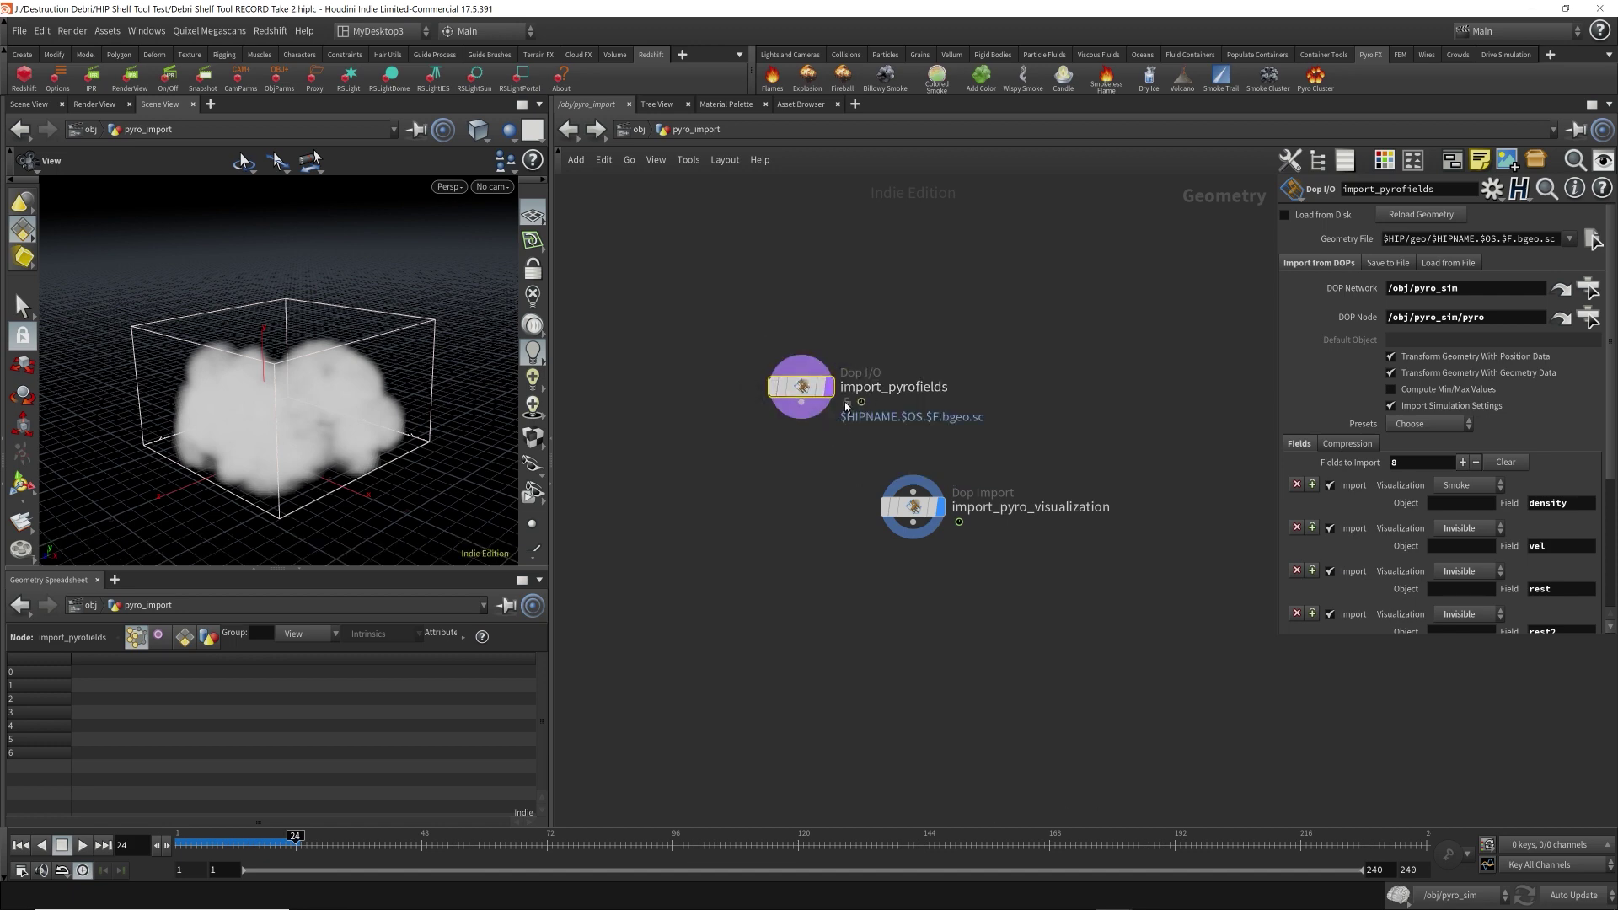
- Back at /obj, run a Redshift IPR render in the Render View, then select groundplane_object1
key(u)
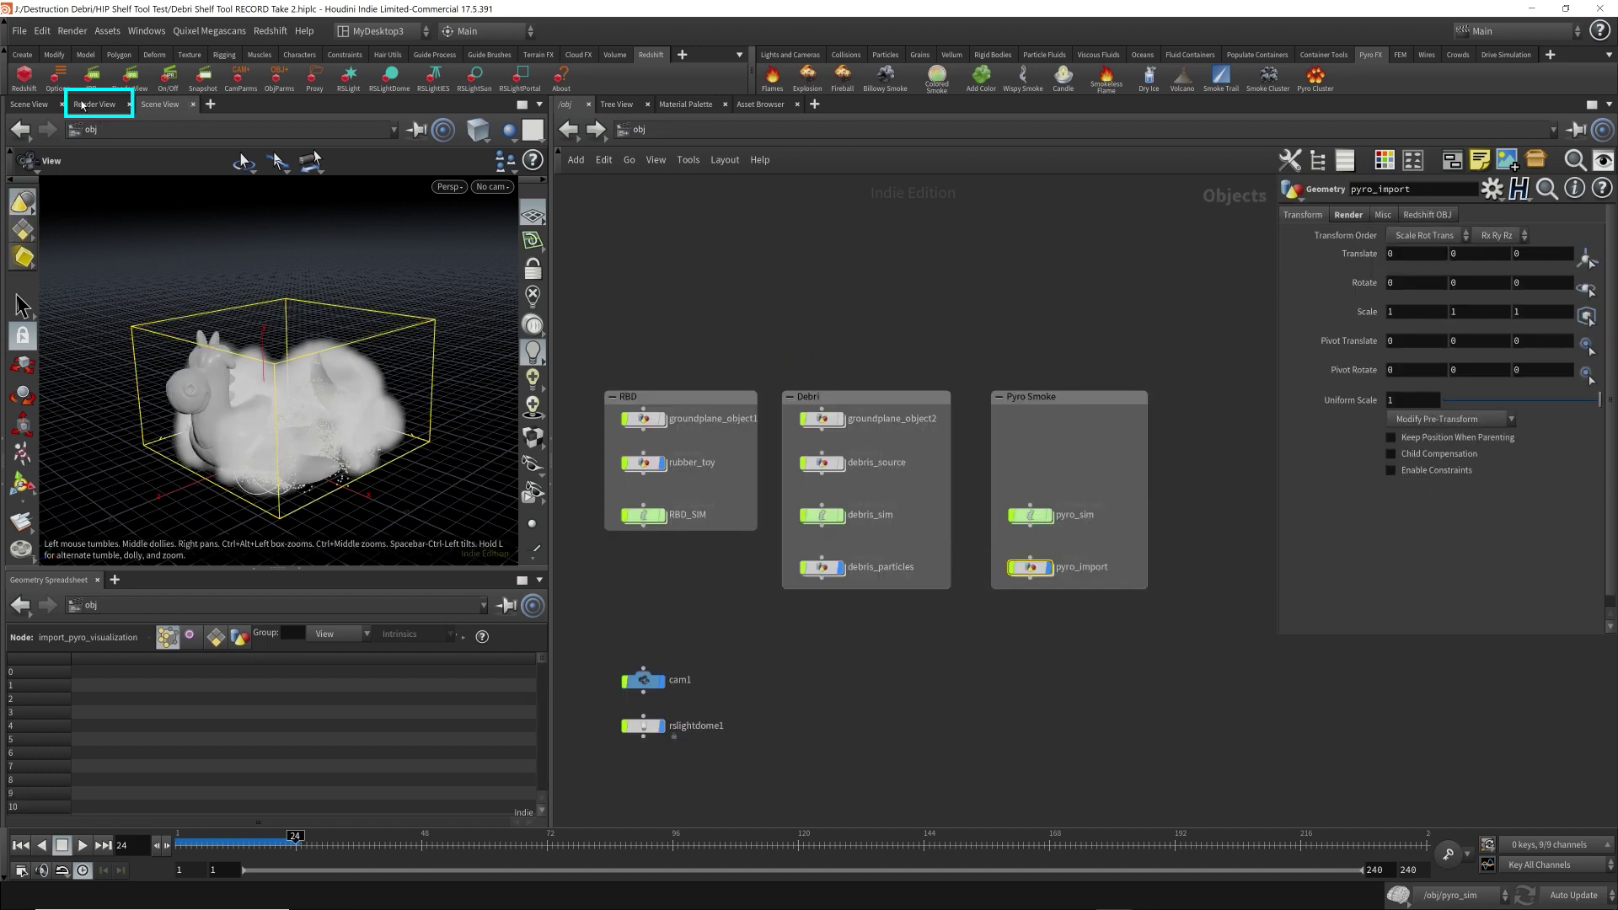
click(91, 104)
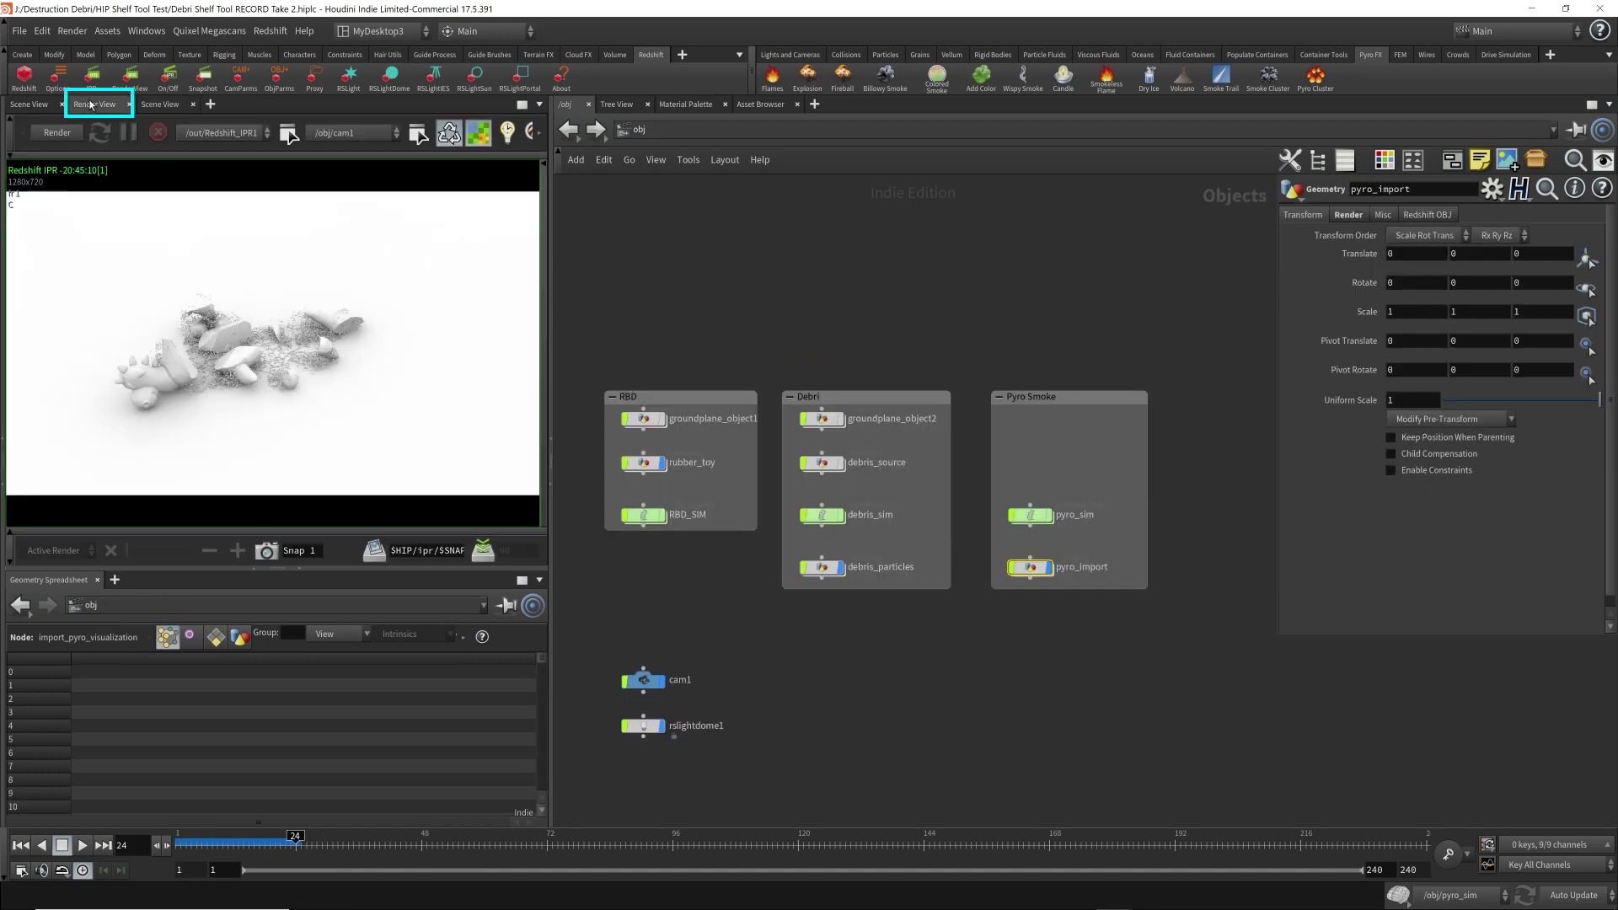
click(57, 133)
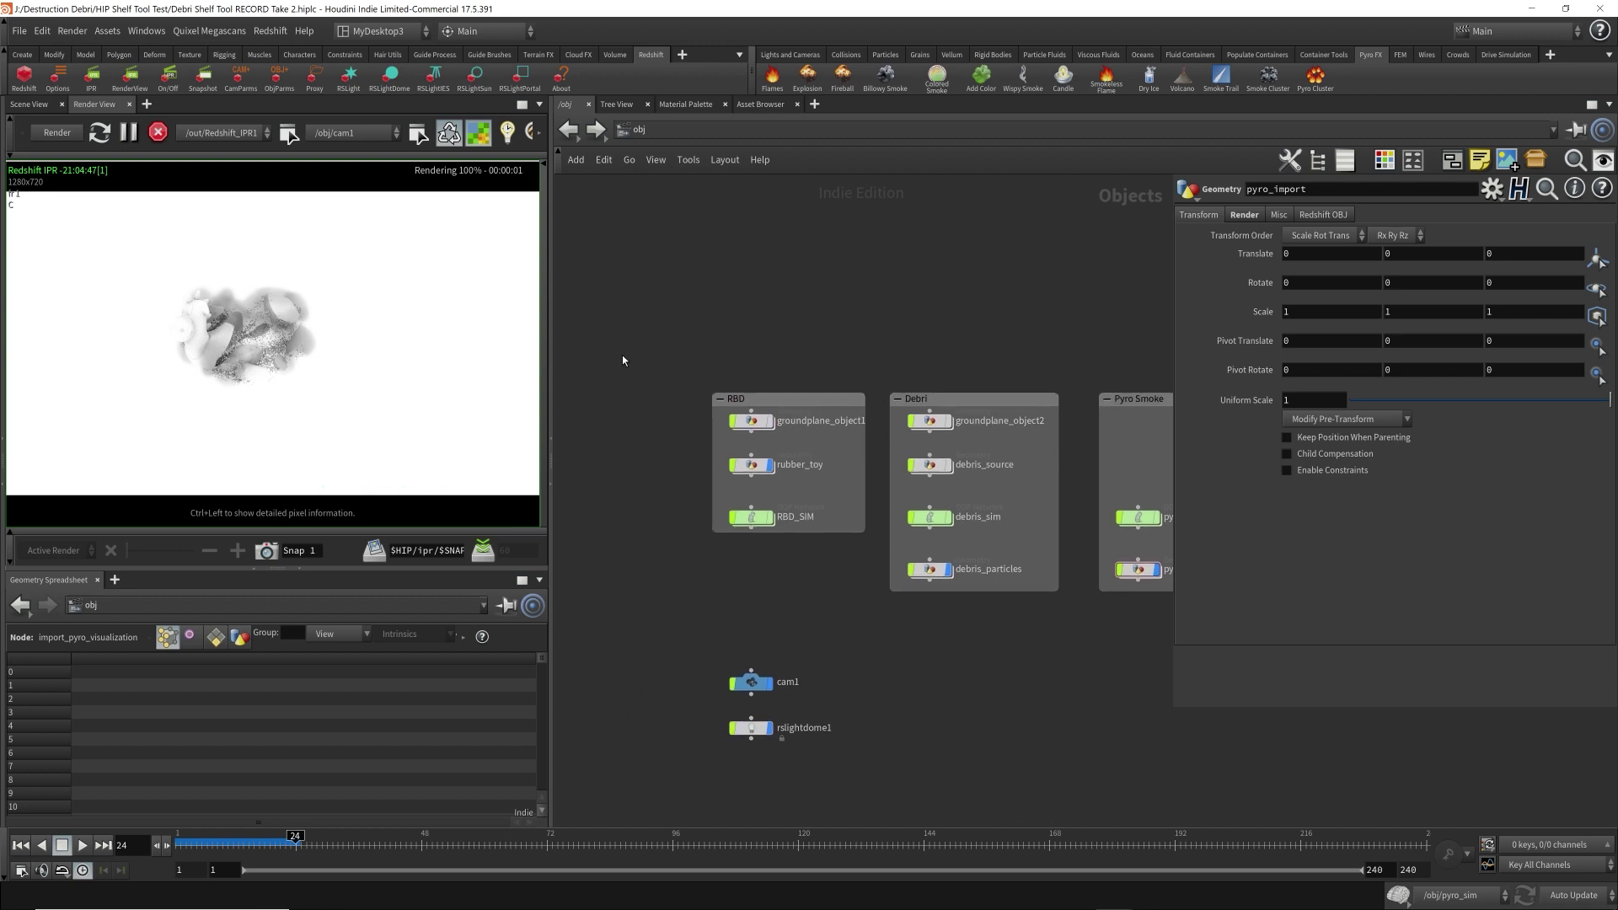
click(751, 421)
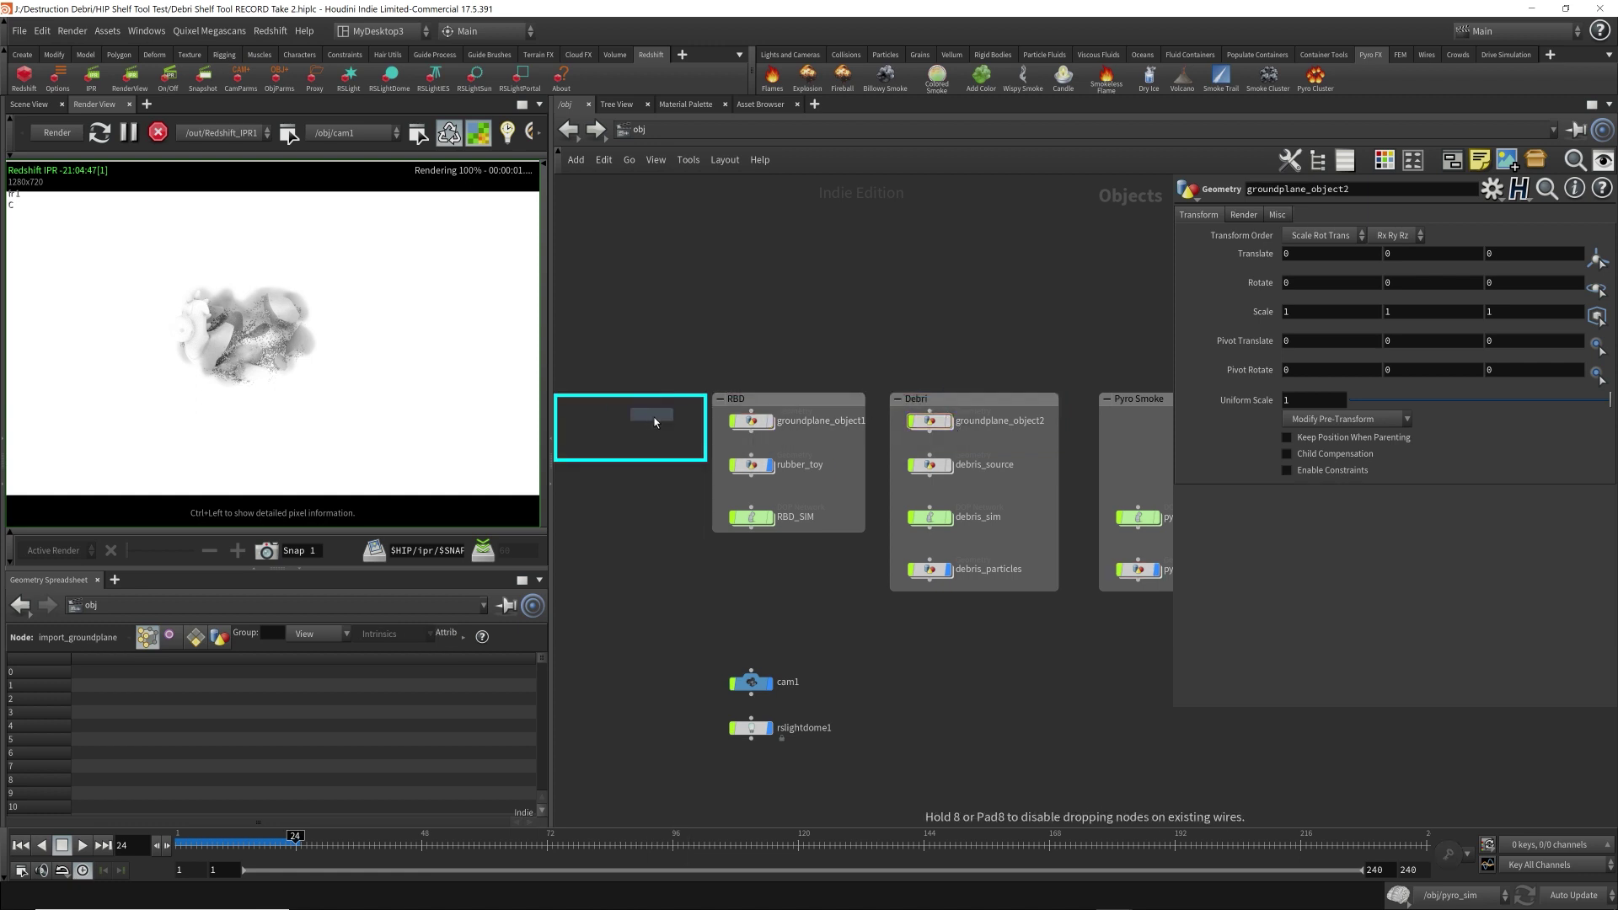
click(615, 423)
double_click(662, 423)
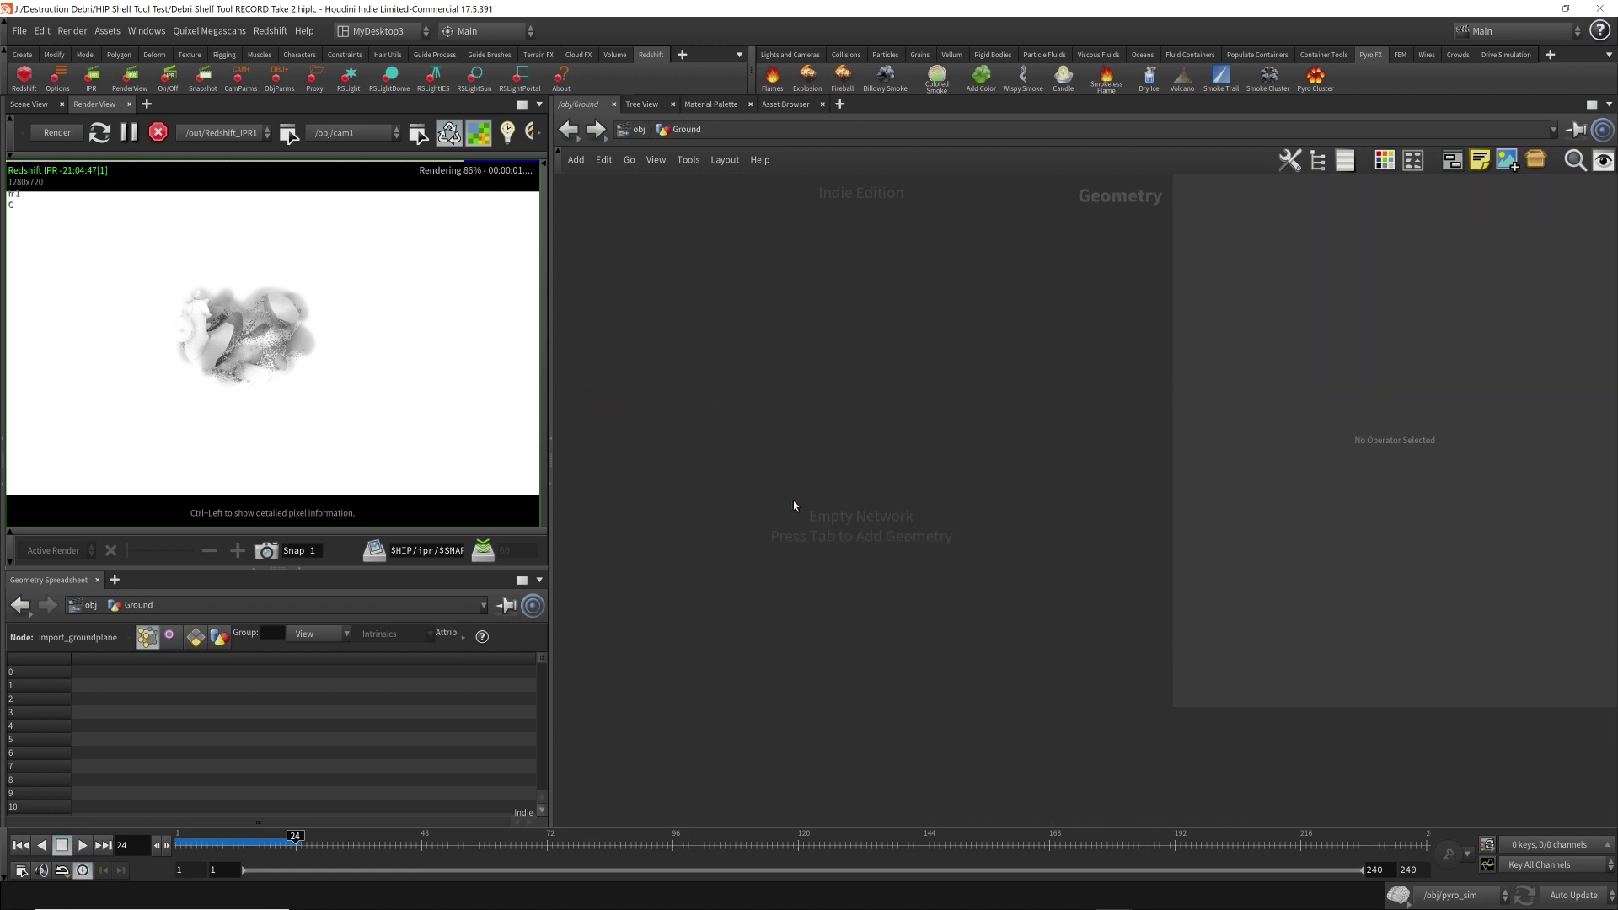
key(Tab)
text(grid)
key(Return)
click(801, 479)
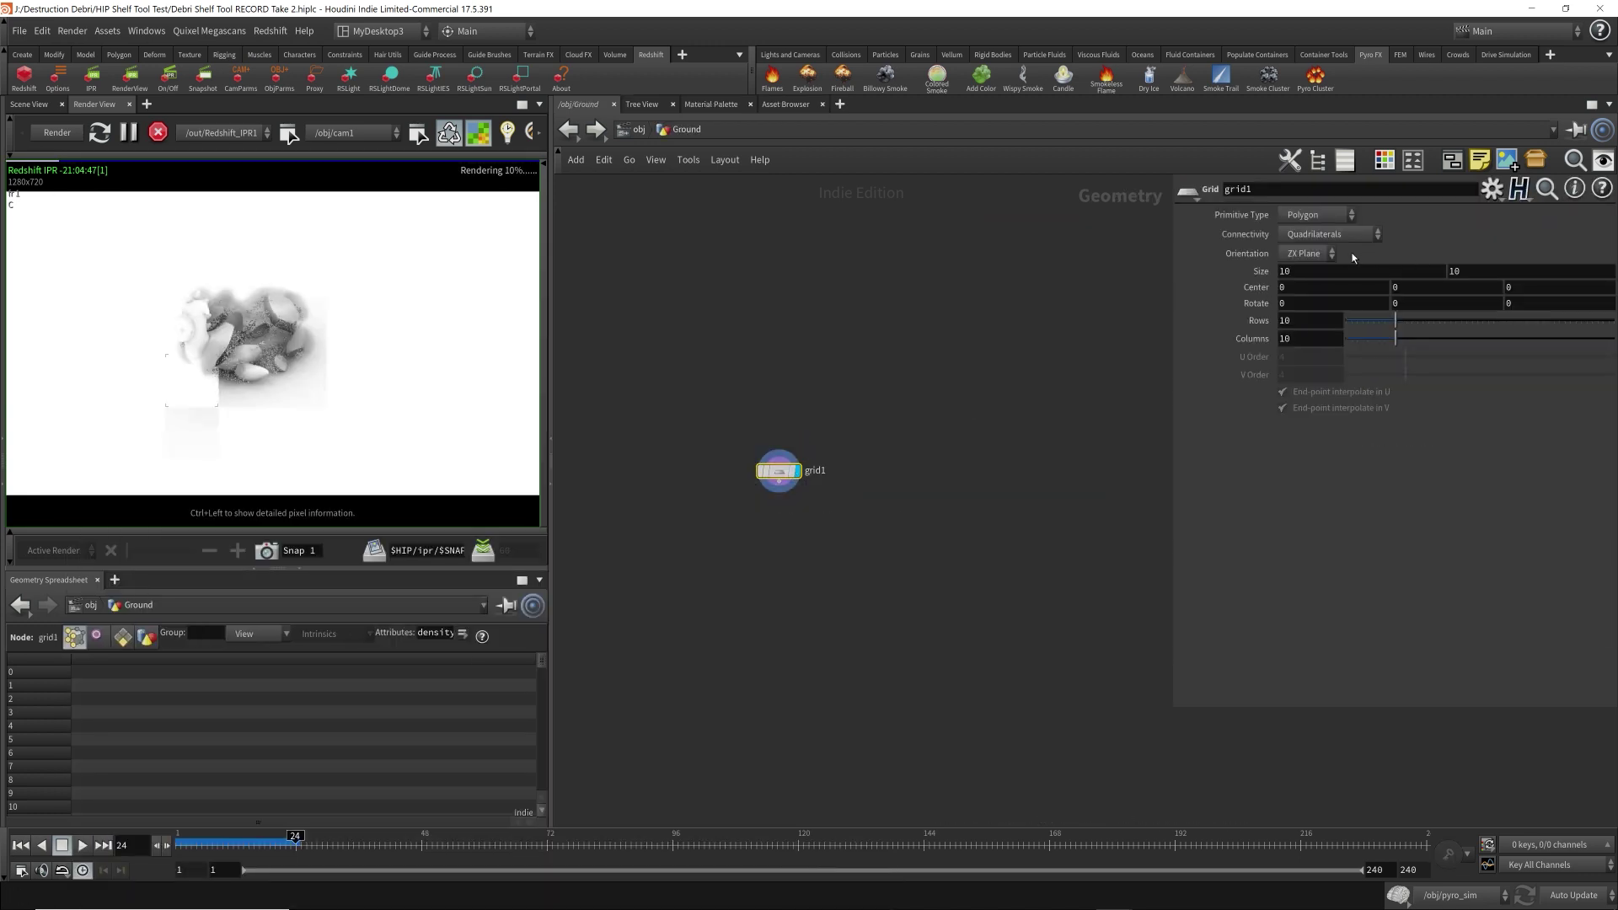
middle_drag(1262, 273, 1261, 272)
click(599, 210)
click(638, 131)
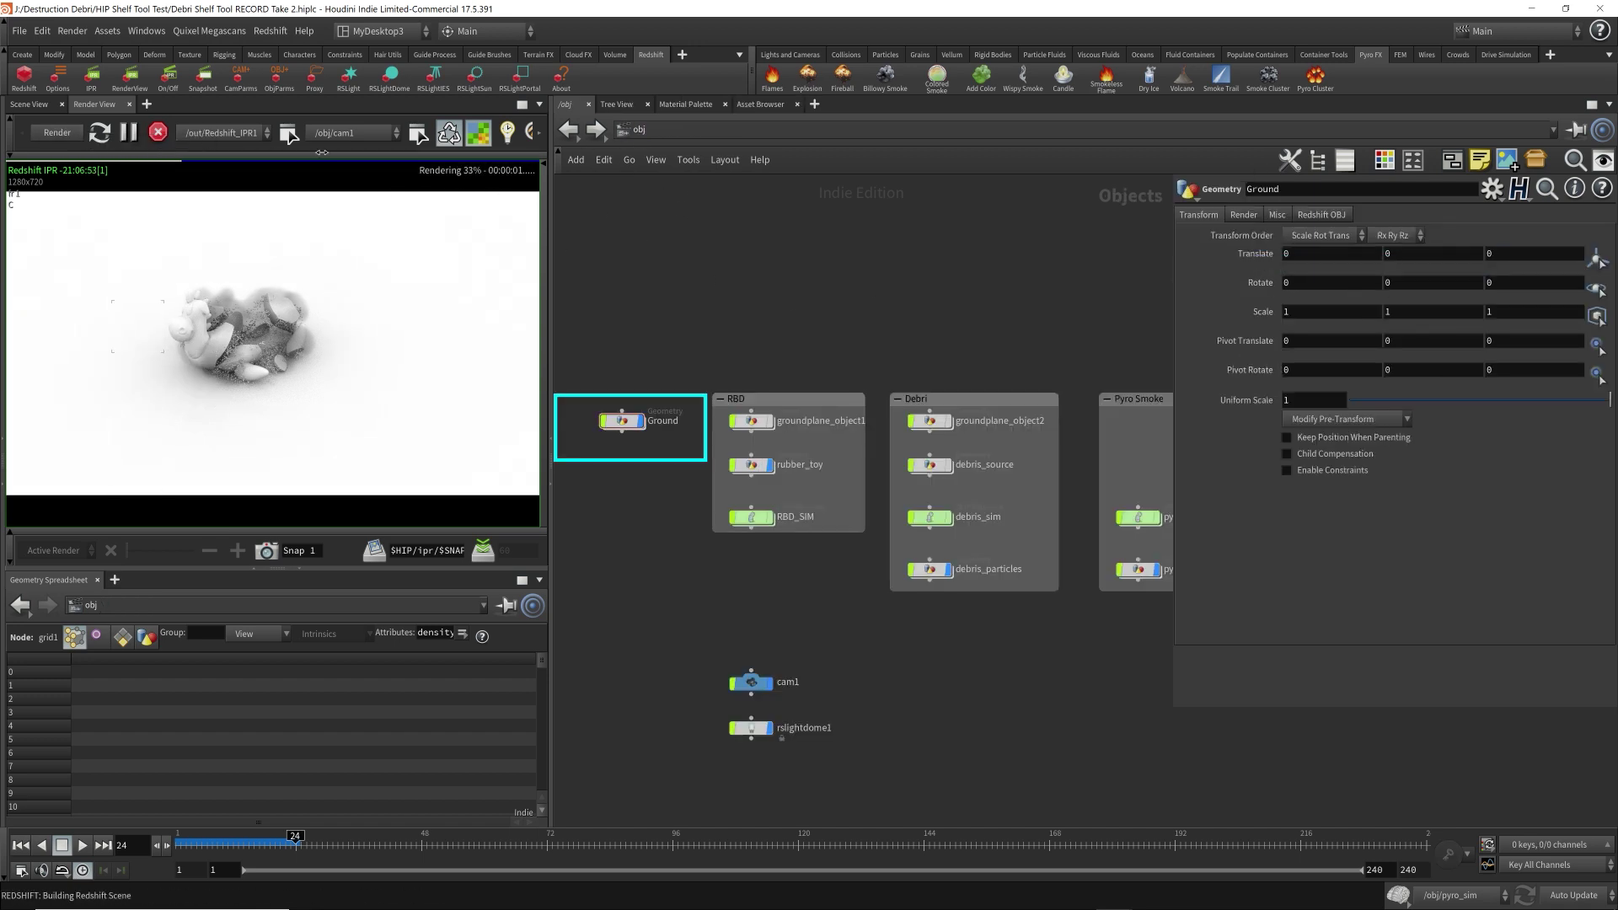
click(645, 410)
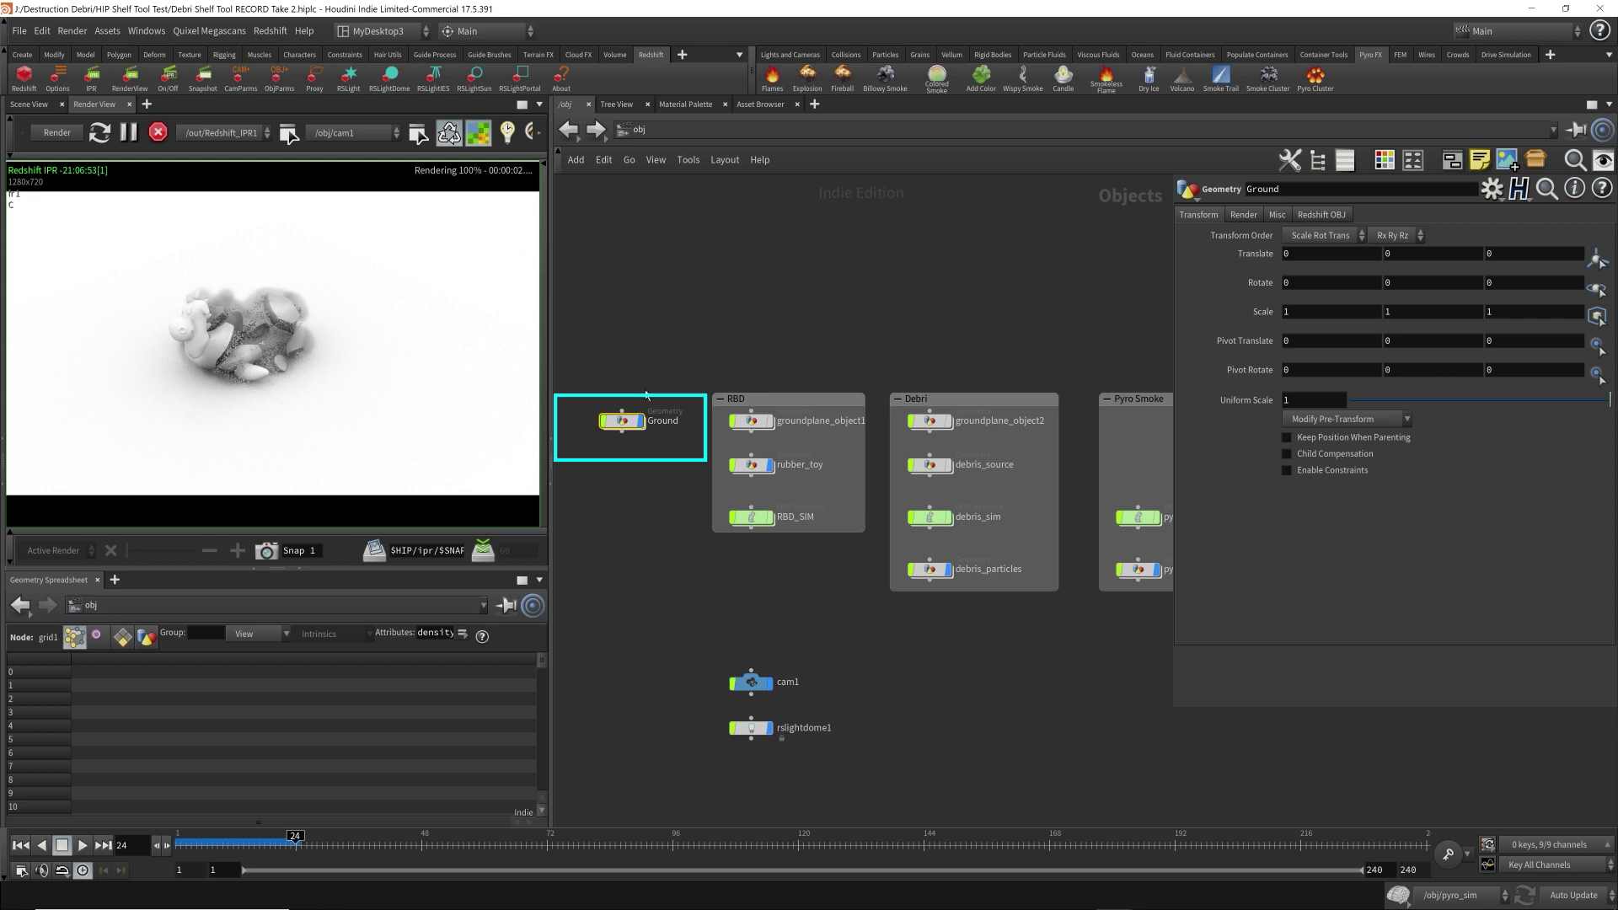
middle_drag(1045, 319, 921, 297)
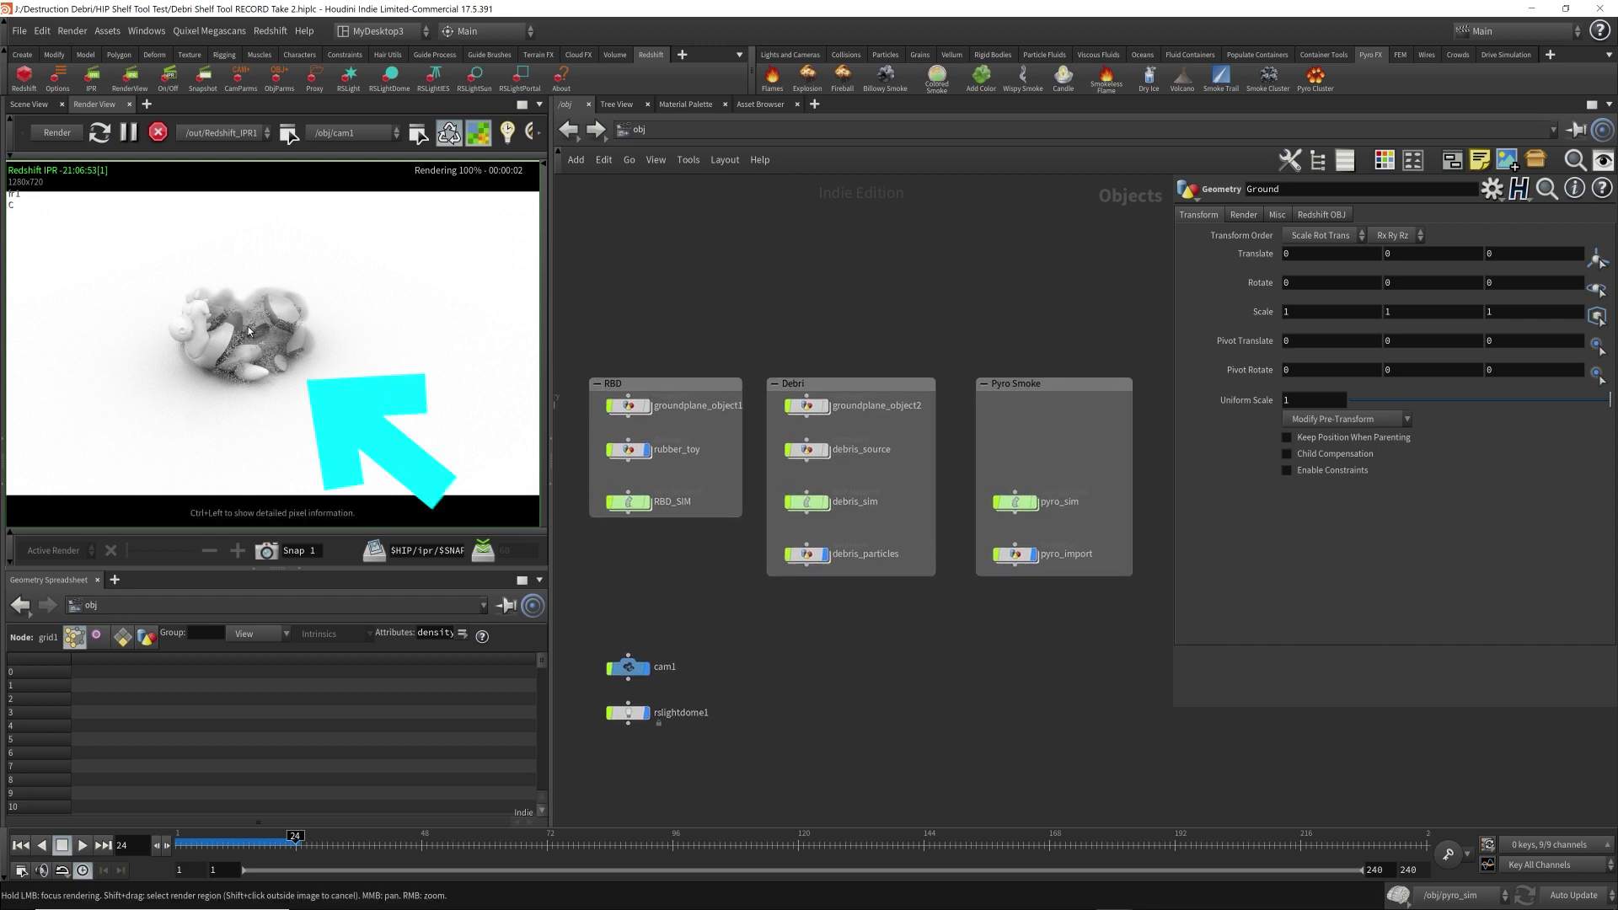
scroll(252, 328, up, 4)
scroll(251, 325, down, 5)
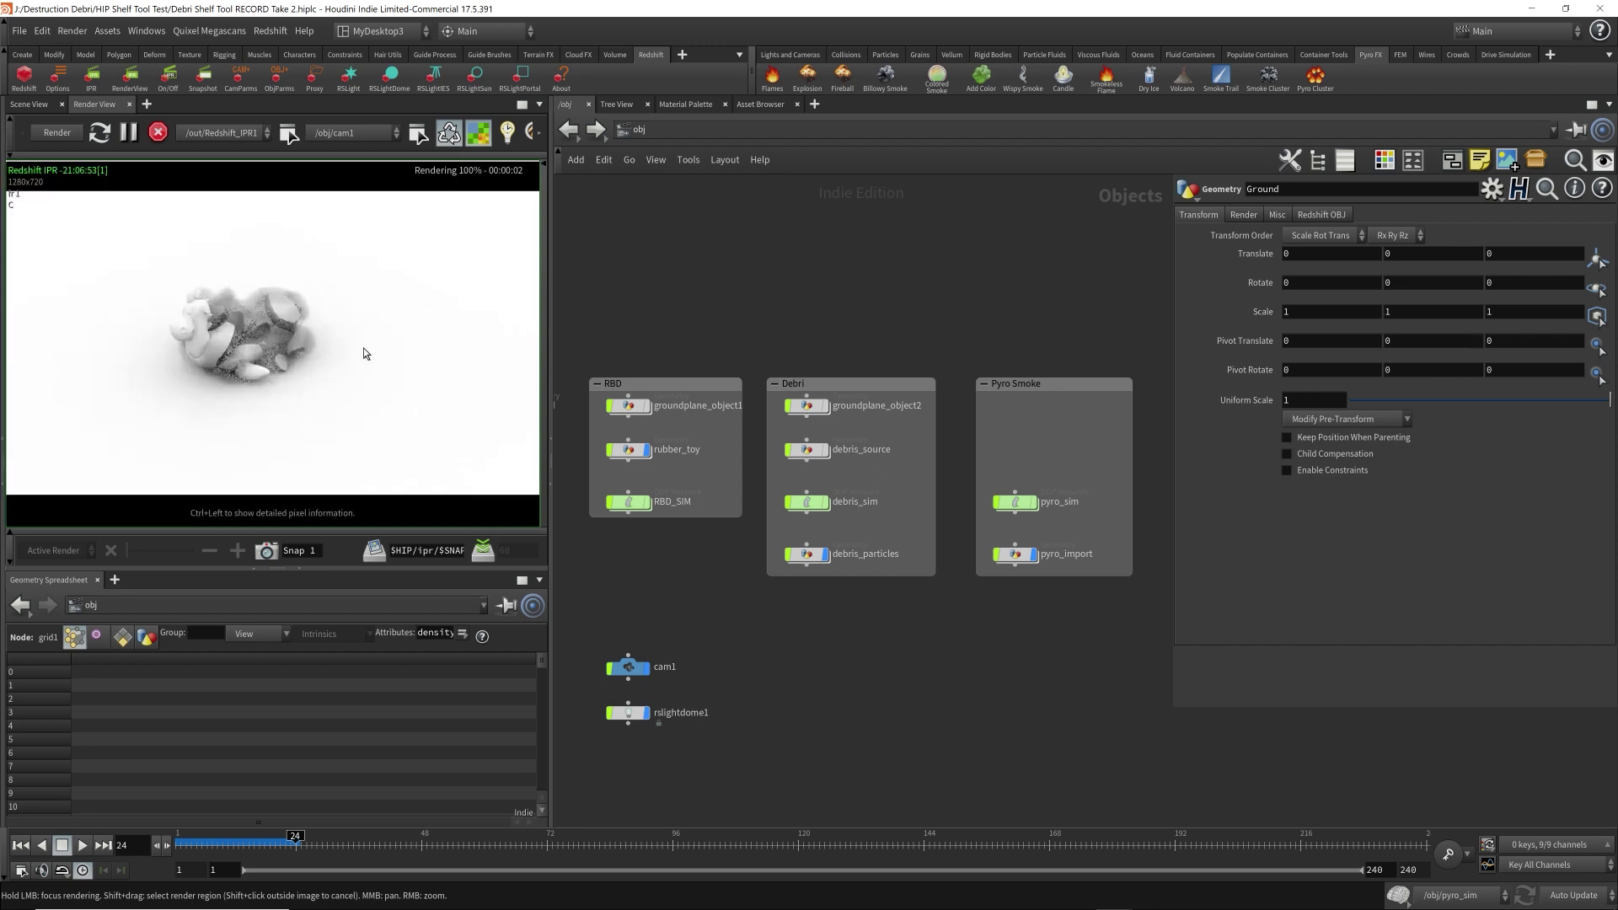
middle_drag(657, 330, 741, 337)
drag(634, 440, 635, 441)
- In /shop, create an Rs Architectural shader with a green diffuse colour and save the scene
click(711, 130)
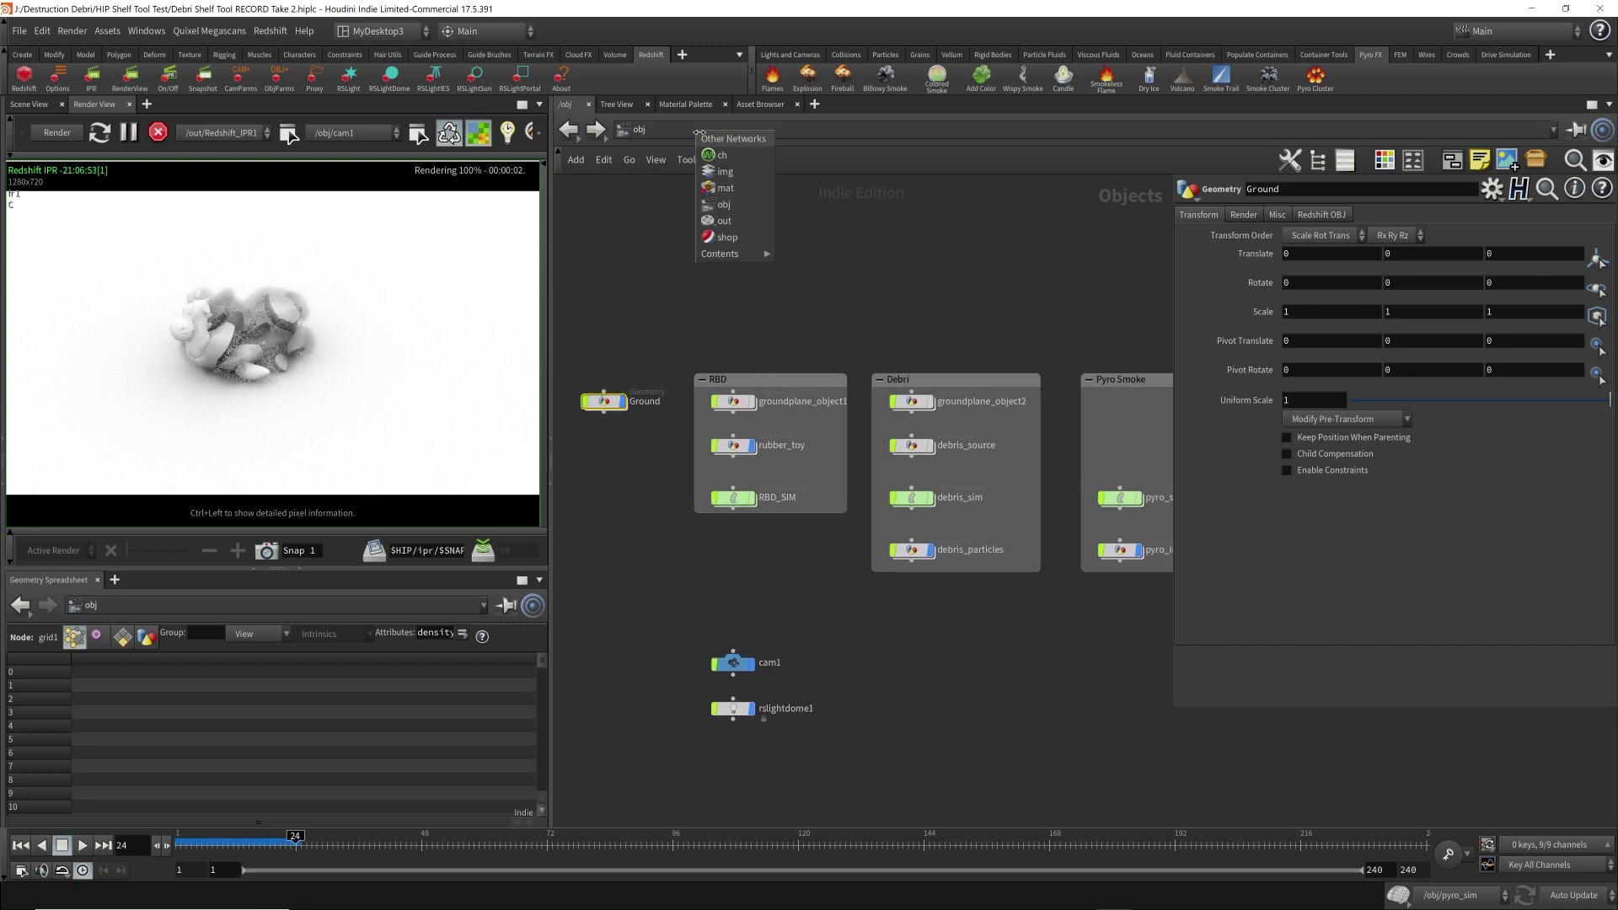
click(737, 241)
key(Tab)
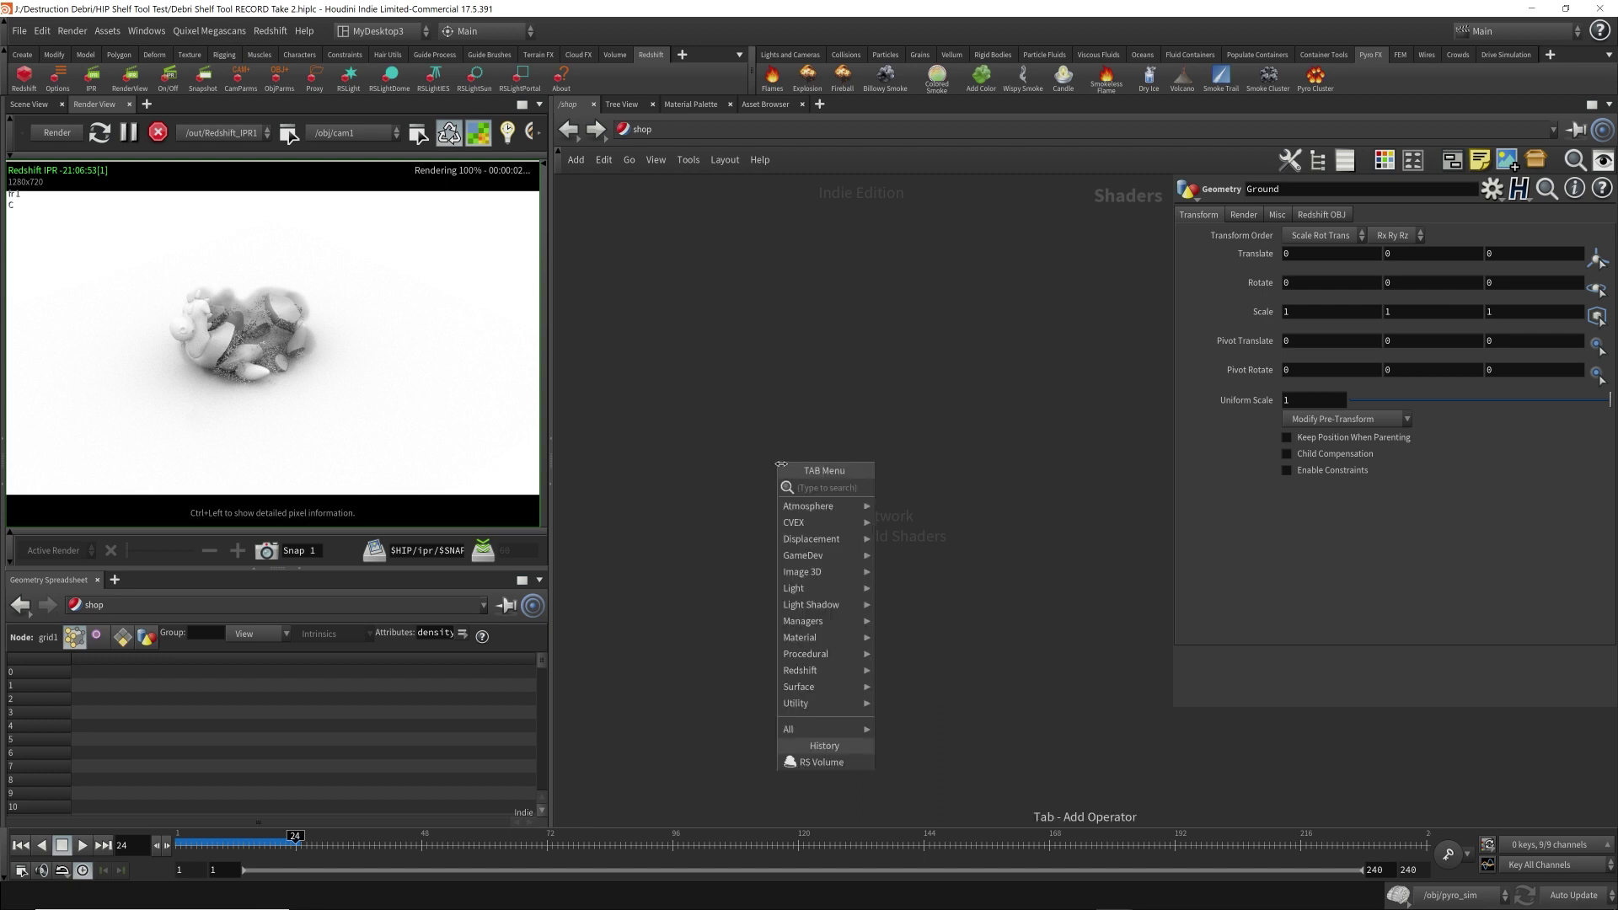
text(rs)
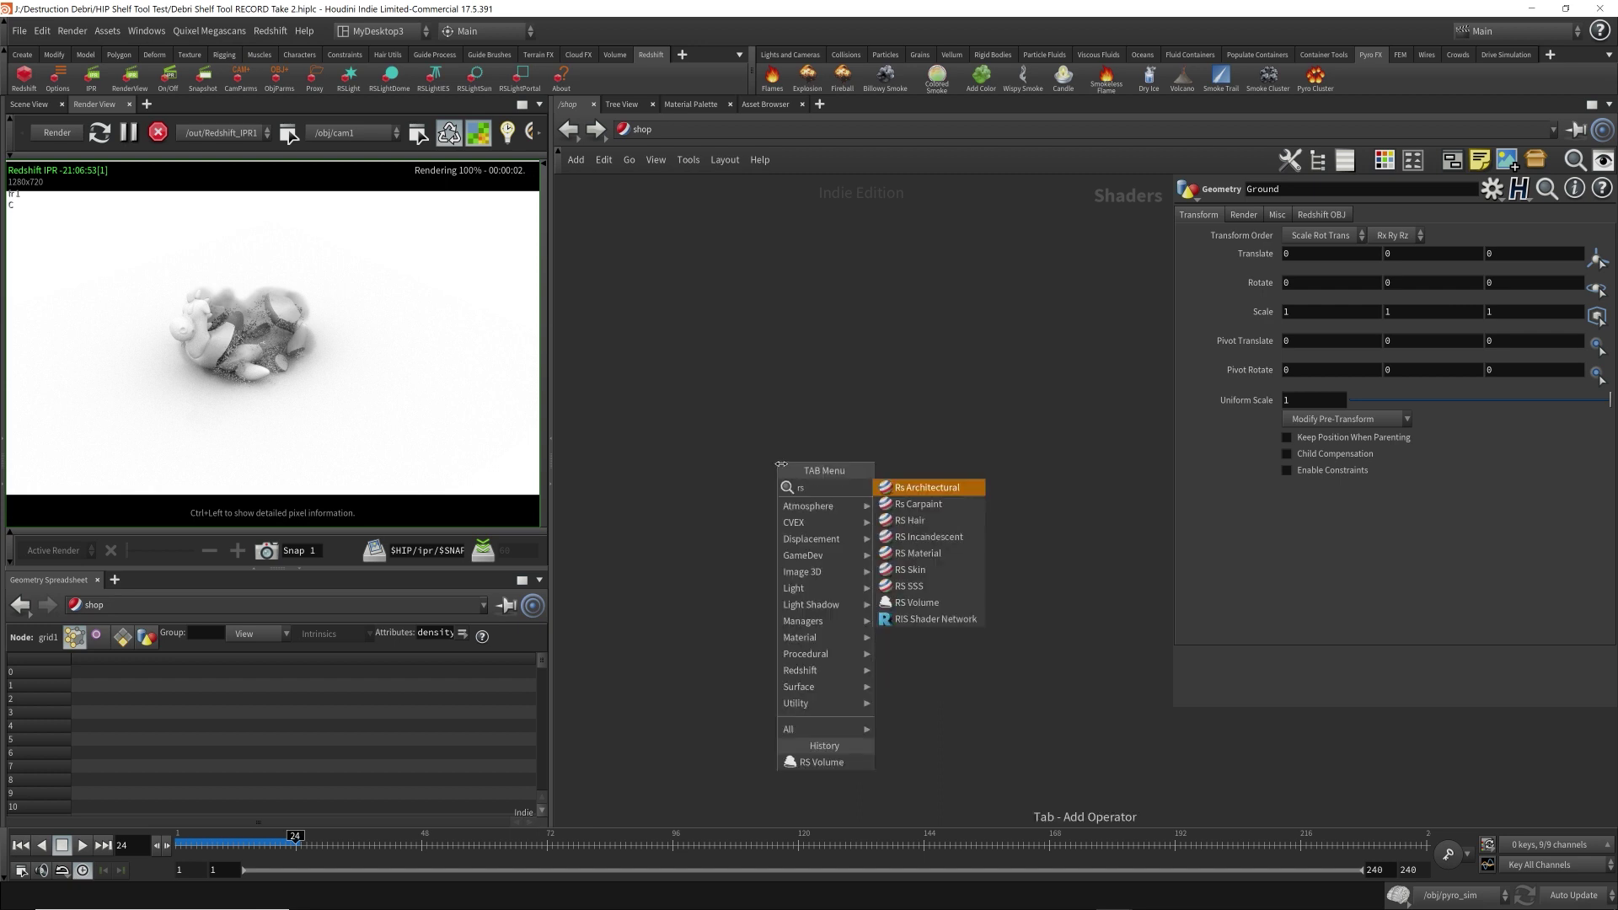
click(948, 495)
click(797, 328)
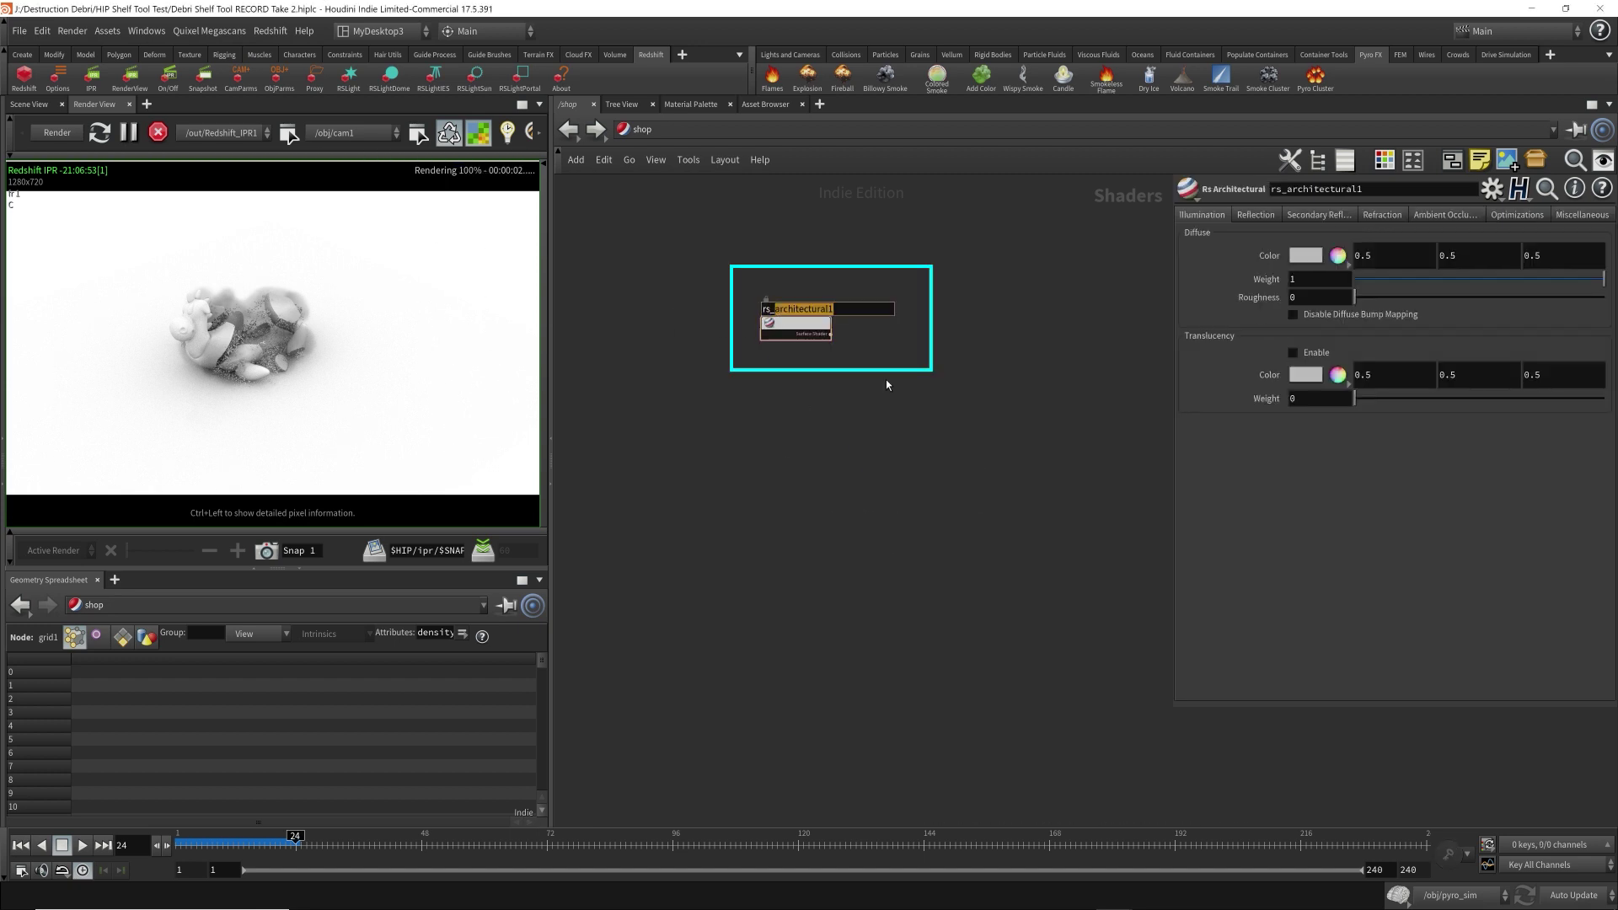
click(1315, 257)
click(1452, 249)
key(ctrl+s)
click(642, 129)
- Assign /shop/rs_ground as the Ground object's material on its Render tab
click(694, 204)
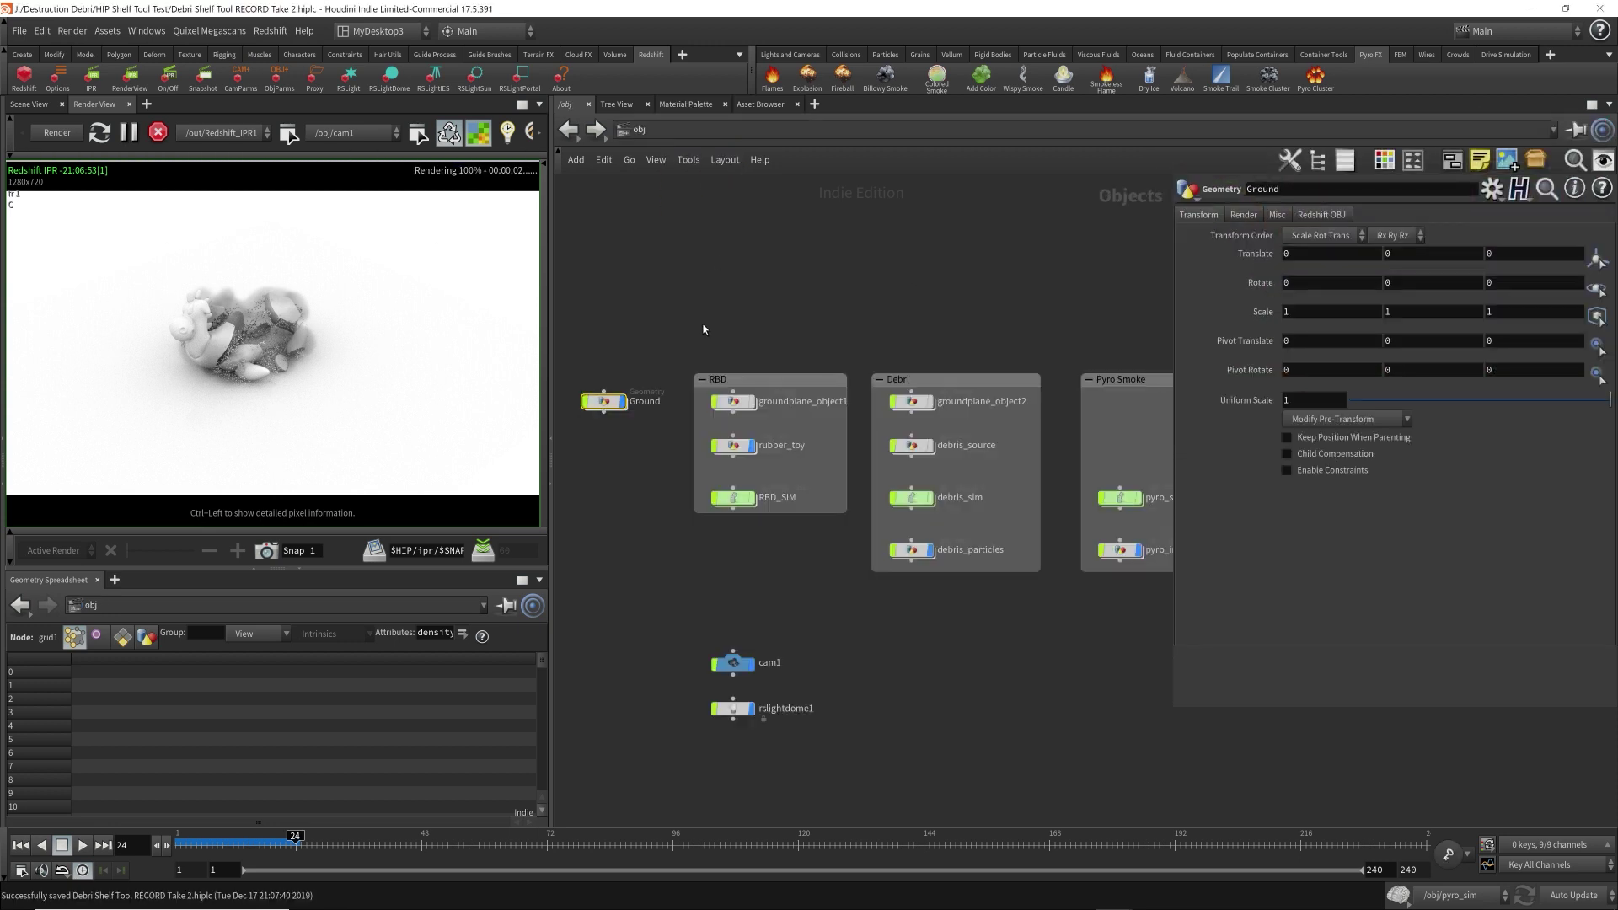
click(1239, 211)
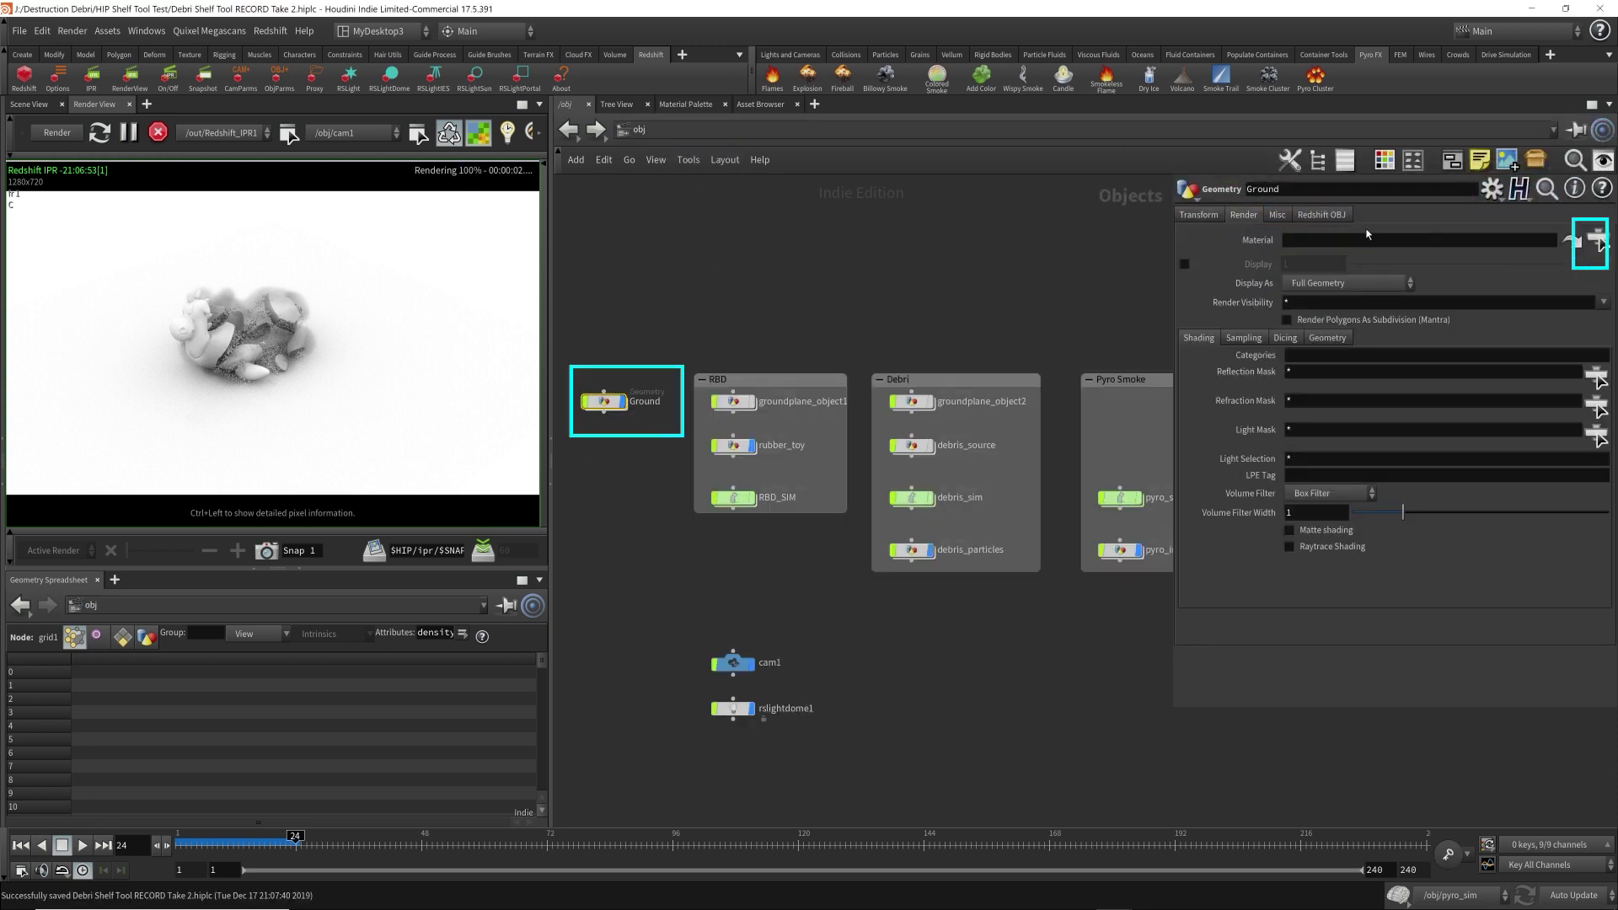
click(1595, 241)
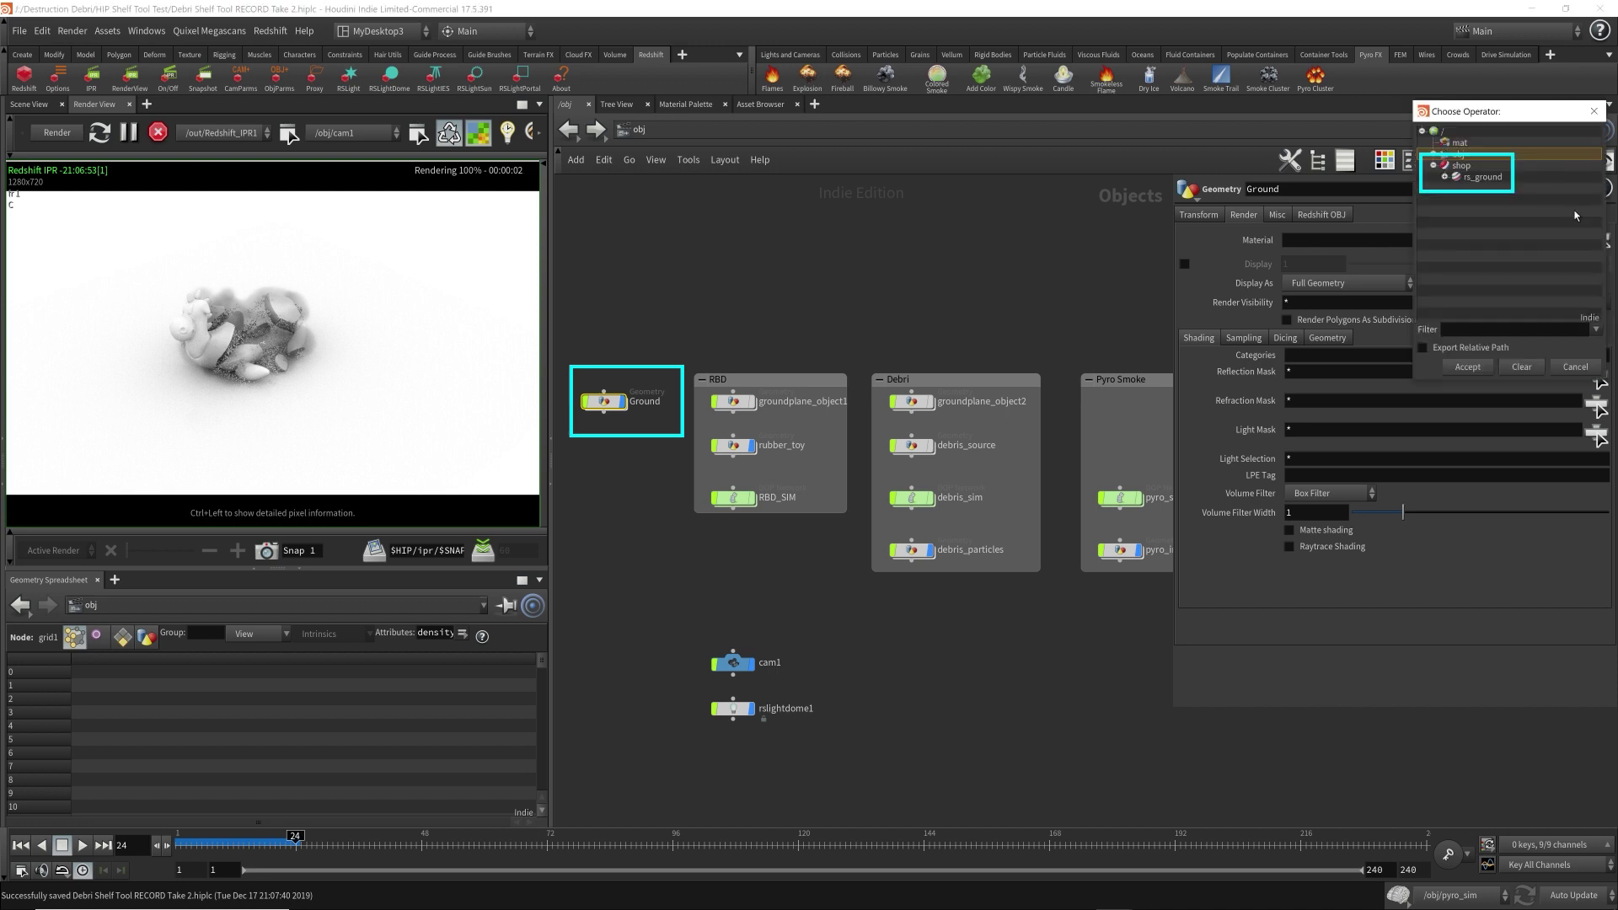
click(1483, 177)
click(1467, 366)
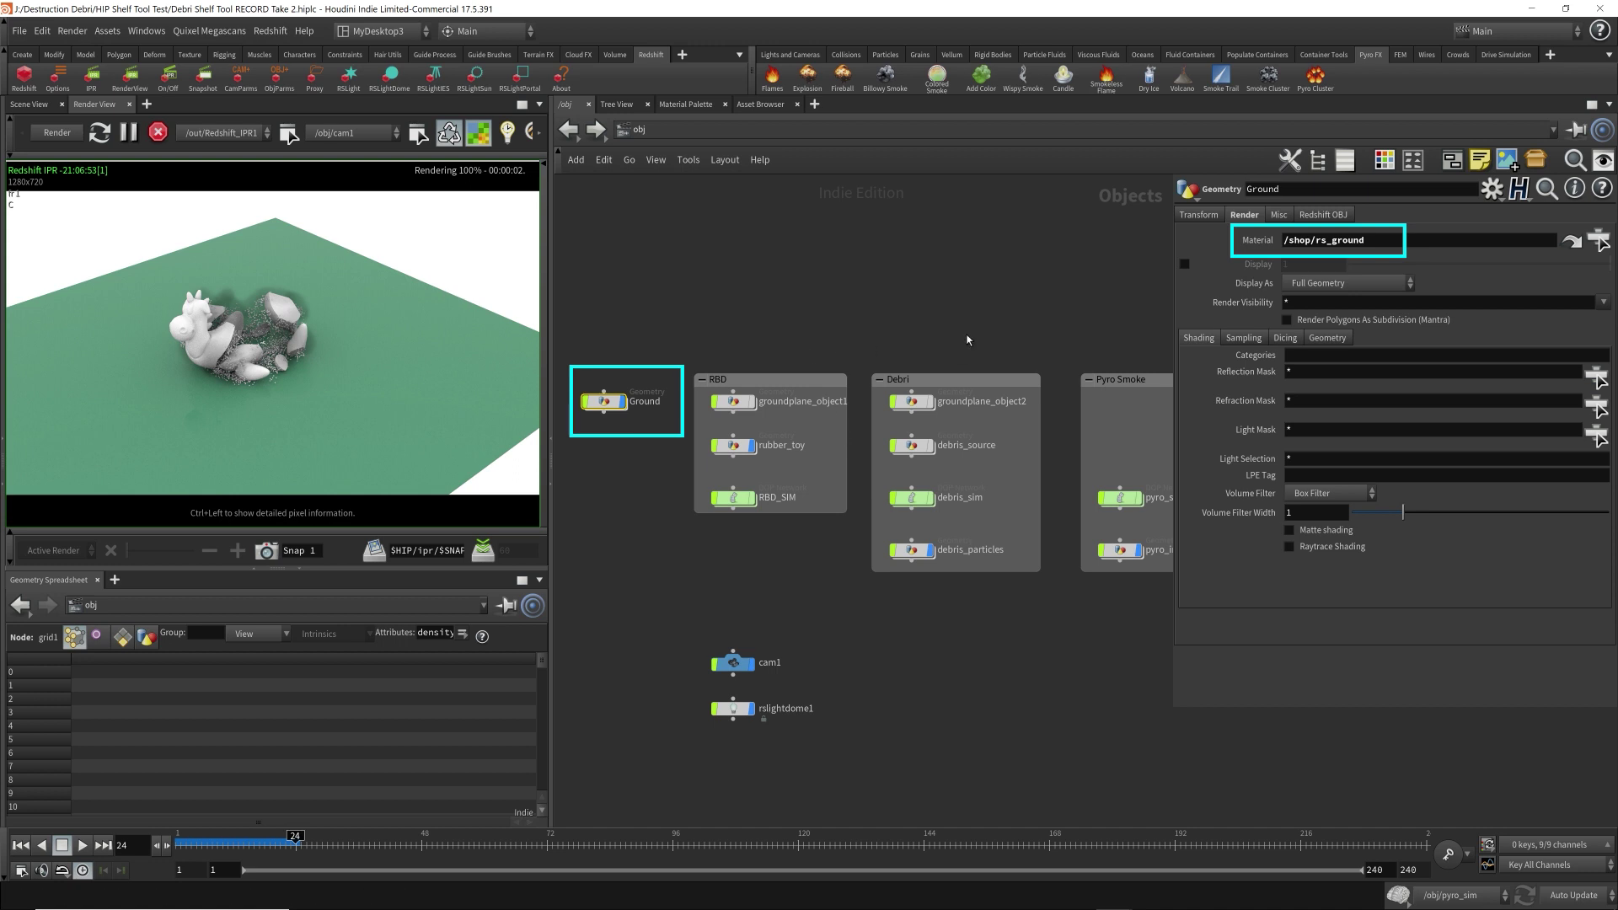
middle_drag(1001, 334, 845, 310)
- Select pyro_import and check its Render settings, where the Material field is still empty
click(968, 528)
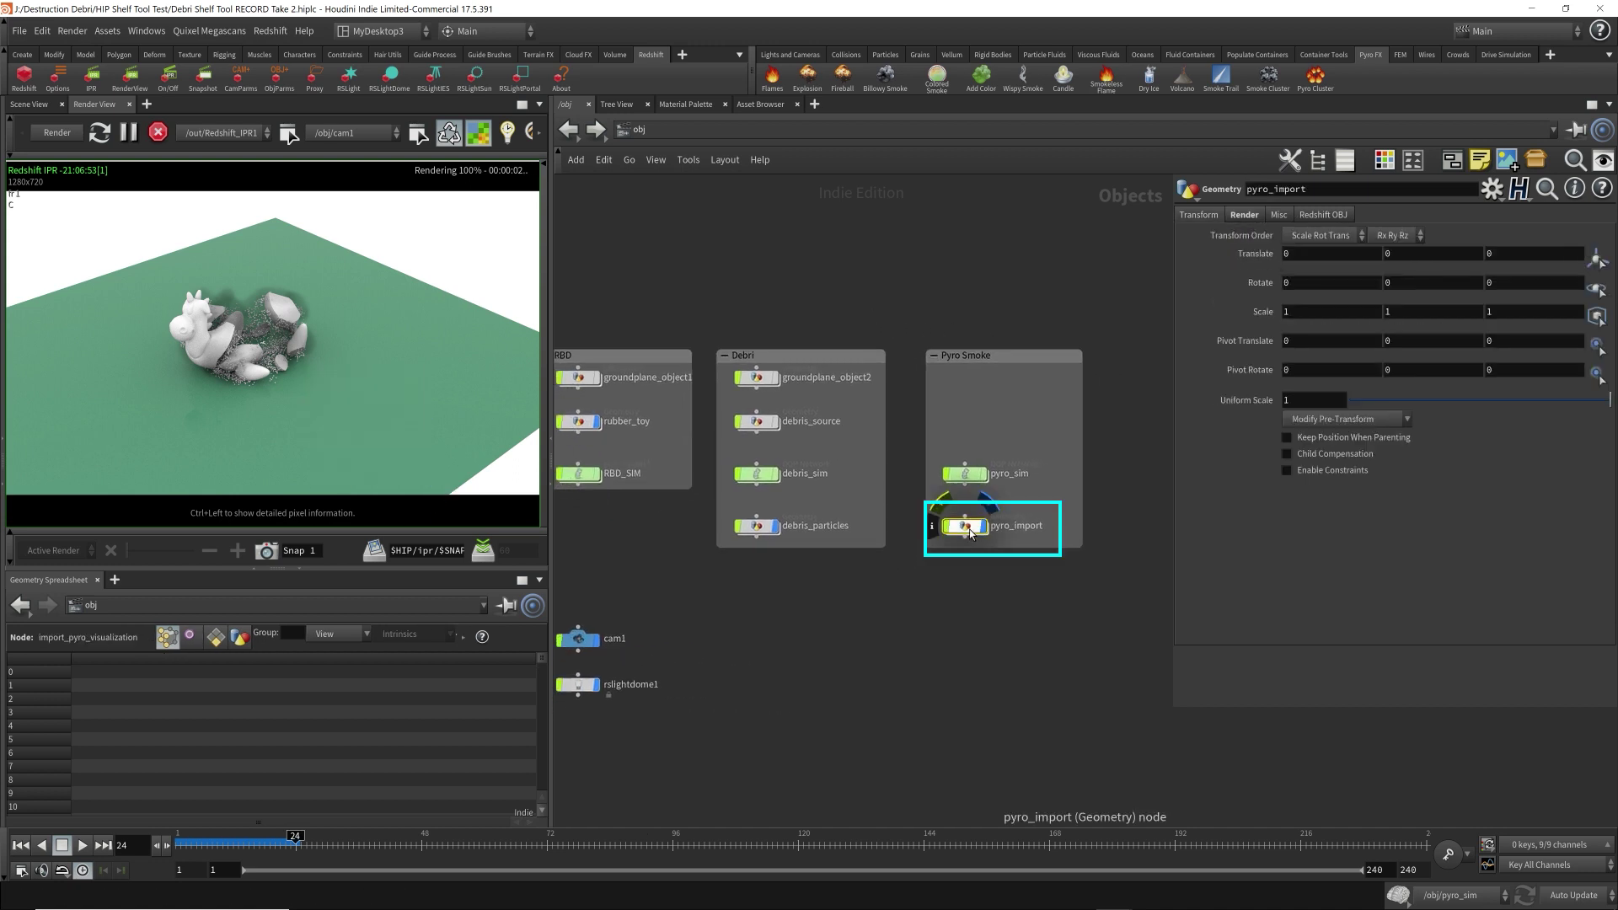
click(1235, 217)
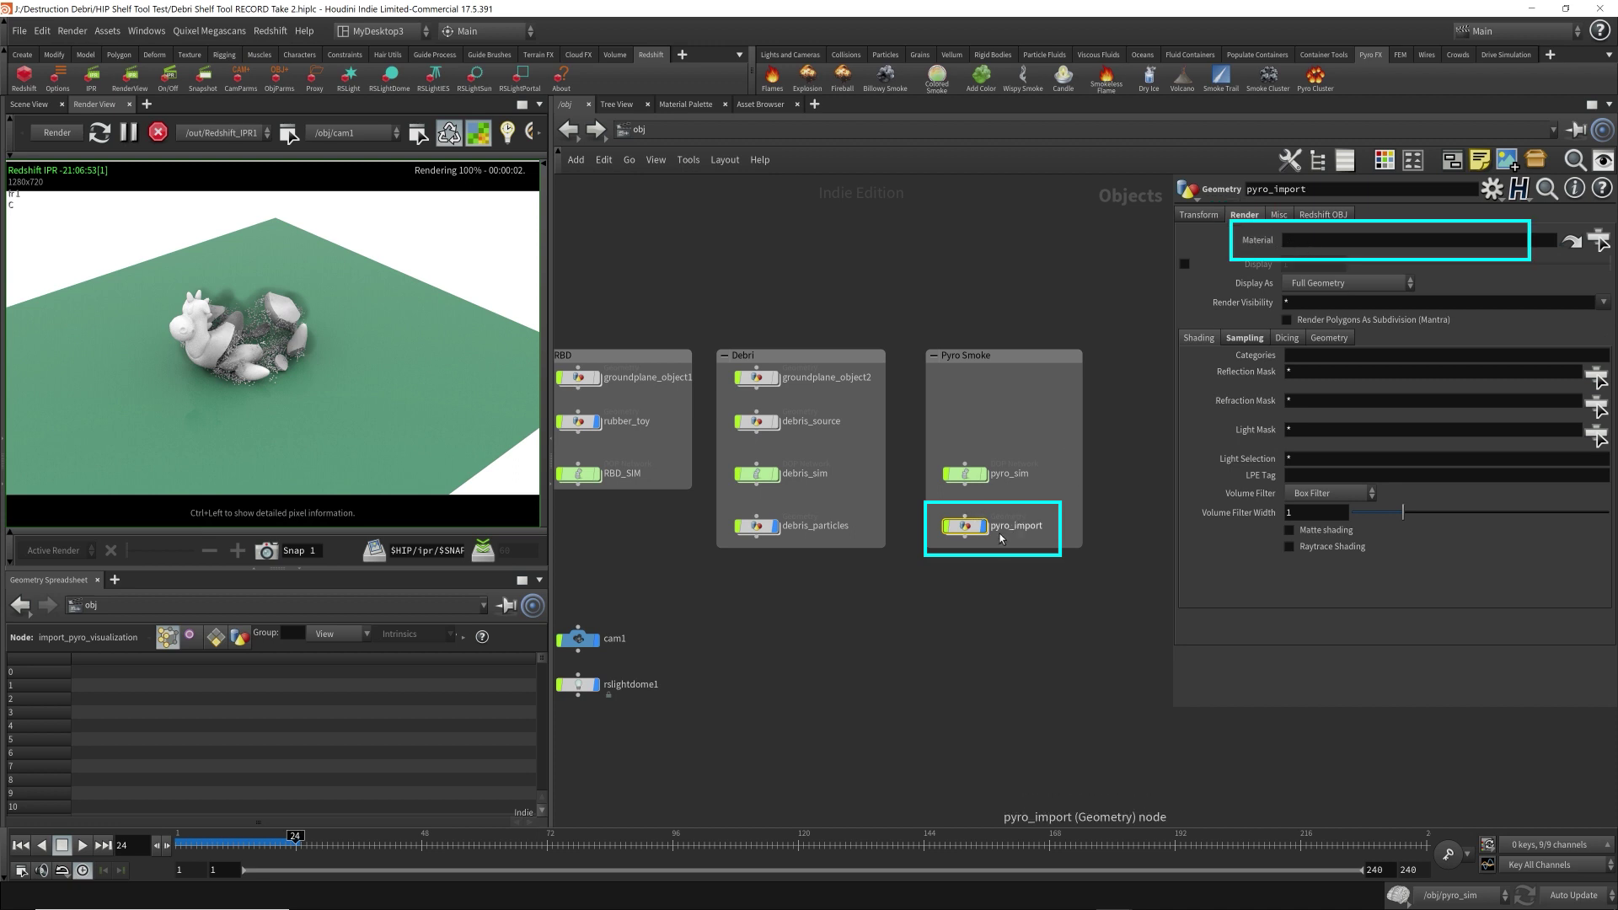
click(750, 137)
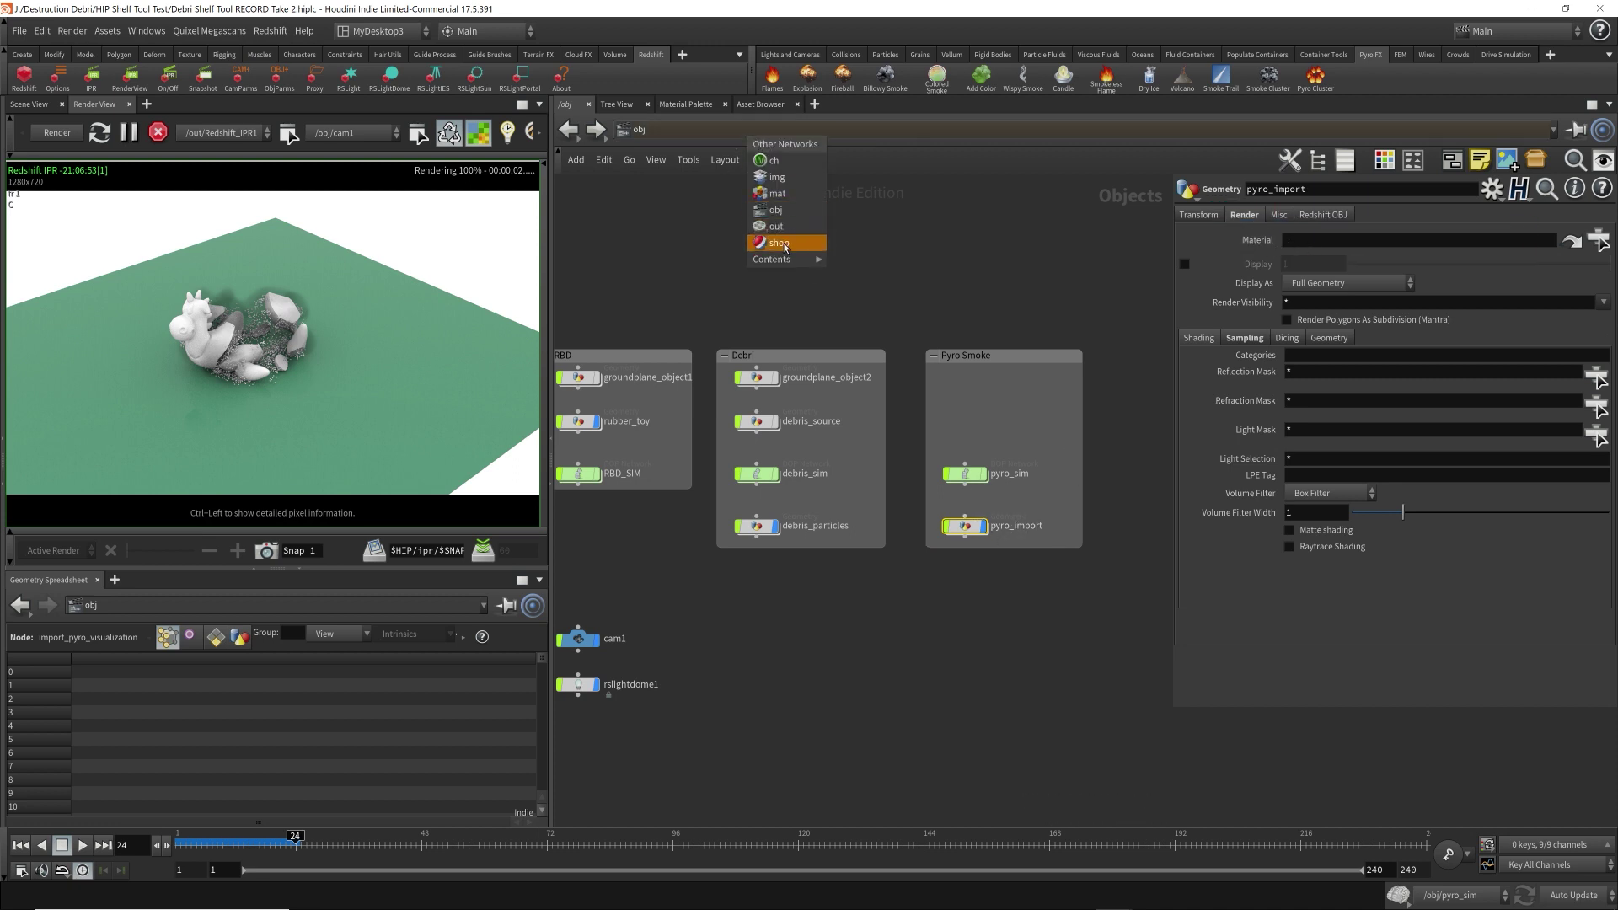
- In the /shop network, create an RS Volume shader, rs_volume1, beside rs_ground
click(779, 242)
key(Tab)
text(rs)
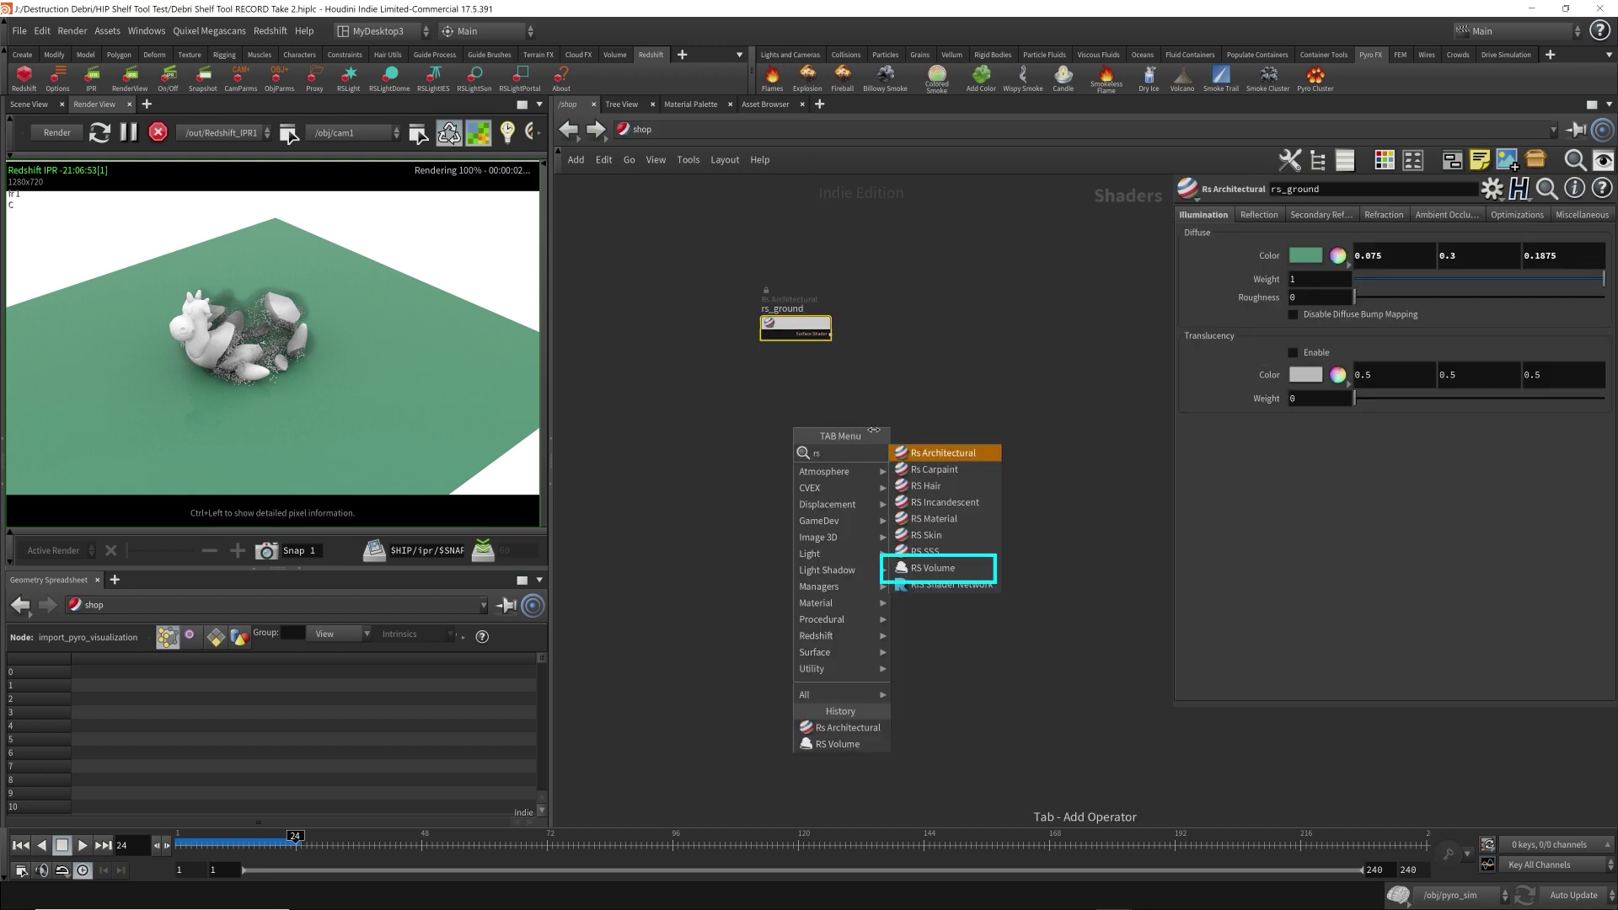
click(932, 569)
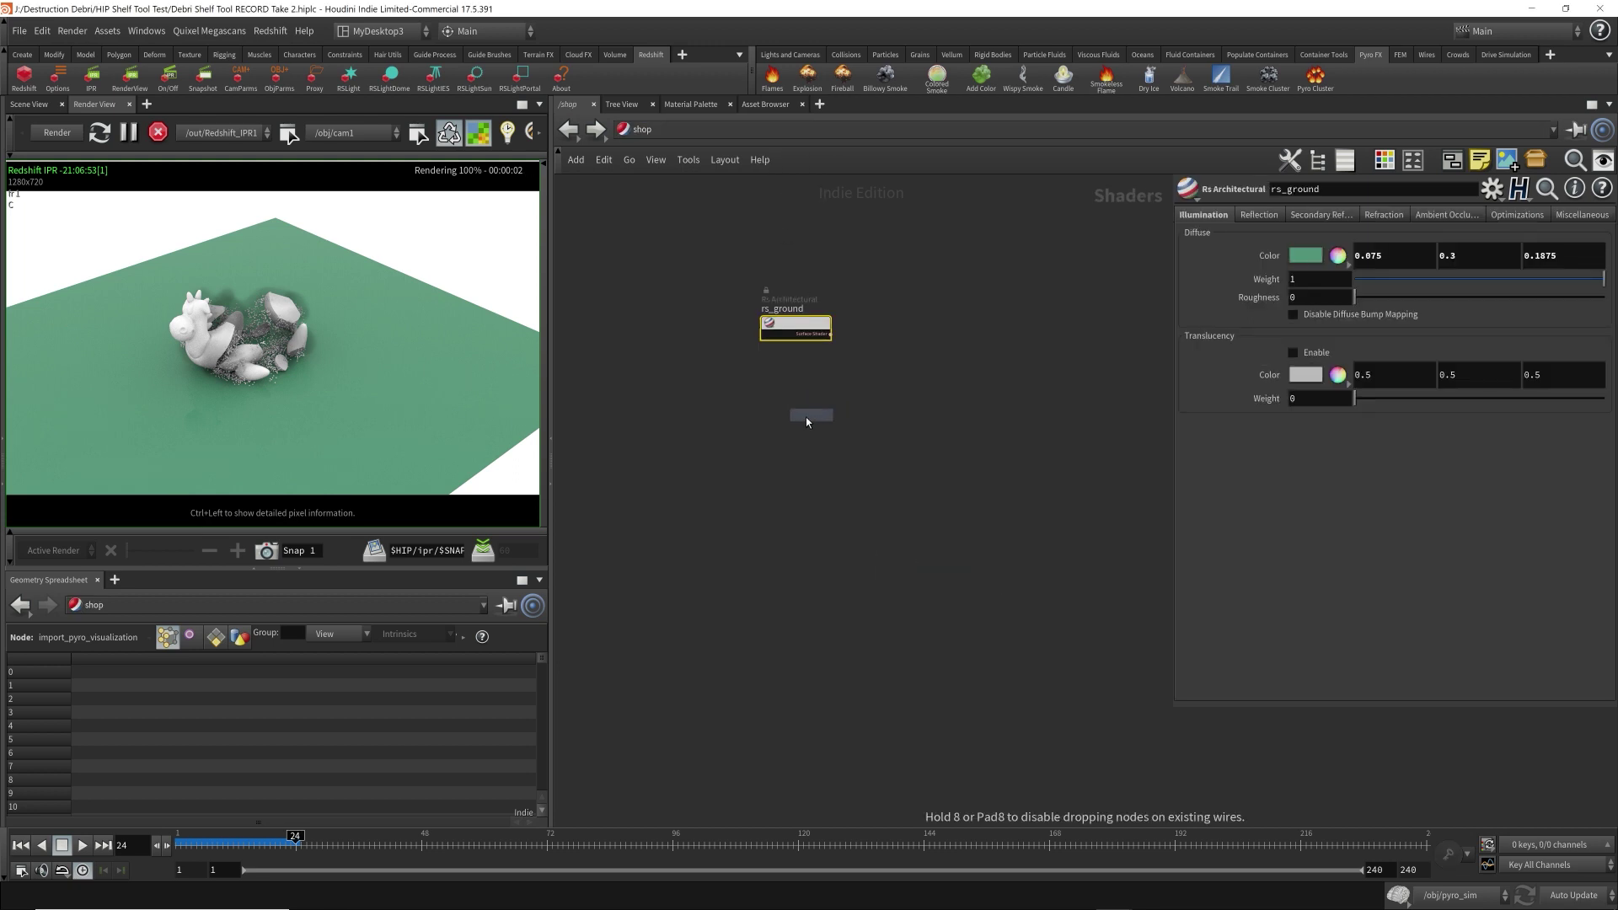
click(800, 422)
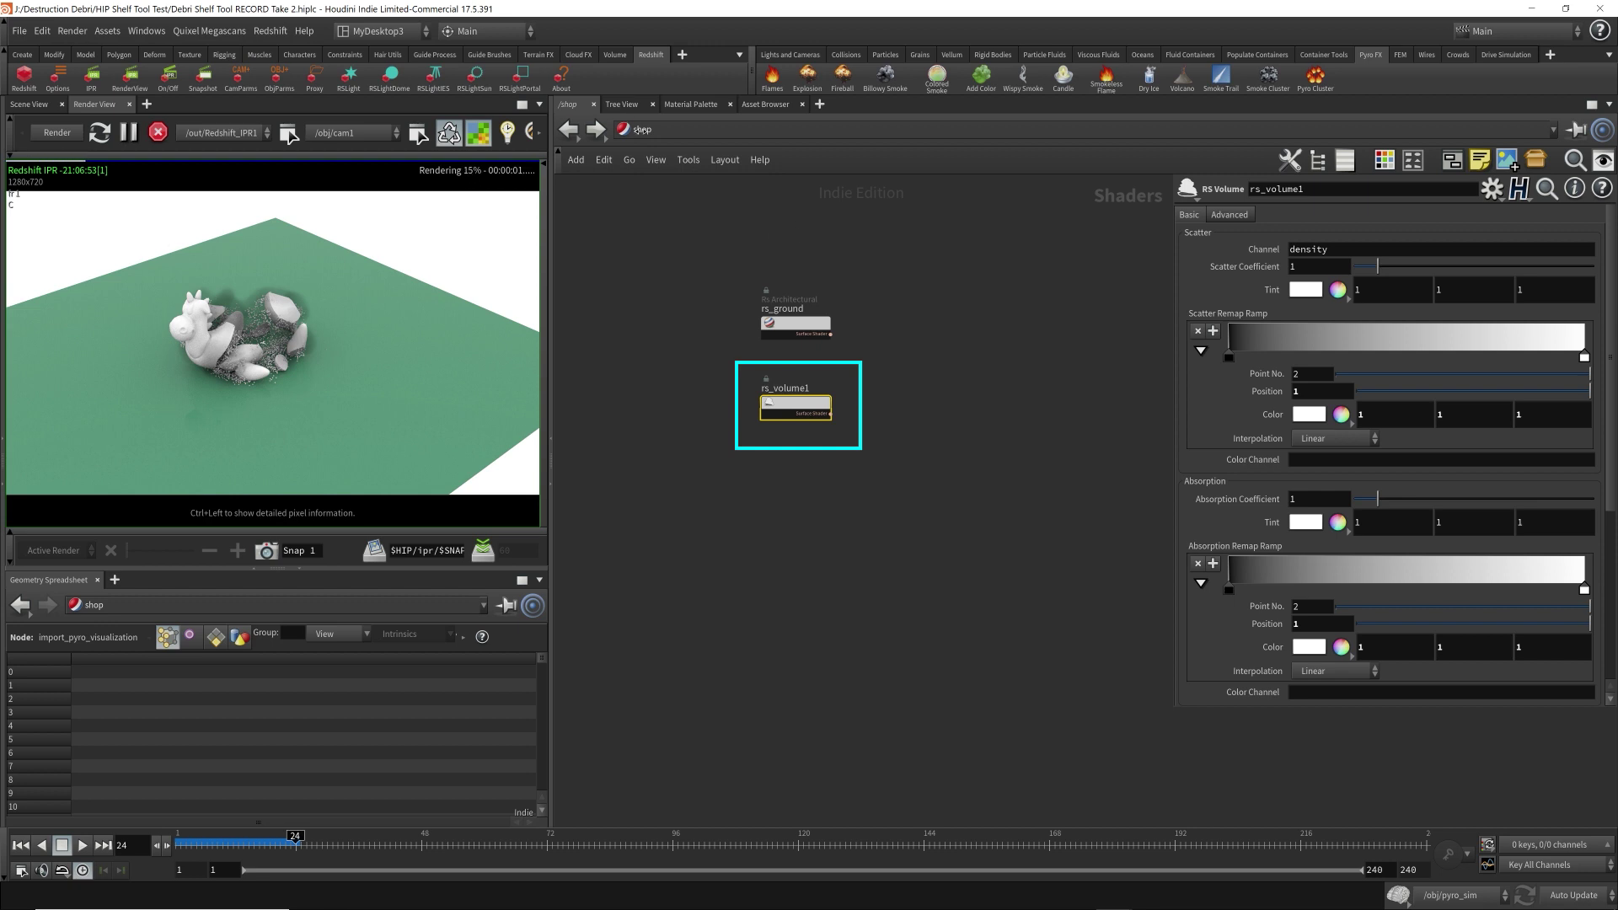
- Back in /obj, assign /shop/rs_volume1 as pyro_import's material
click(641, 129)
click(681, 210)
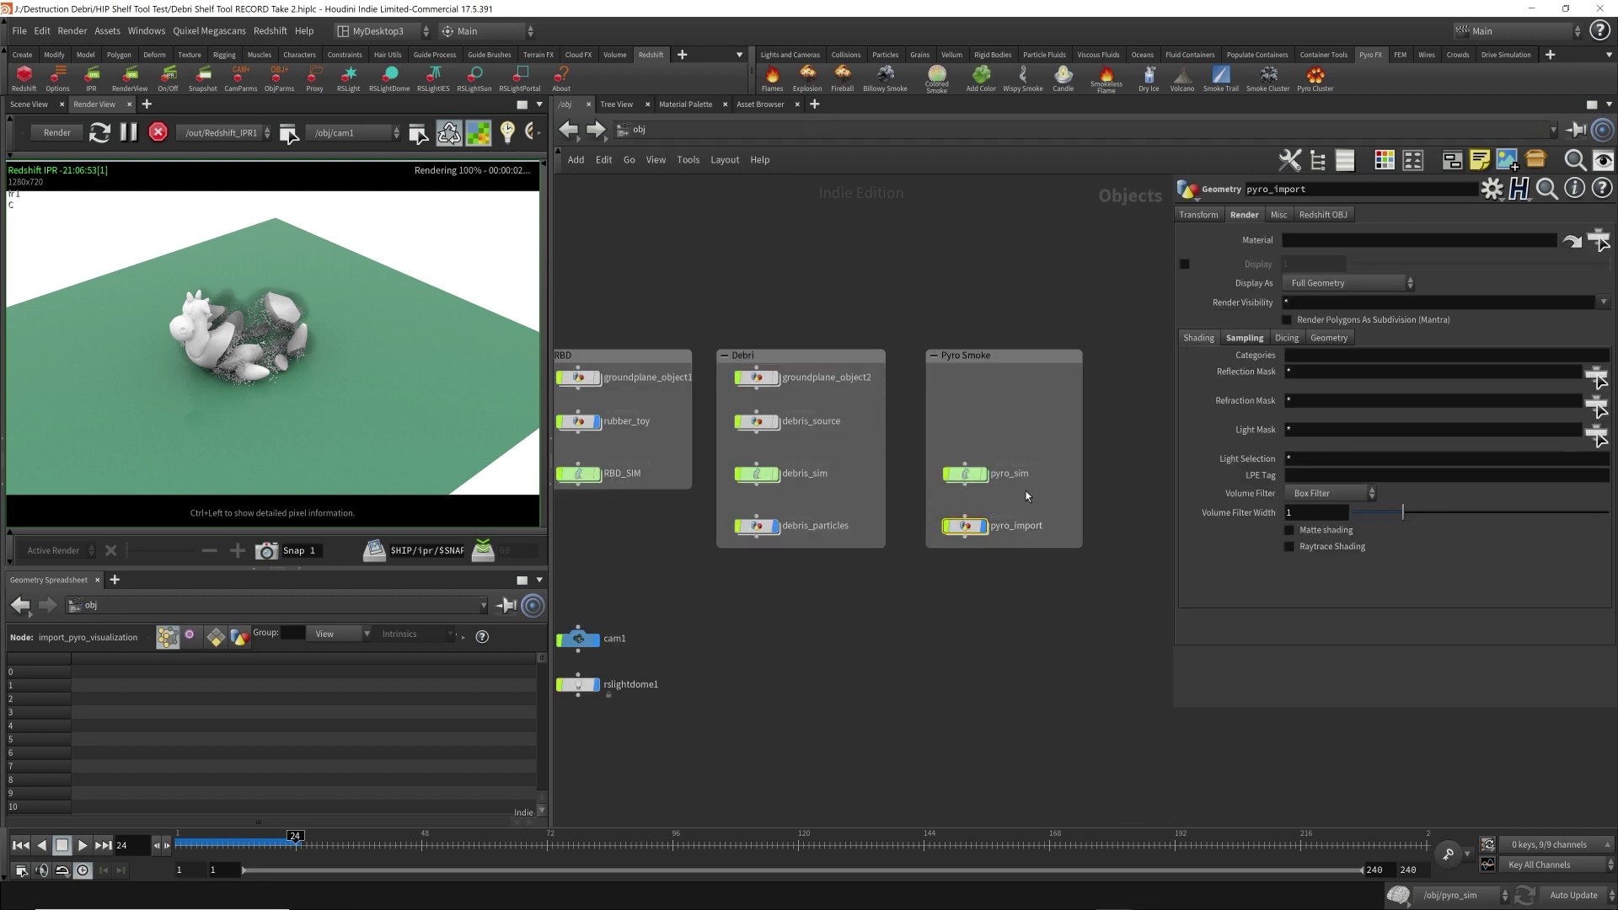
click(1597, 240)
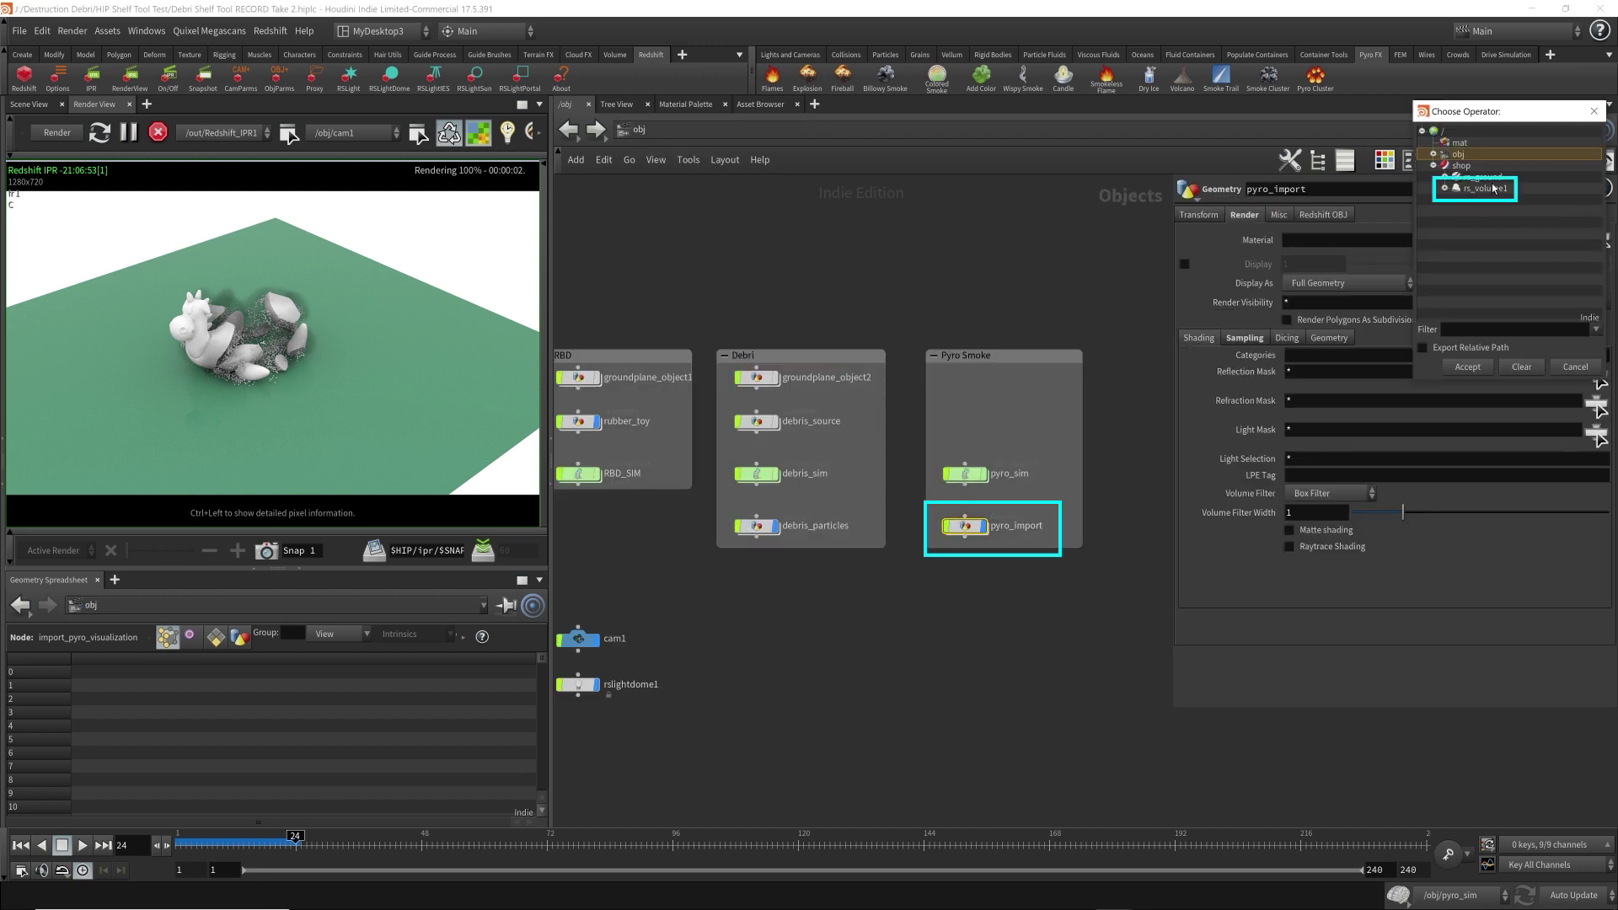
click(1494, 189)
click(1467, 367)
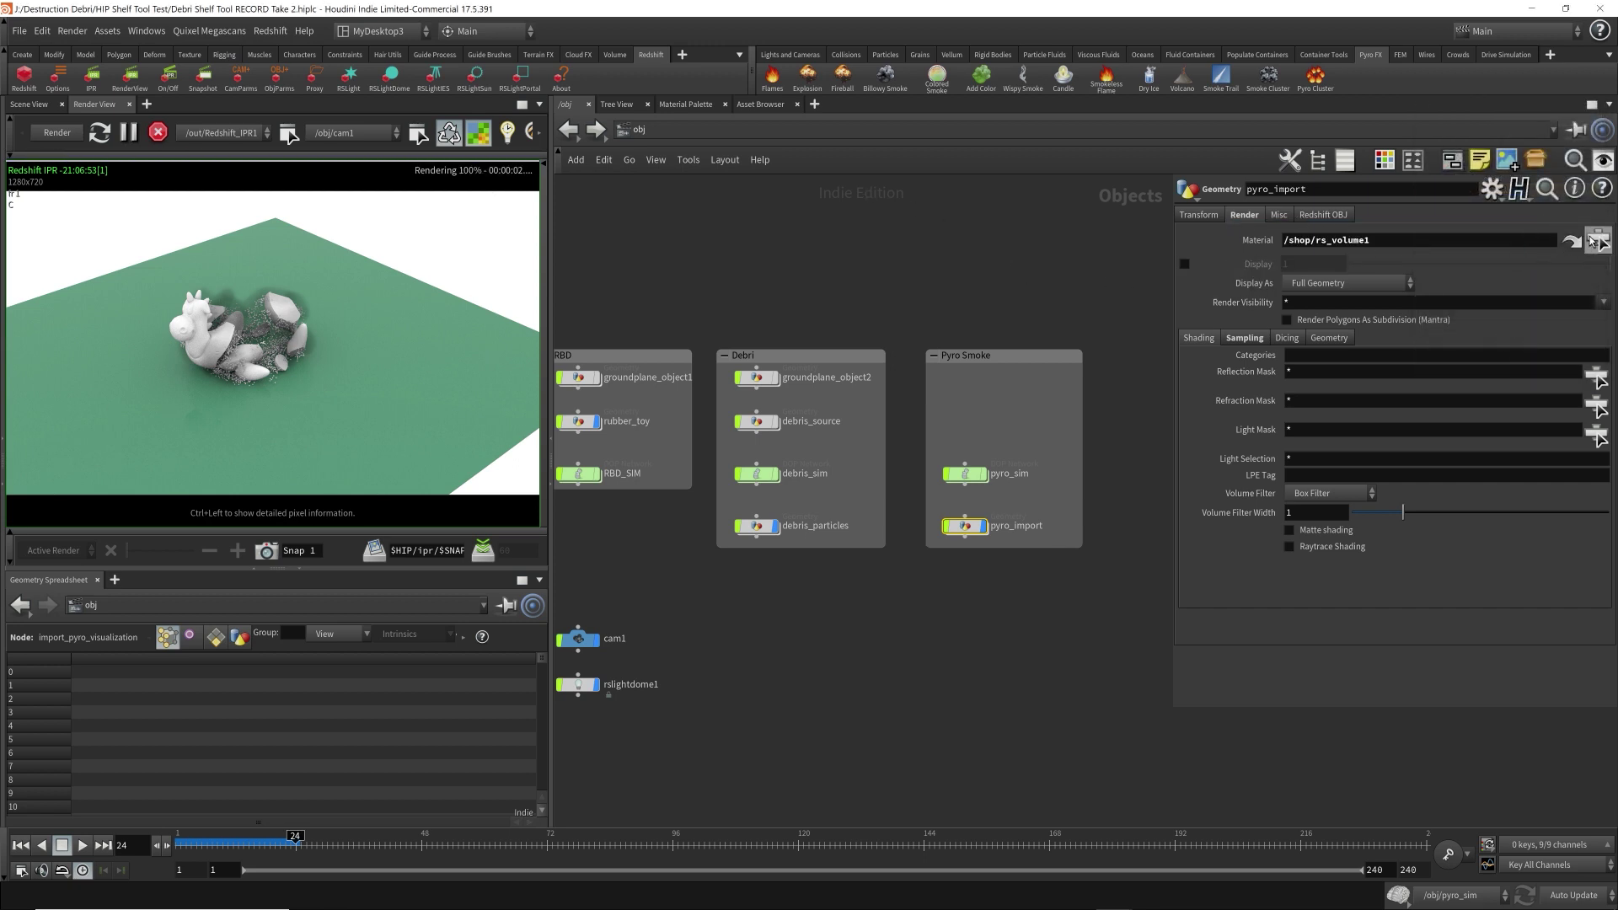
click(1572, 241)
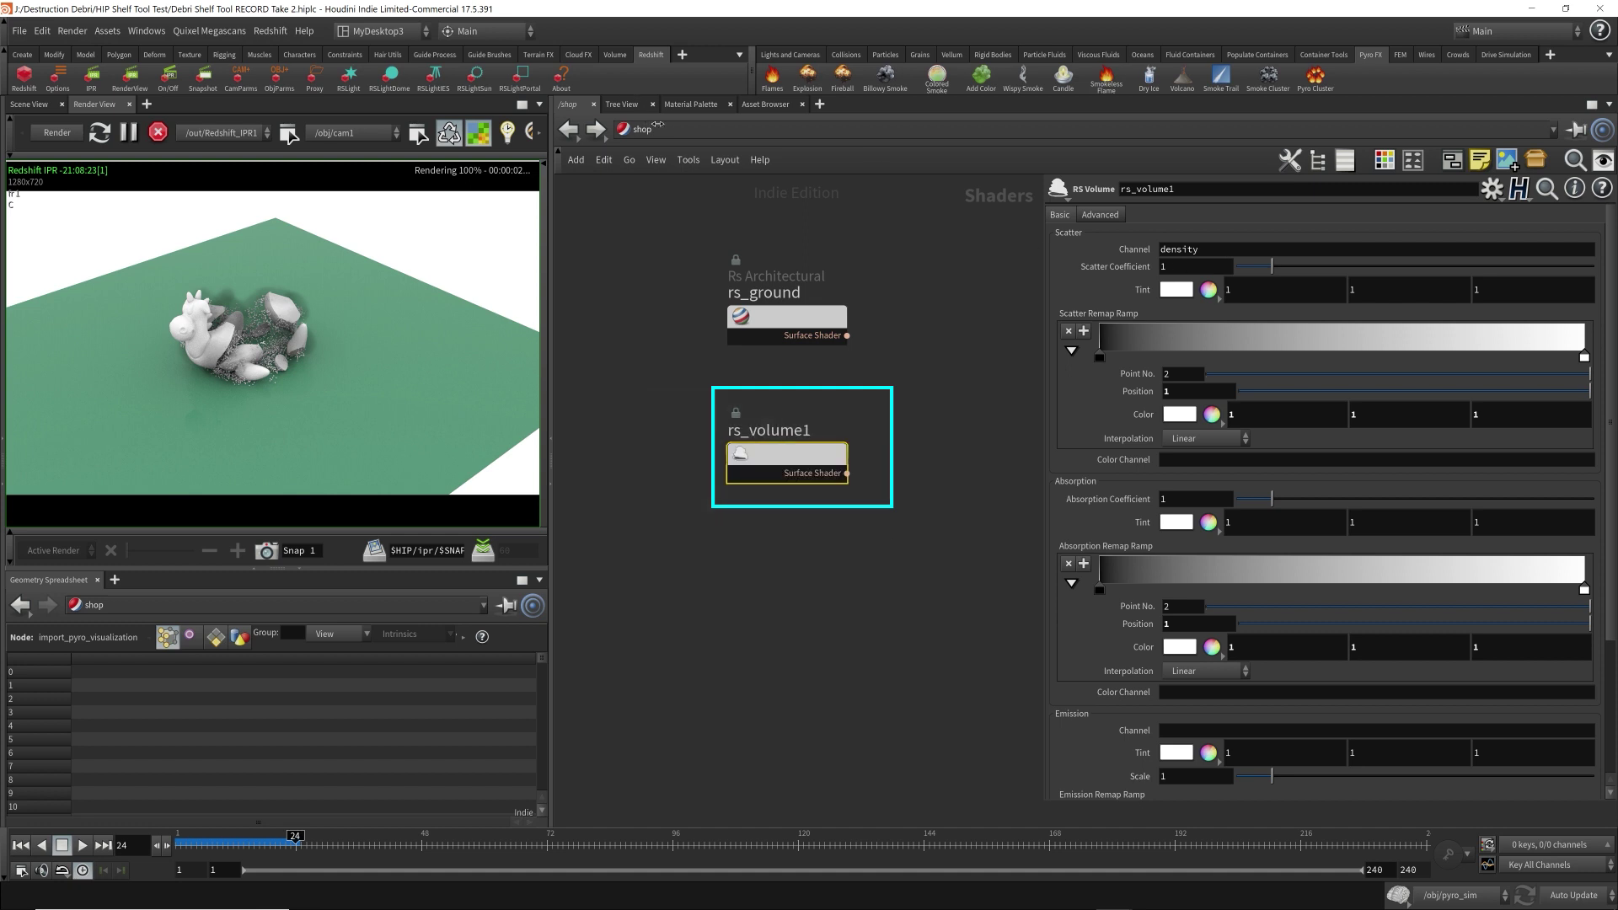
click(639, 129)
click(695, 204)
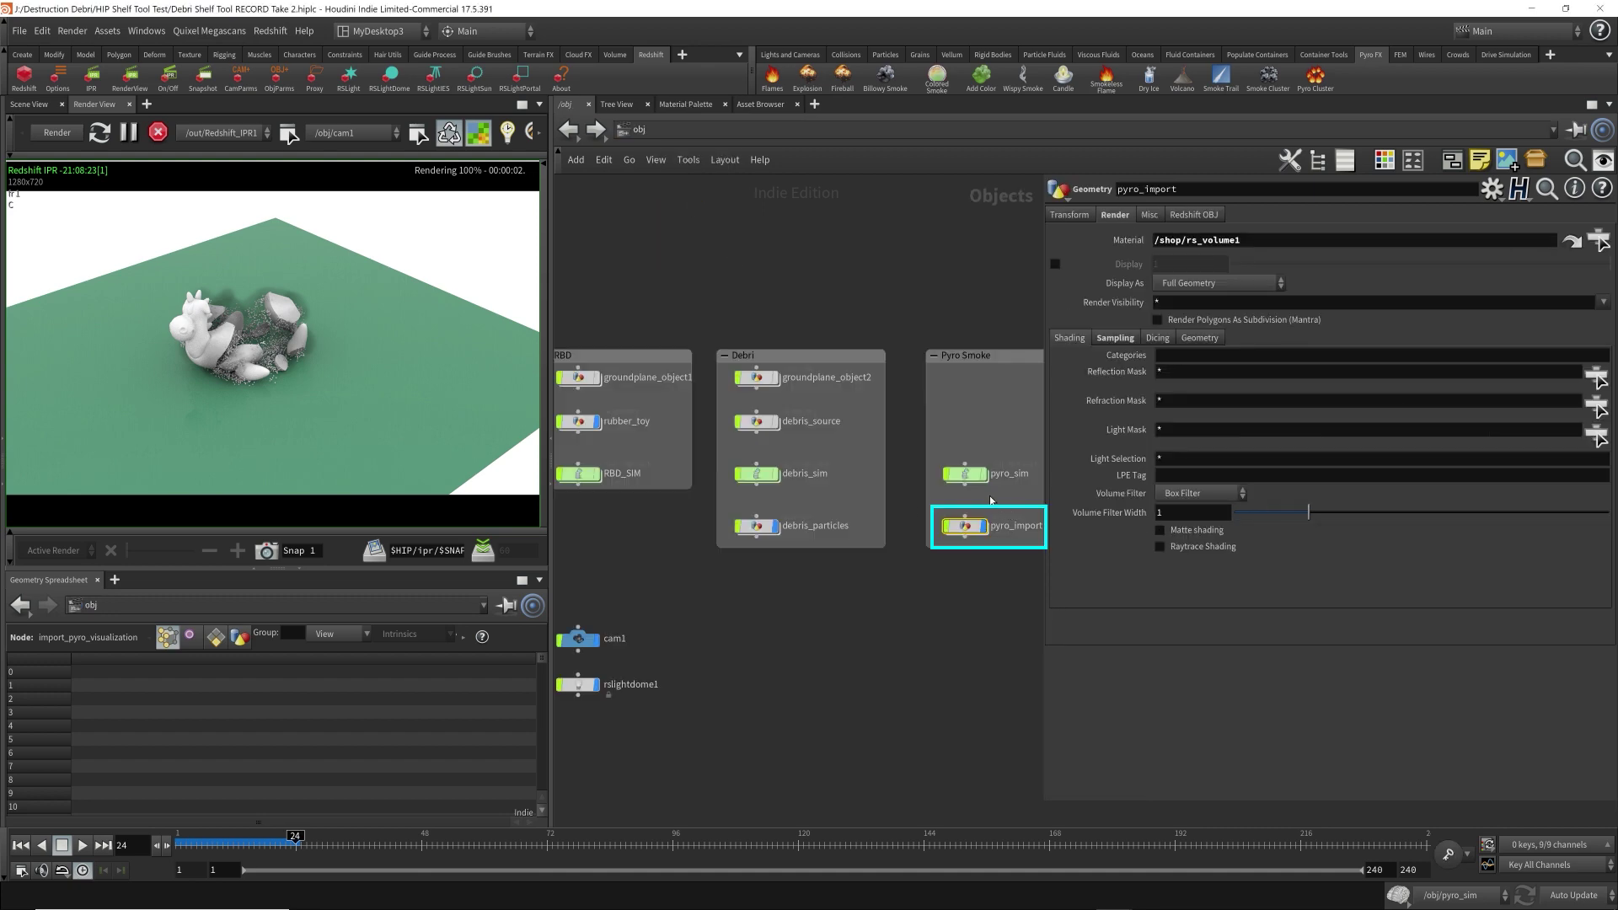
key(i)
click(754, 388)
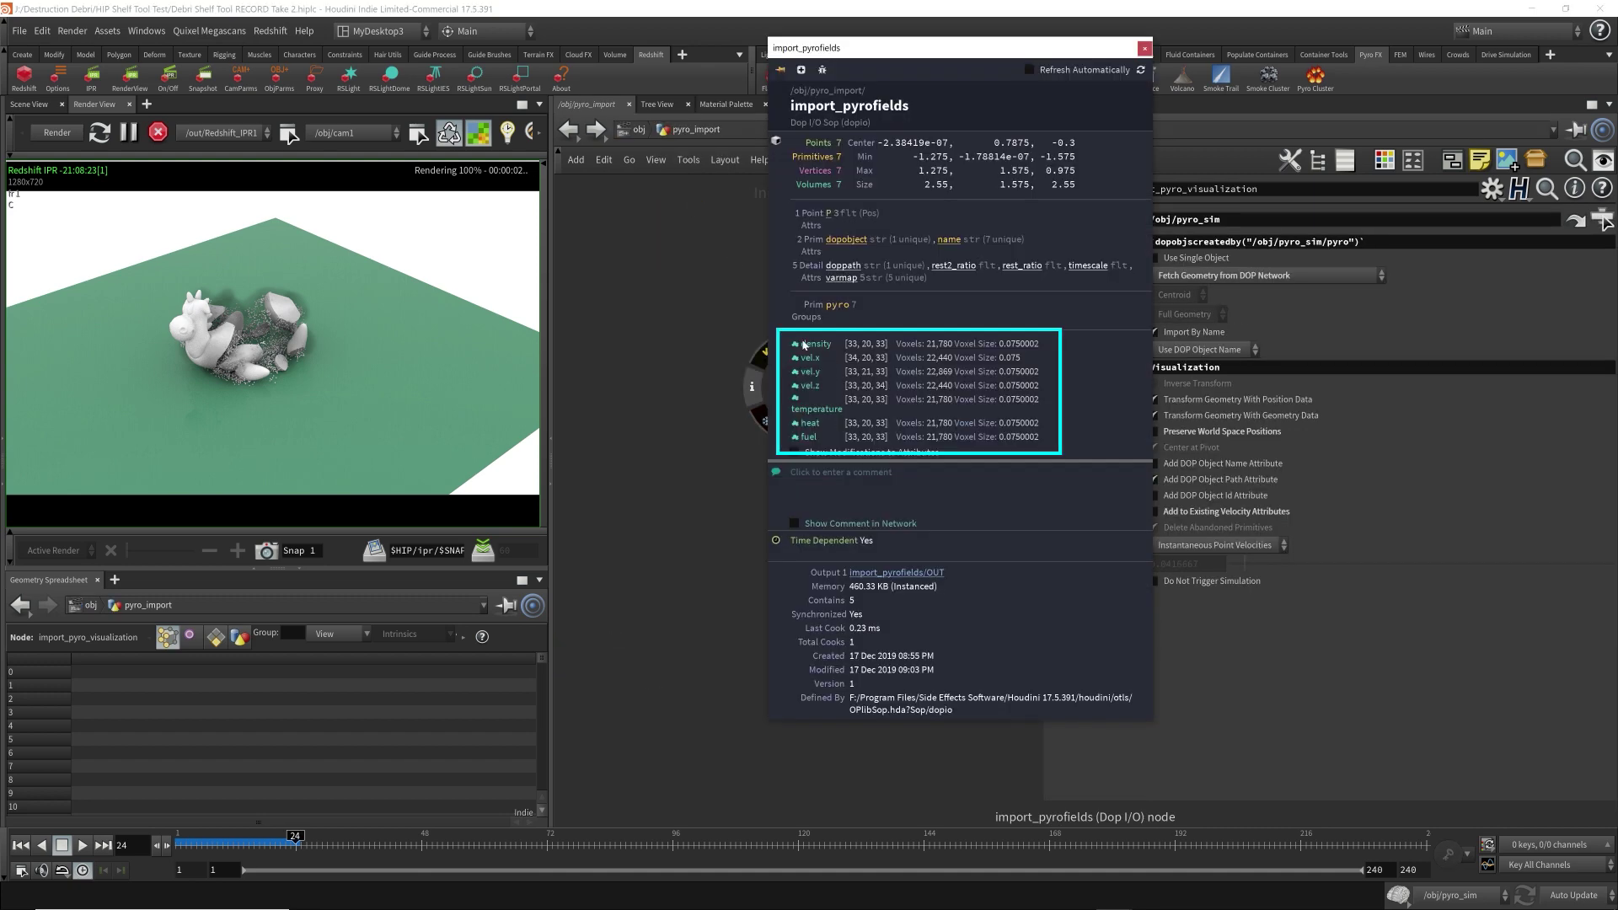
click(1144, 48)
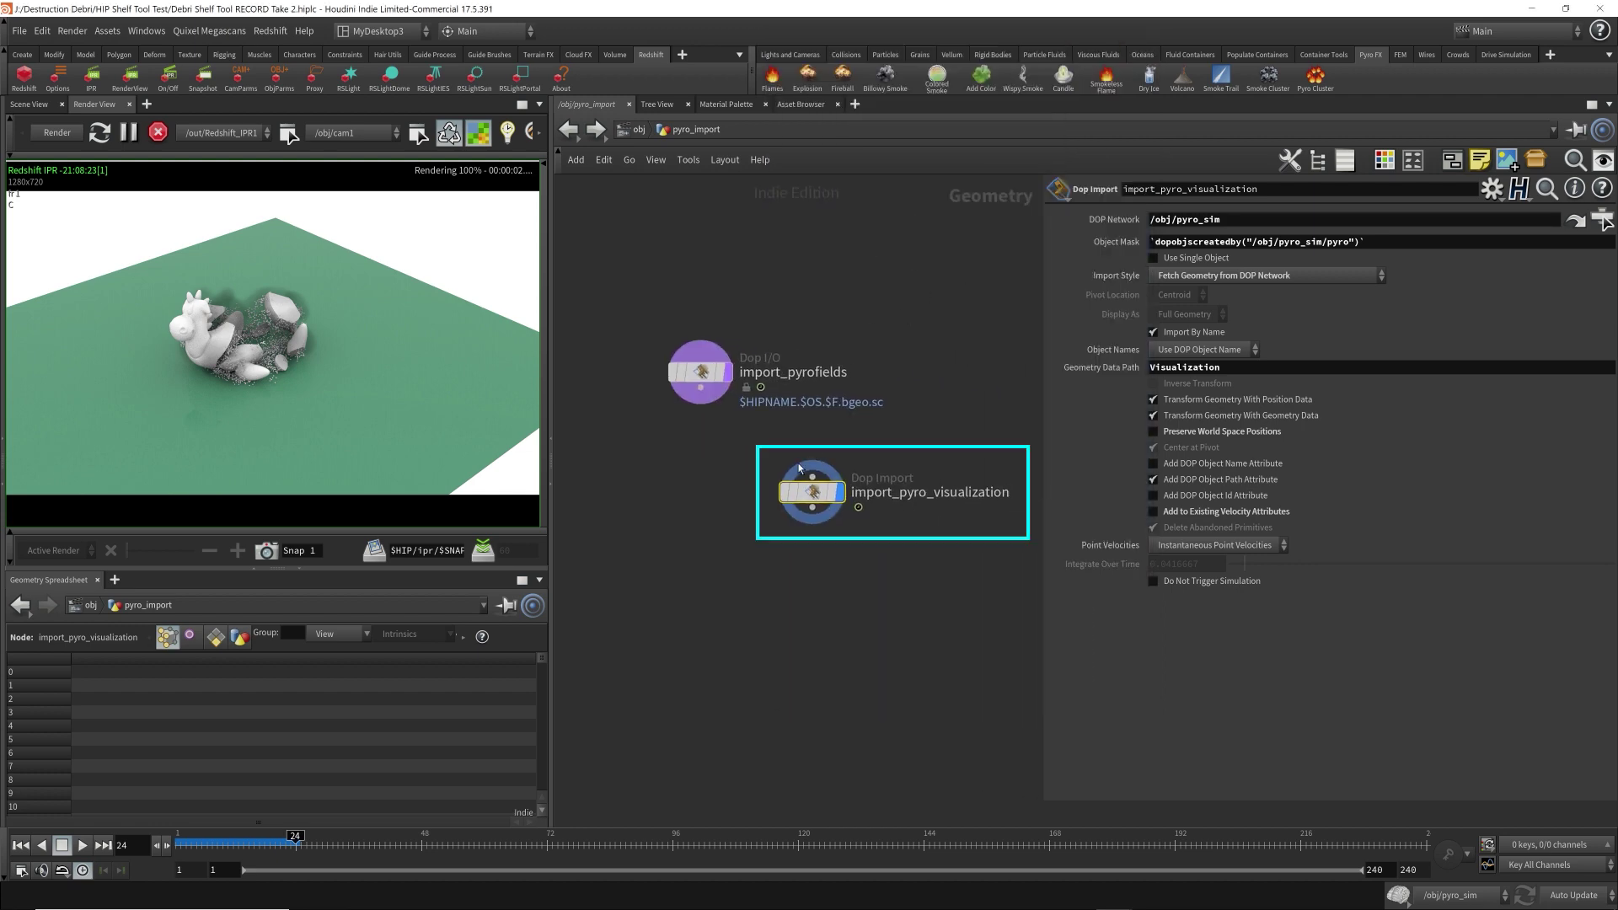
click(763, 496)
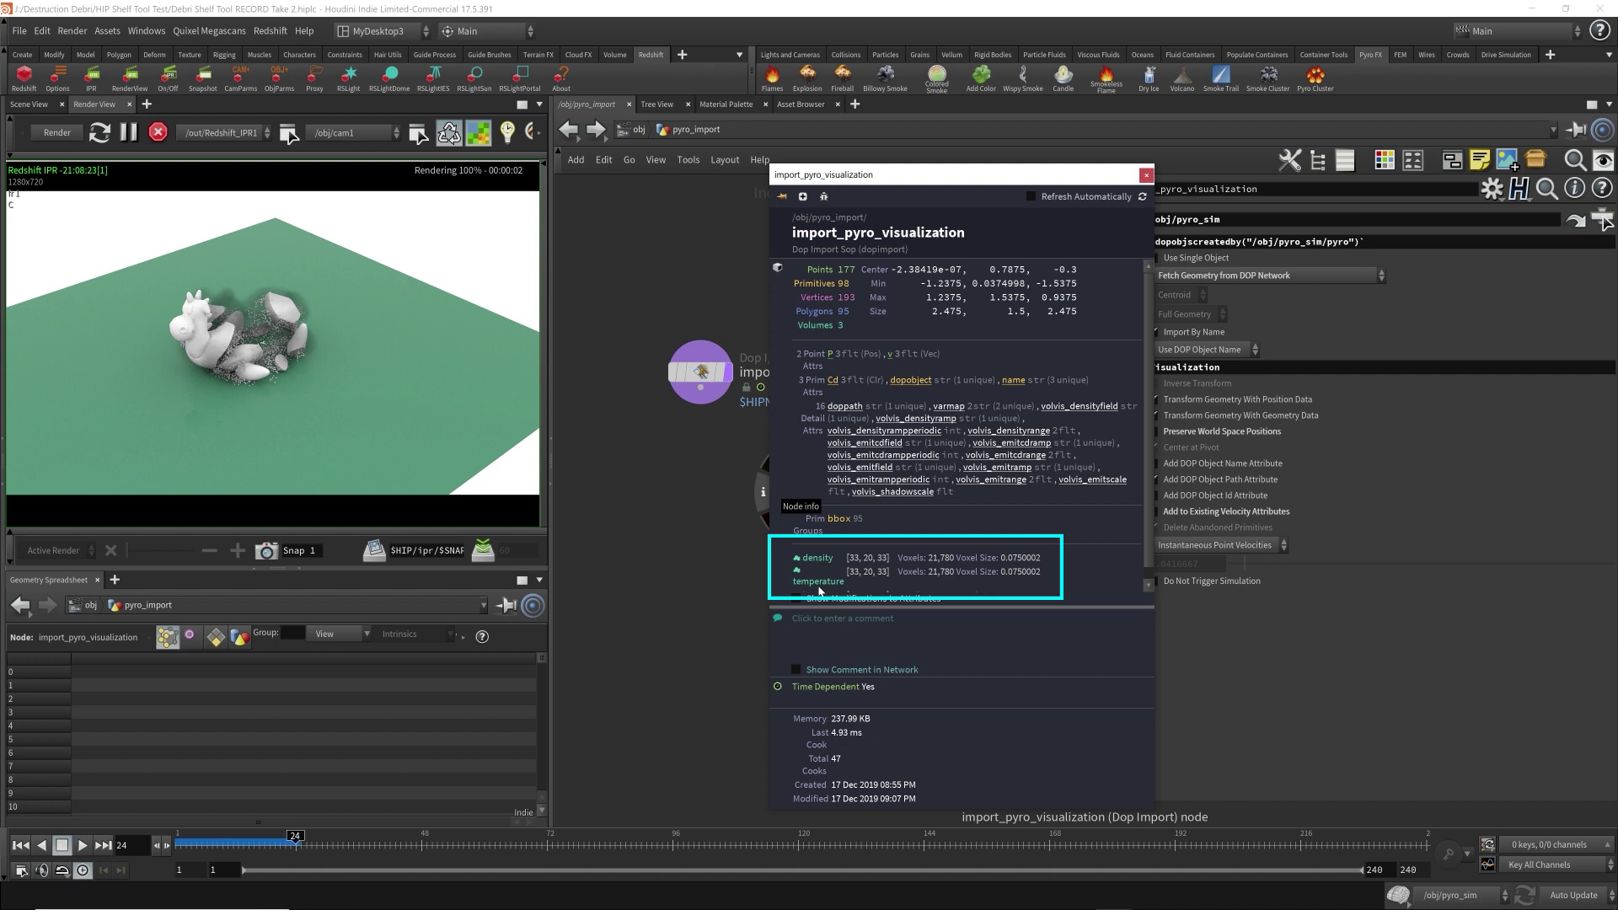
click(1146, 174)
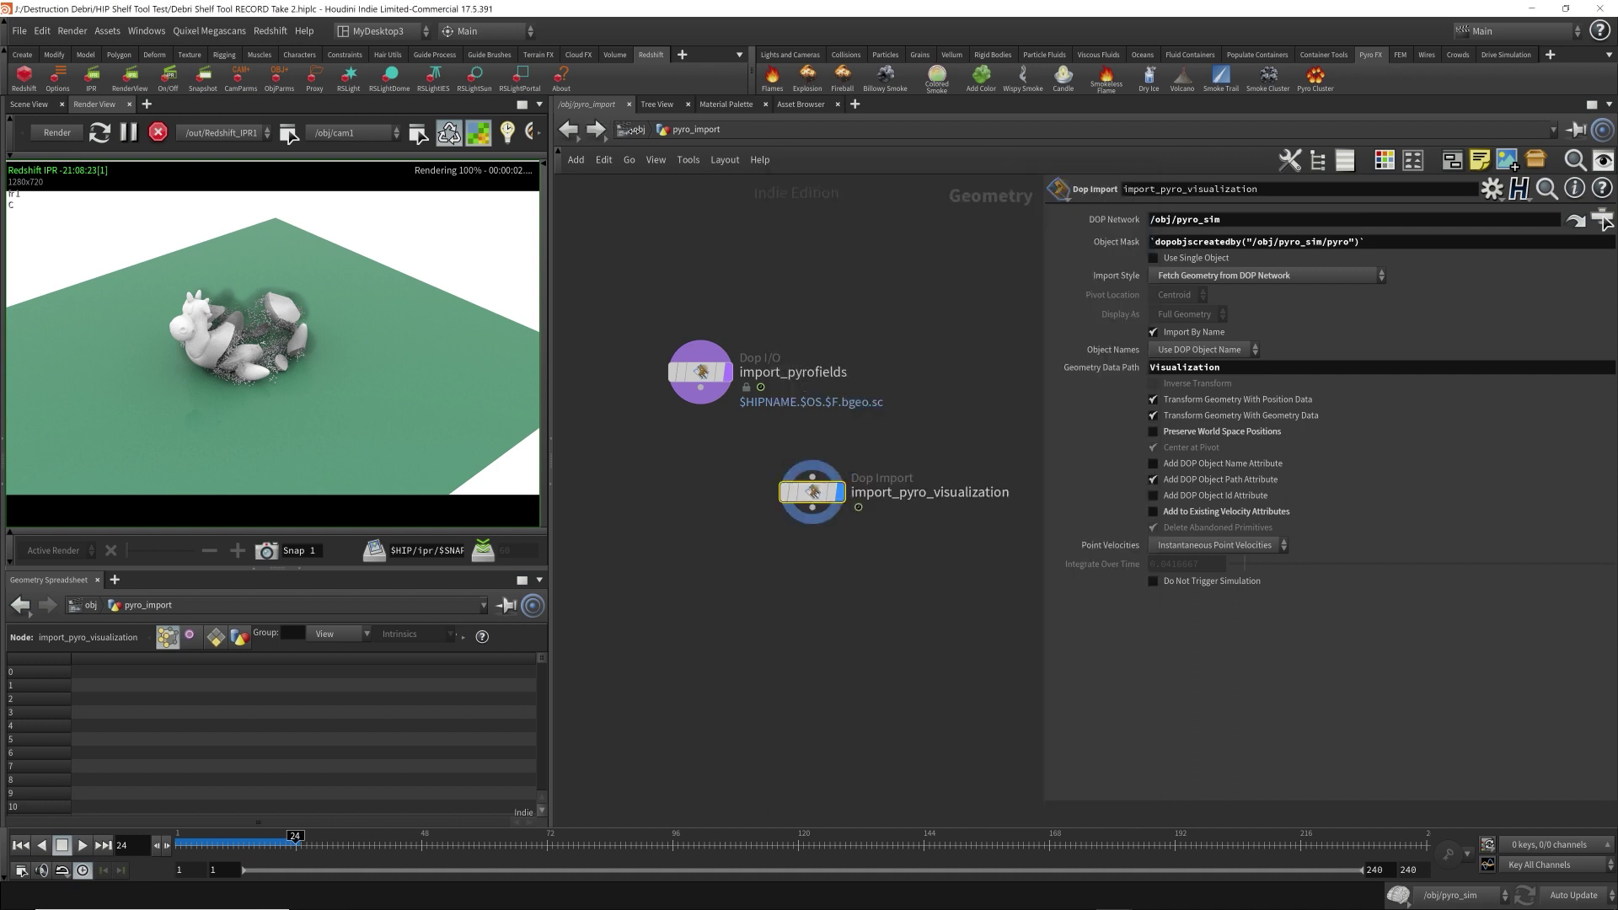
click(636, 130)
click(707, 135)
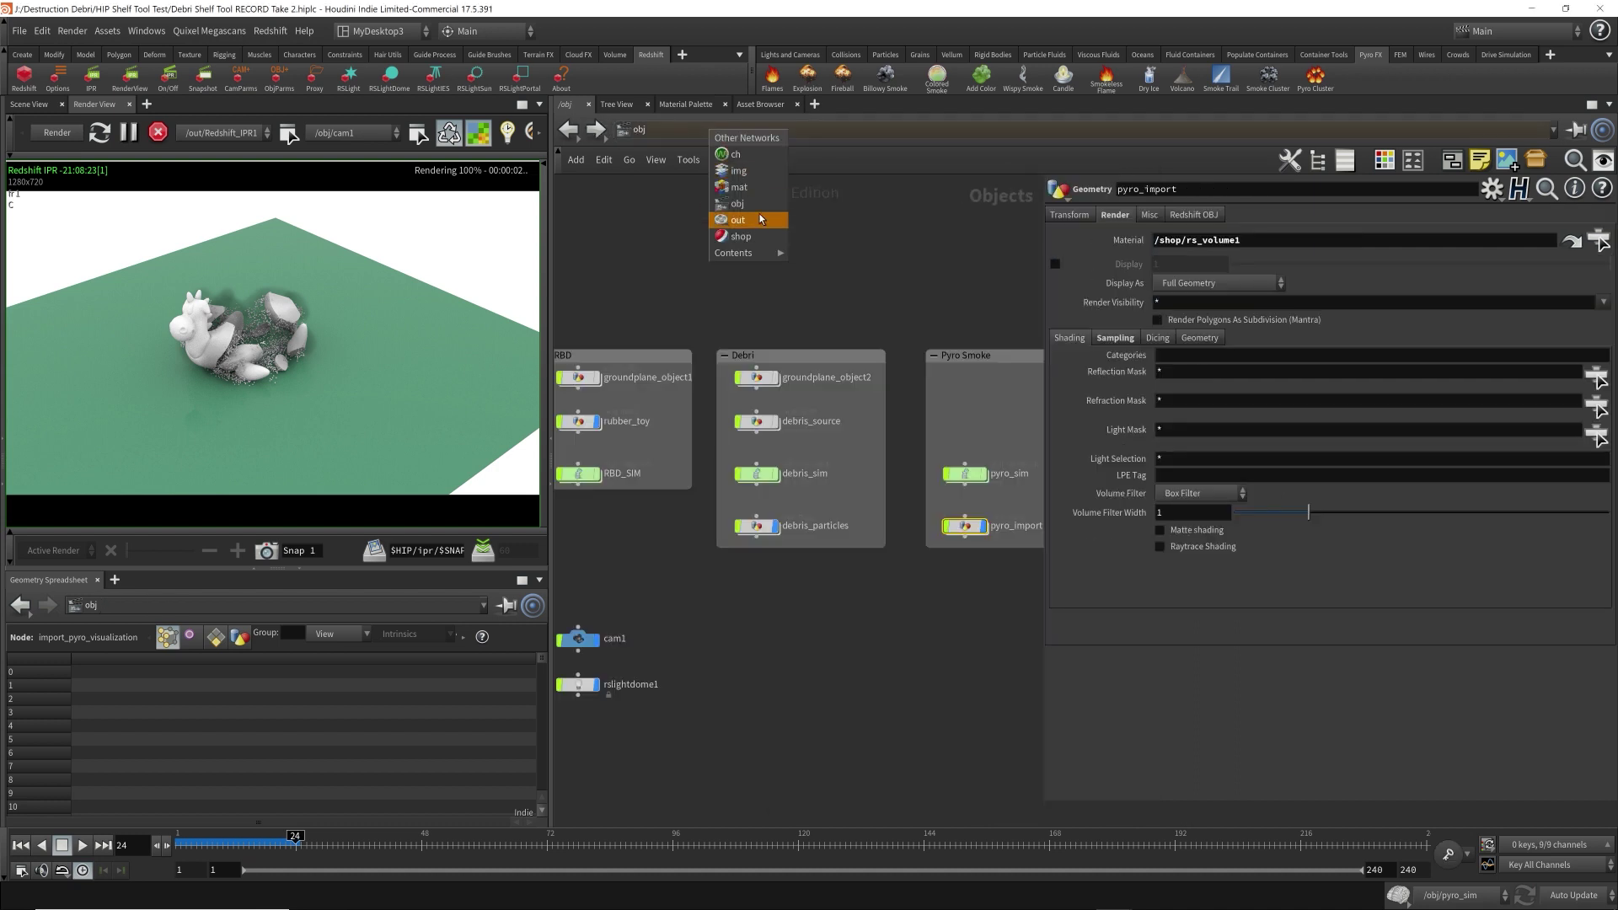
click(905, 301)
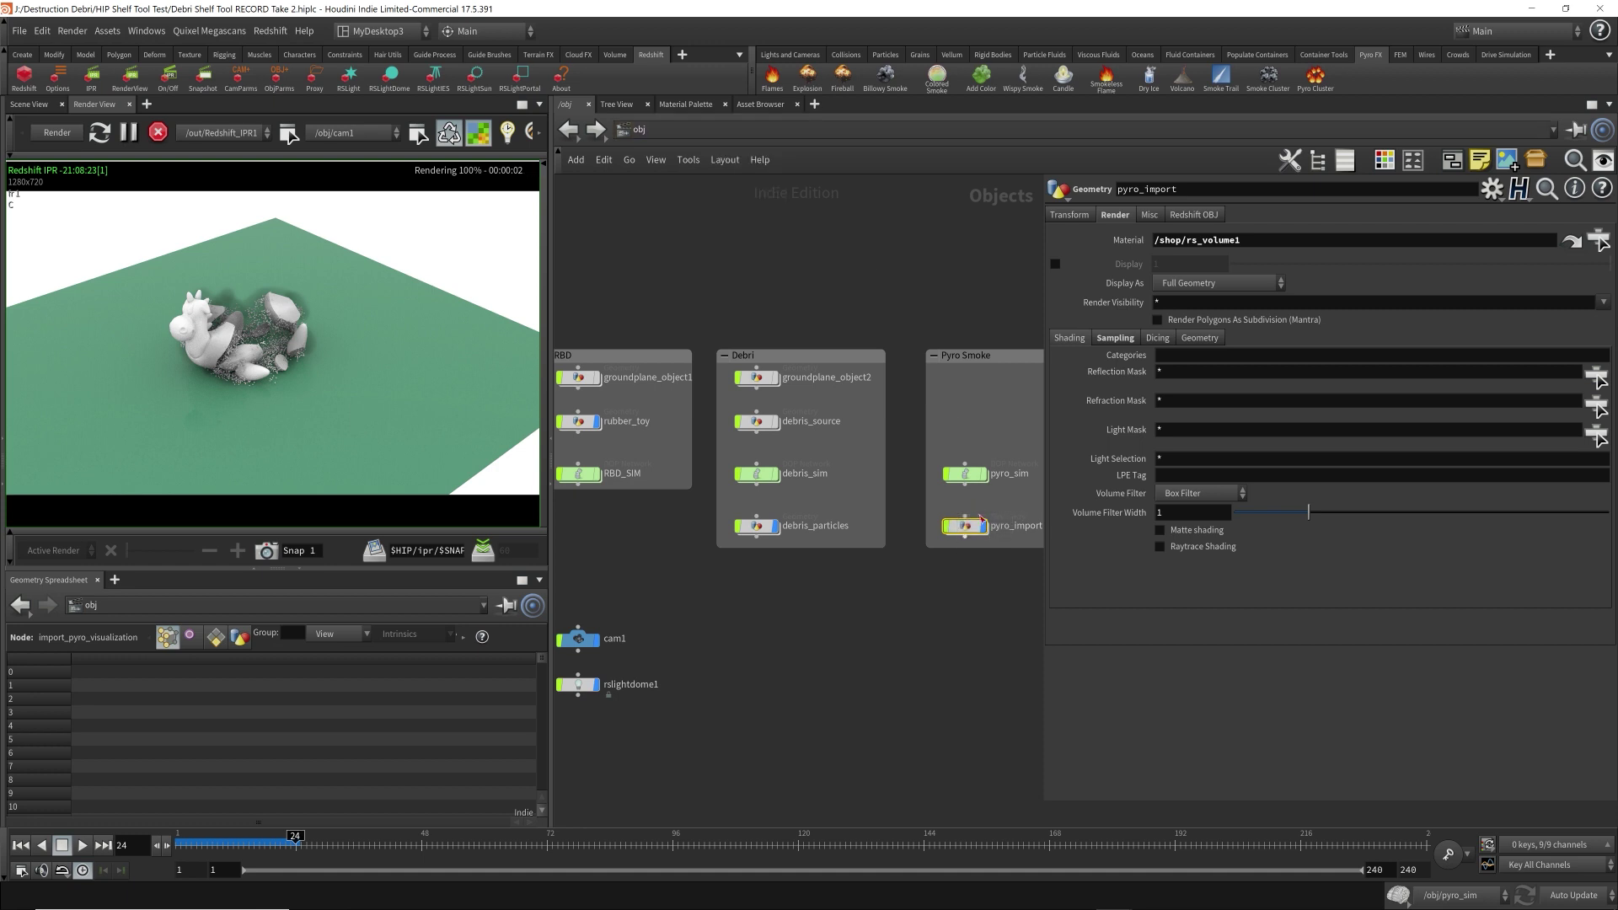
- Set rs_volume1's emission channel to temperature with an emission scale of 0.3
click(1572, 243)
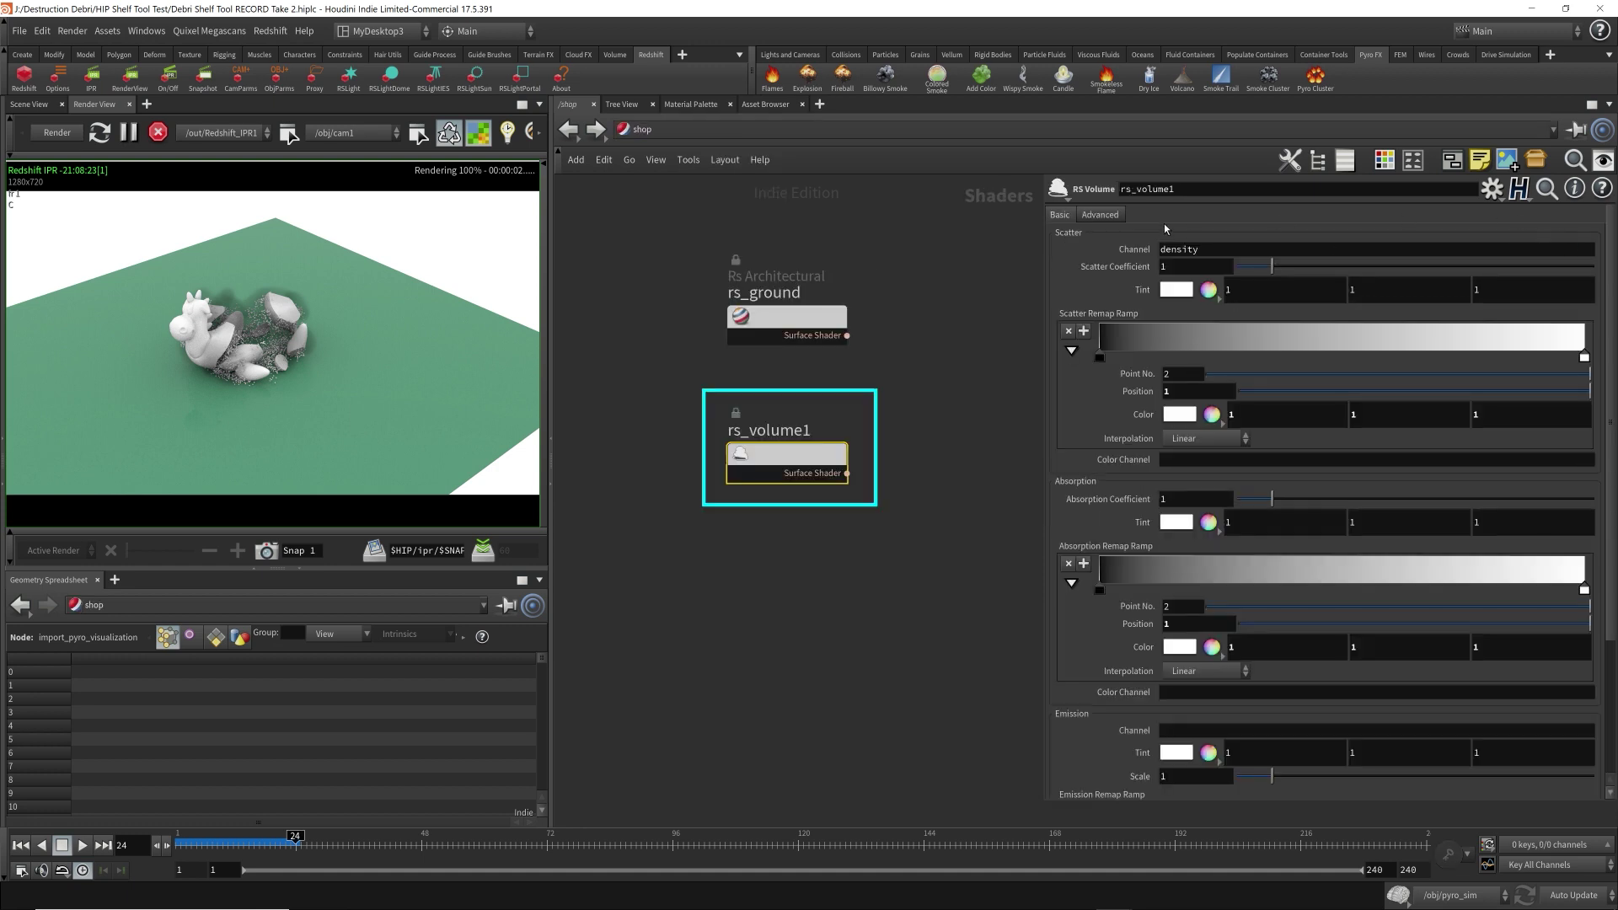
double_click(1232, 252)
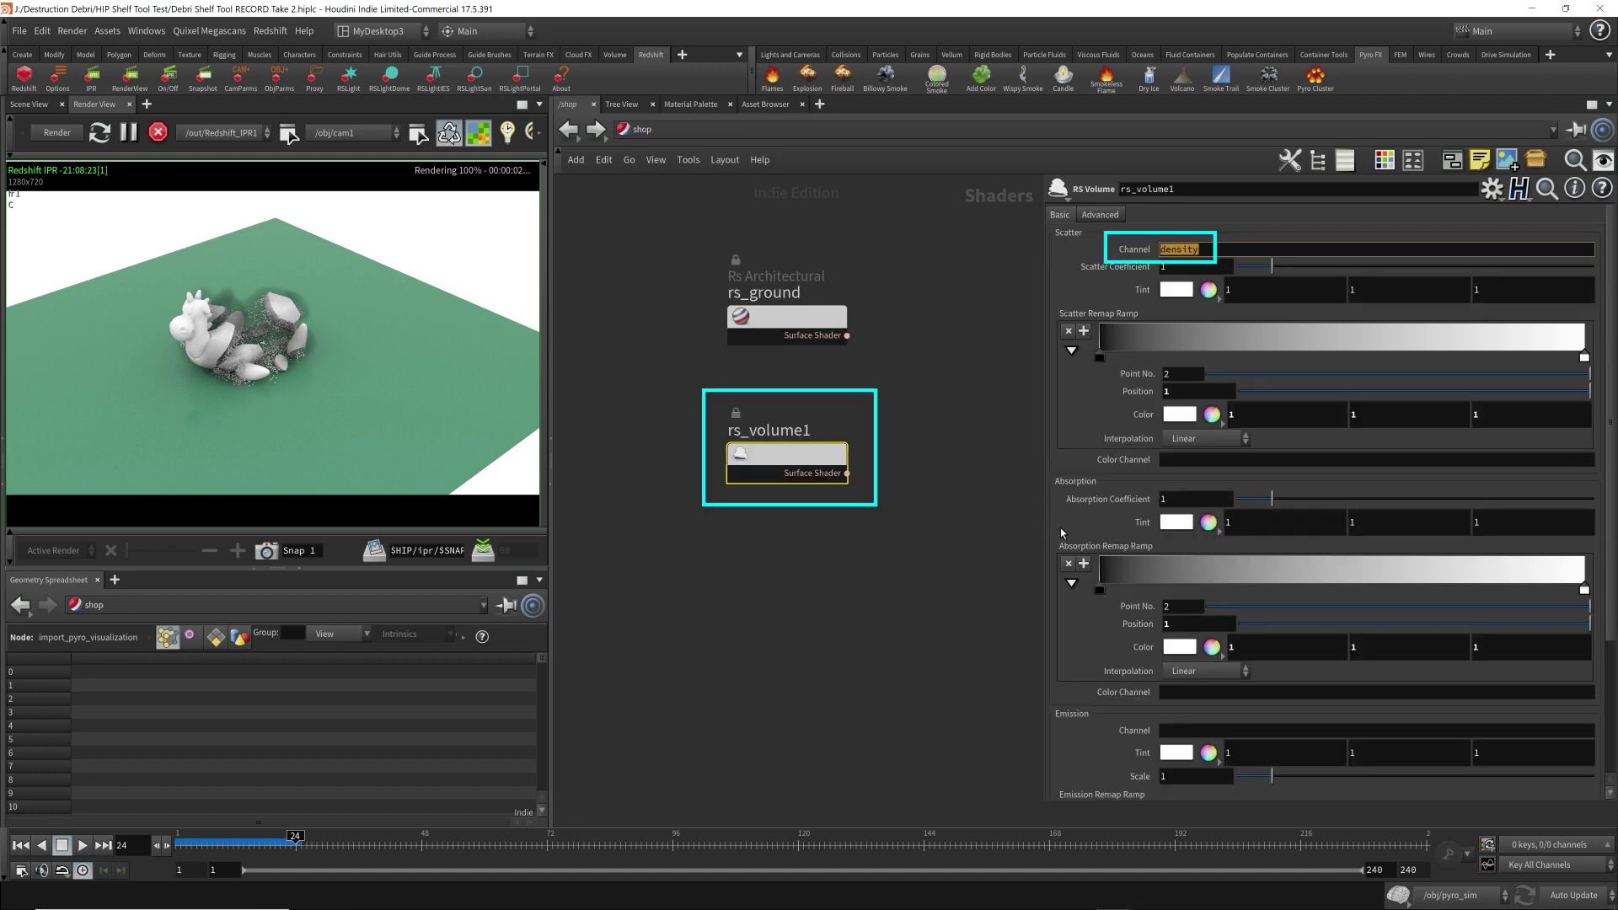
click(1227, 732)
text(temperature)
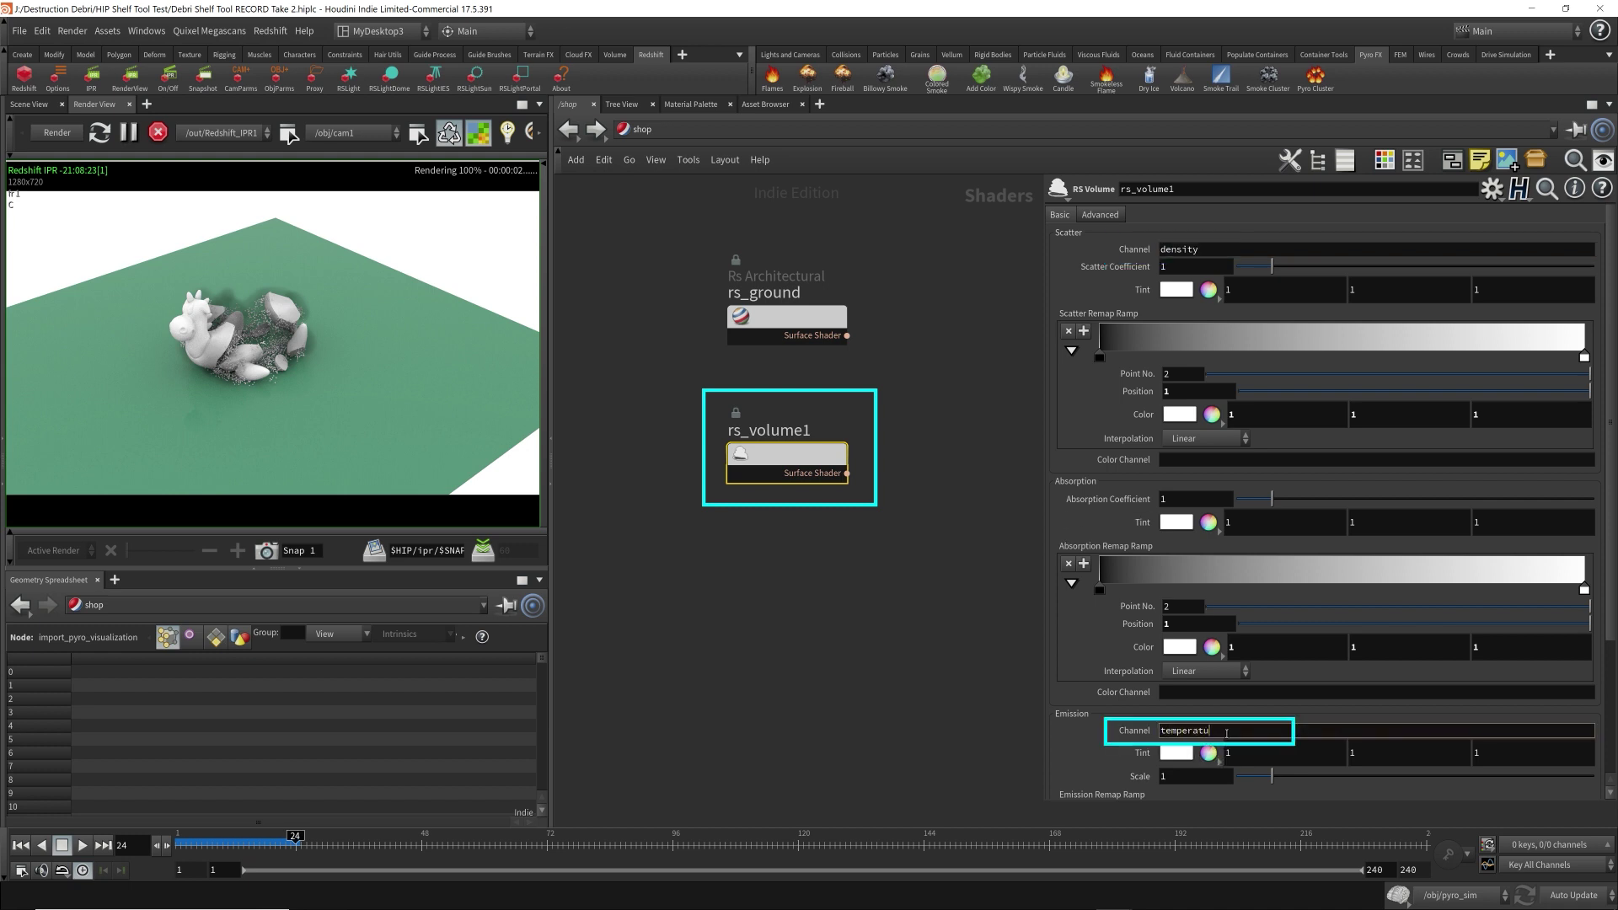
click(59, 133)
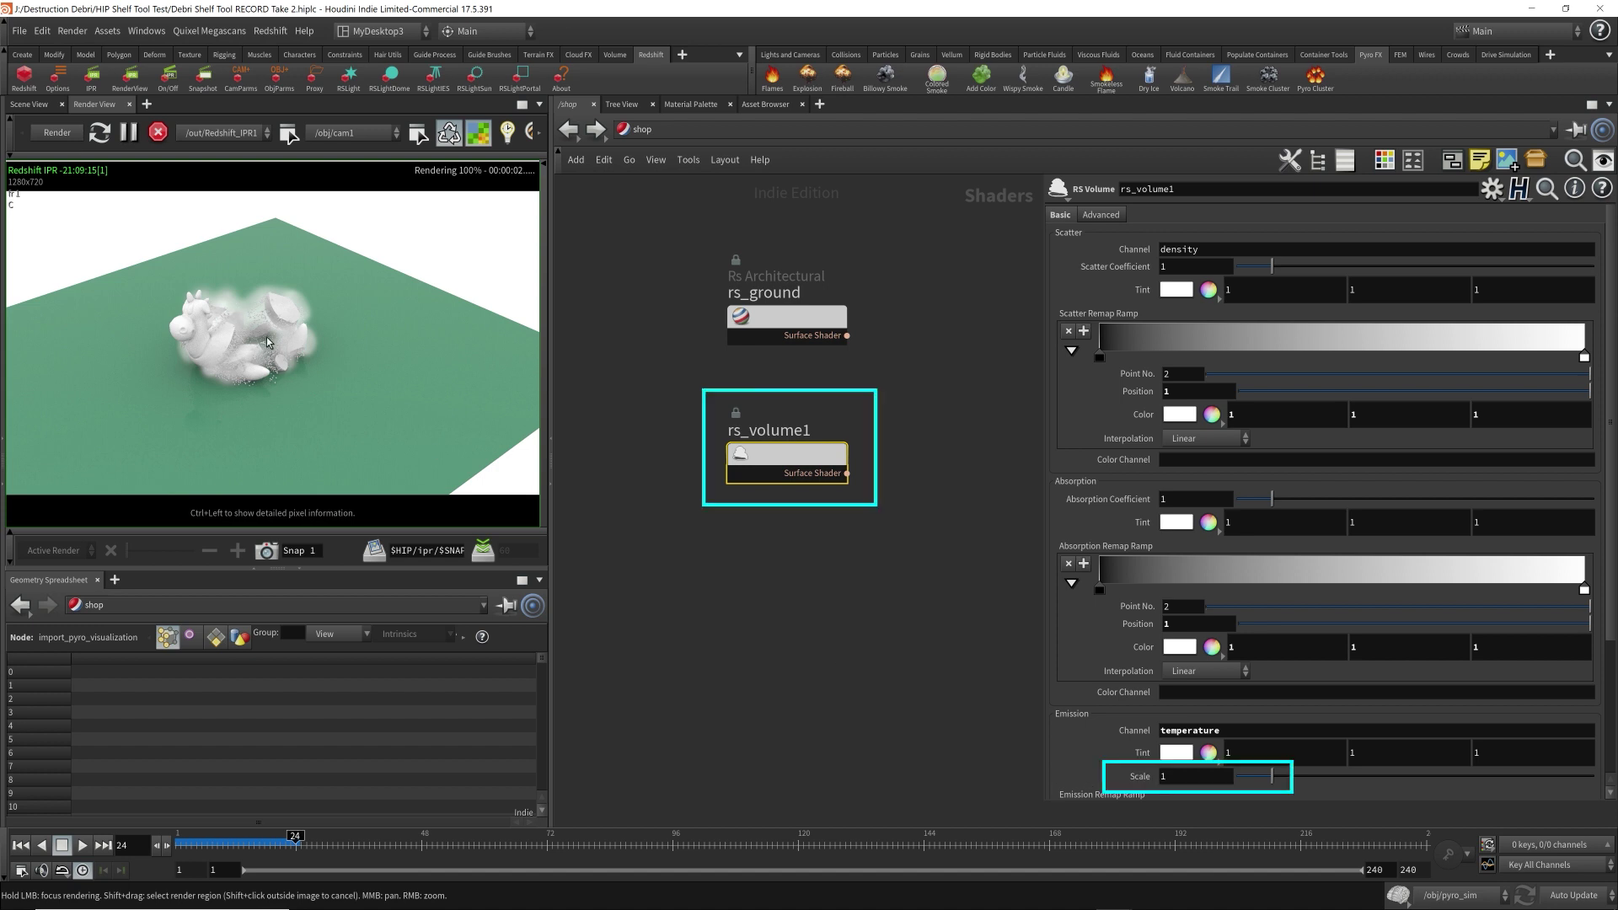
double_click(1197, 776)
text(0.2)
key(Return)
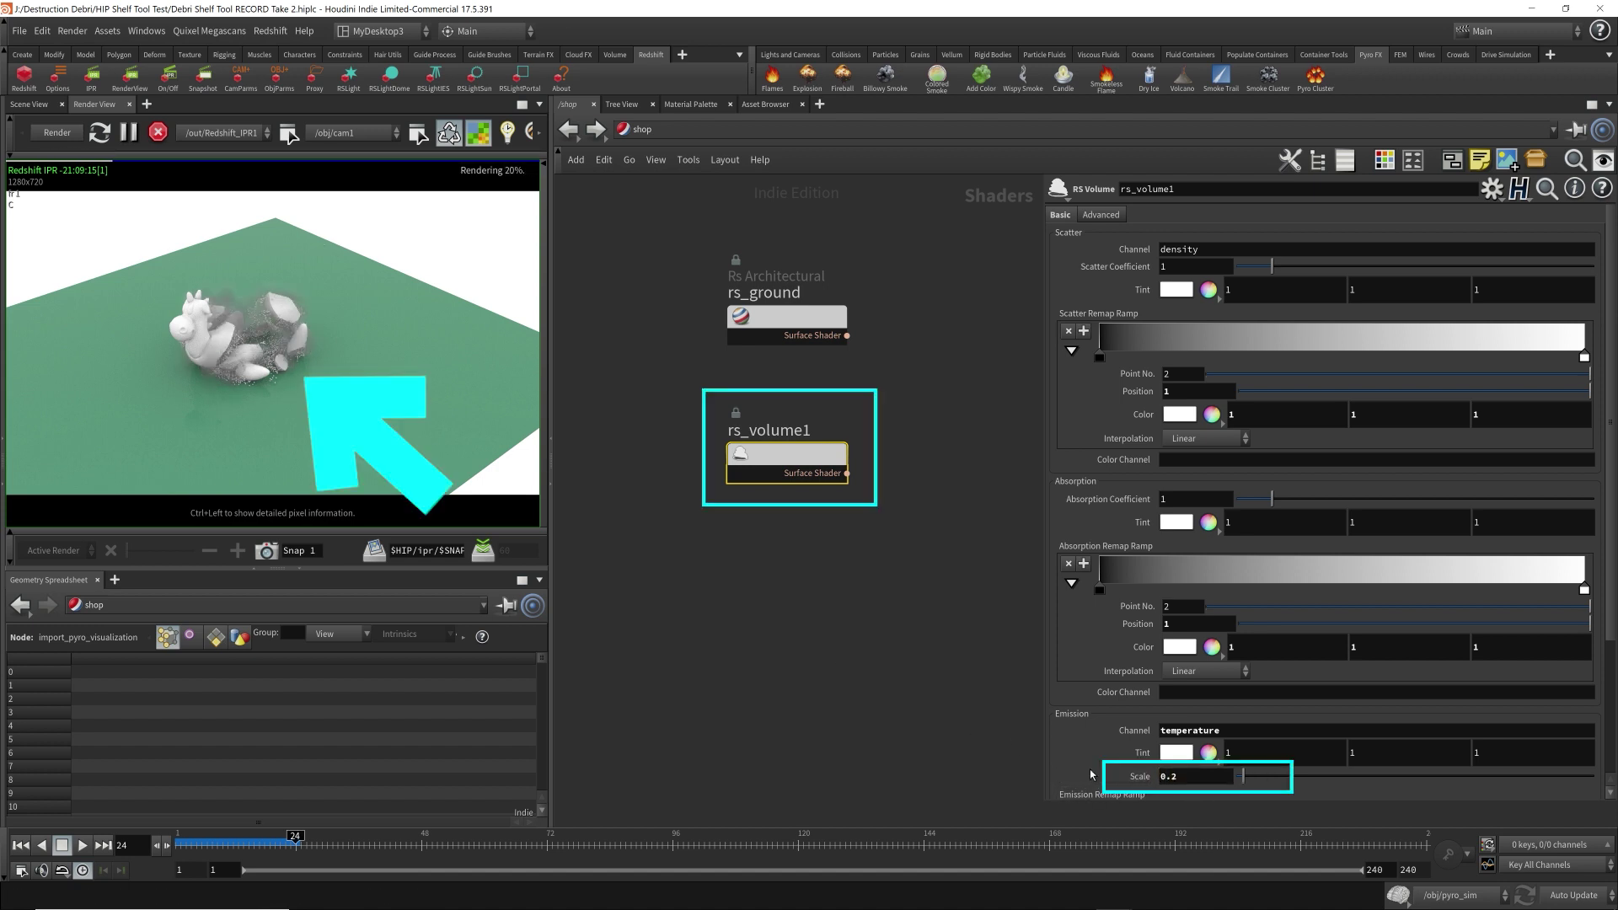
click(1196, 777)
text(0.3)
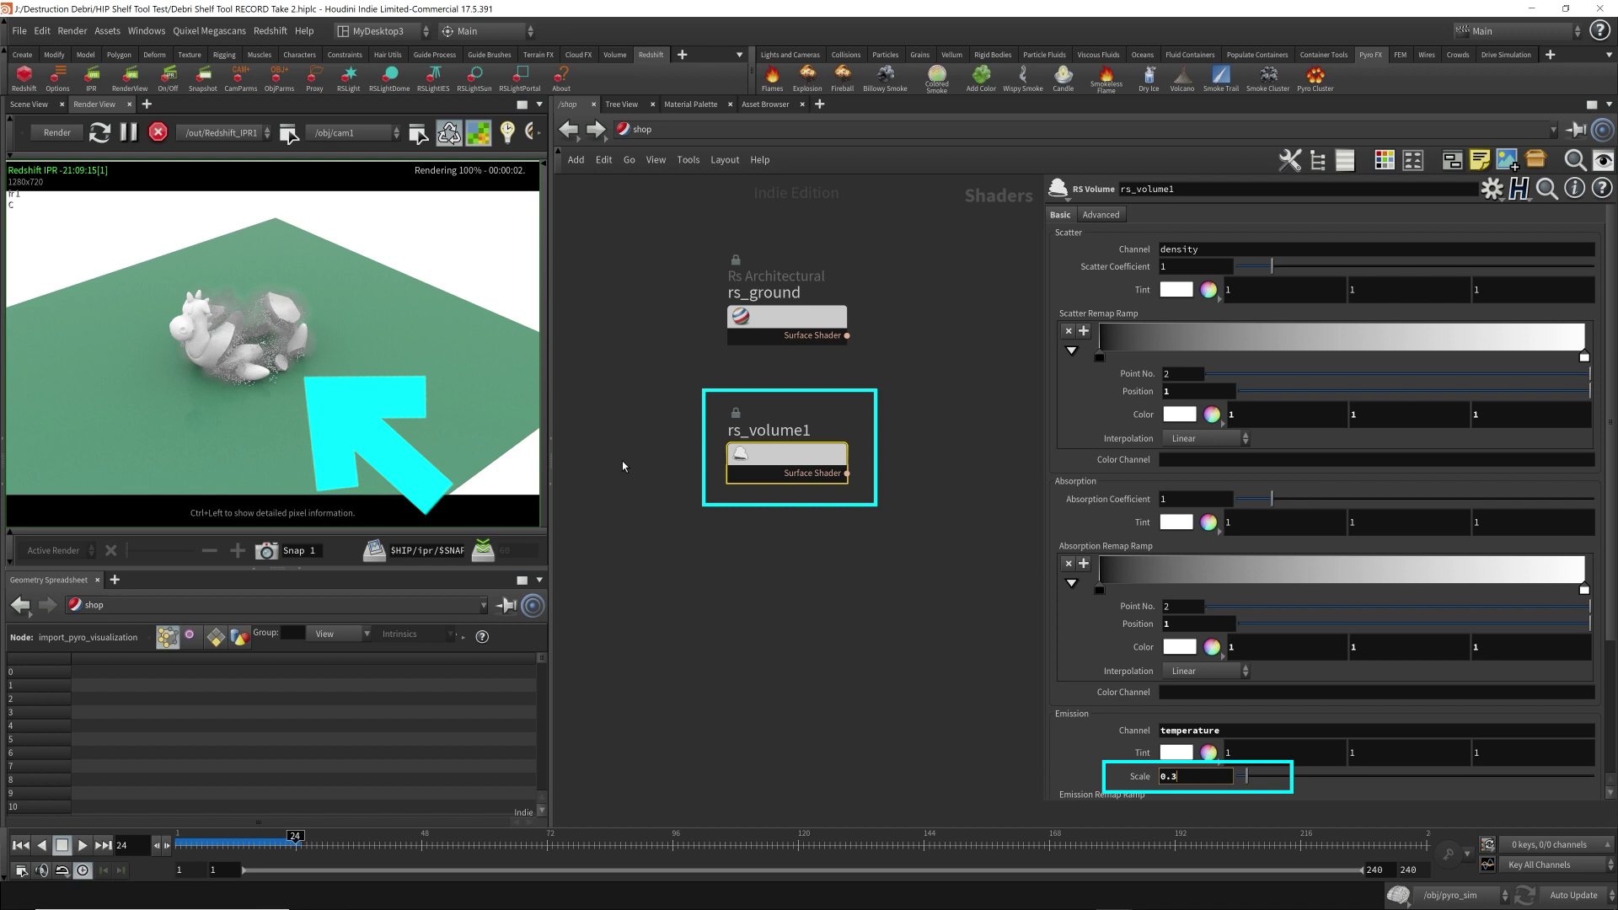
- Raise rs_volume1's scatter coefficient to 100
scroll(262, 353, down, 1)
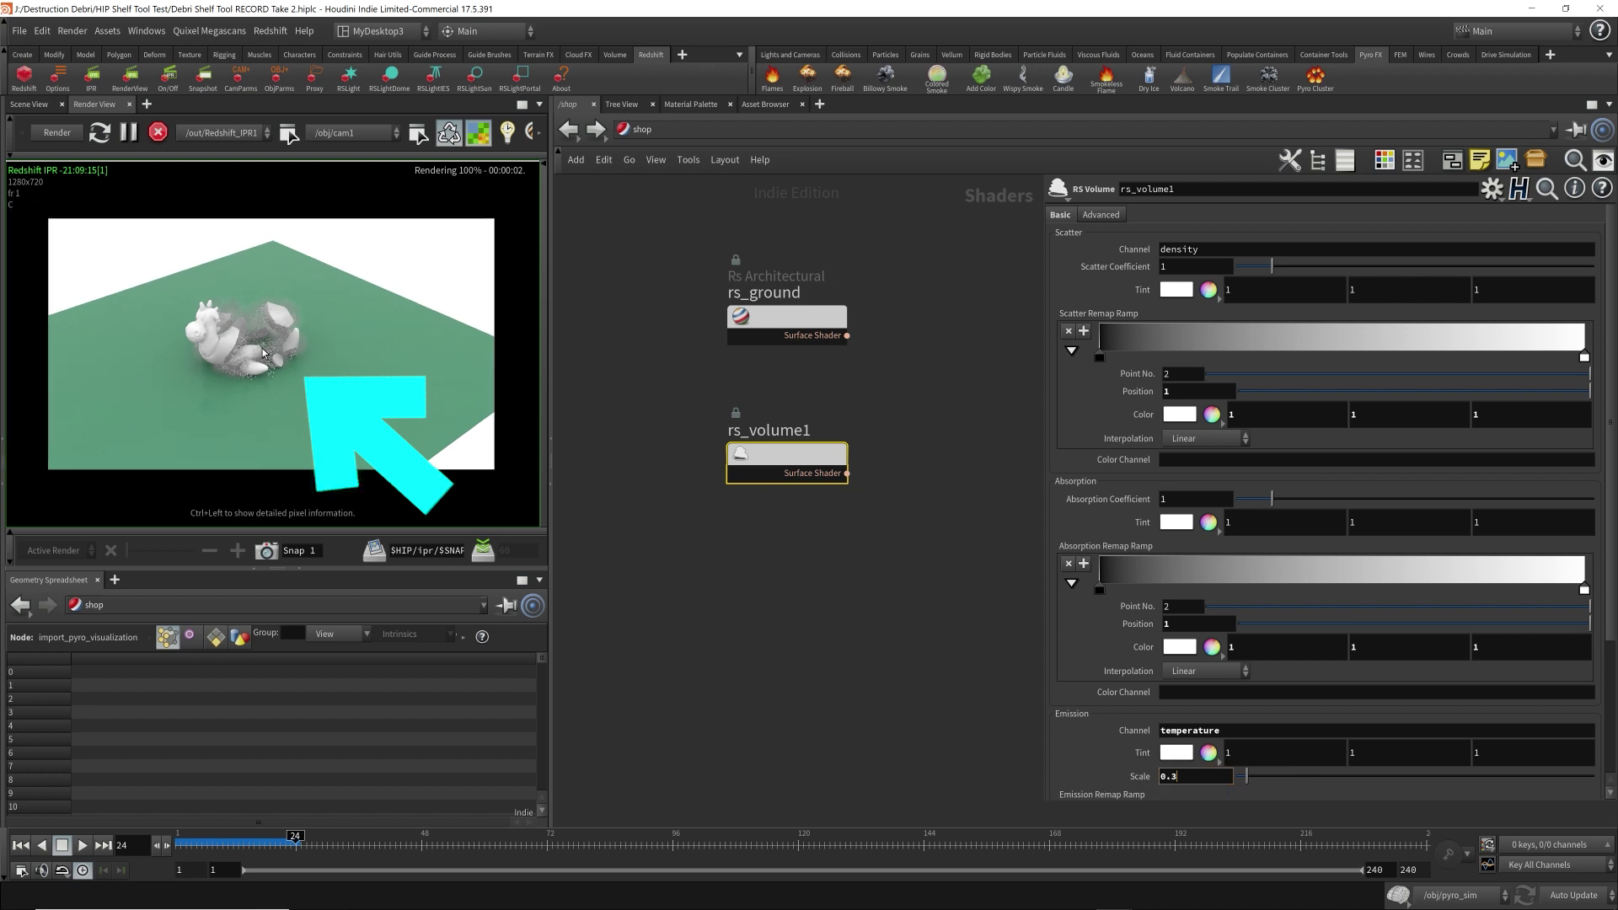
scroll(263, 353, up, 1)
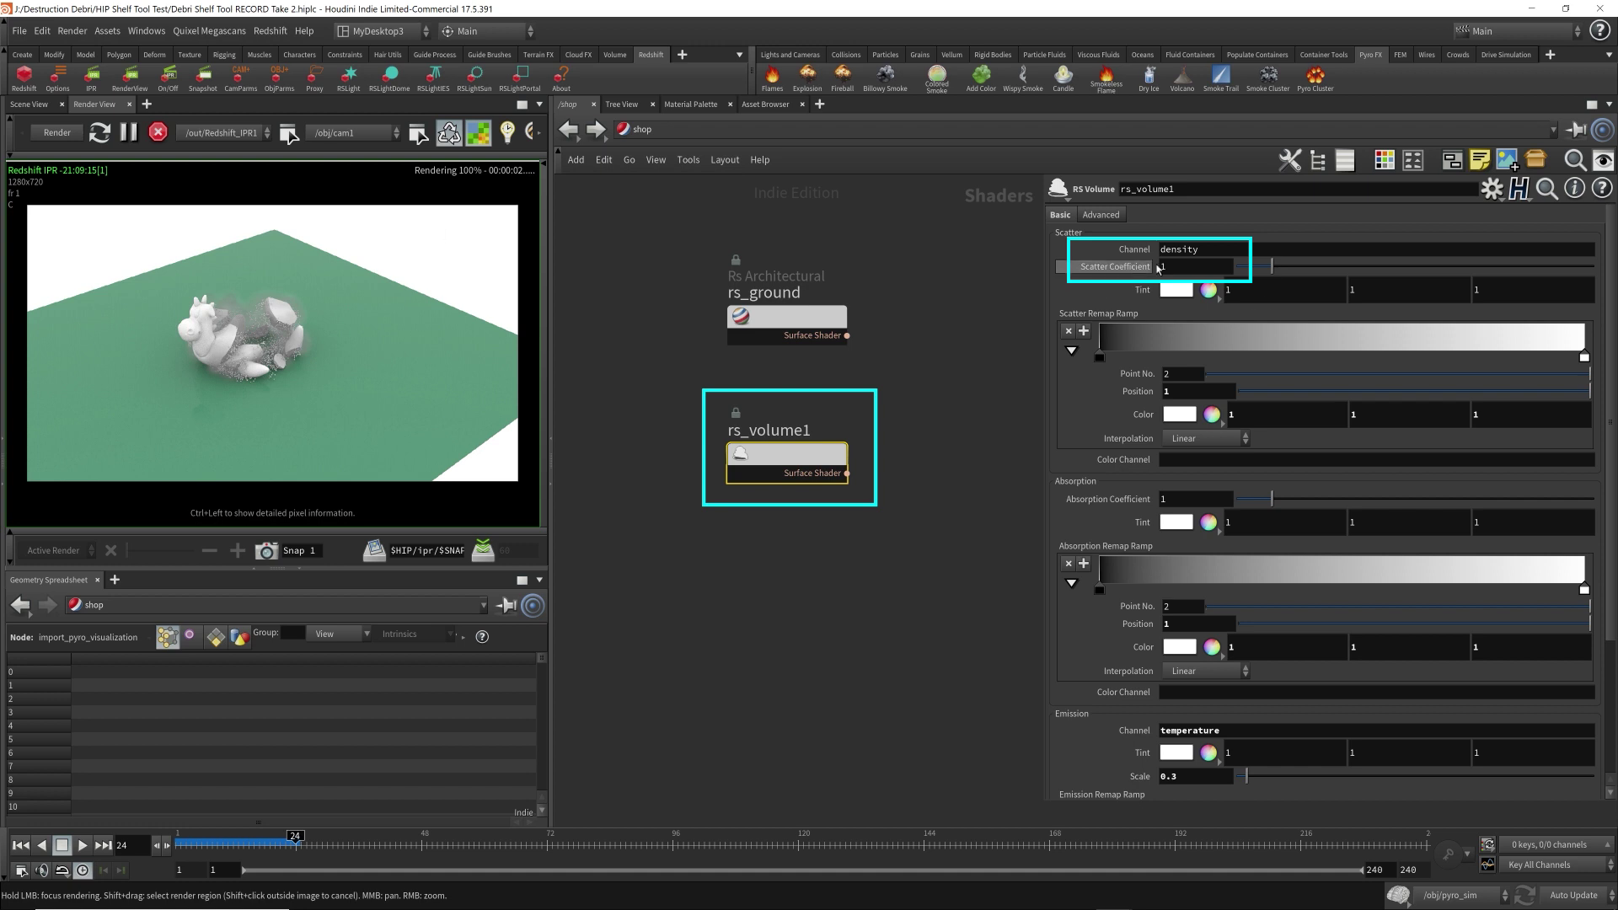
click(1188, 272)
text(0)
key(Return)
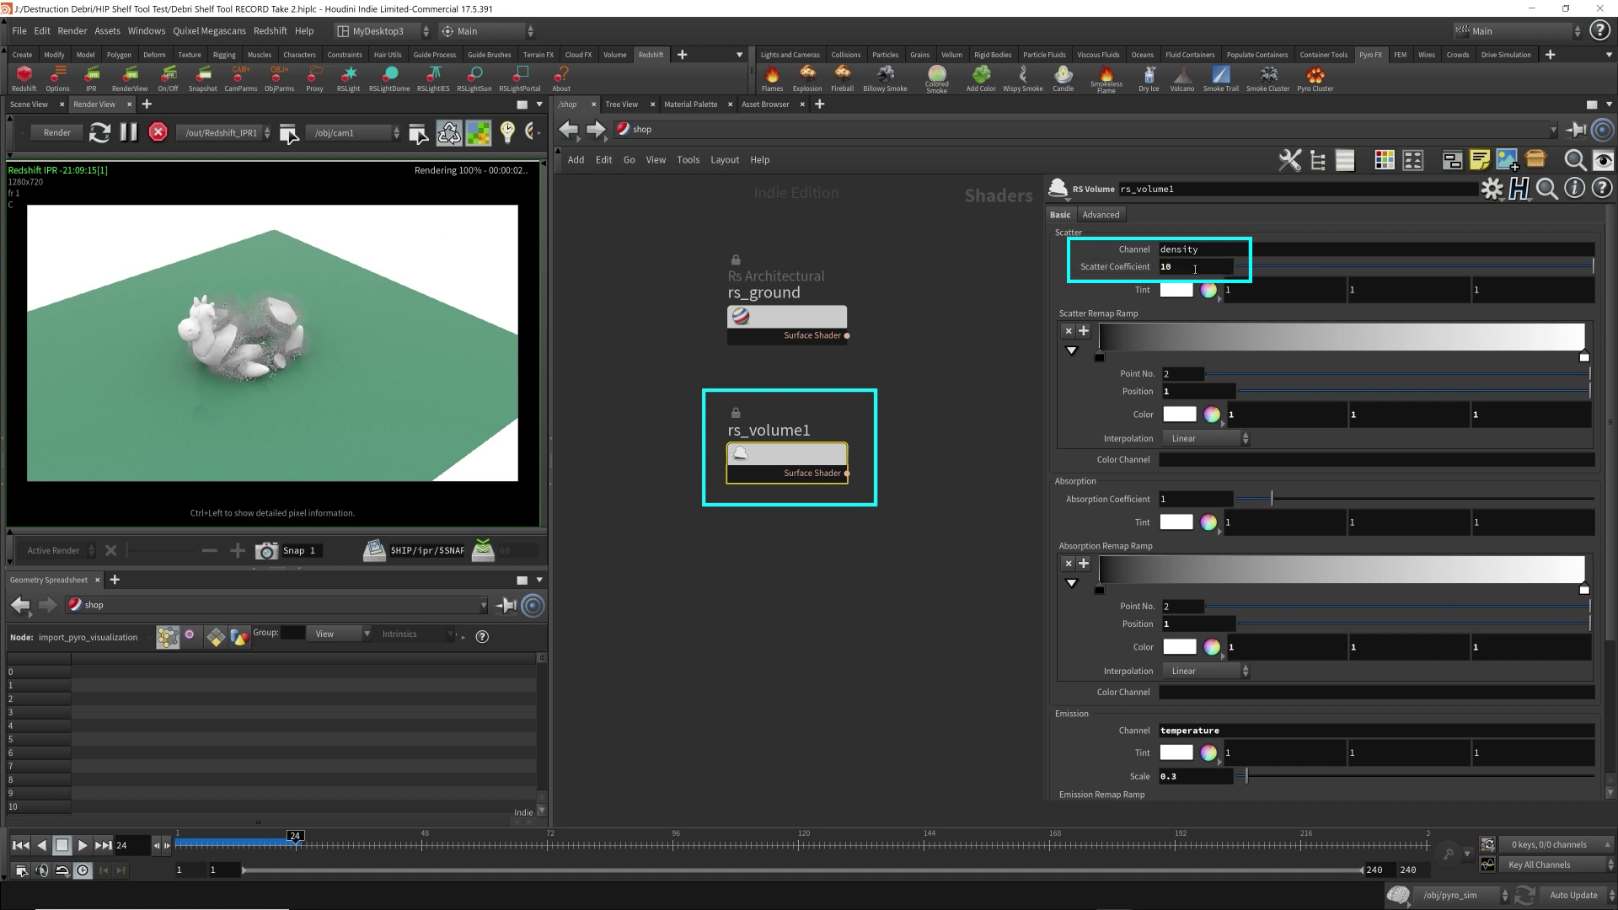
click(1207, 272)
text(0)
key(Return)
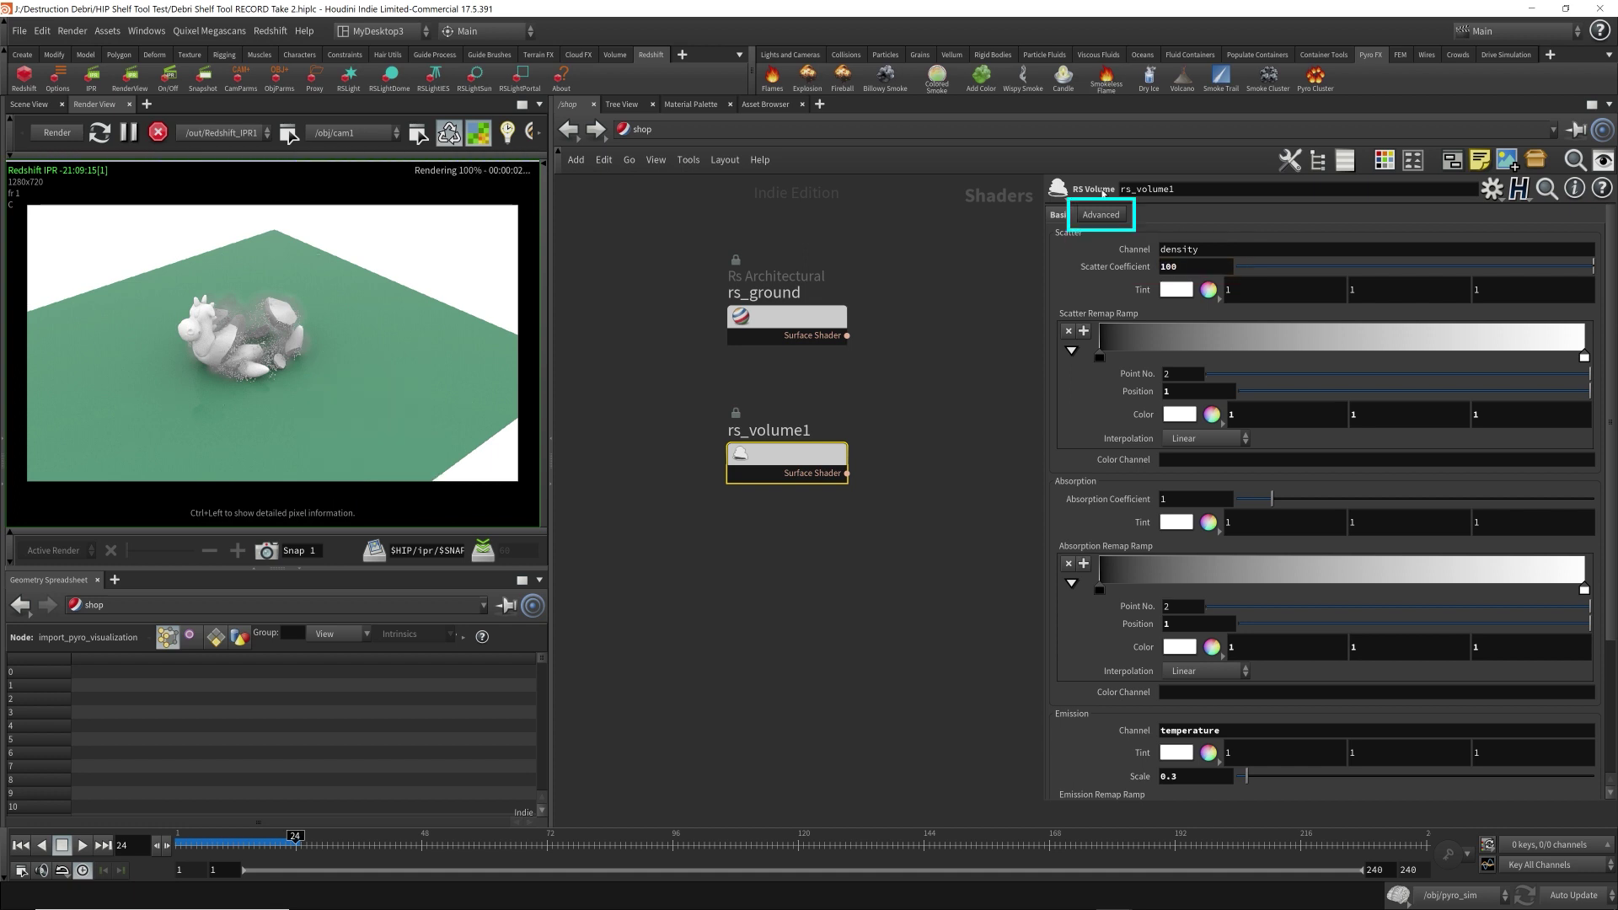
- On rs_volume1's Advanced tab, change the density remap Old Max from 1 to 40
click(1101, 214)
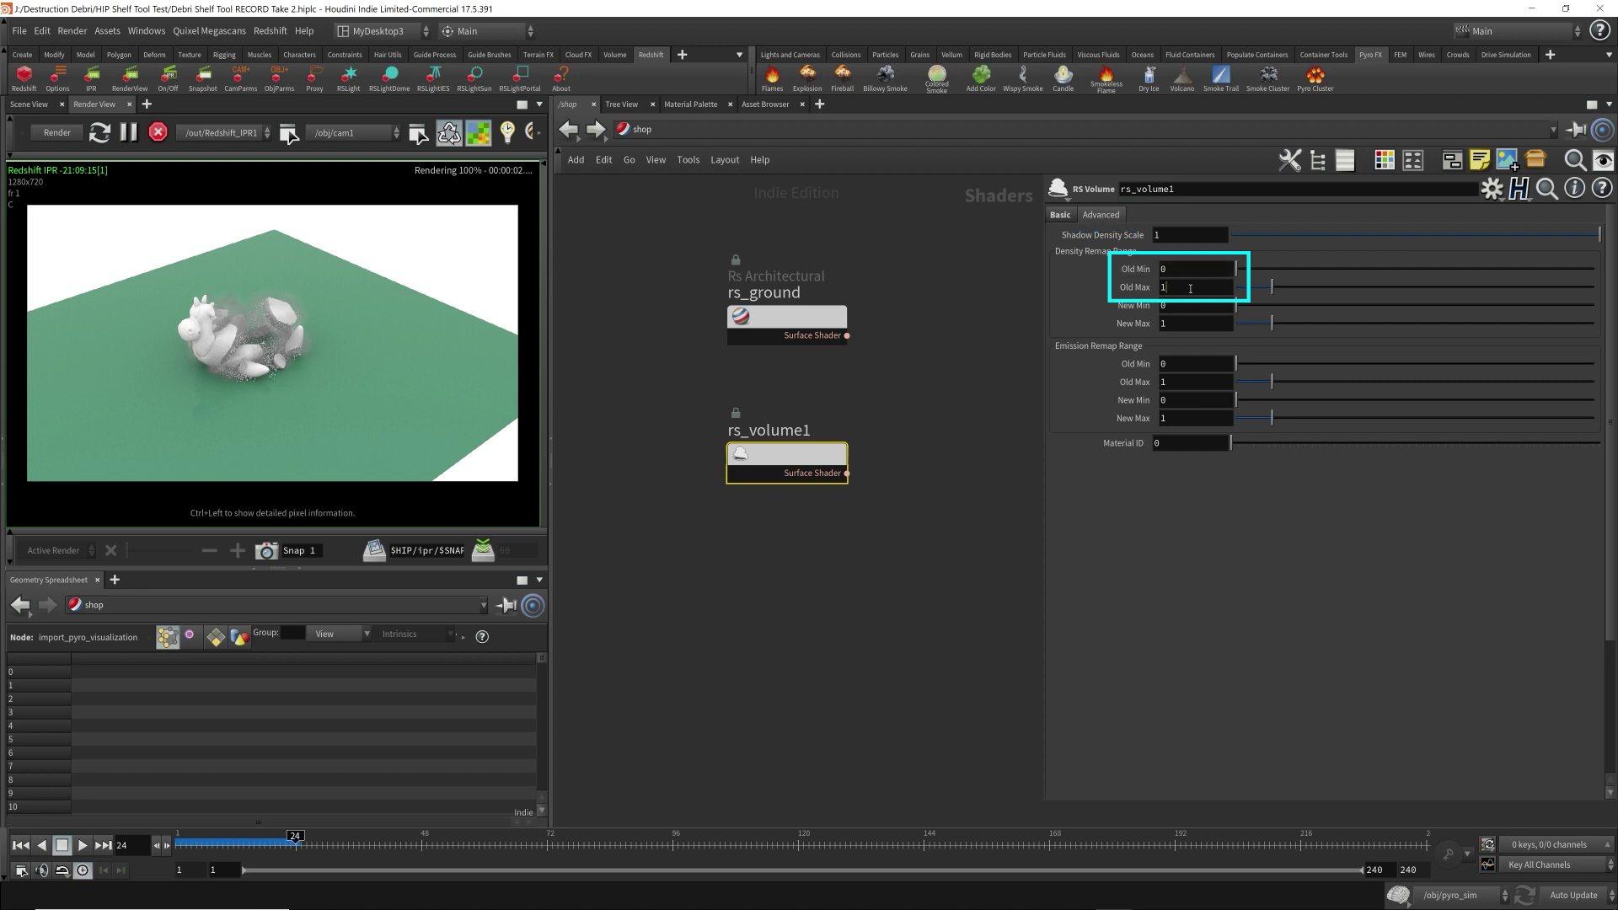
click(1135, 289)
click(1181, 326)
click(1199, 295)
text(40)
key(Return)
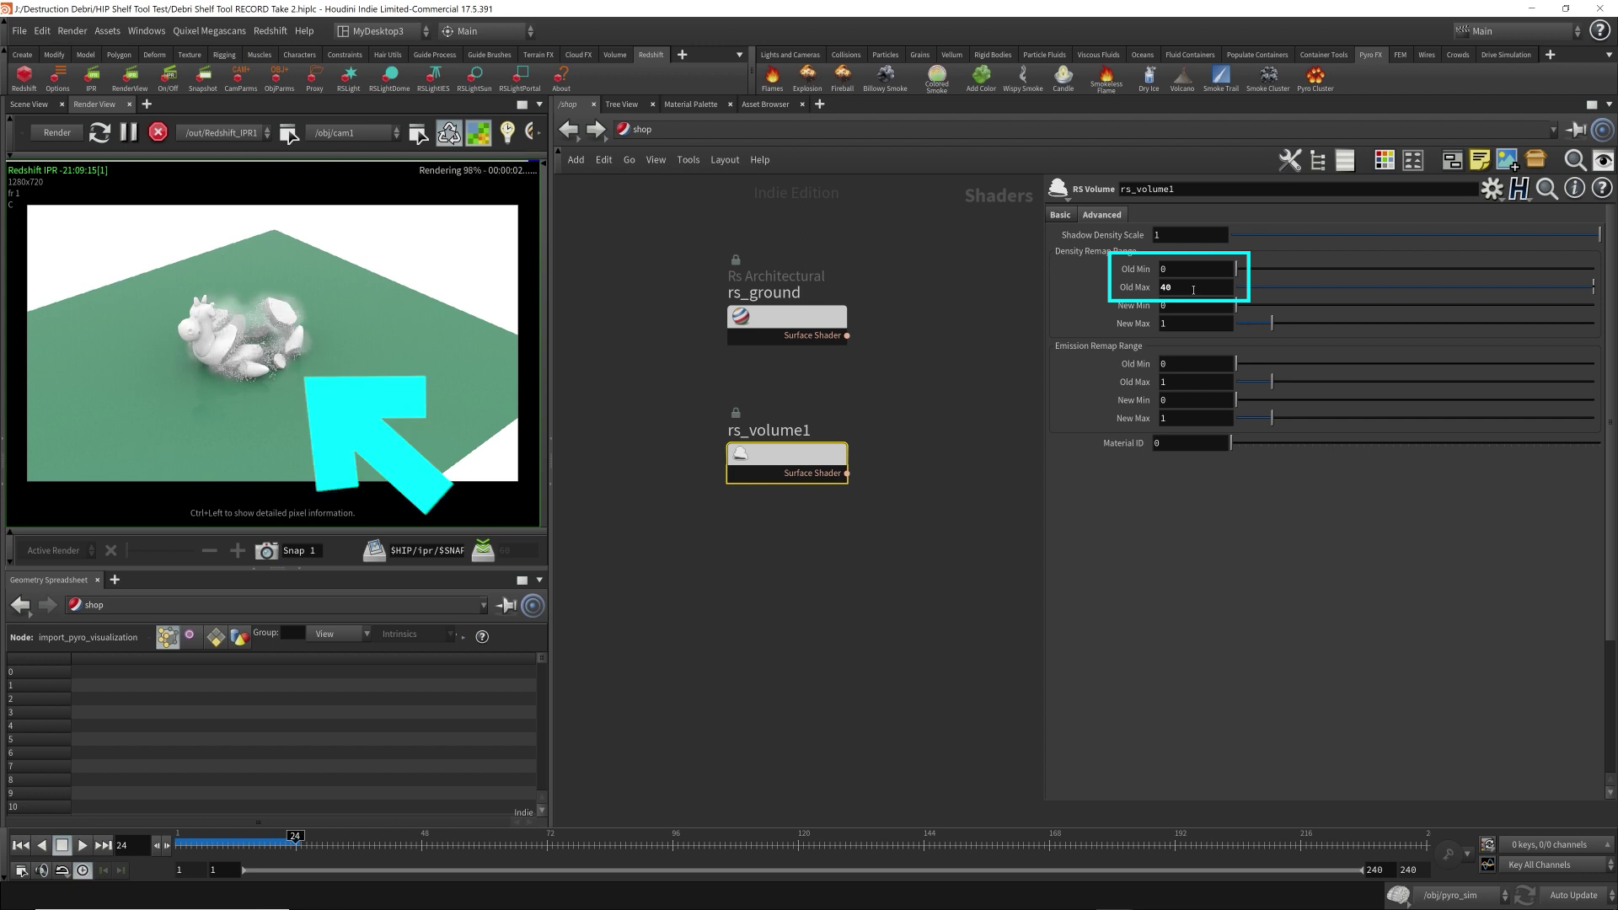
scroll(258, 321, up, 4)
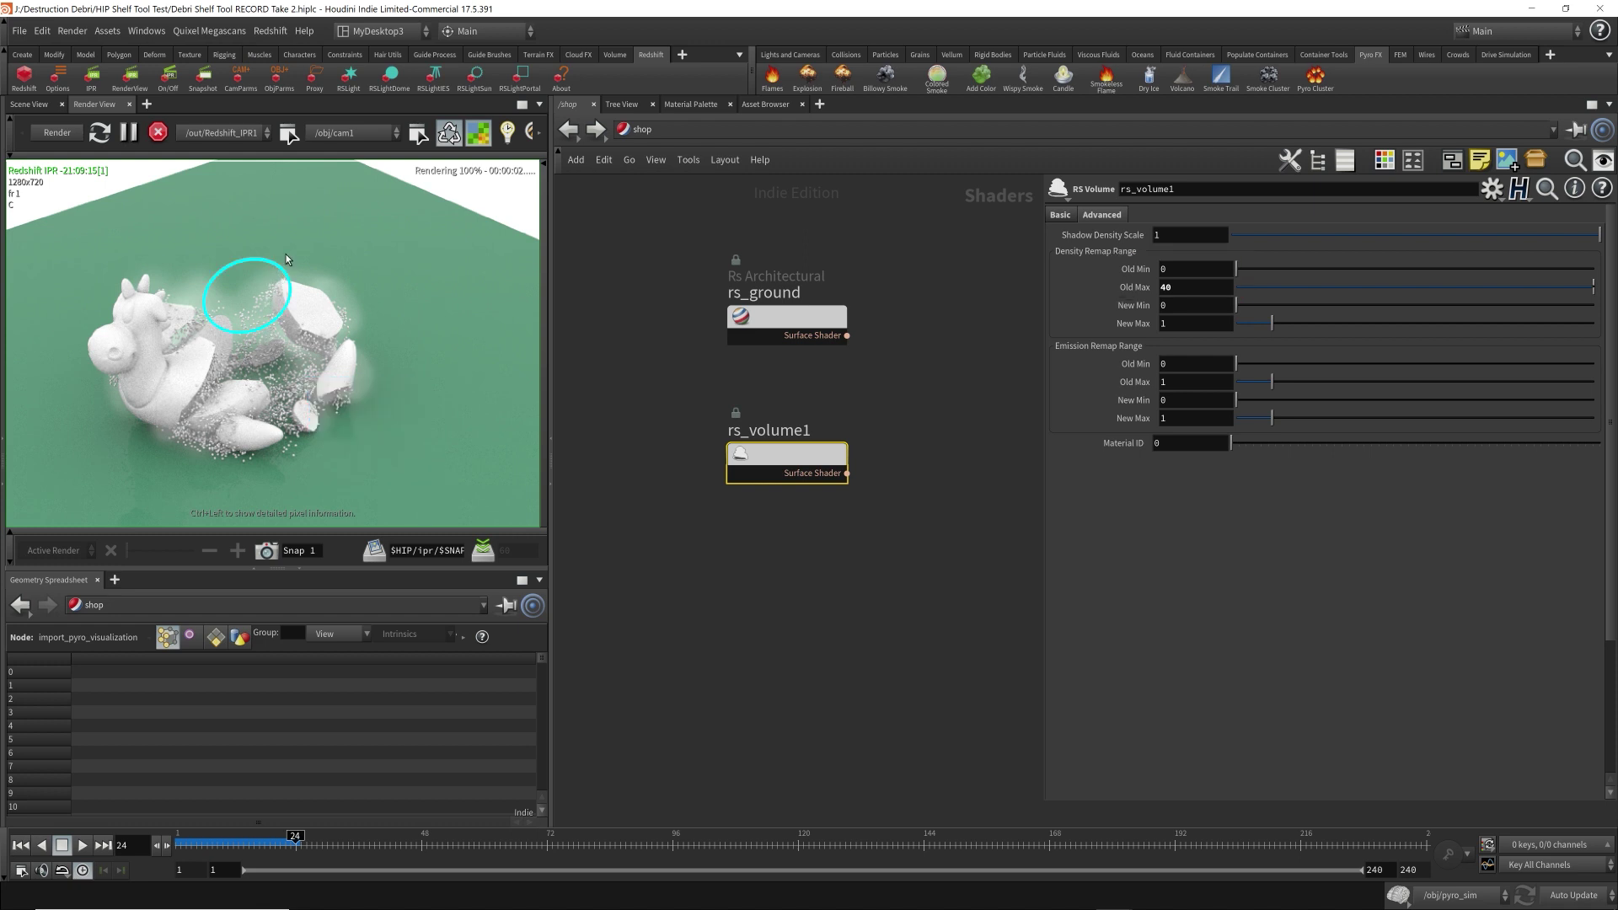
scroll(275, 349, down, 4)
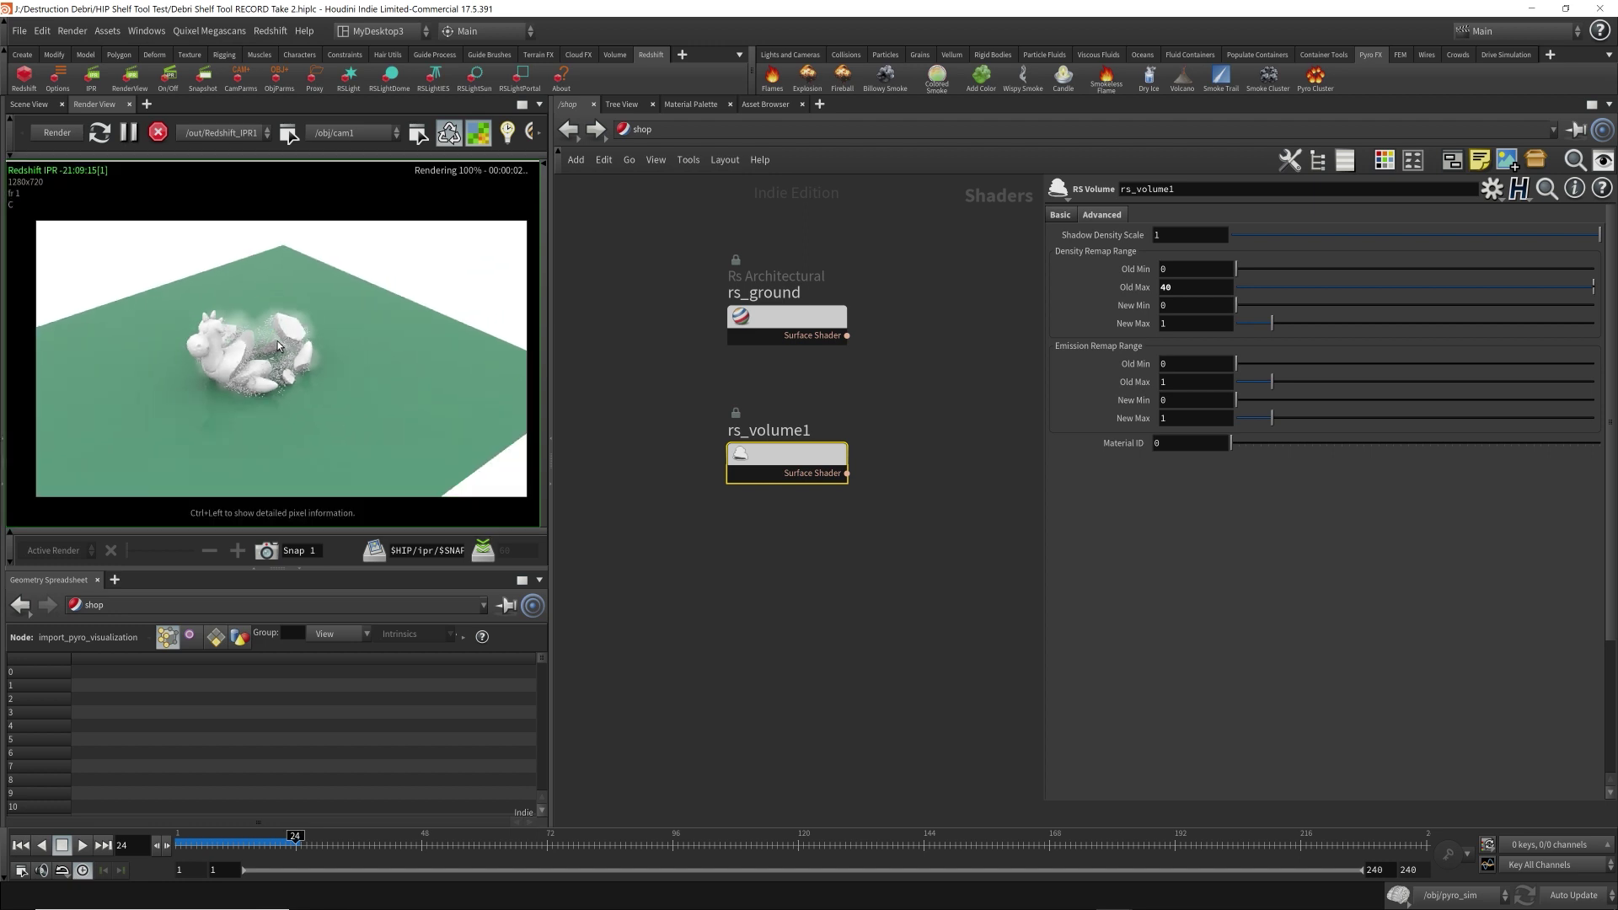
- In /obj, lower debris_particles' Global Scale Multiplier from 0.2 to 0.15 and enlarge the render preview
click(681, 129)
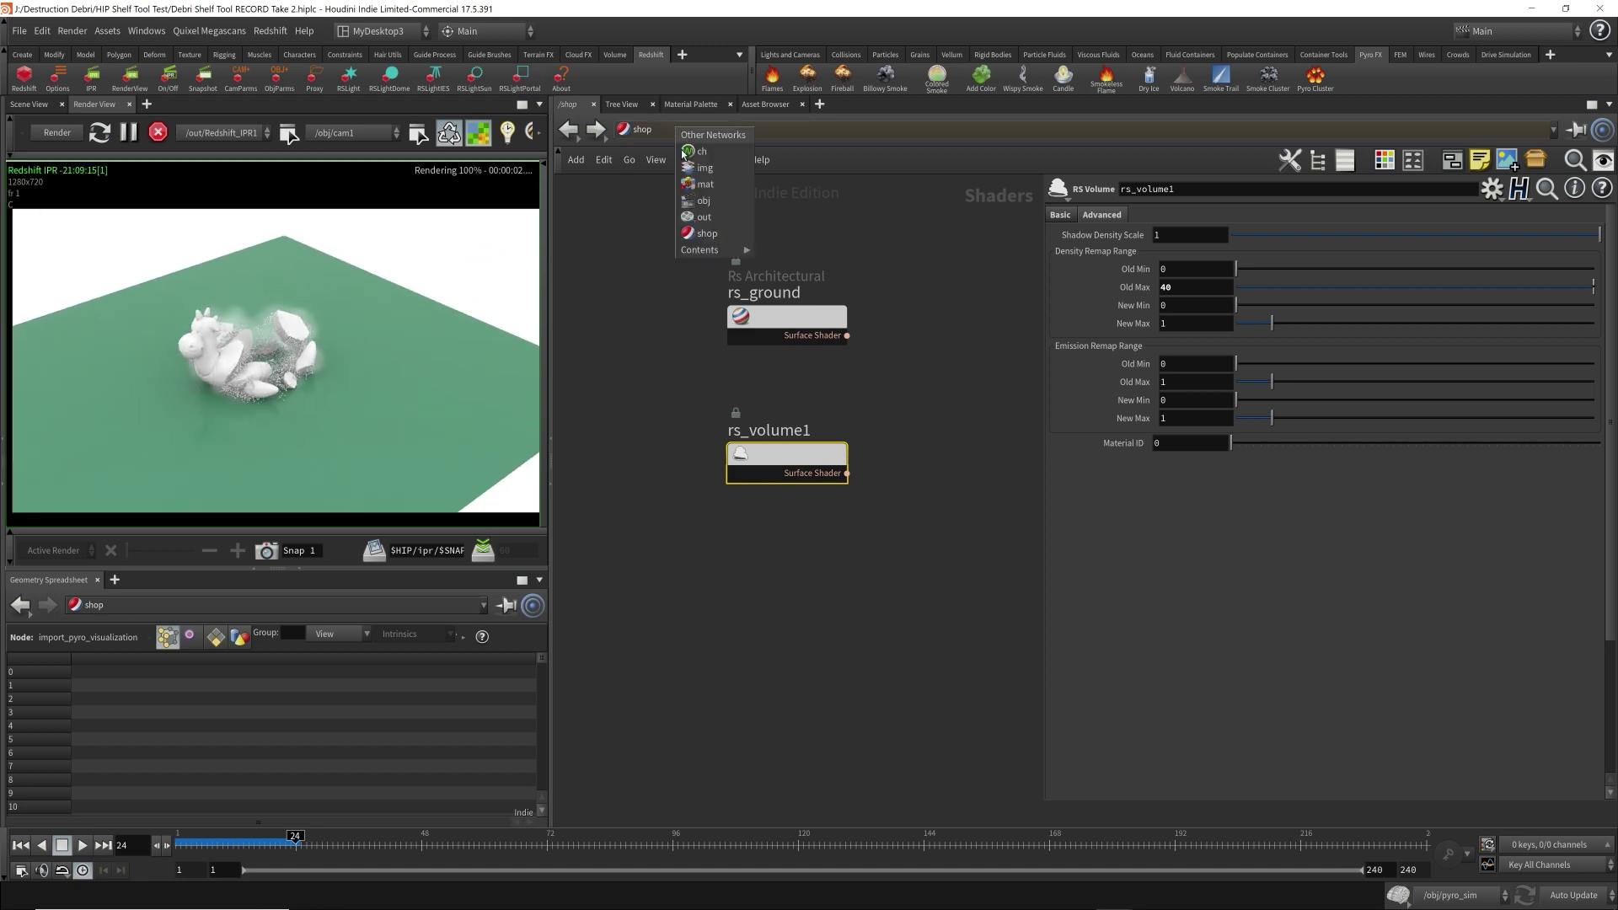
click(700, 202)
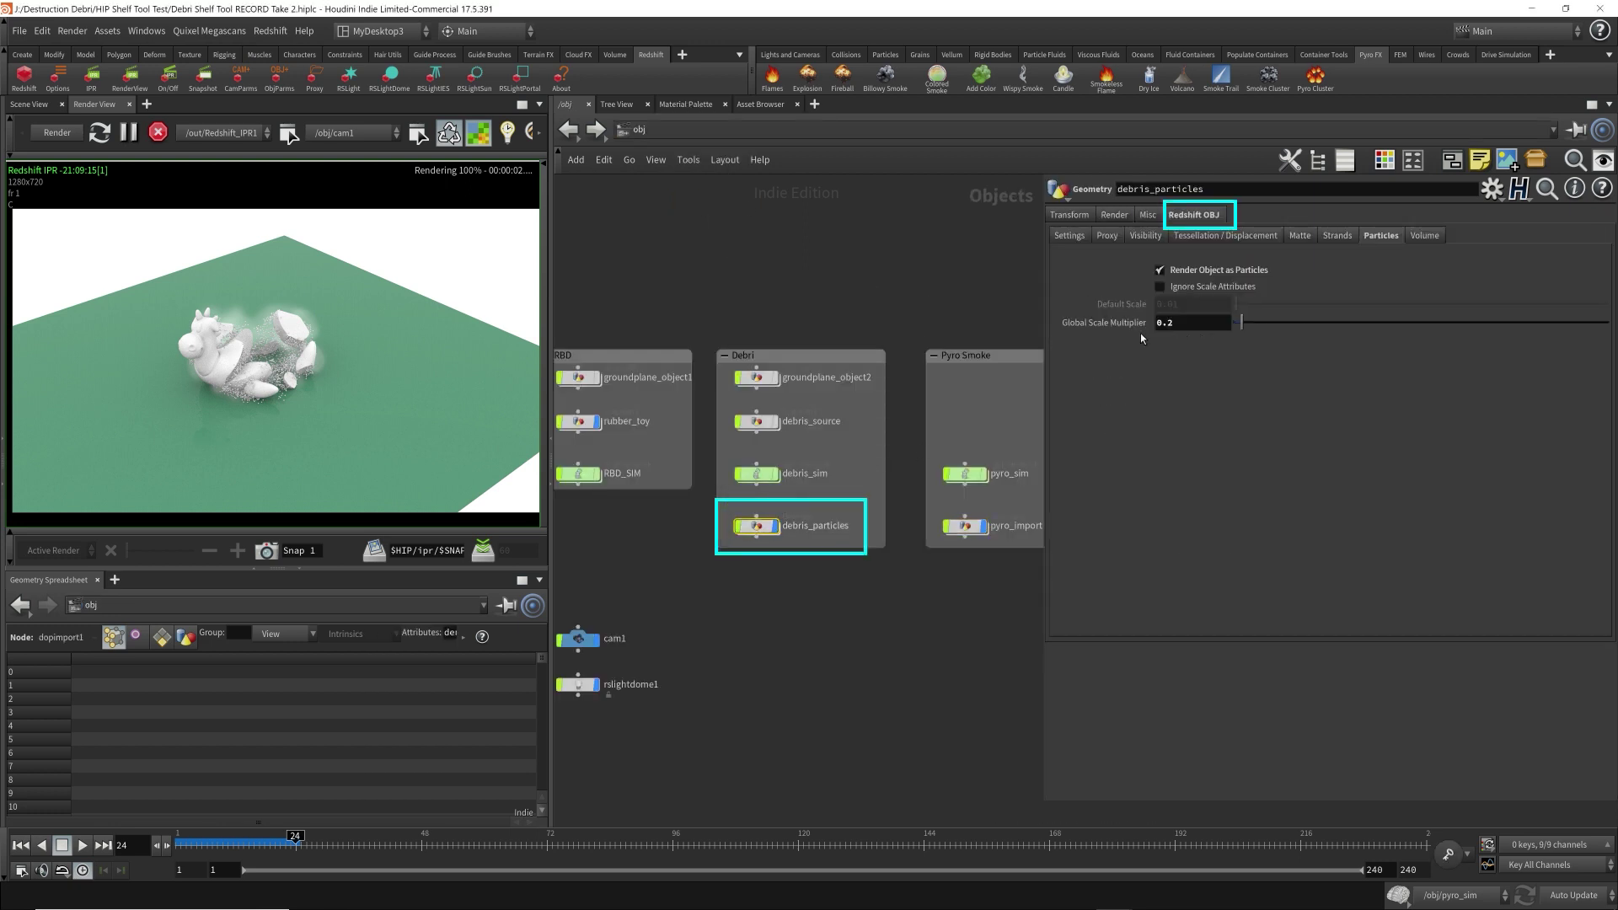
click(1185, 328)
key(BackSpace)
text(15)
key(Return)
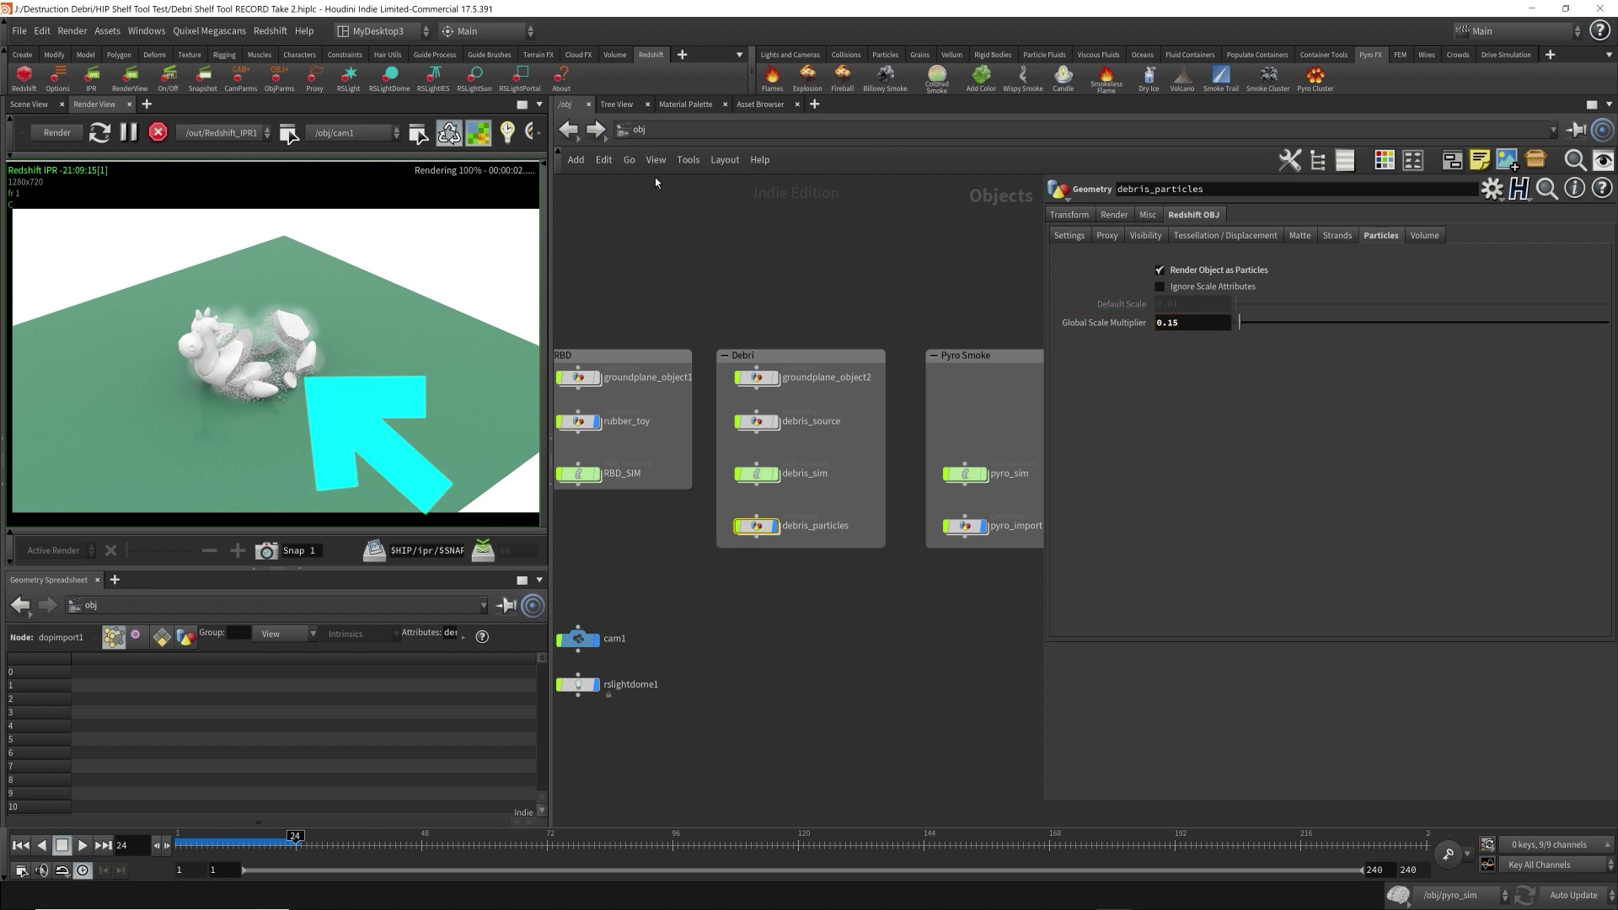
drag(334, 575, 333, 641)
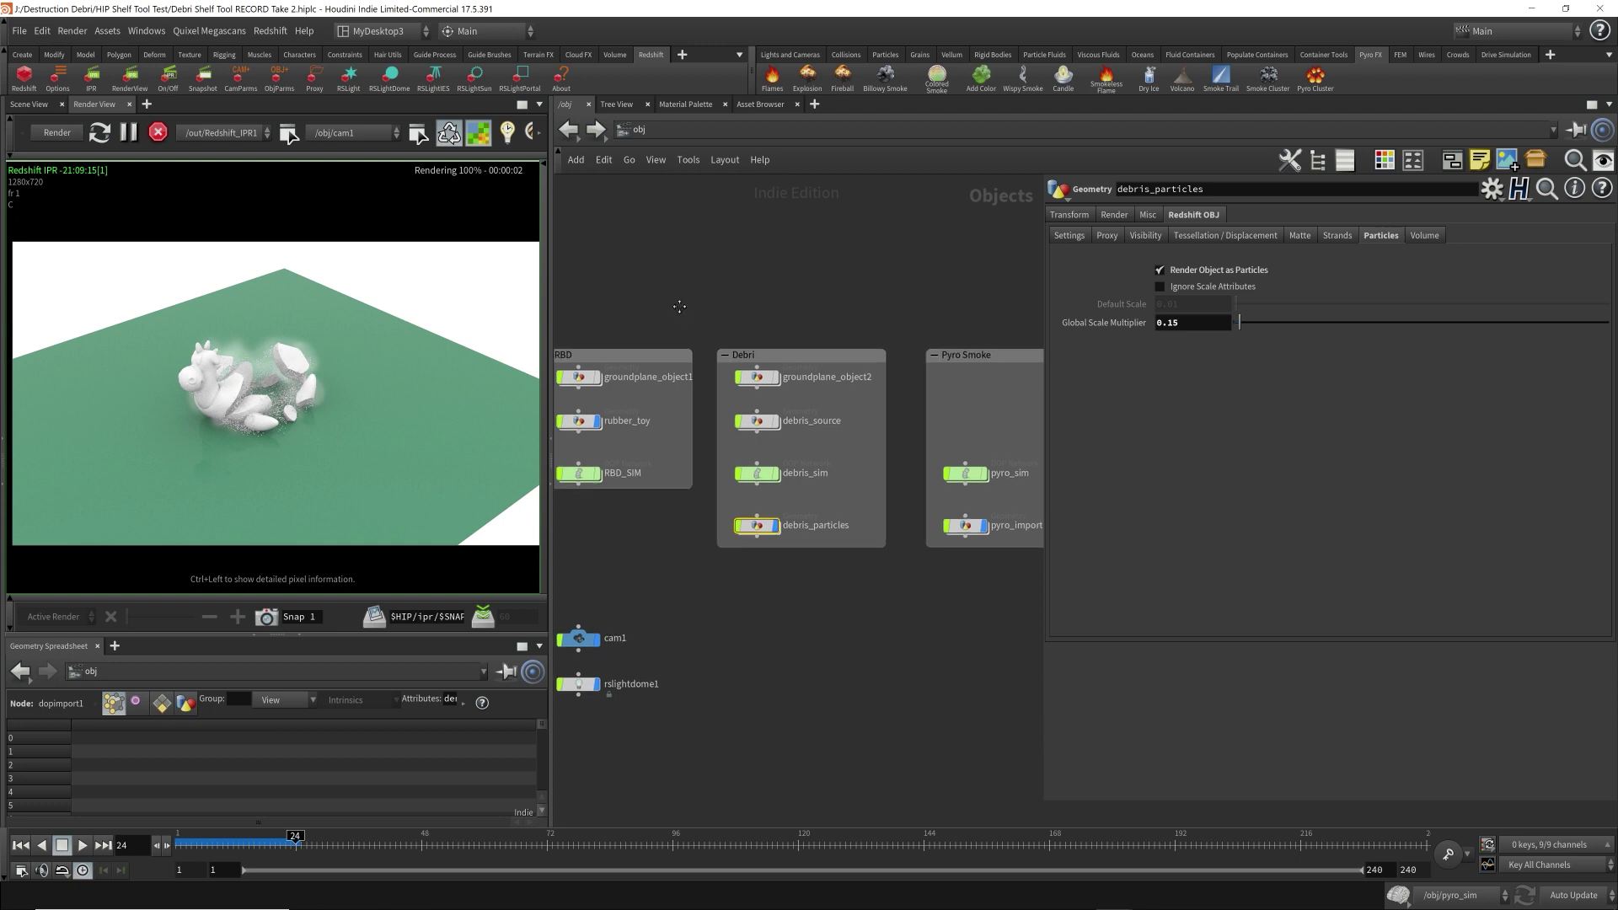
mouse_move(679, 307)
middle_down()
mouse_move(744, 290)
mouse_move(701, 285)
middle_up()
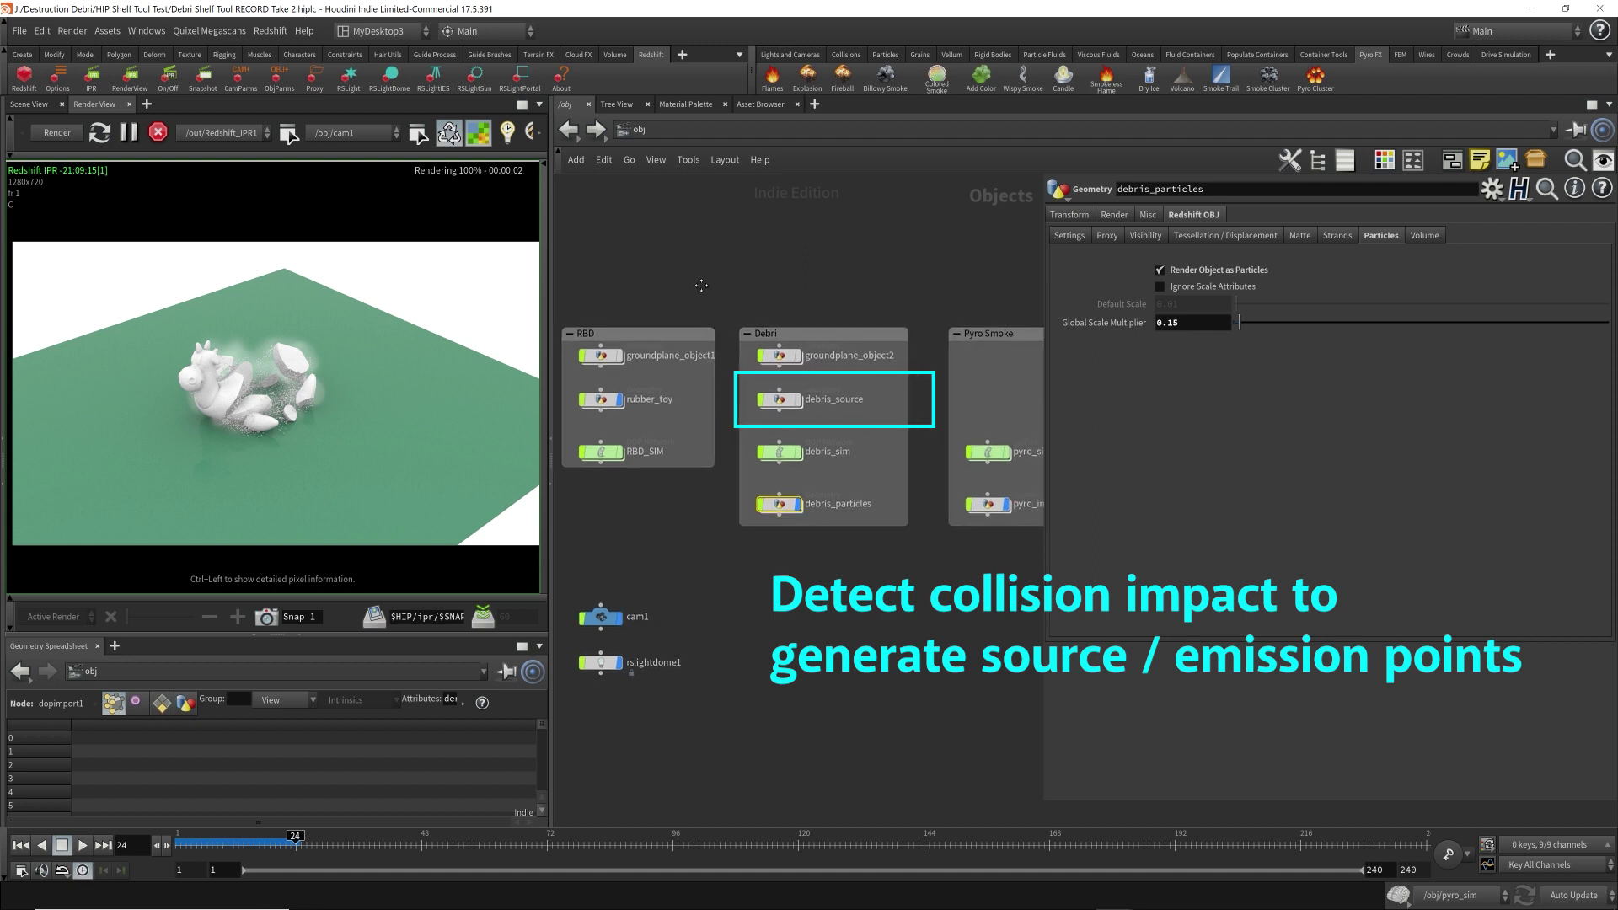
scroll(767, 299, down, 2)
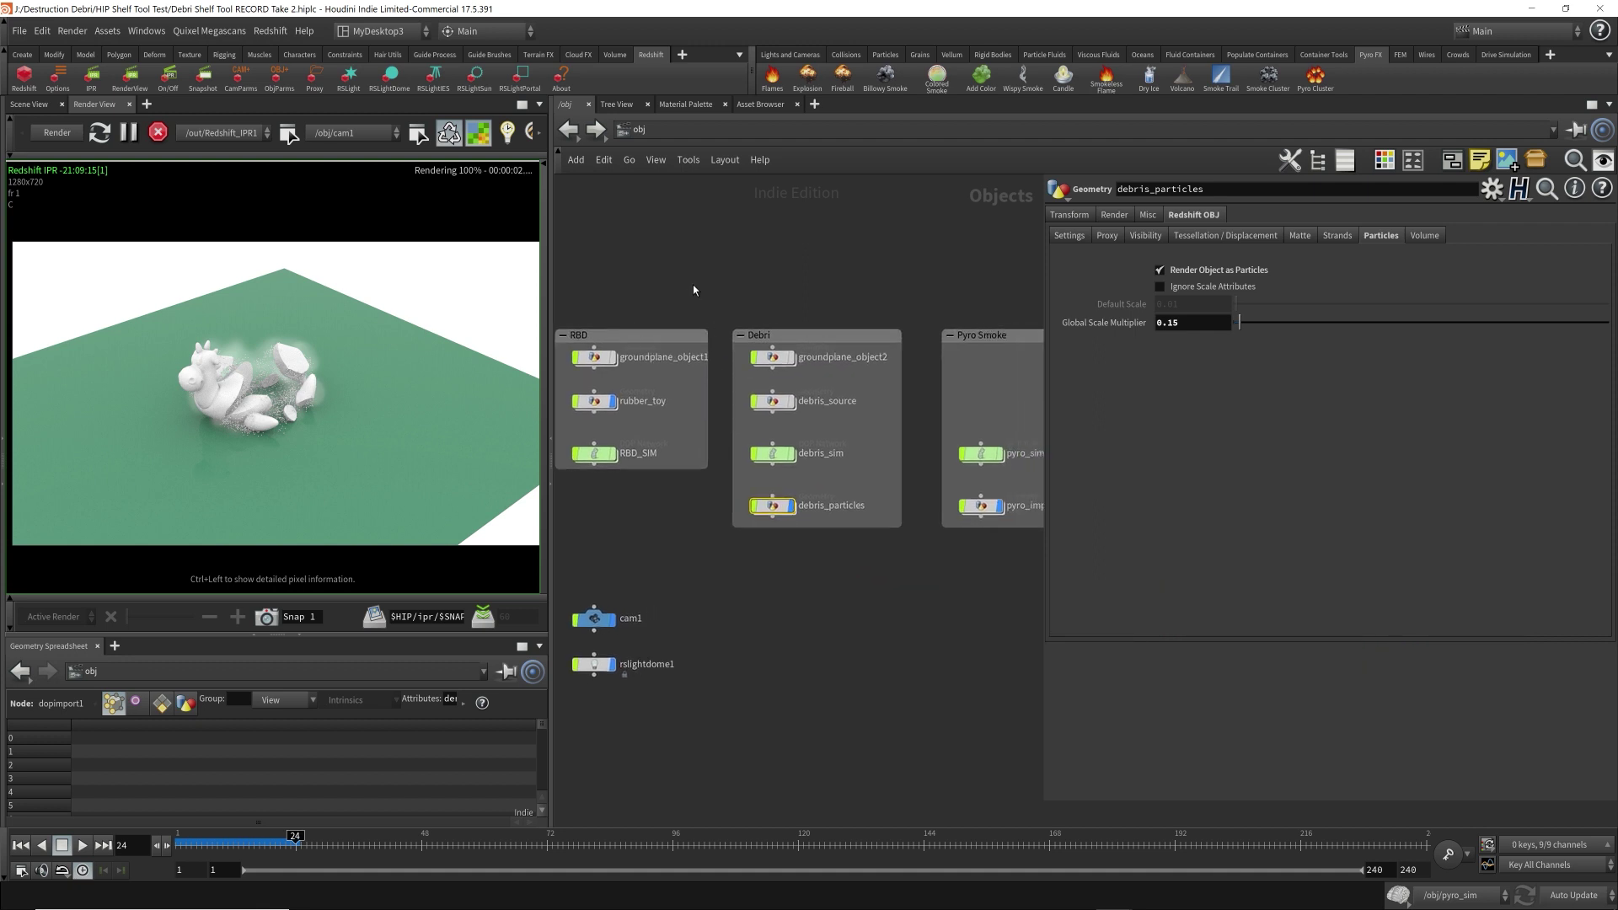
drag(1045, 809, 1143, 792)
middle_drag(835, 246, 903, 270)
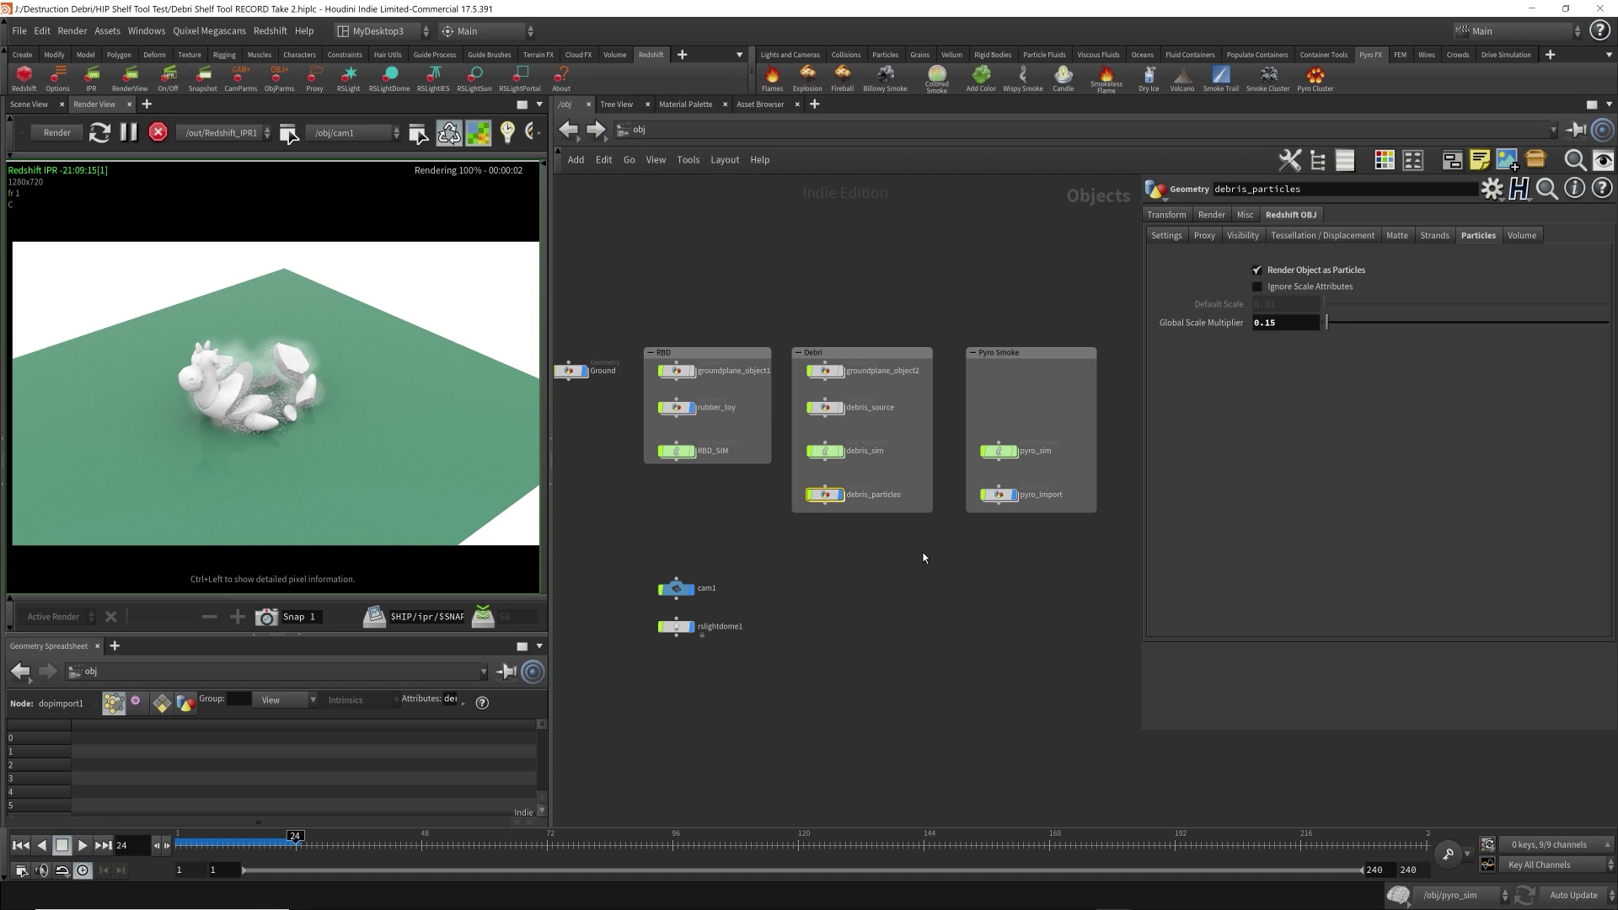
- Cycle through the Rigid Bodies, Model and Collisions shelves, finishing on Pyro FX
click(993, 54)
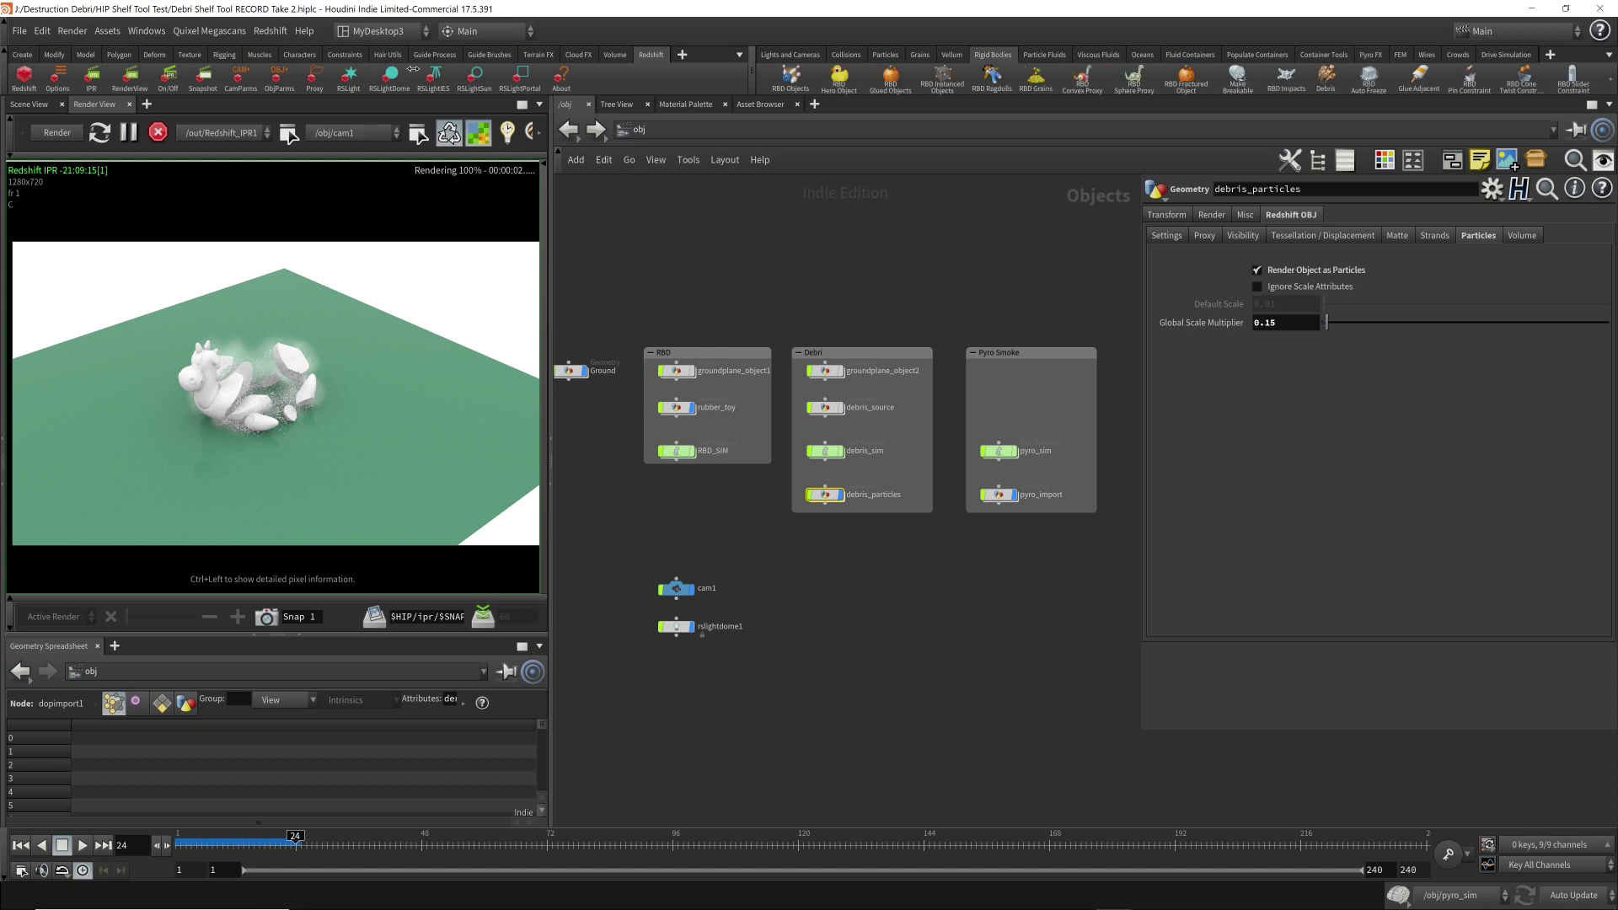
click(85, 54)
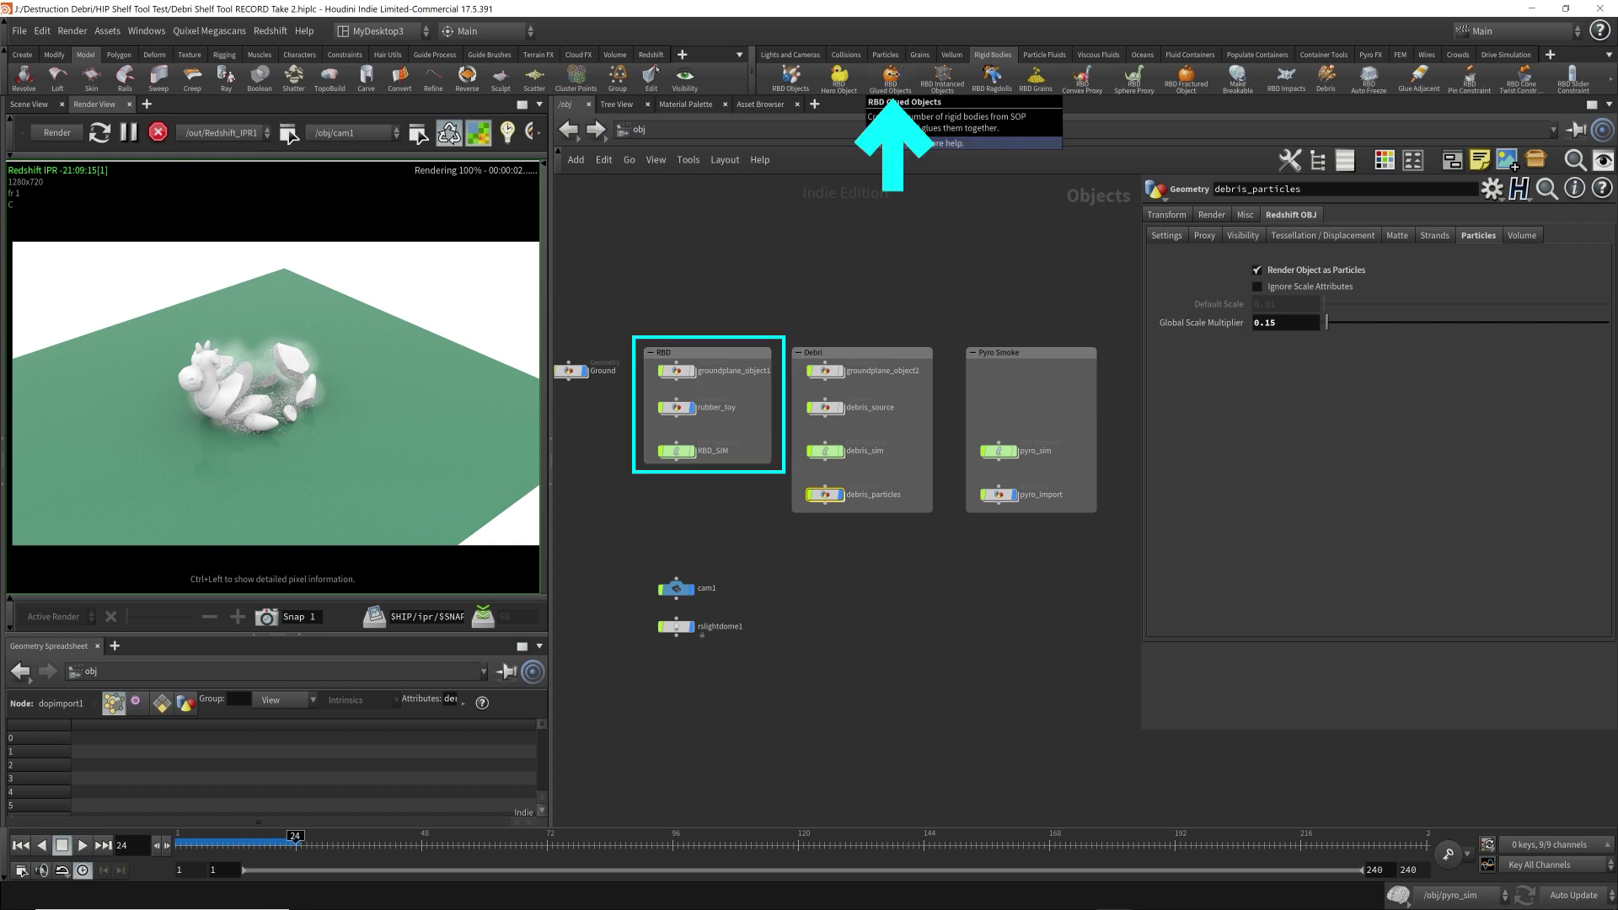
click(847, 54)
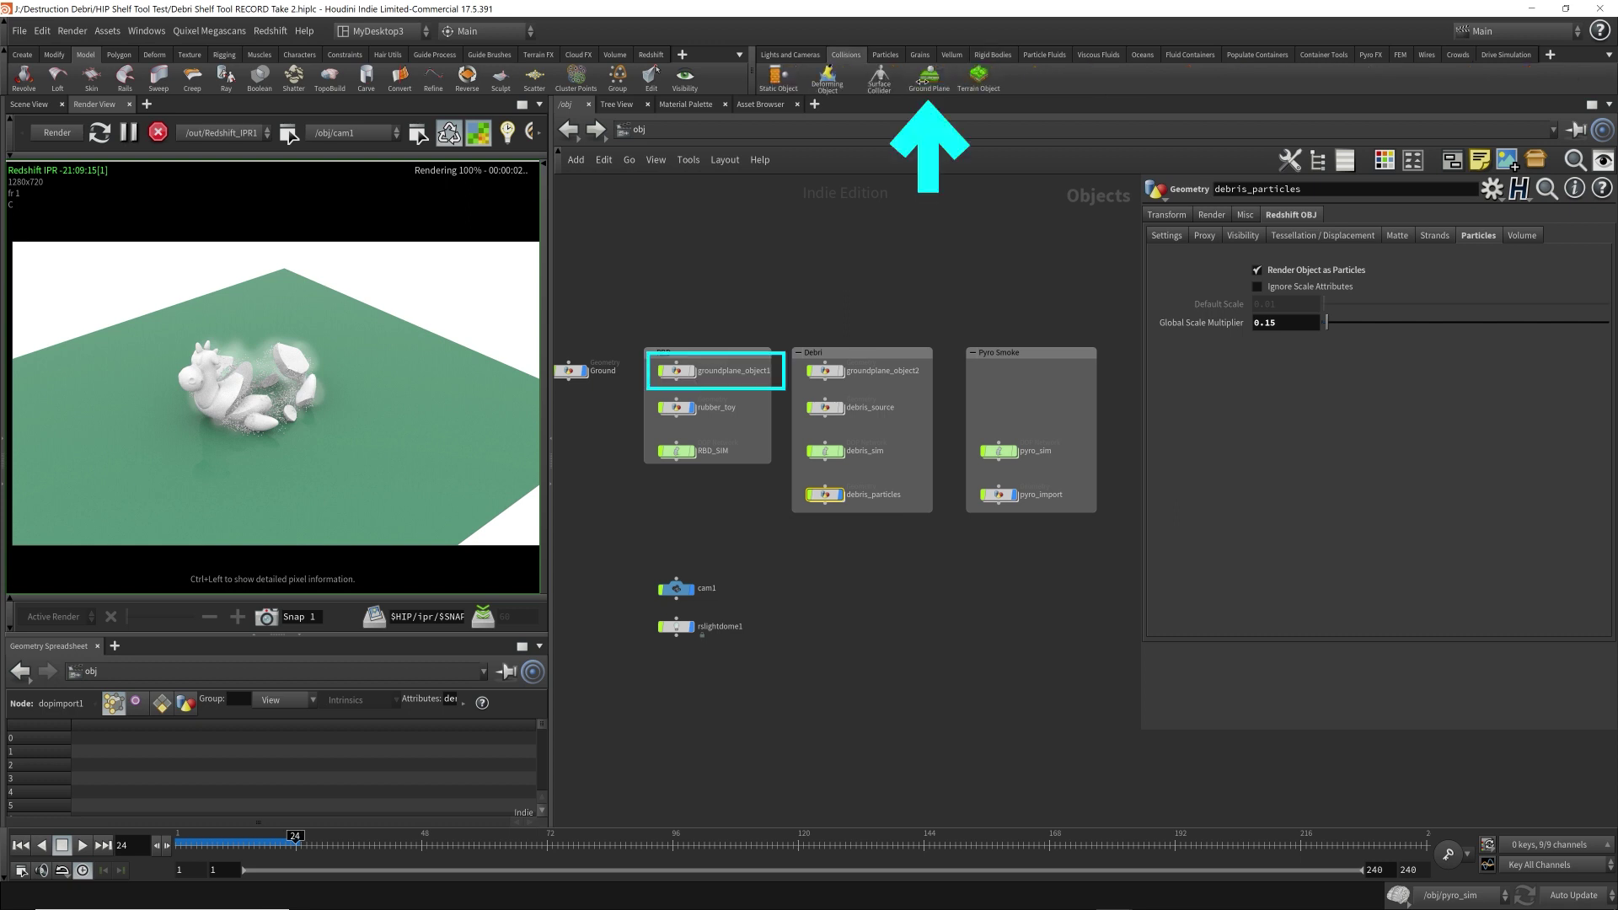
click(986, 55)
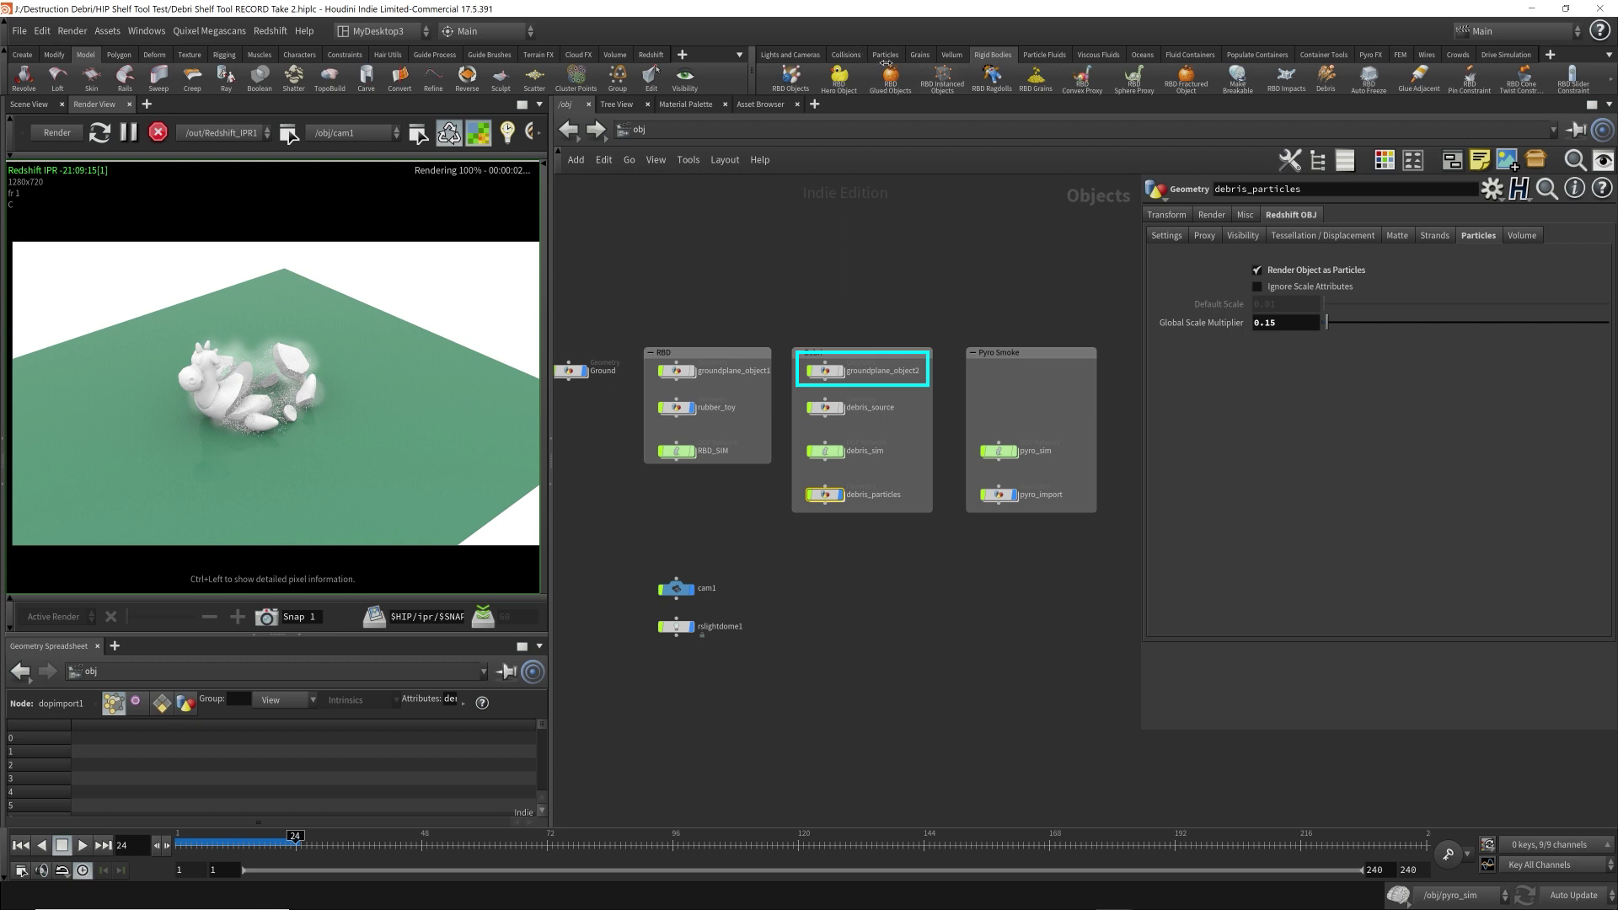
click(1372, 55)
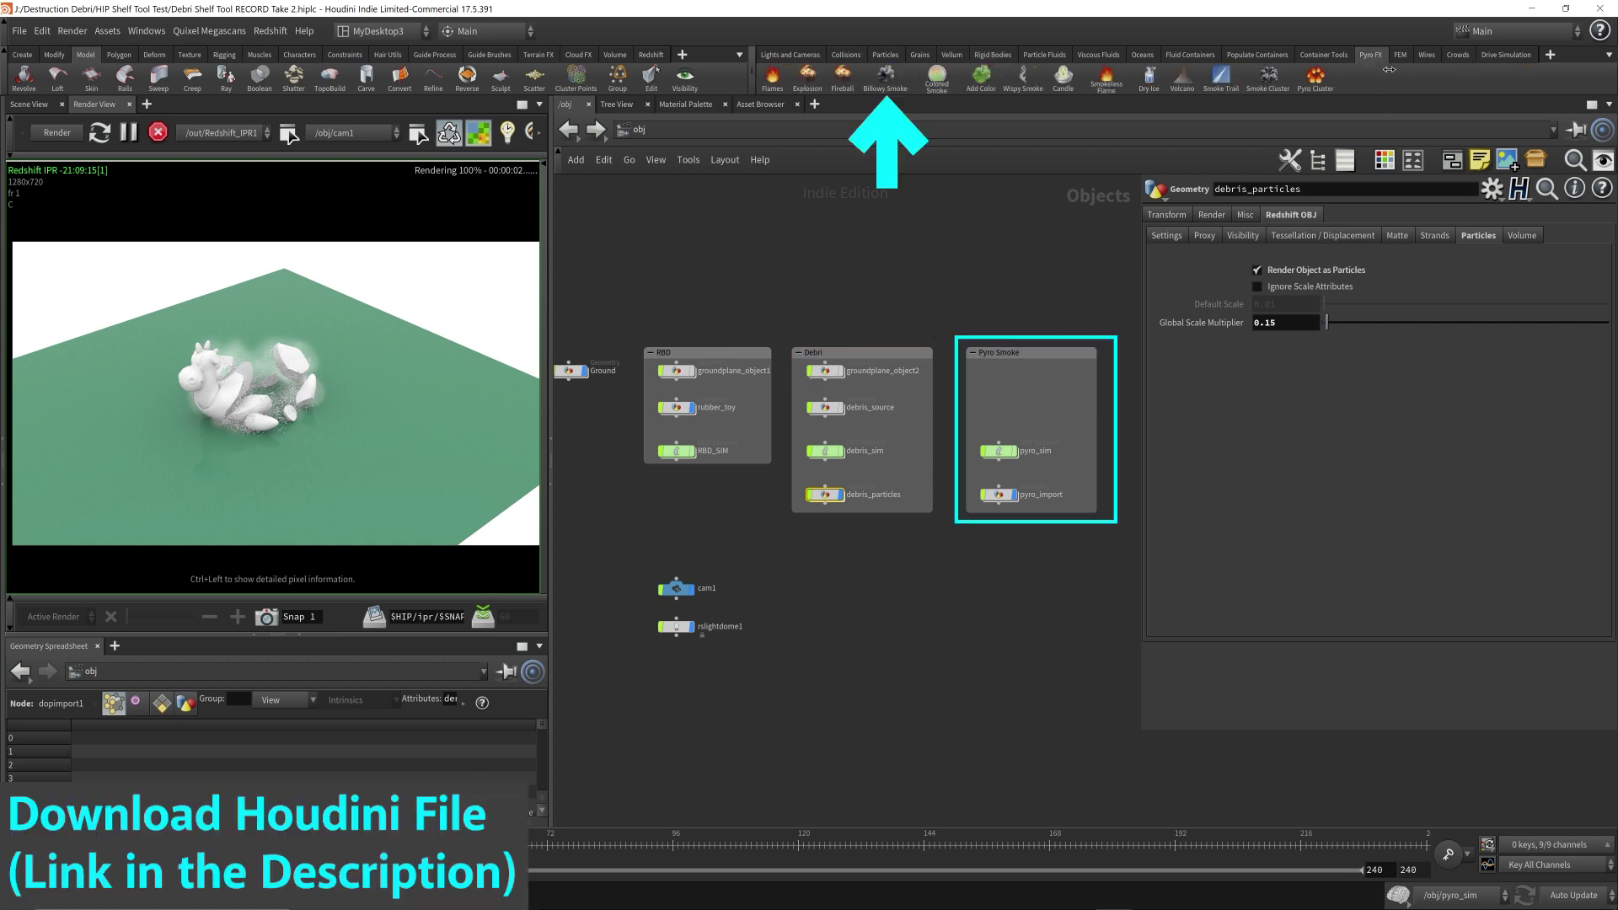